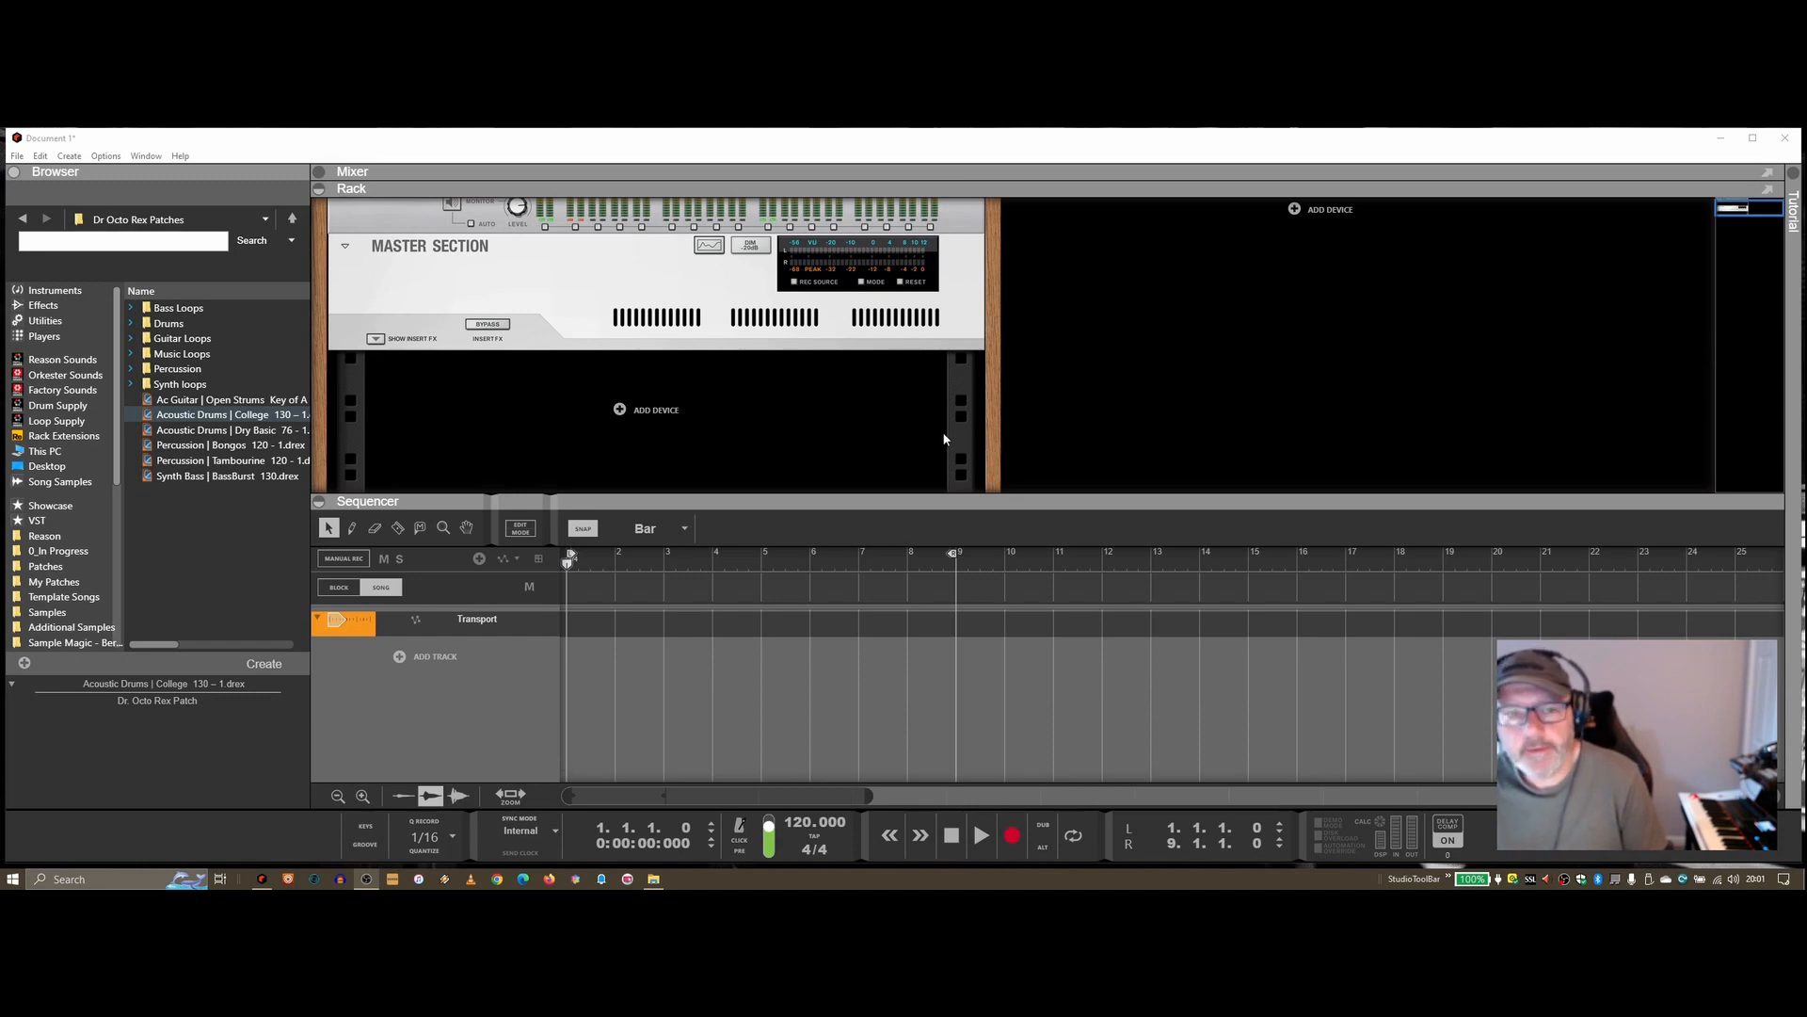
# Add the Maschine 2 plugin from the VST favourites to the rack.
pyautogui.click(75, 520)
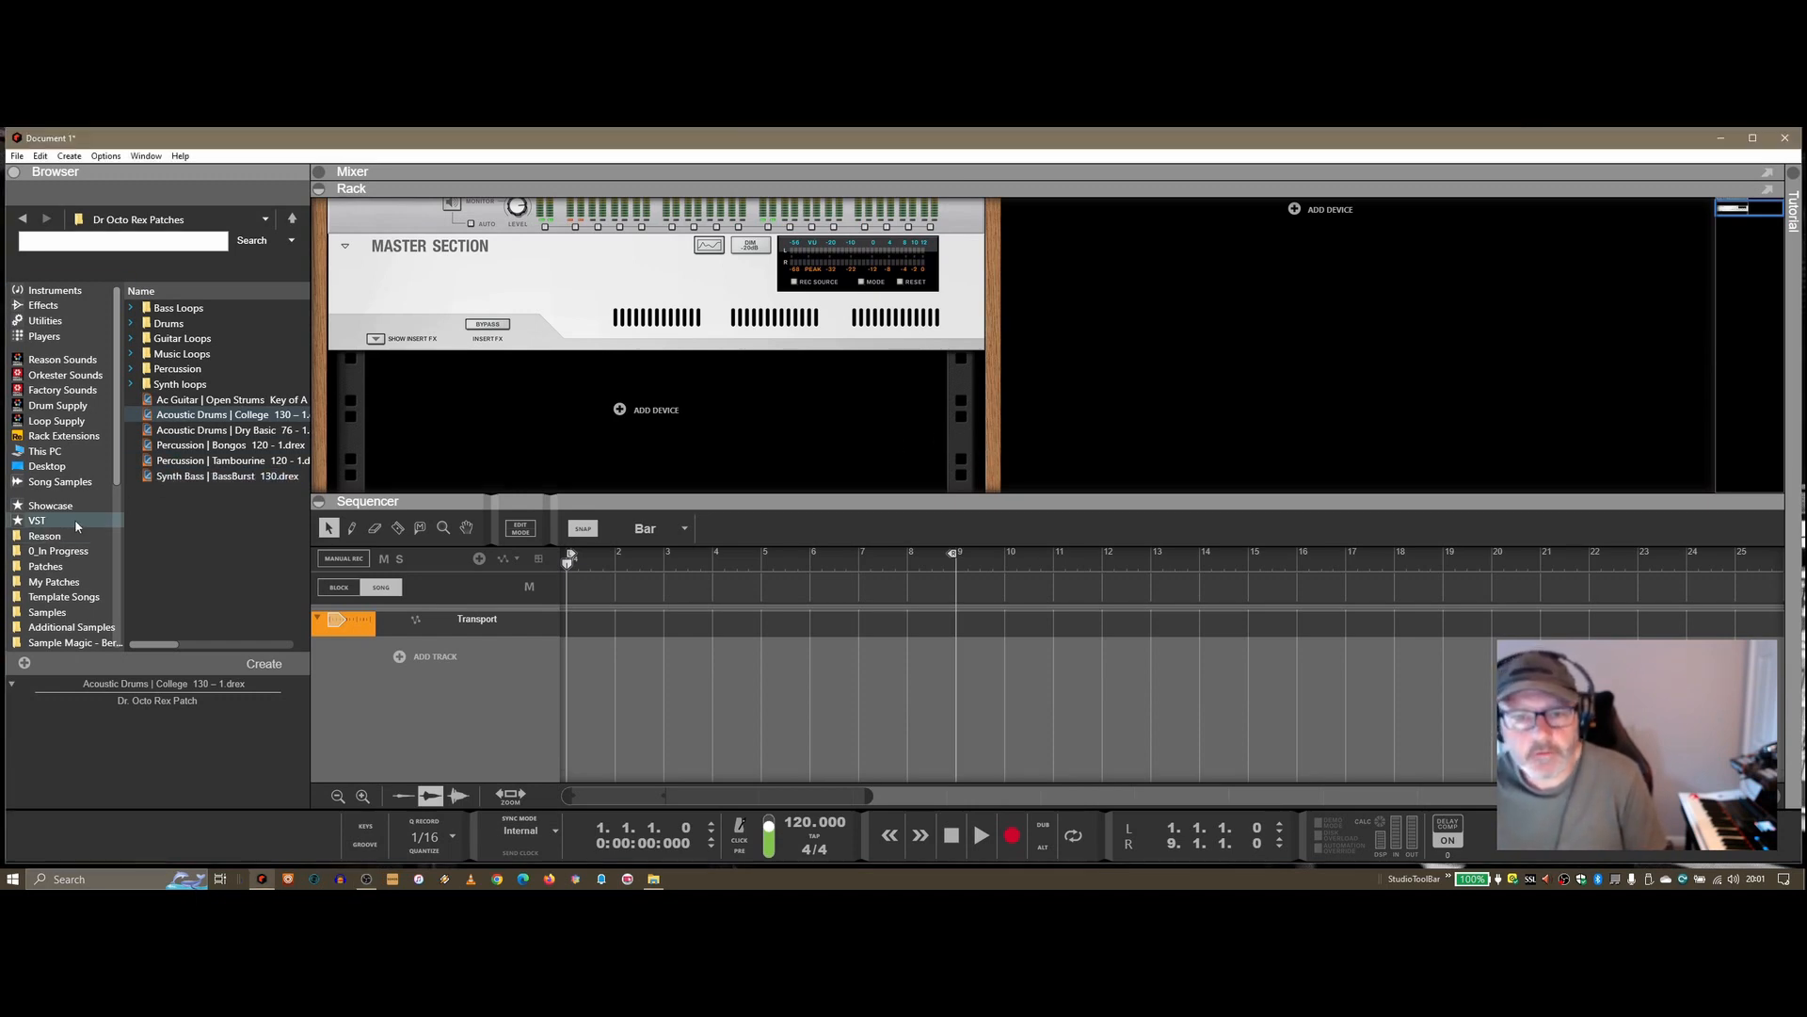
pyautogui.moveTo(214, 527)
pyautogui.mouseDown()
pyautogui.moveTo(425, 469)
pyautogui.moveTo(733, 437)
pyautogui.mouseUp()
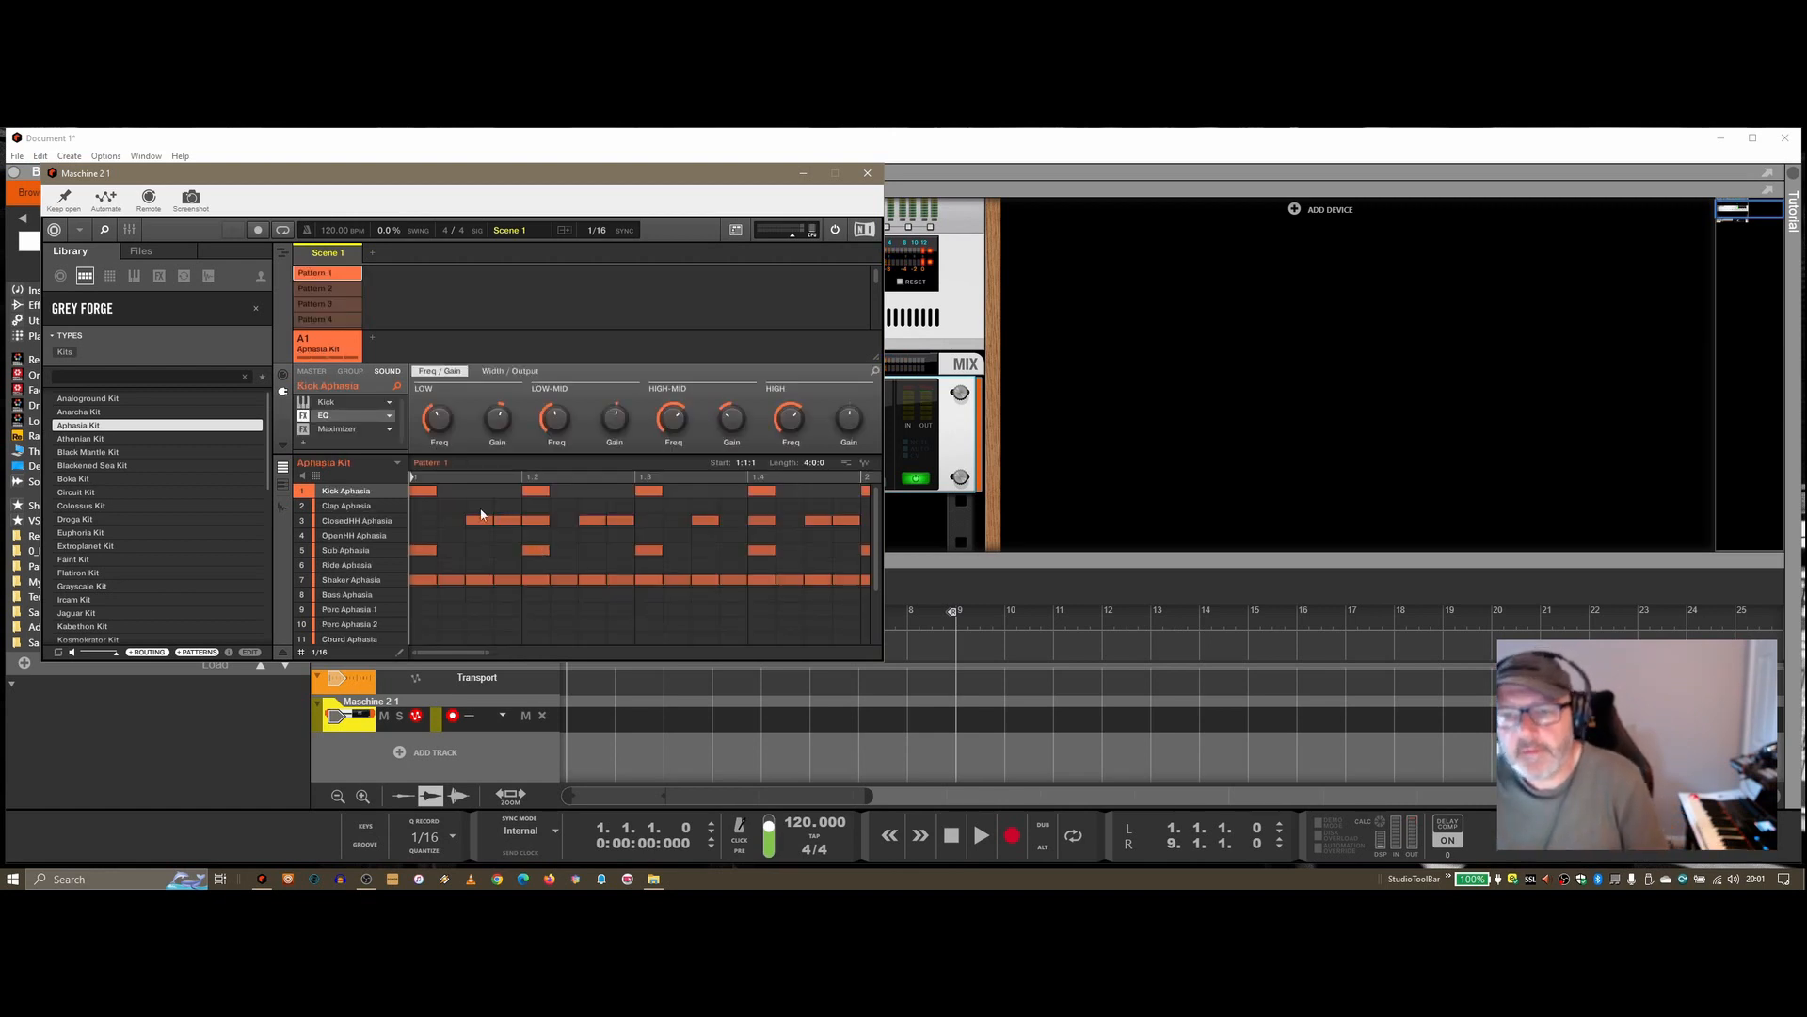
# Look through the sounds of the Aphasia Kit and play its Pattern 1.
pyautogui.scroll(-5, 358, 536)
pyautogui.scroll(4, 354, 562)
pyautogui.scroll(1, 351, 567)
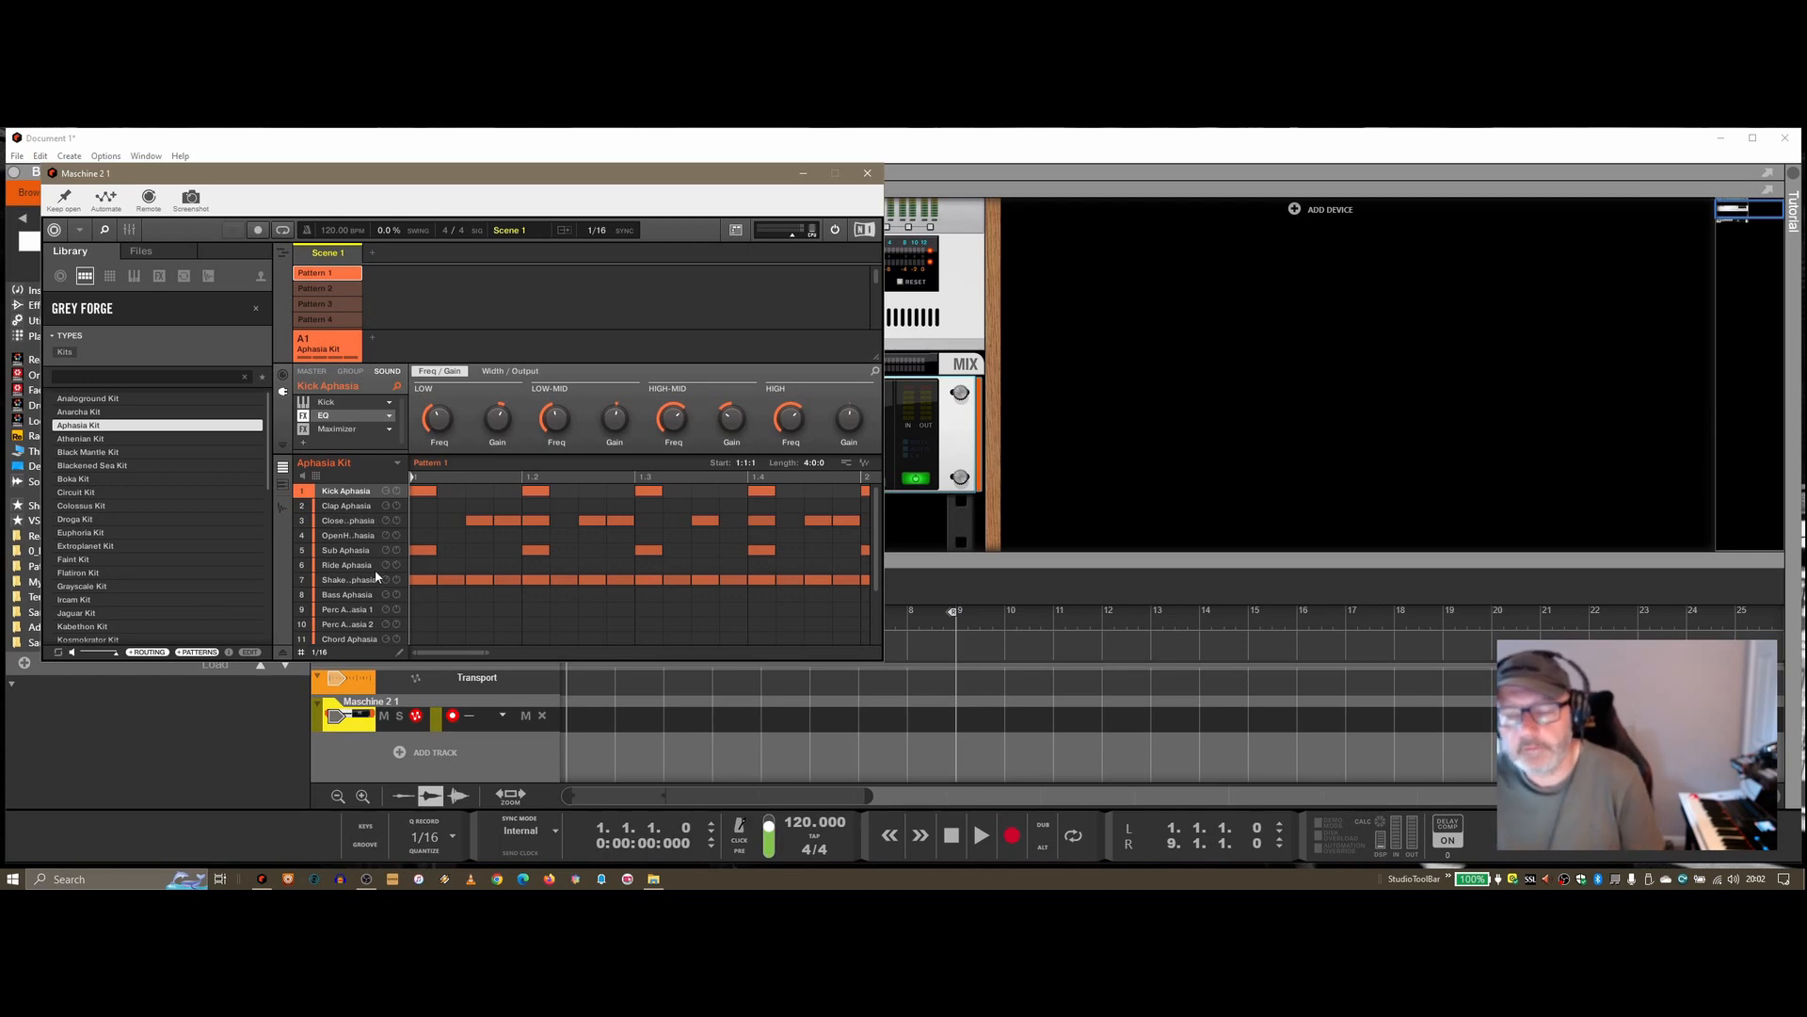
pyautogui.click(992, 827)
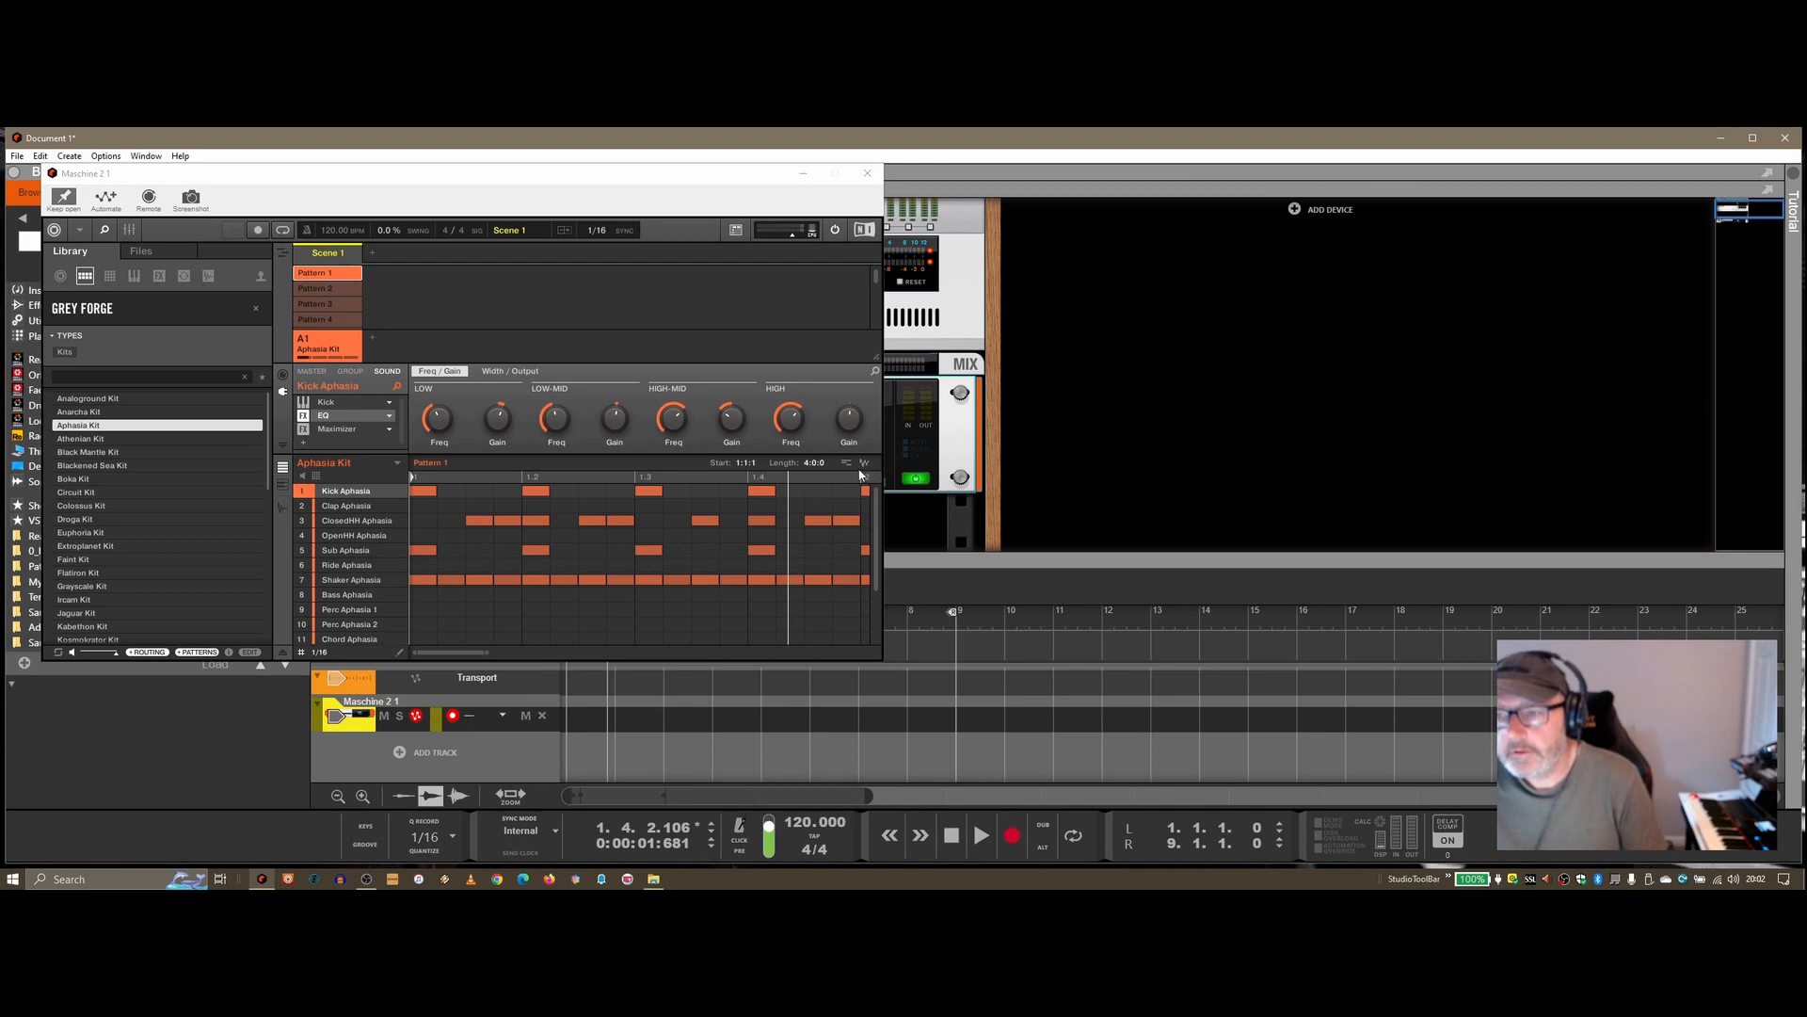
# Place the audio of Pattern 1 on a new sequencer track at bar 2 and shorten the clip to about four bars.
pyautogui.moveTo(861, 468)
pyautogui.mouseDown()
pyautogui.moveTo(822, 480)
pyautogui.moveTo(805, 727)
pyautogui.moveTo(789, 537)
pyautogui.moveTo(808, 489)
pyautogui.moveTo(862, 463)
pyautogui.mouseUp()
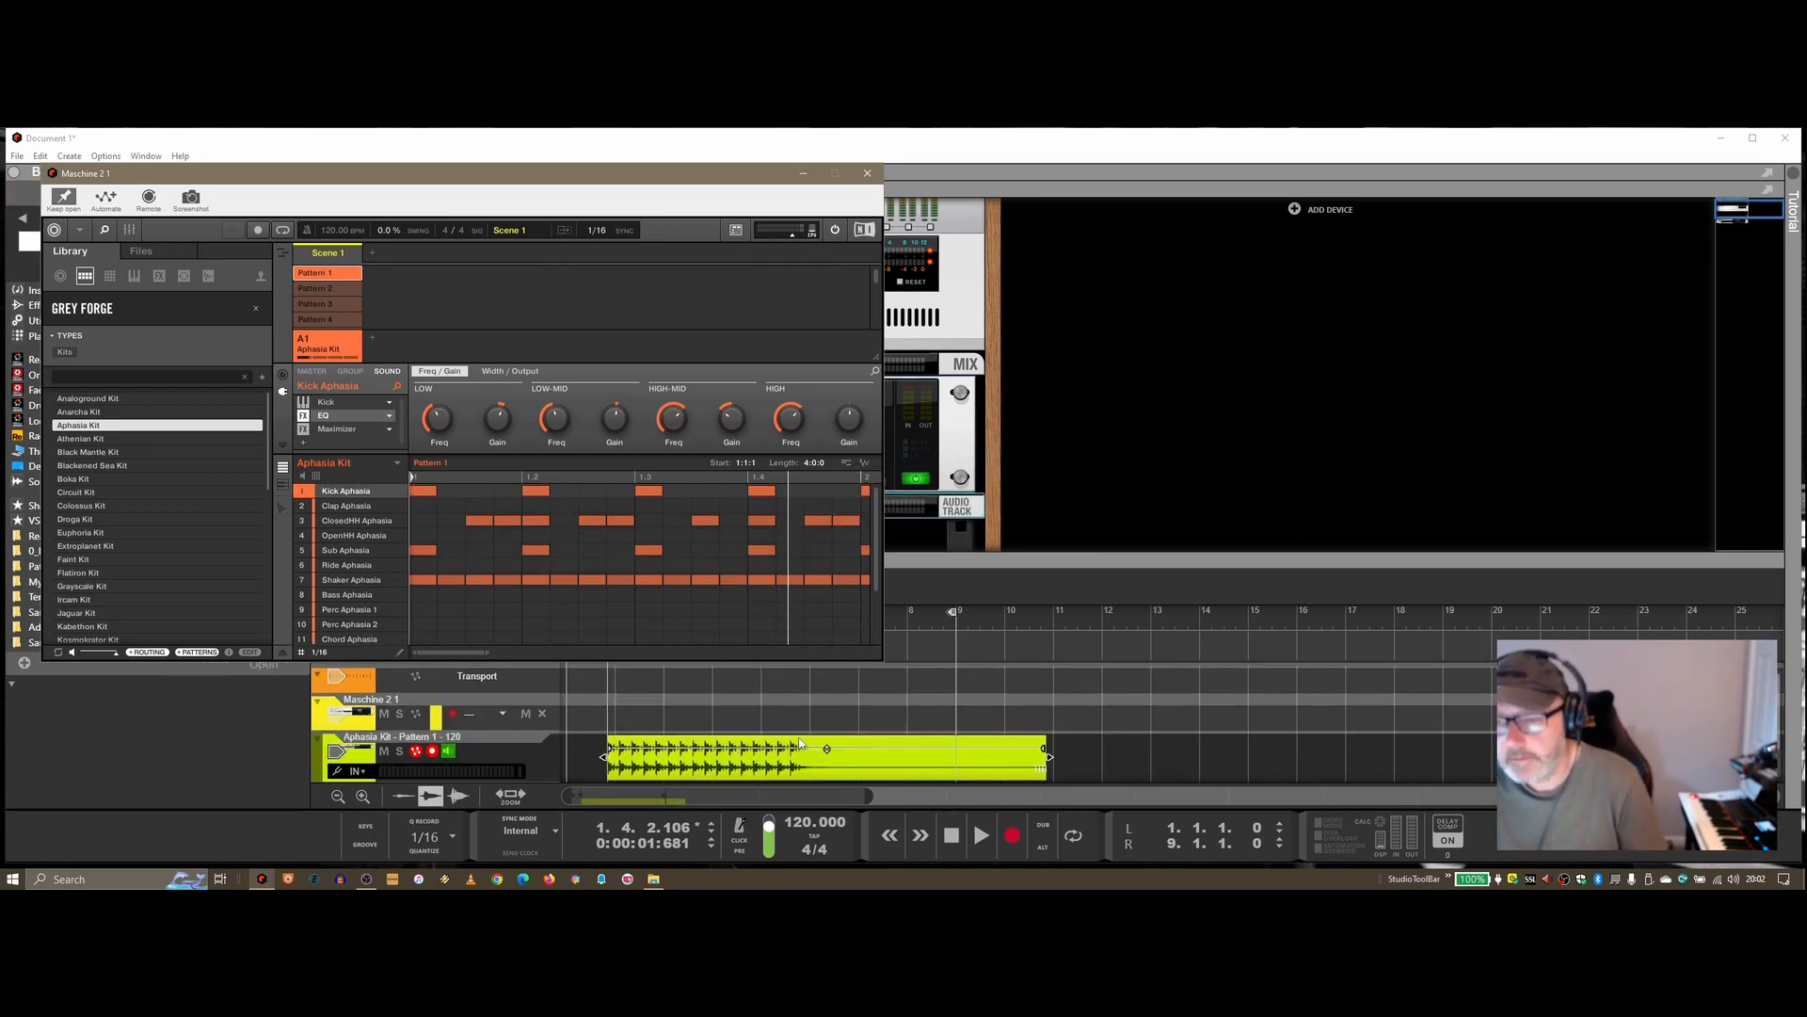
pyautogui.moveTo(1064, 756); pyautogui.dragTo(828, 758)
# Delete the Aphasia Kit pattern's audio track together with its device.
pyautogui.rightClick(489, 756)
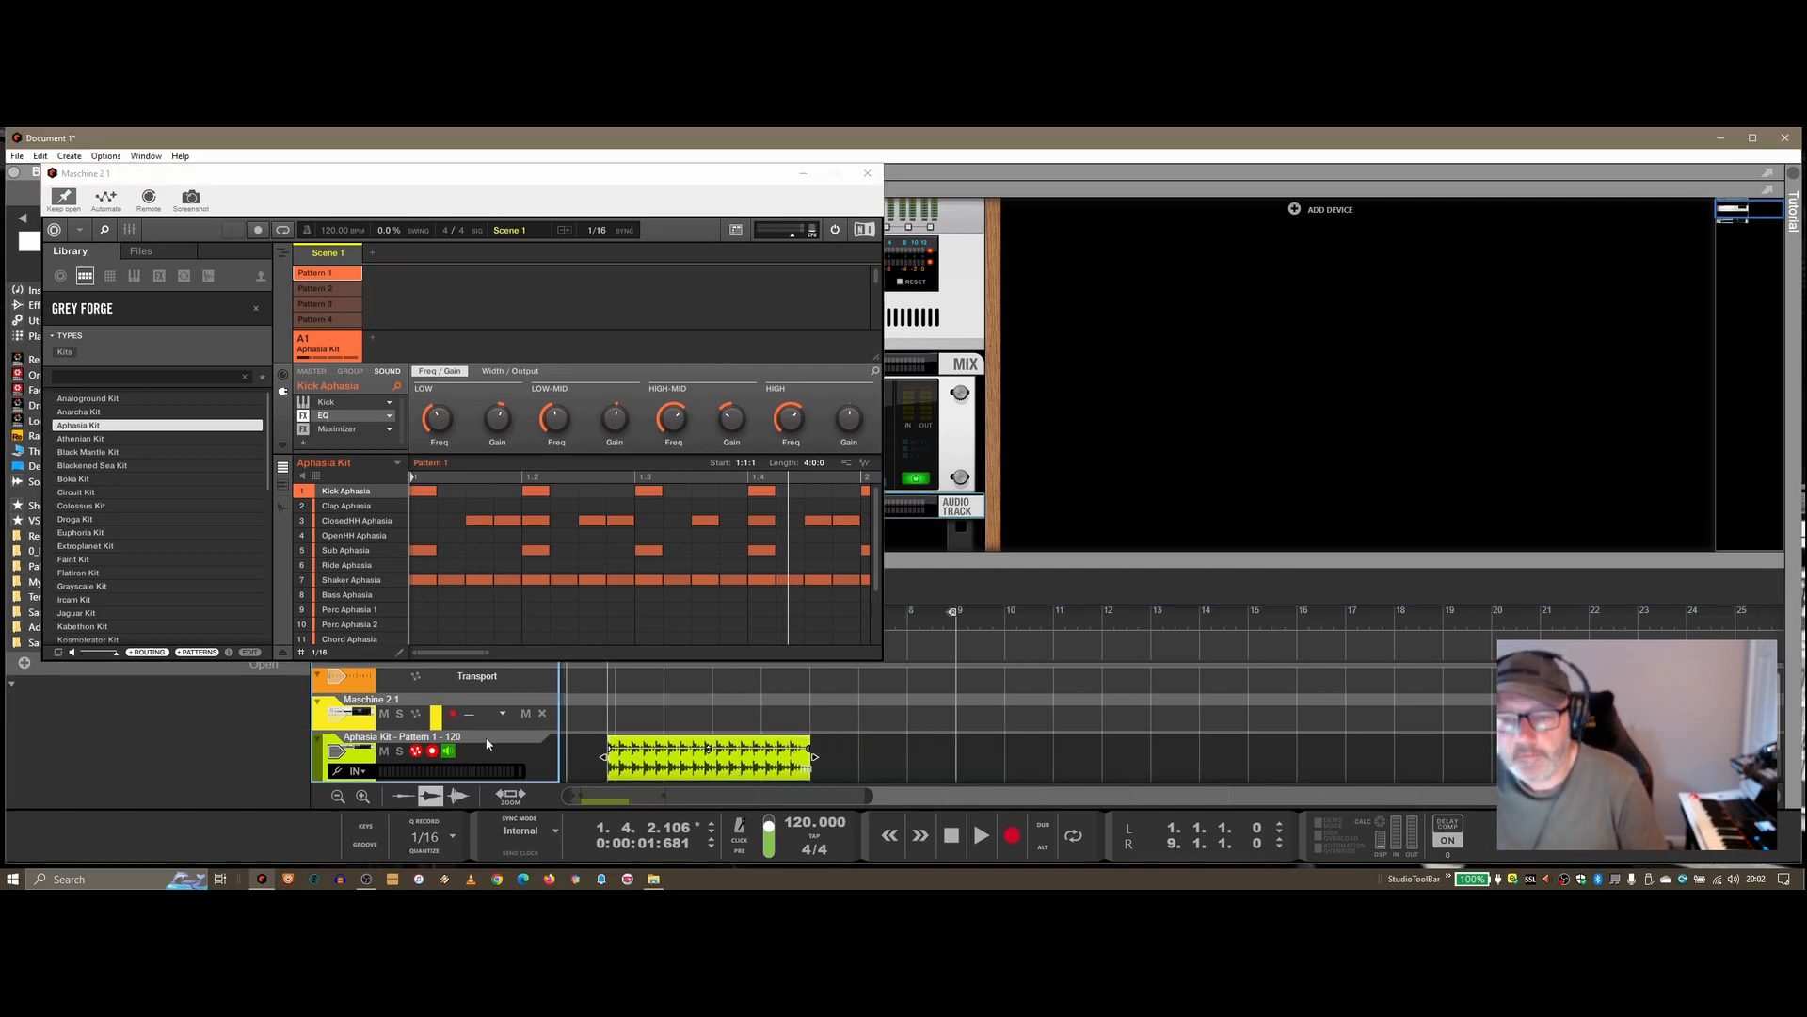
pyautogui.click(687, 196)
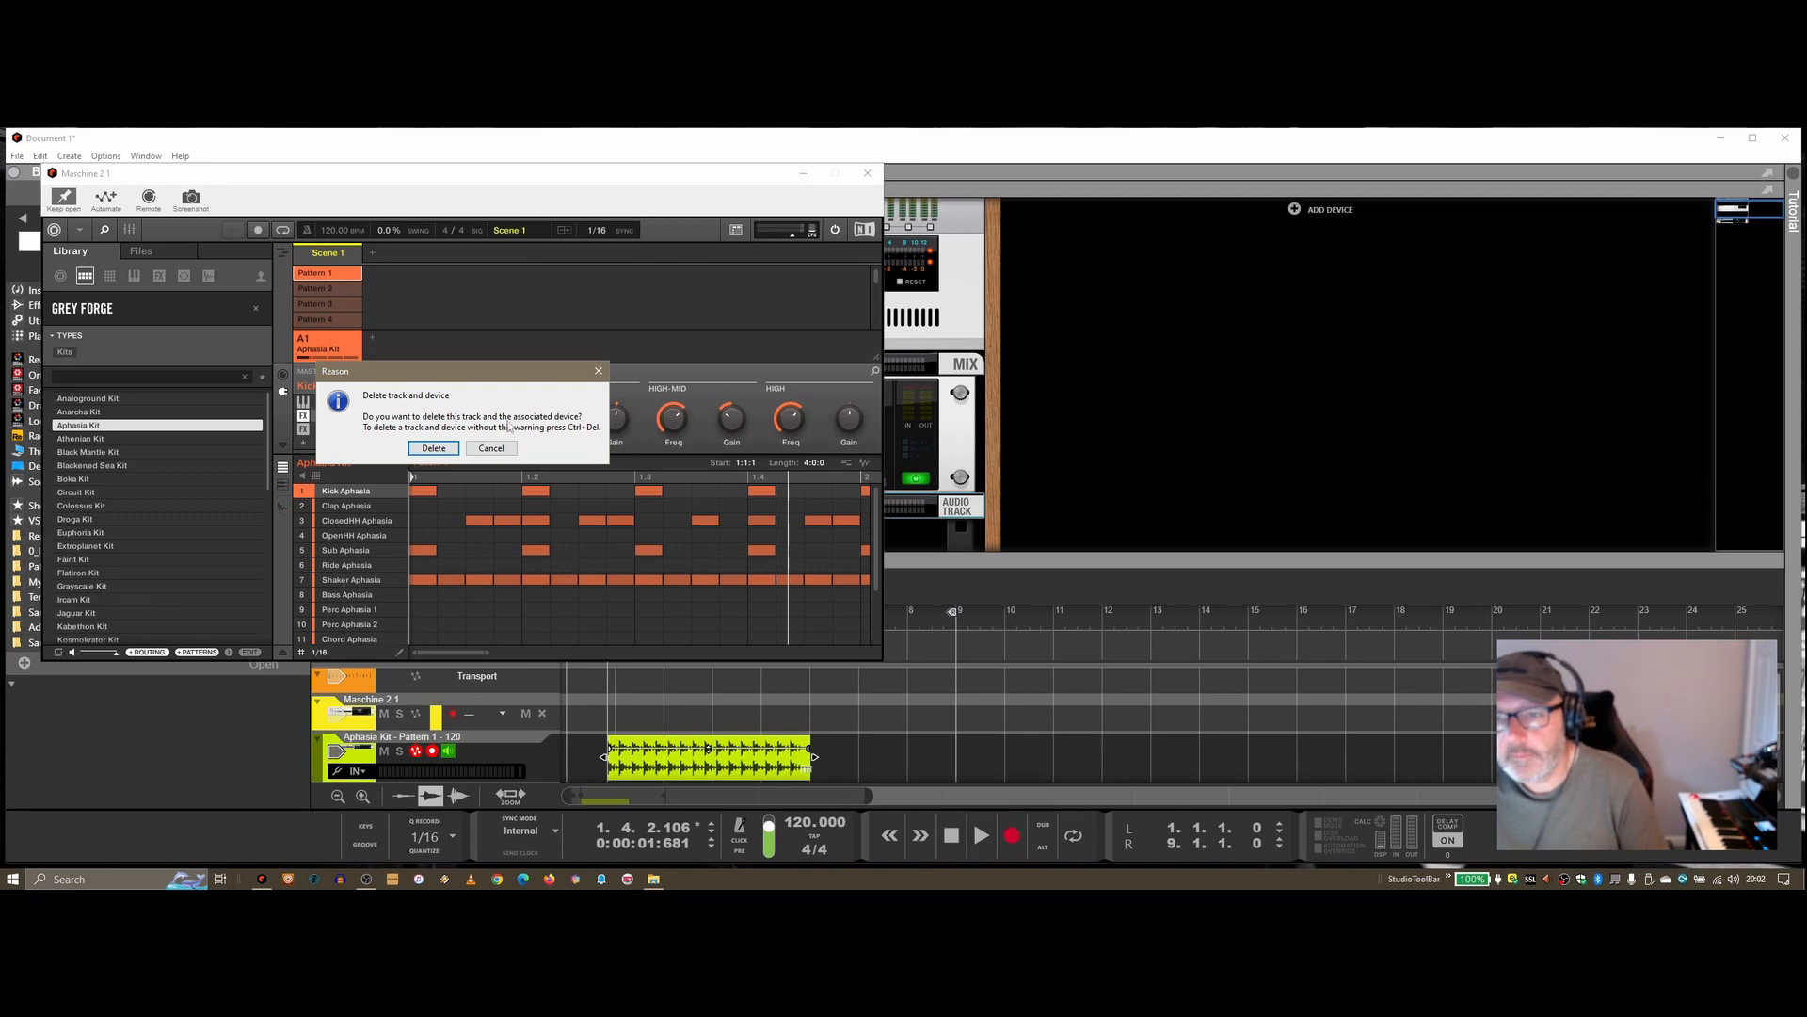
pyautogui.click(433, 448)
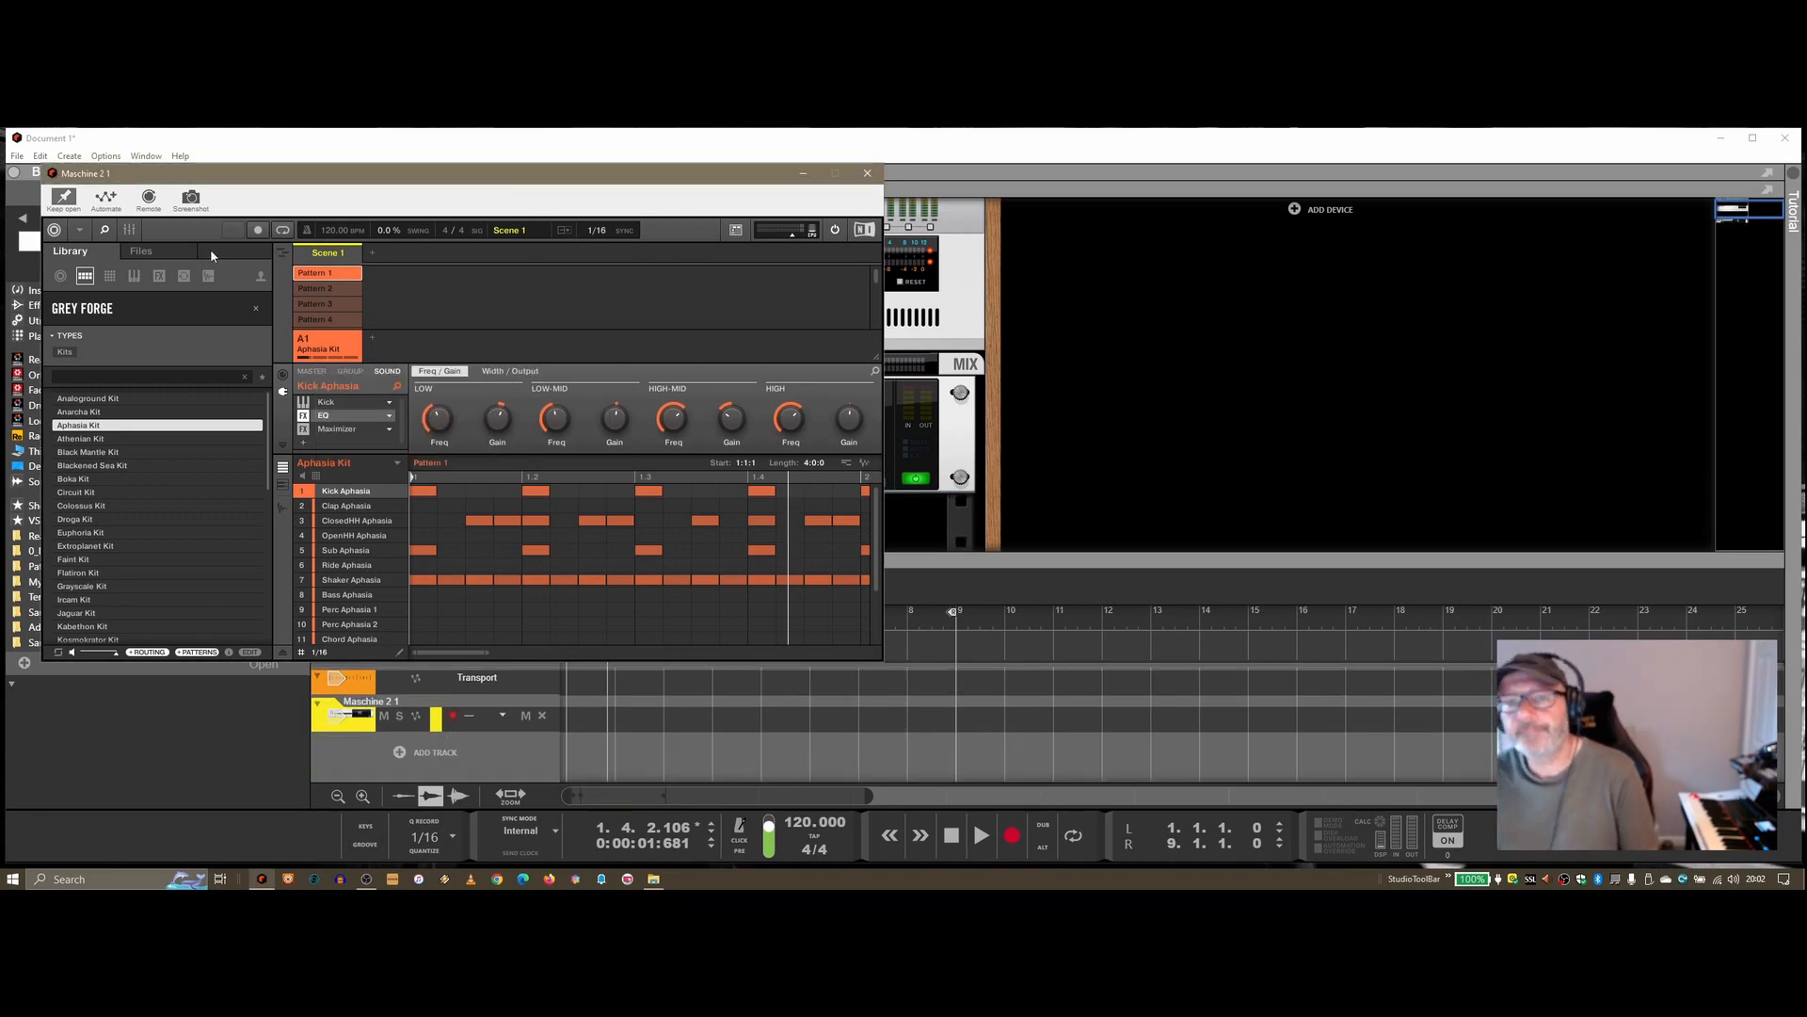
# Close the Maschine window, then create a mix channel below Maschine 2 in the rack and name it Kick.
pyautogui.click(867, 173)
pyautogui.moveTo(692, 559); pyautogui.dragTo(690, 643)
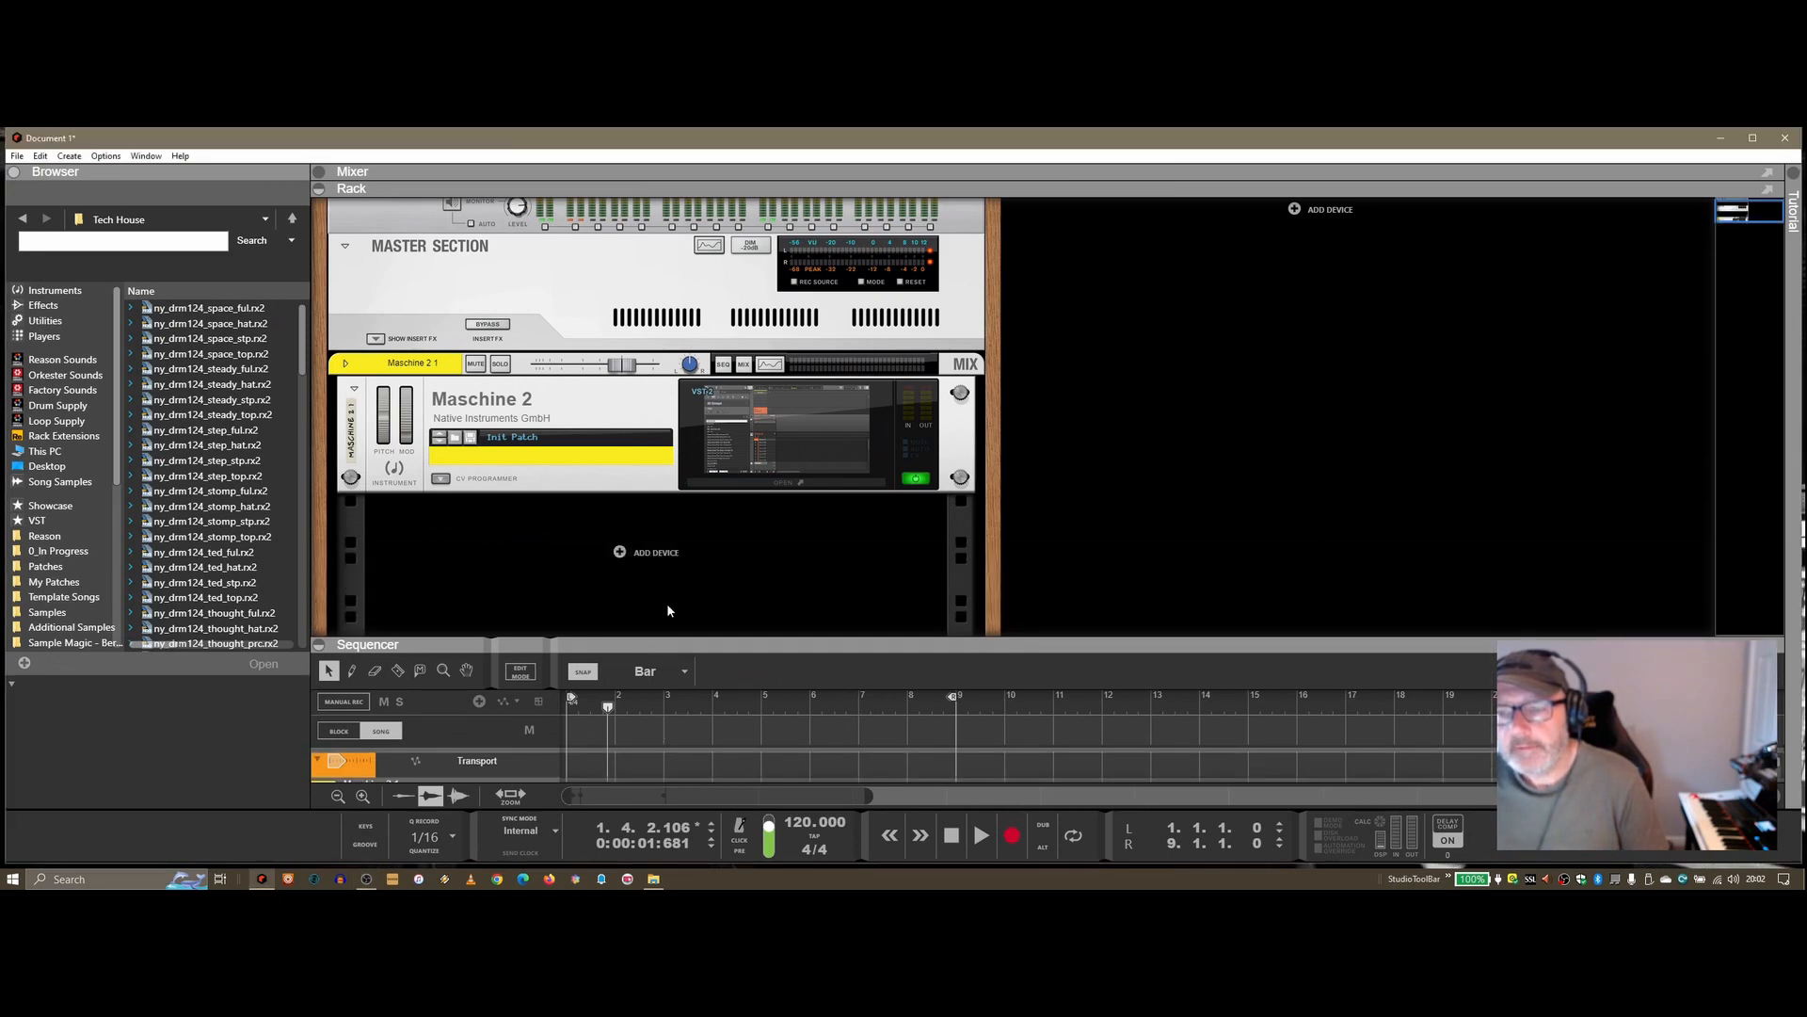
pyautogui.rightClick(650, 567)
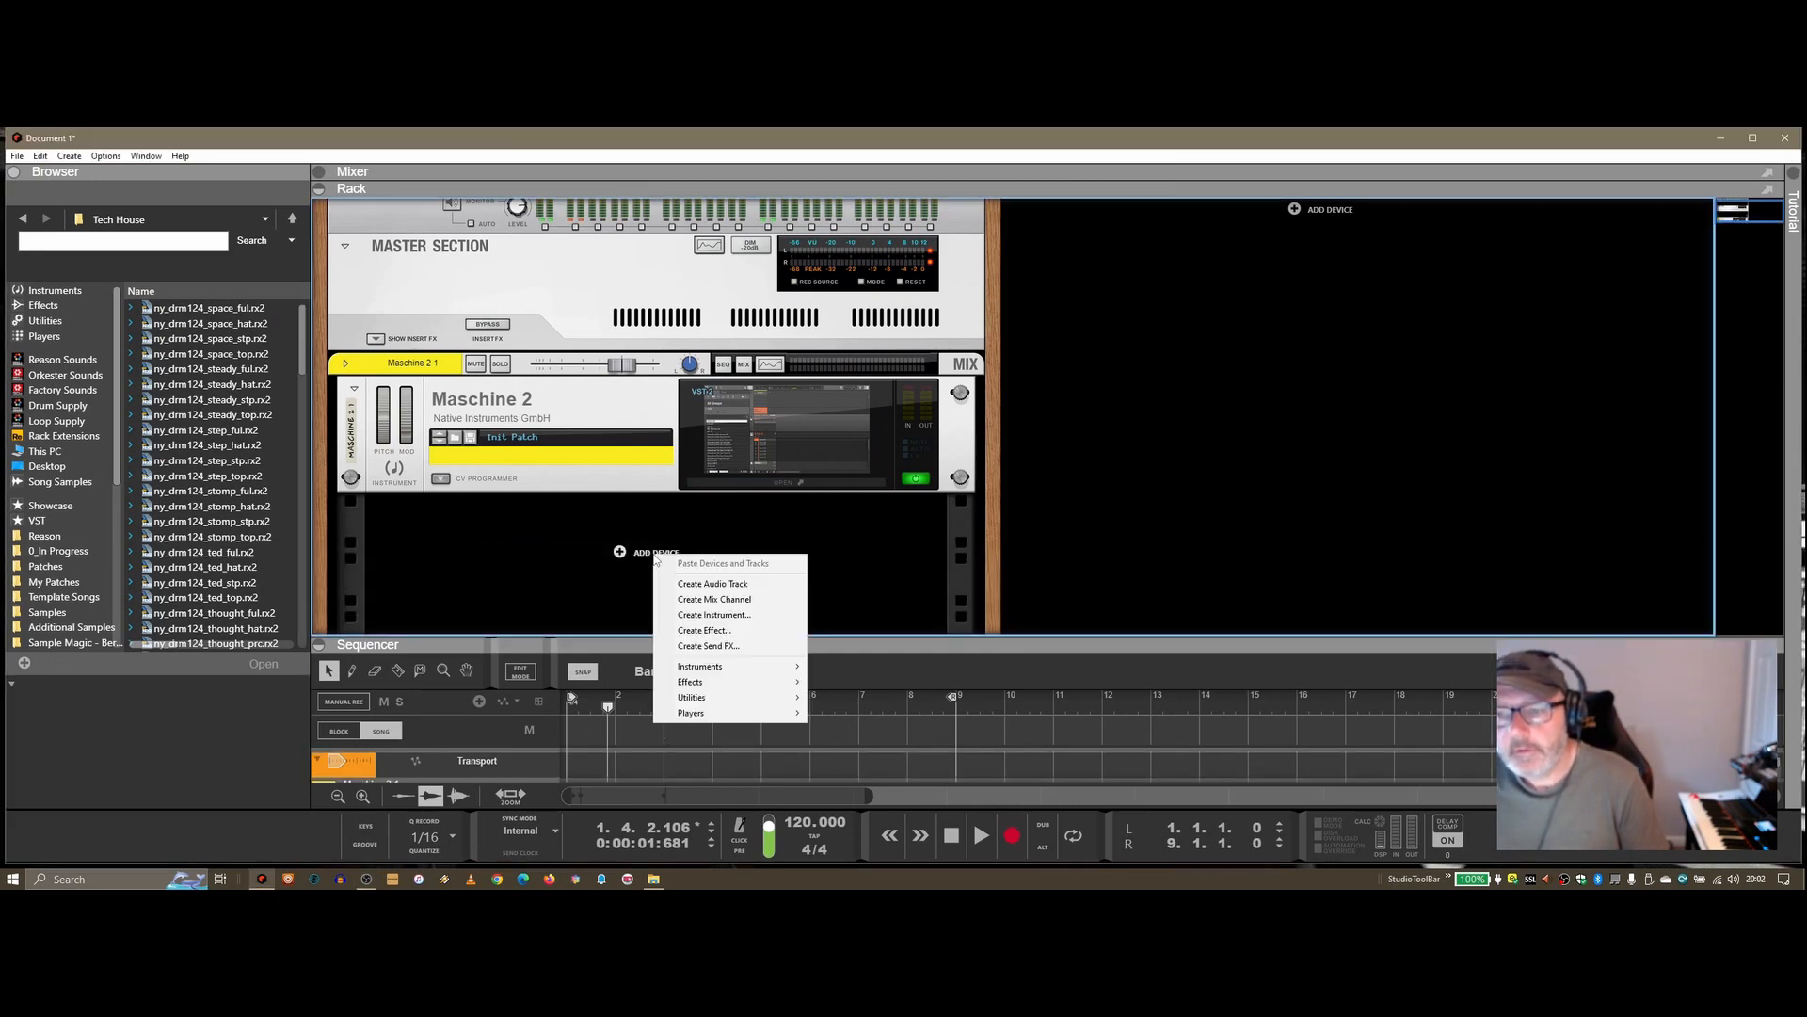
pyautogui.click(739, 578)
pyautogui.doubleClick(414, 505)
pyautogui.write('Kick')
pyautogui.press('Return')
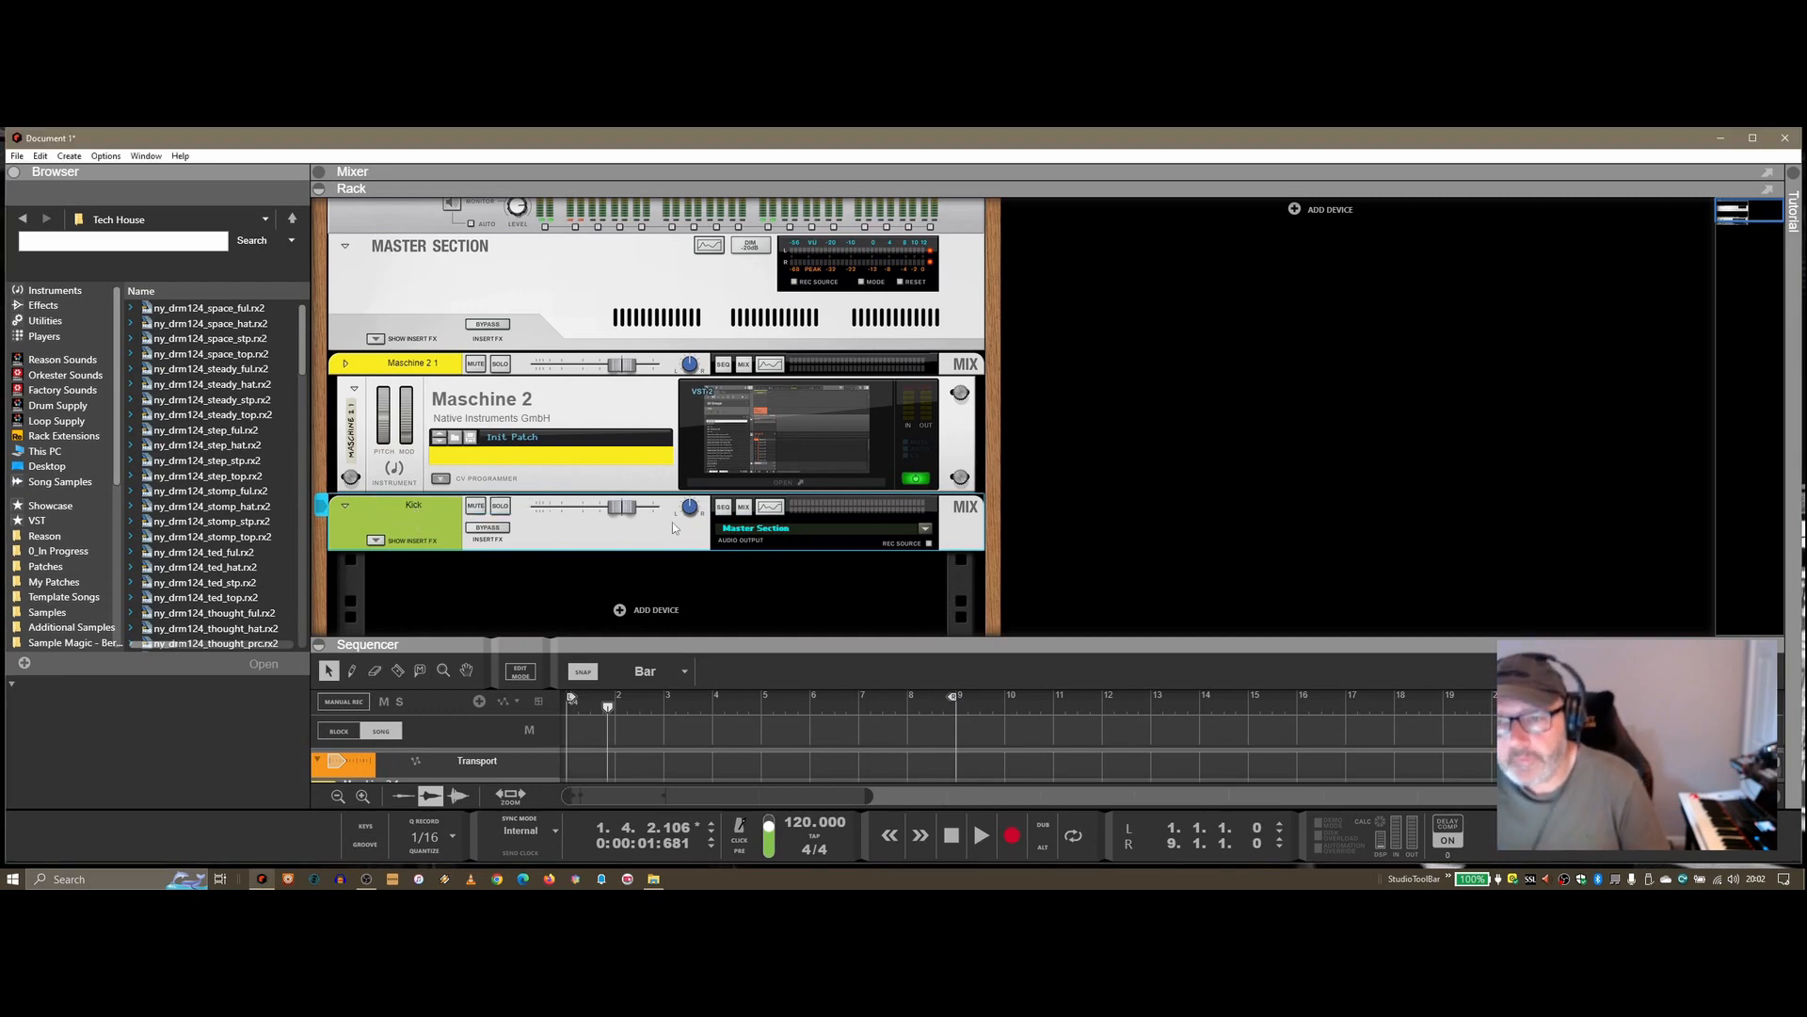
# On the back of the rack, cable Maschine 2's optional audio outputs 3 and 4 to the Kick channel's input.
pyautogui.press('Tab')
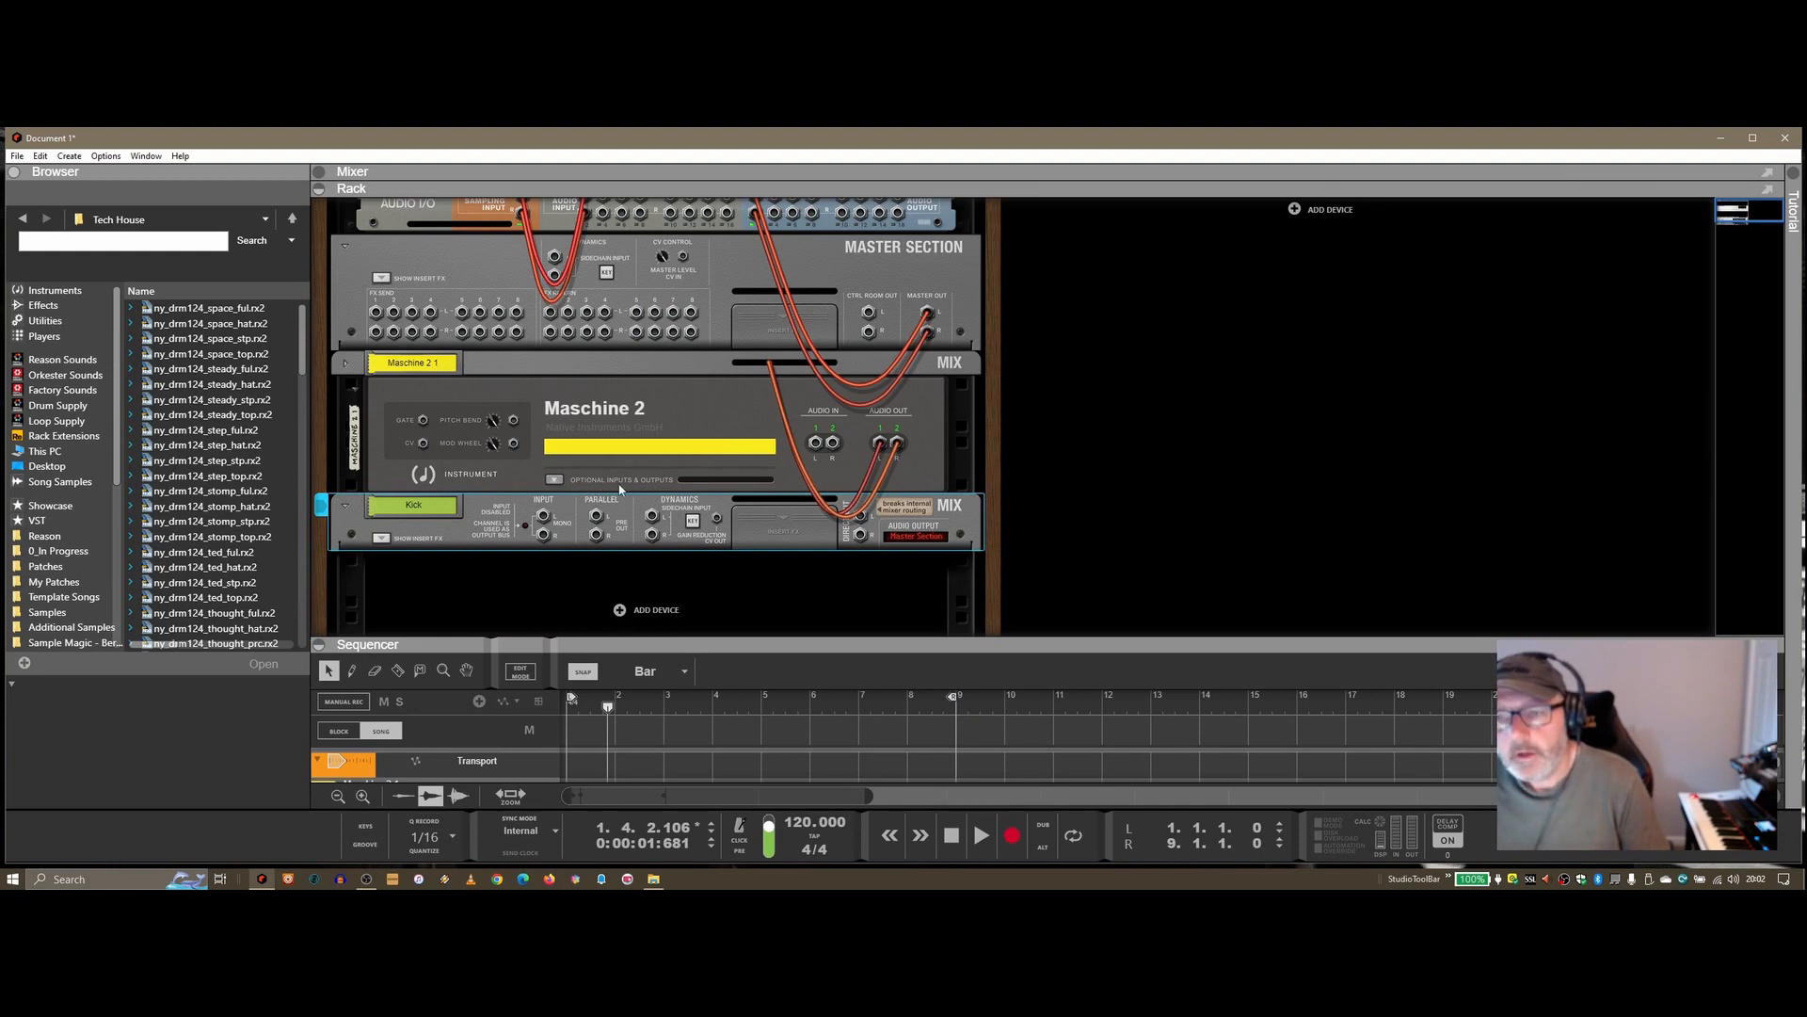
pyautogui.click(578, 486)
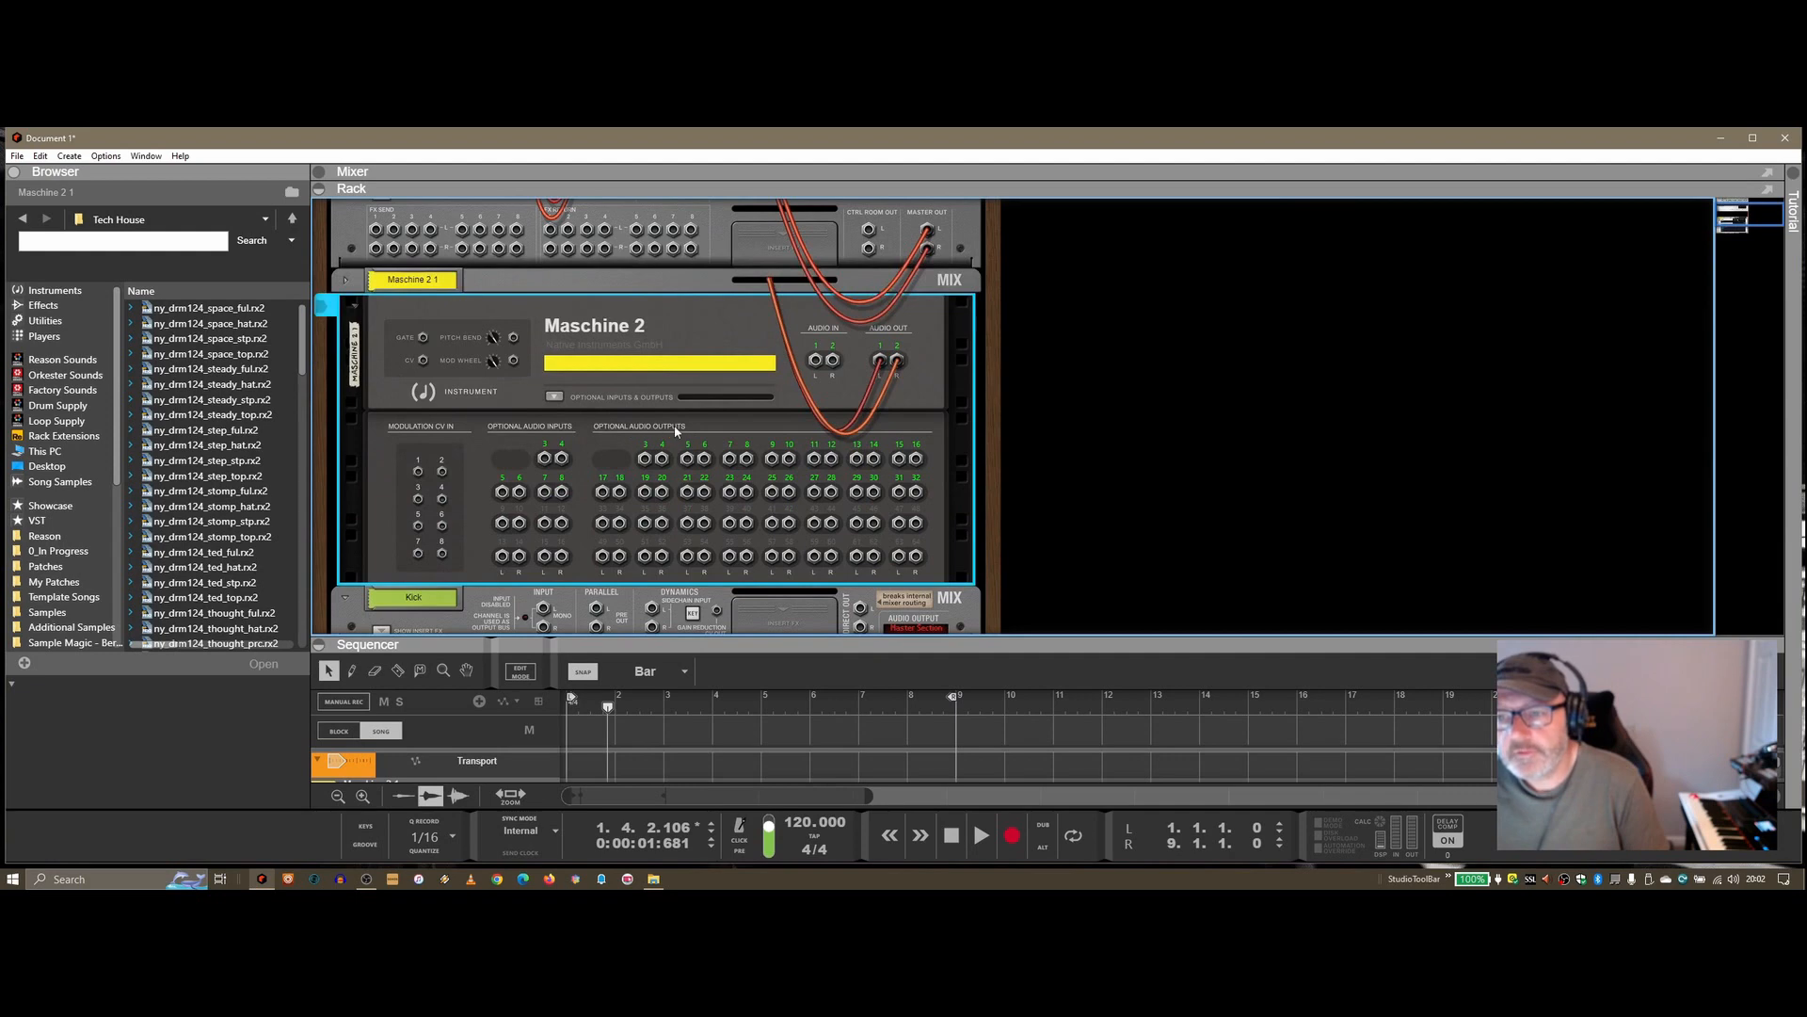
pyautogui.moveTo(648, 460); pyautogui.dragTo(543, 610)
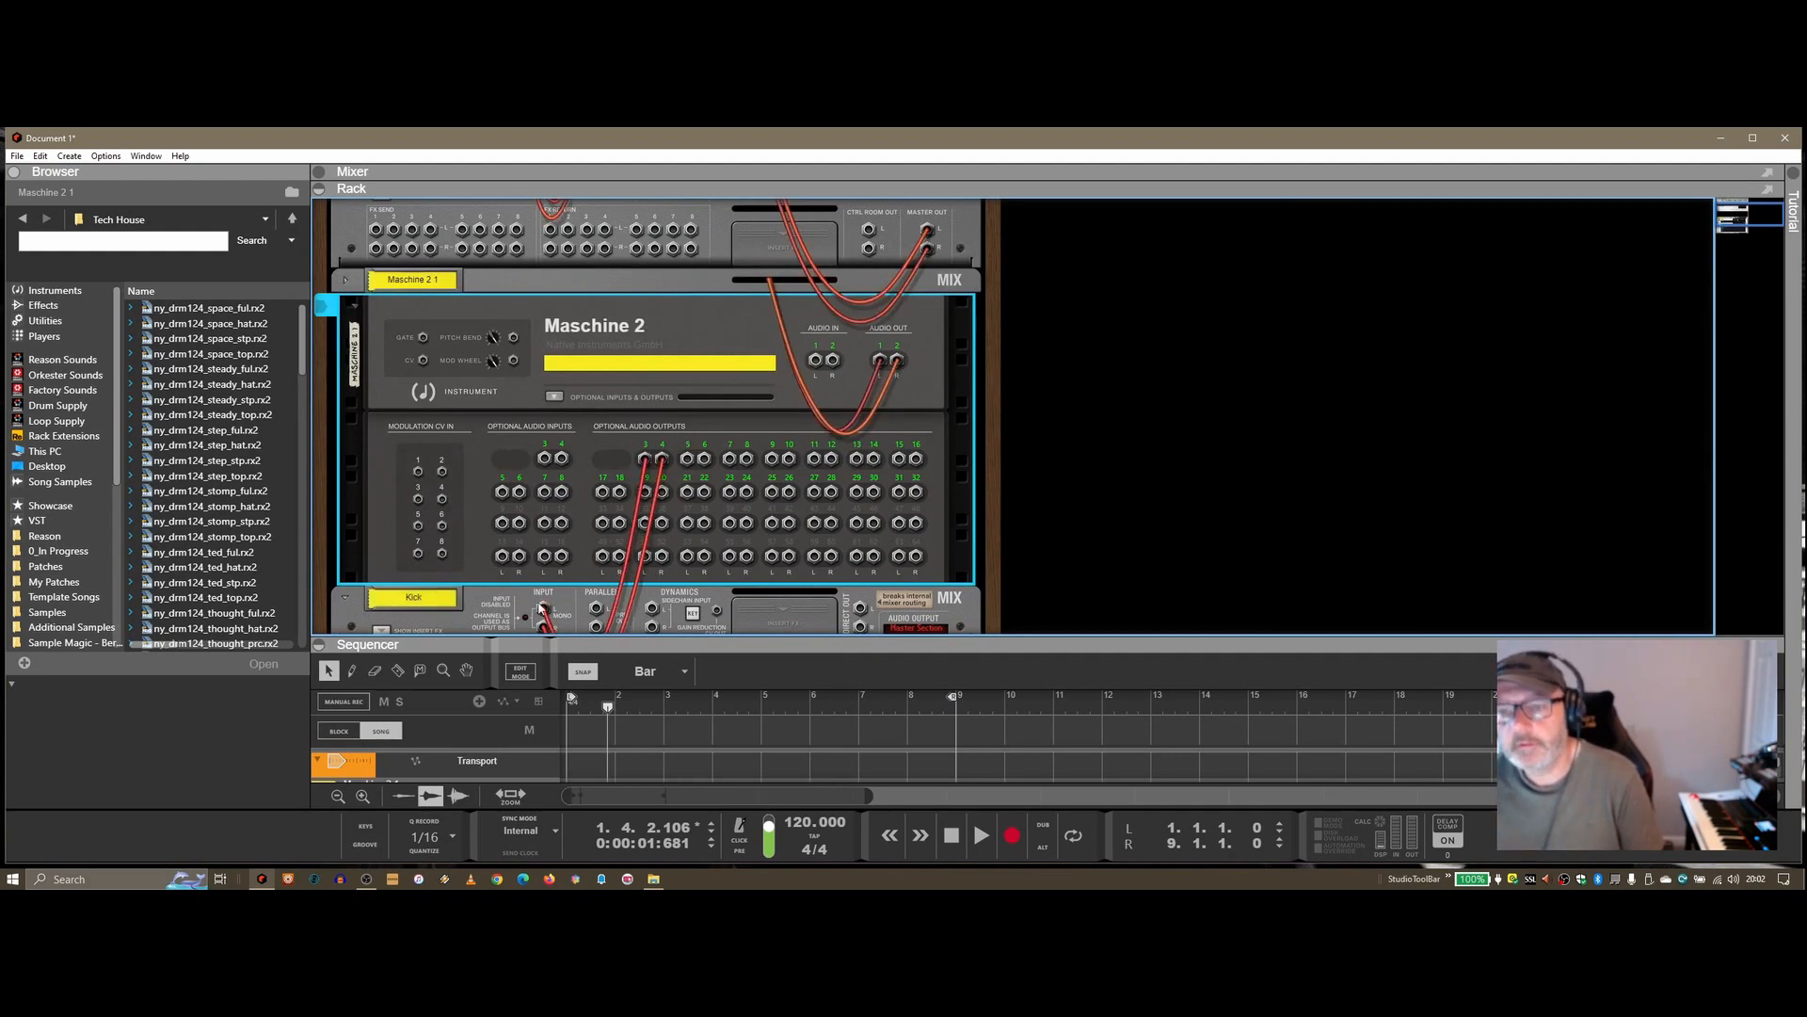
pyautogui.scroll(-1, 541, 607)
pyautogui.press('Tab')
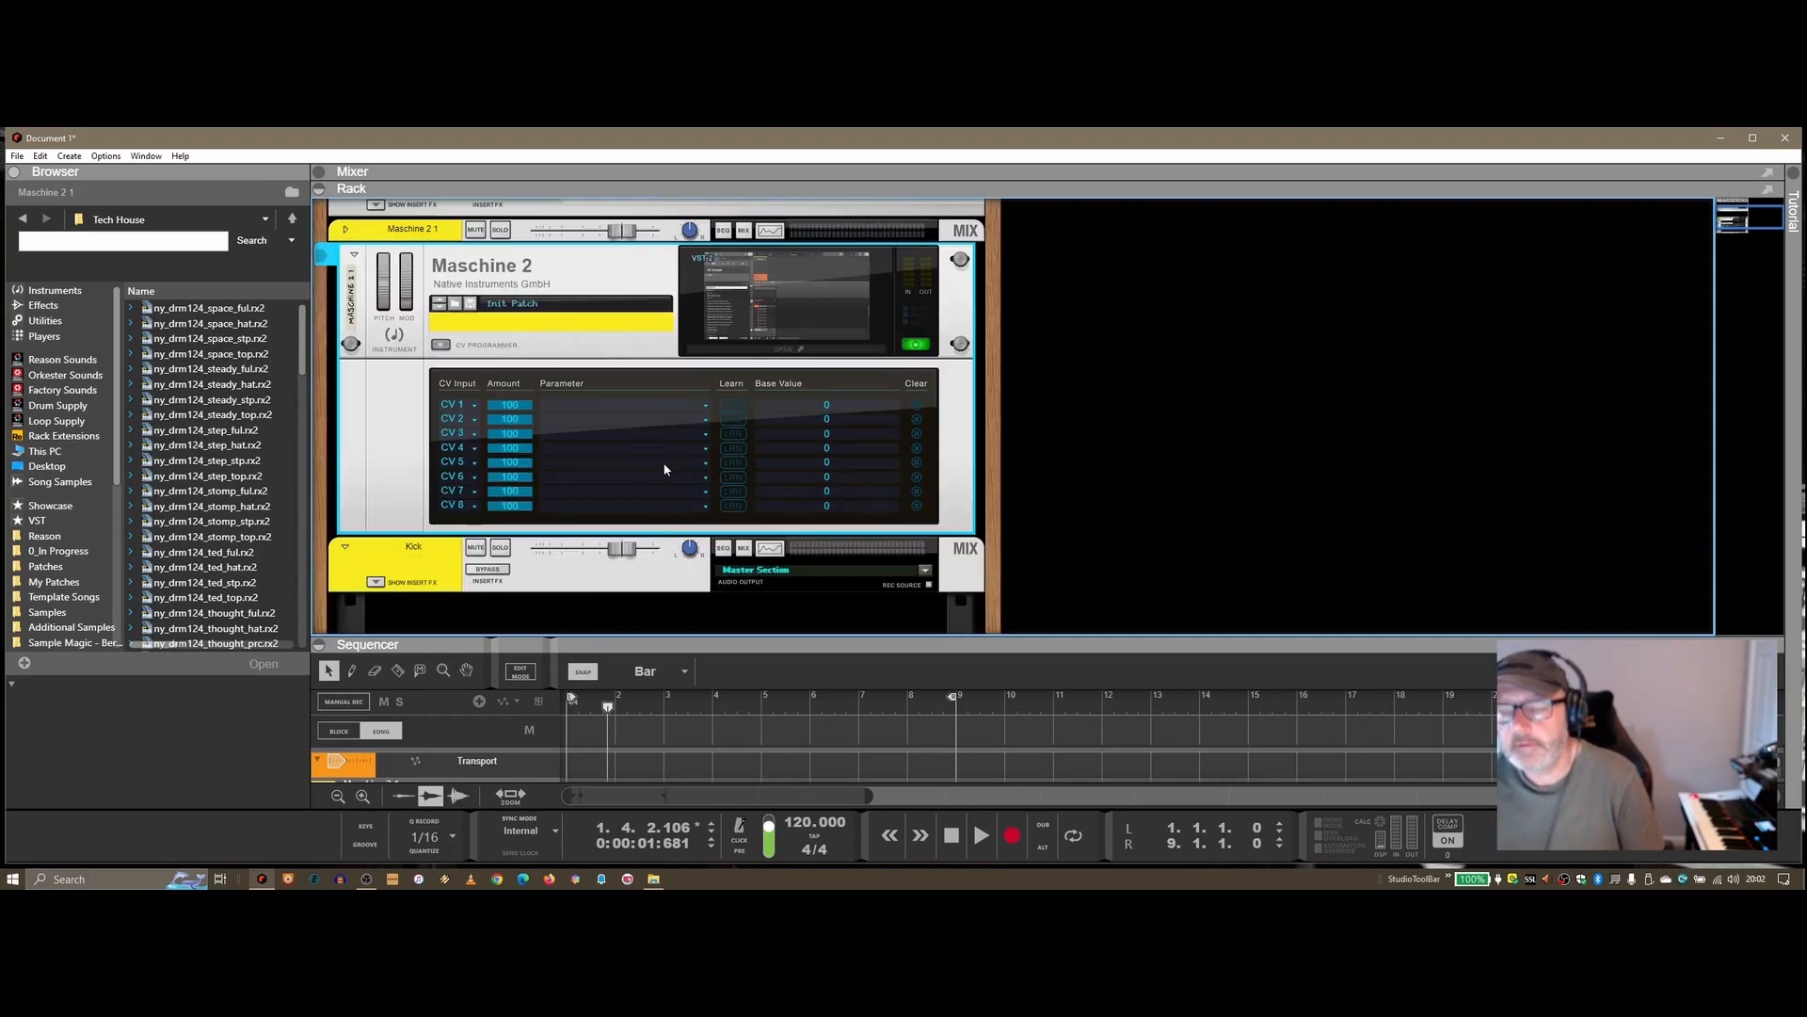
# Show the mixer above the rack and play the song to check the Maschine and Kick channel levels.
pyautogui.moveTo(1026, 186); pyautogui.dragTo(993, 454)
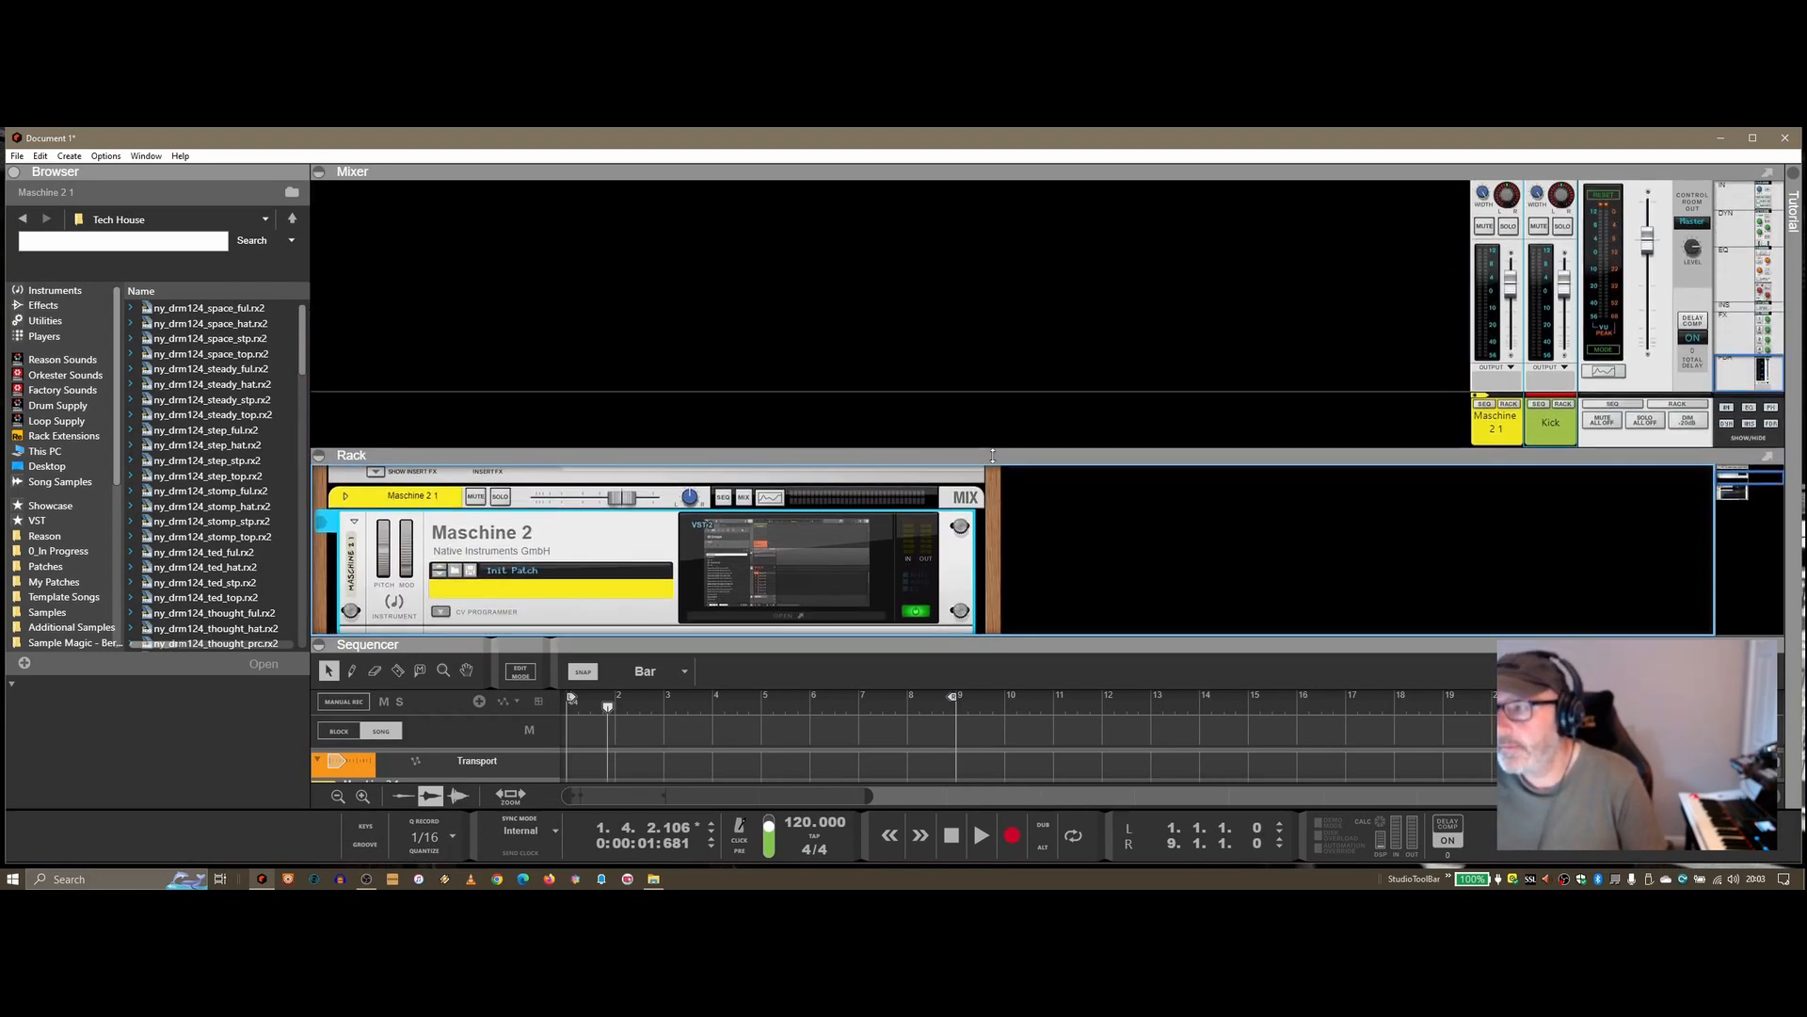
pyautogui.moveTo(960, 637); pyautogui.dragTo(960, 630)
pyautogui.click(981, 835)
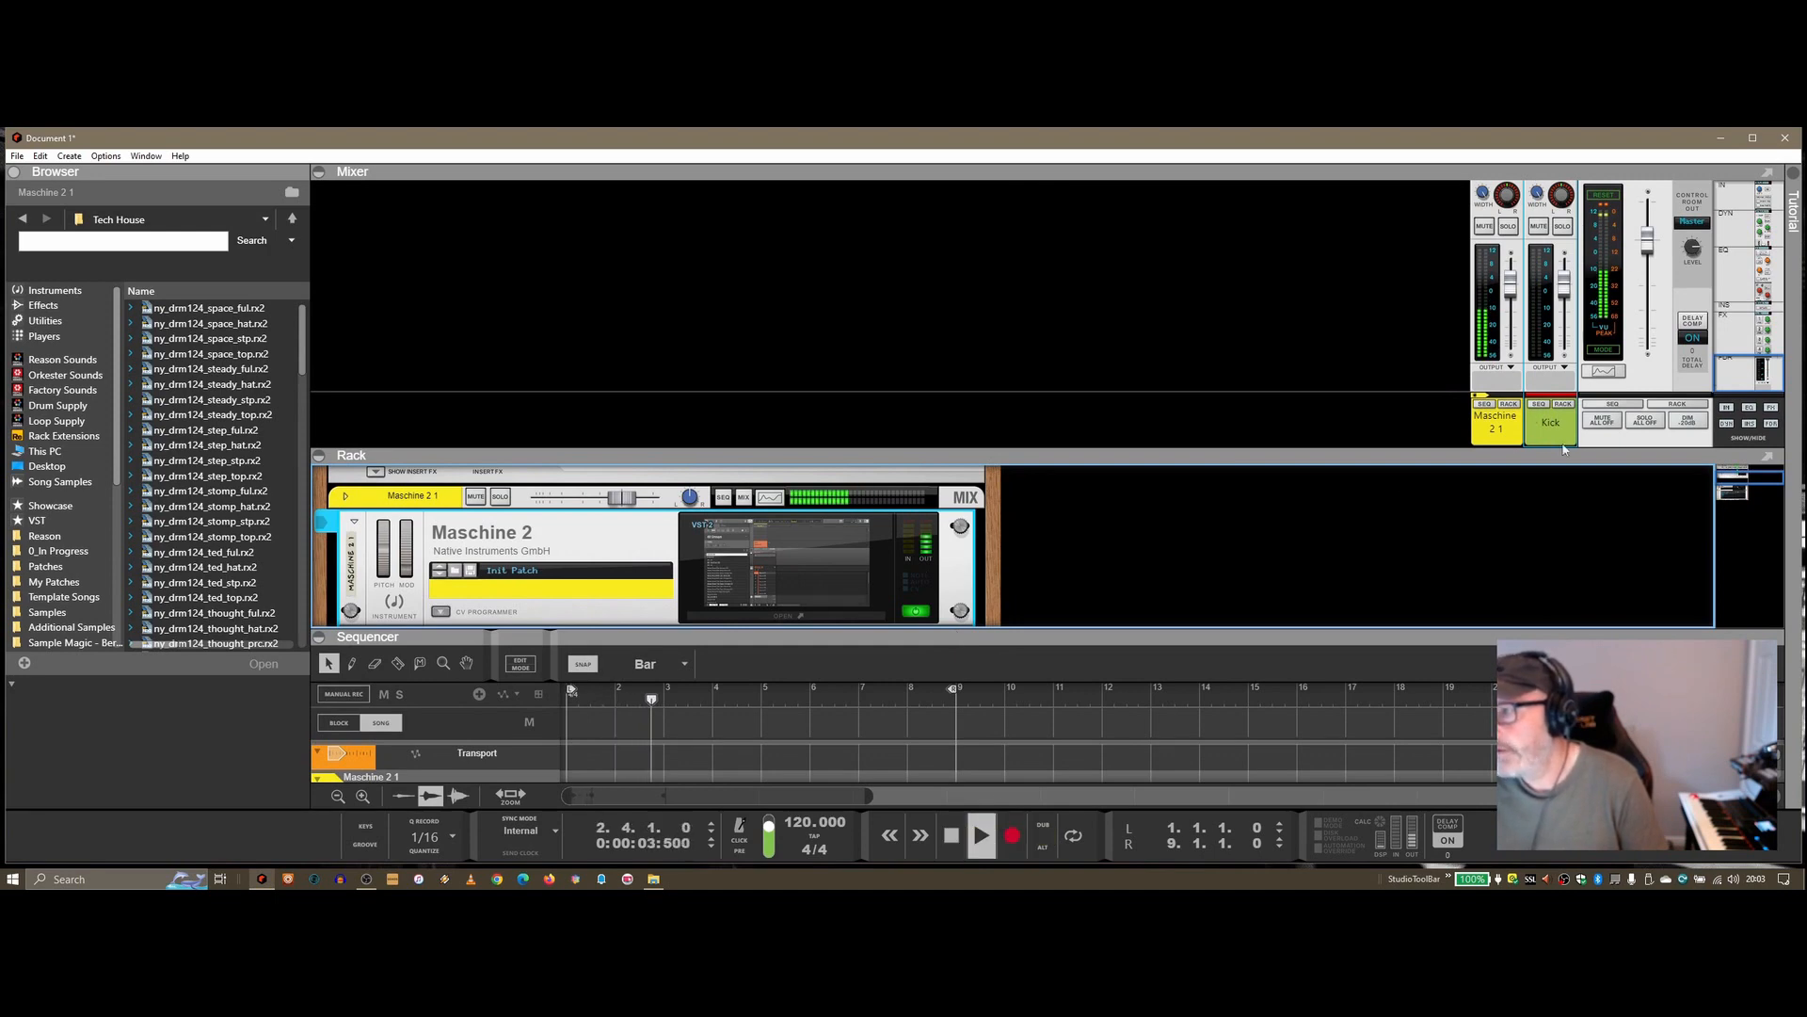
pyautogui.click(979, 840)
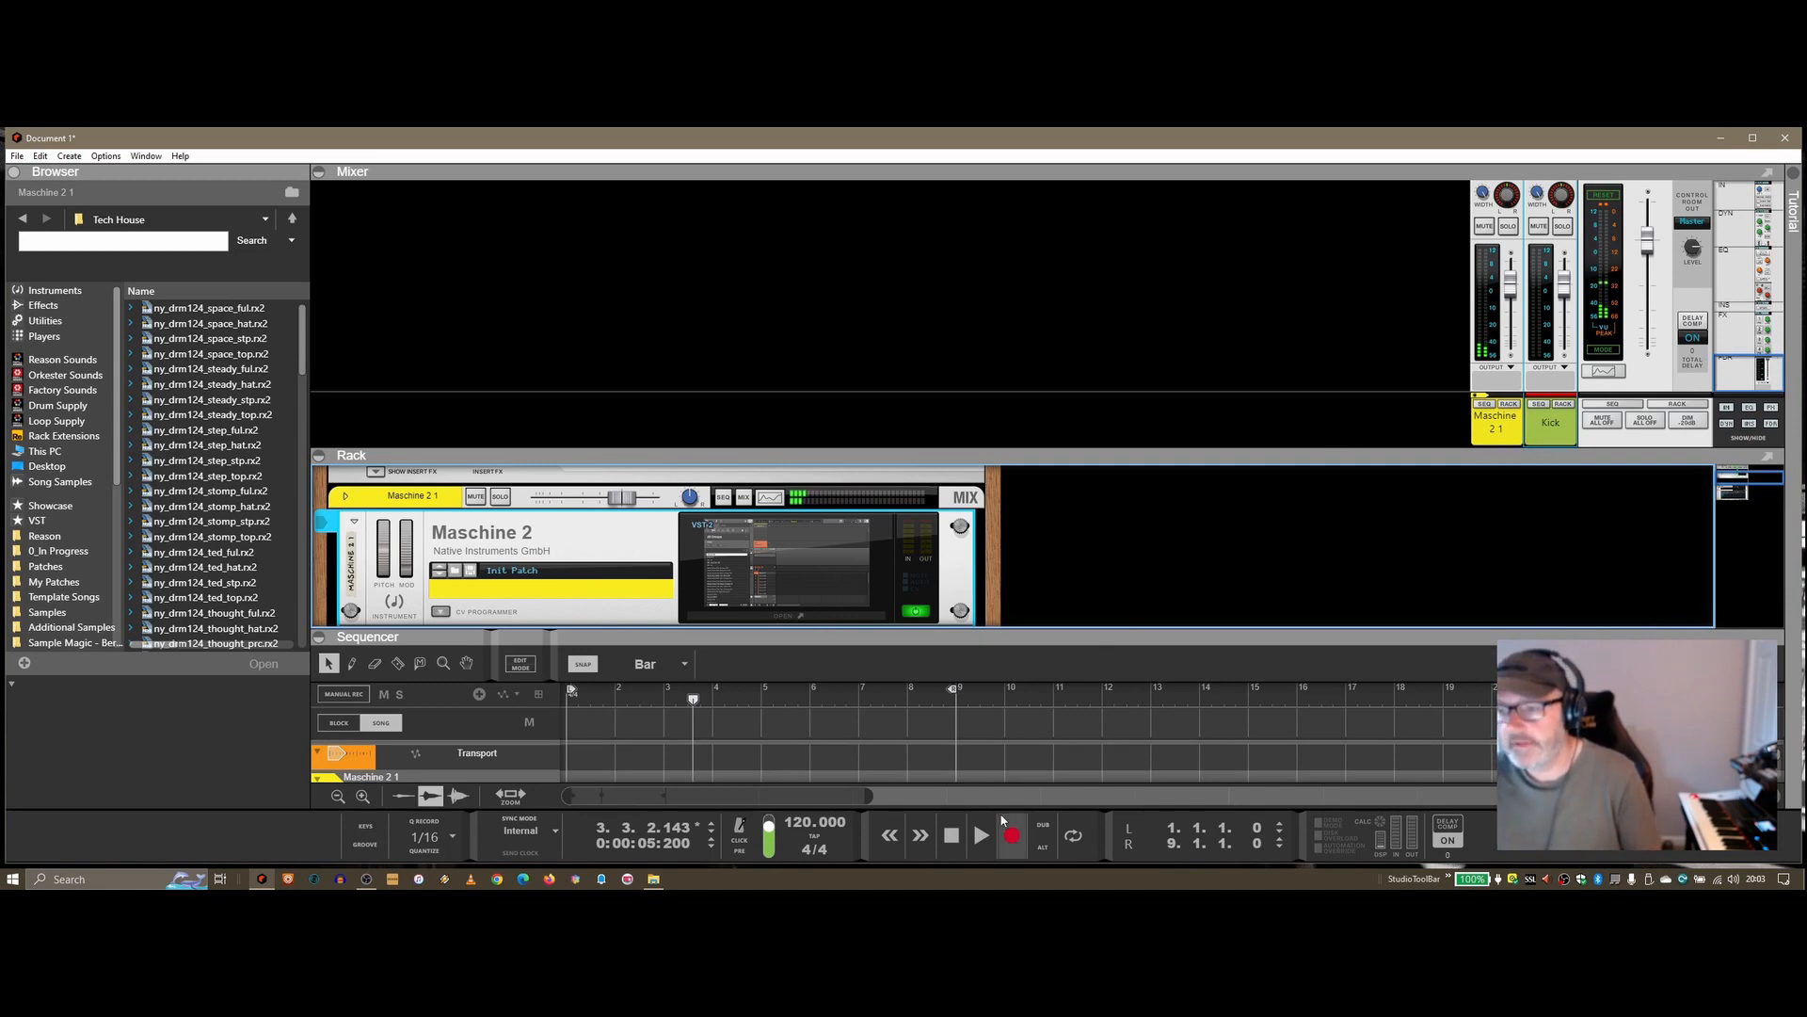
# In Maschine, set the Kick Aphasia sound's audio output destination to Ext. 2 and play the song to check the routing.
pyautogui.moveTo(944, 453); pyautogui.dragTo(938, 365)
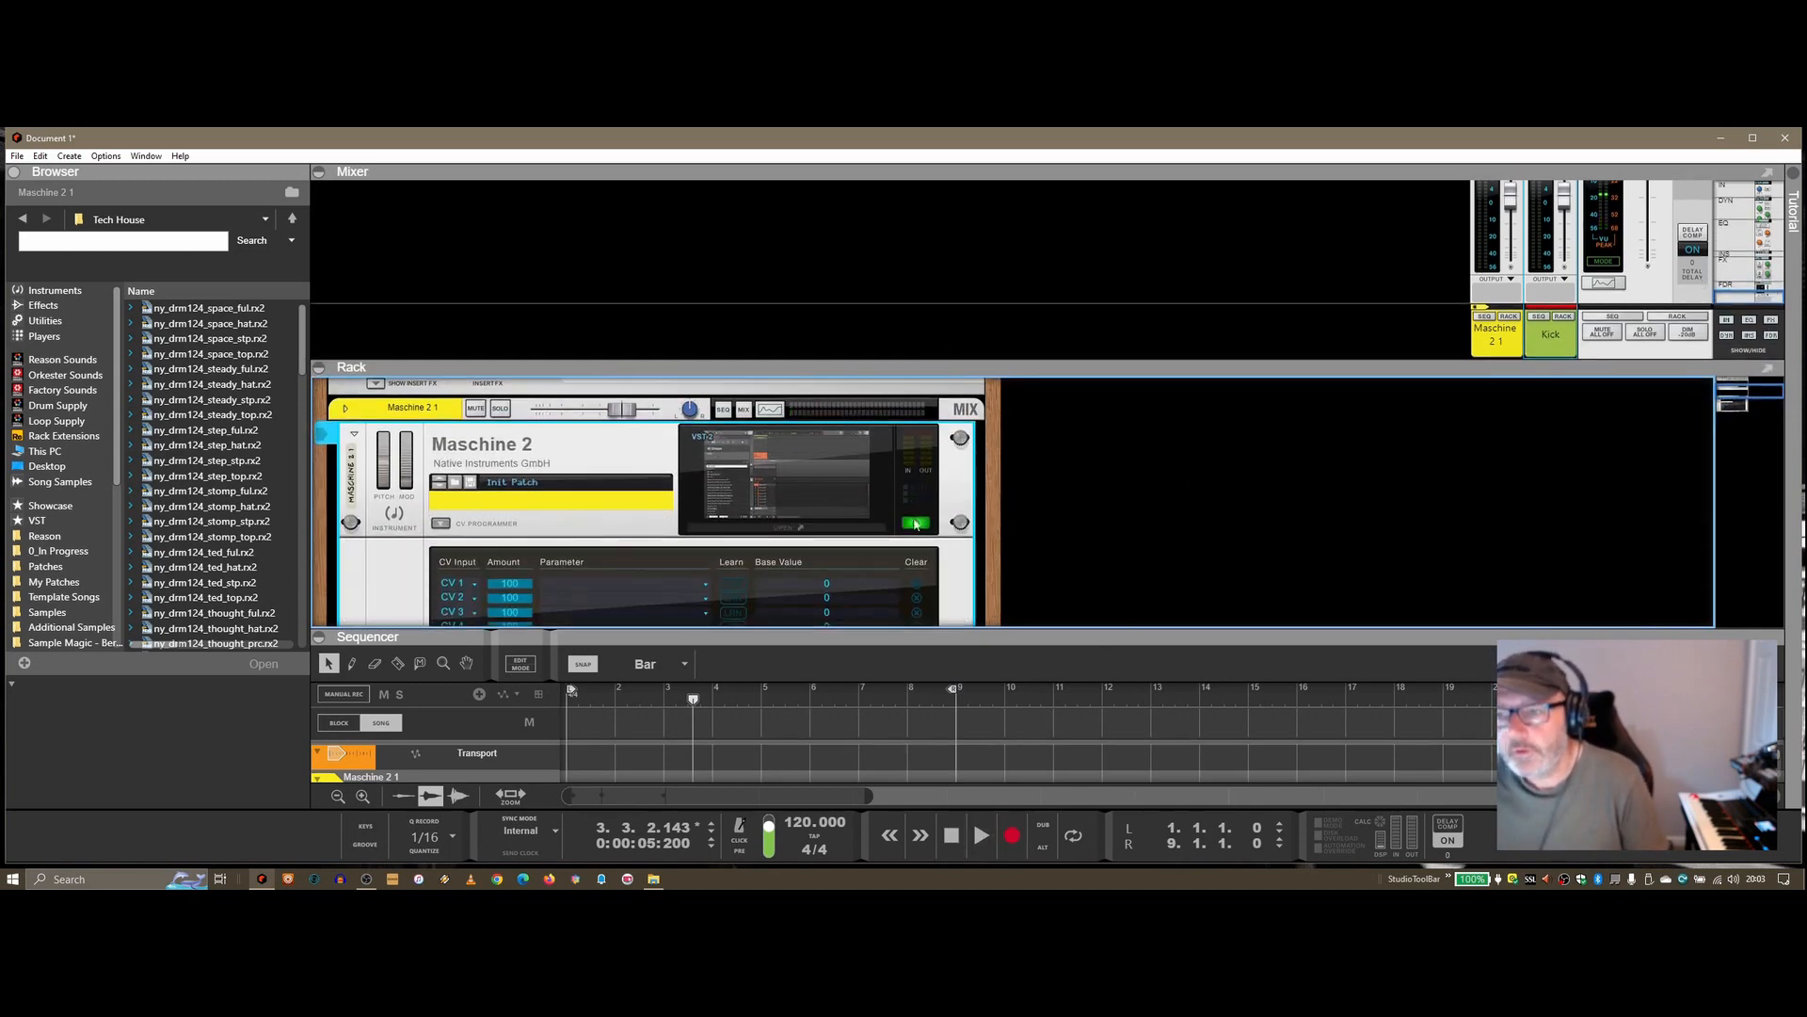
pyautogui.scroll(-1, 908, 546)
pyautogui.click(799, 478)
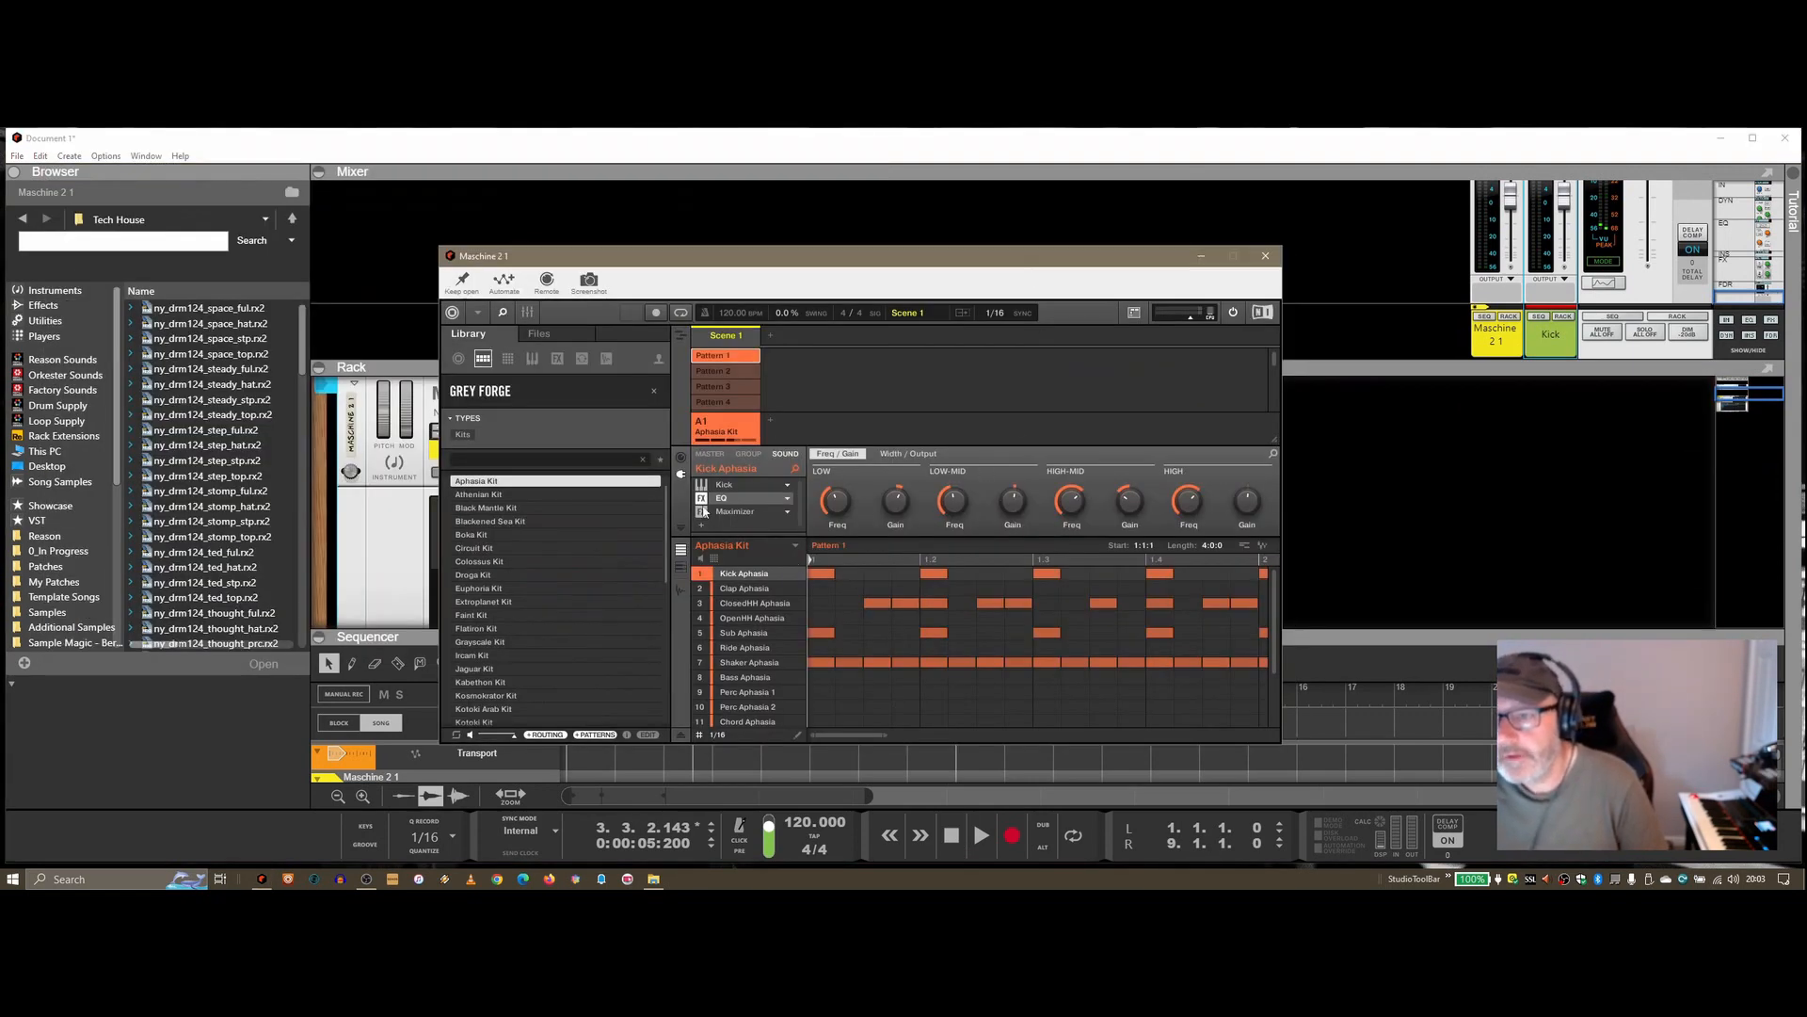
pyautogui.click(681, 458)
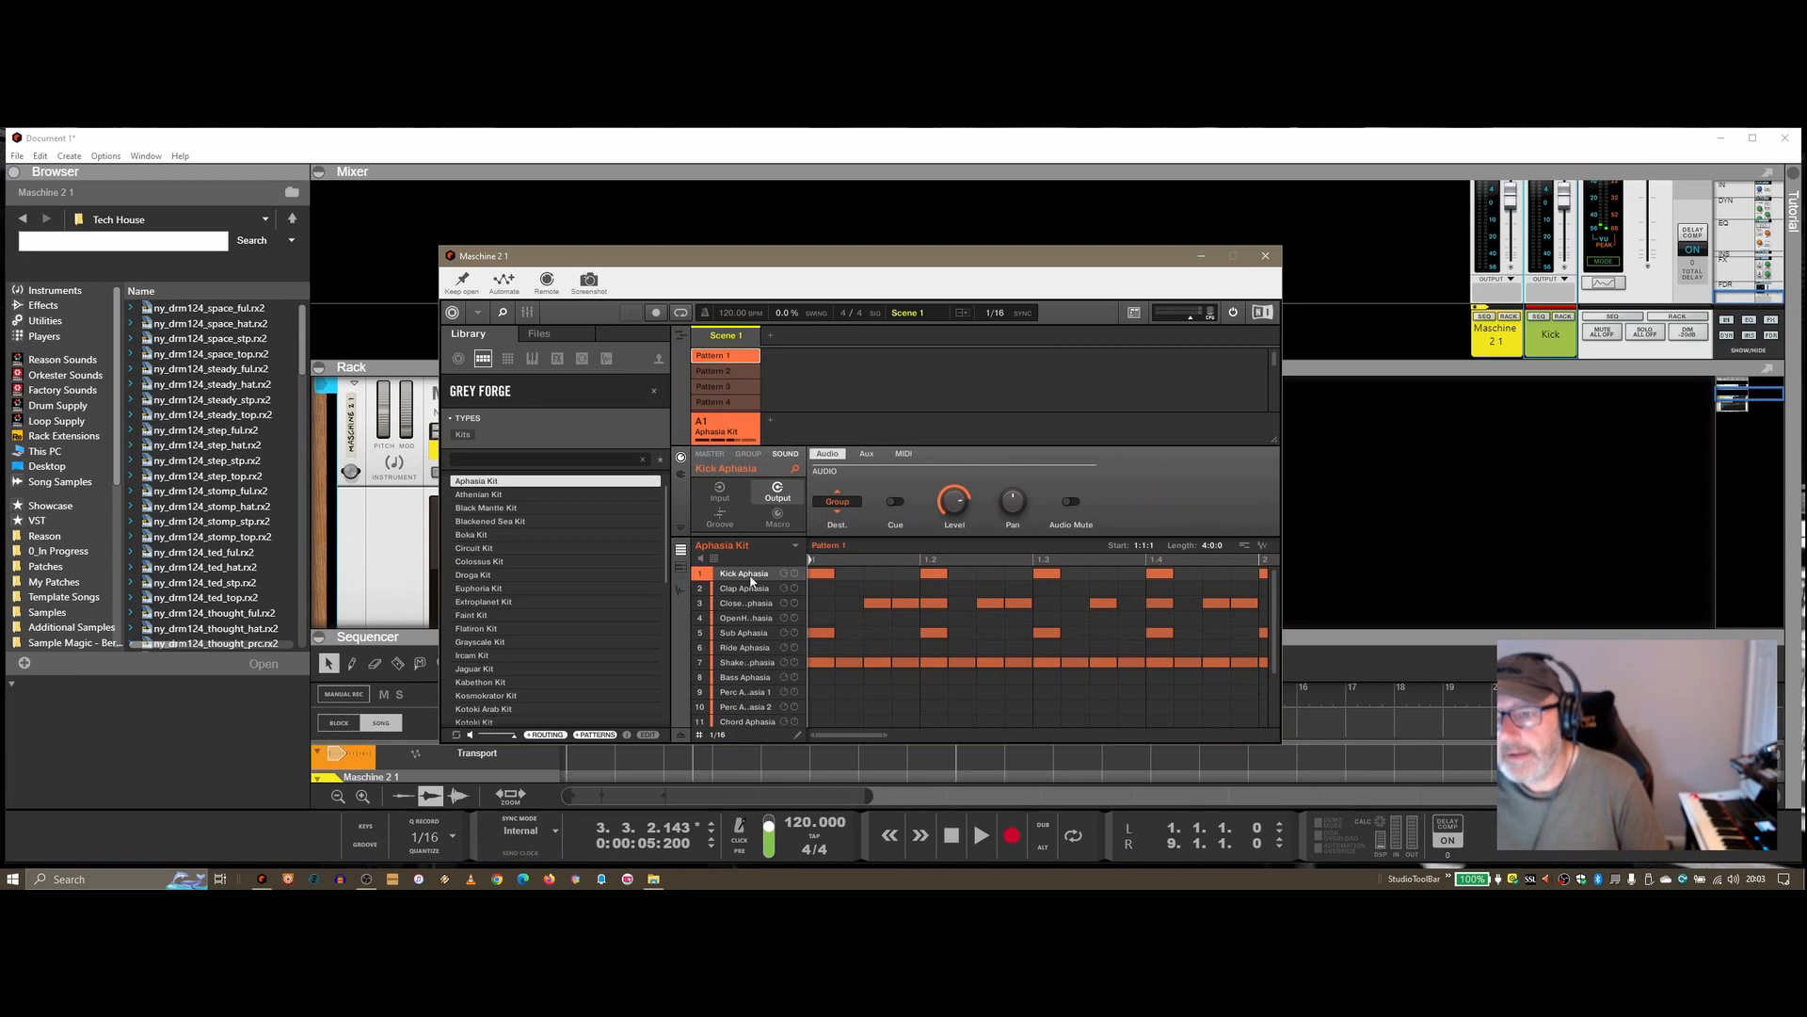
pyautogui.click(848, 506)
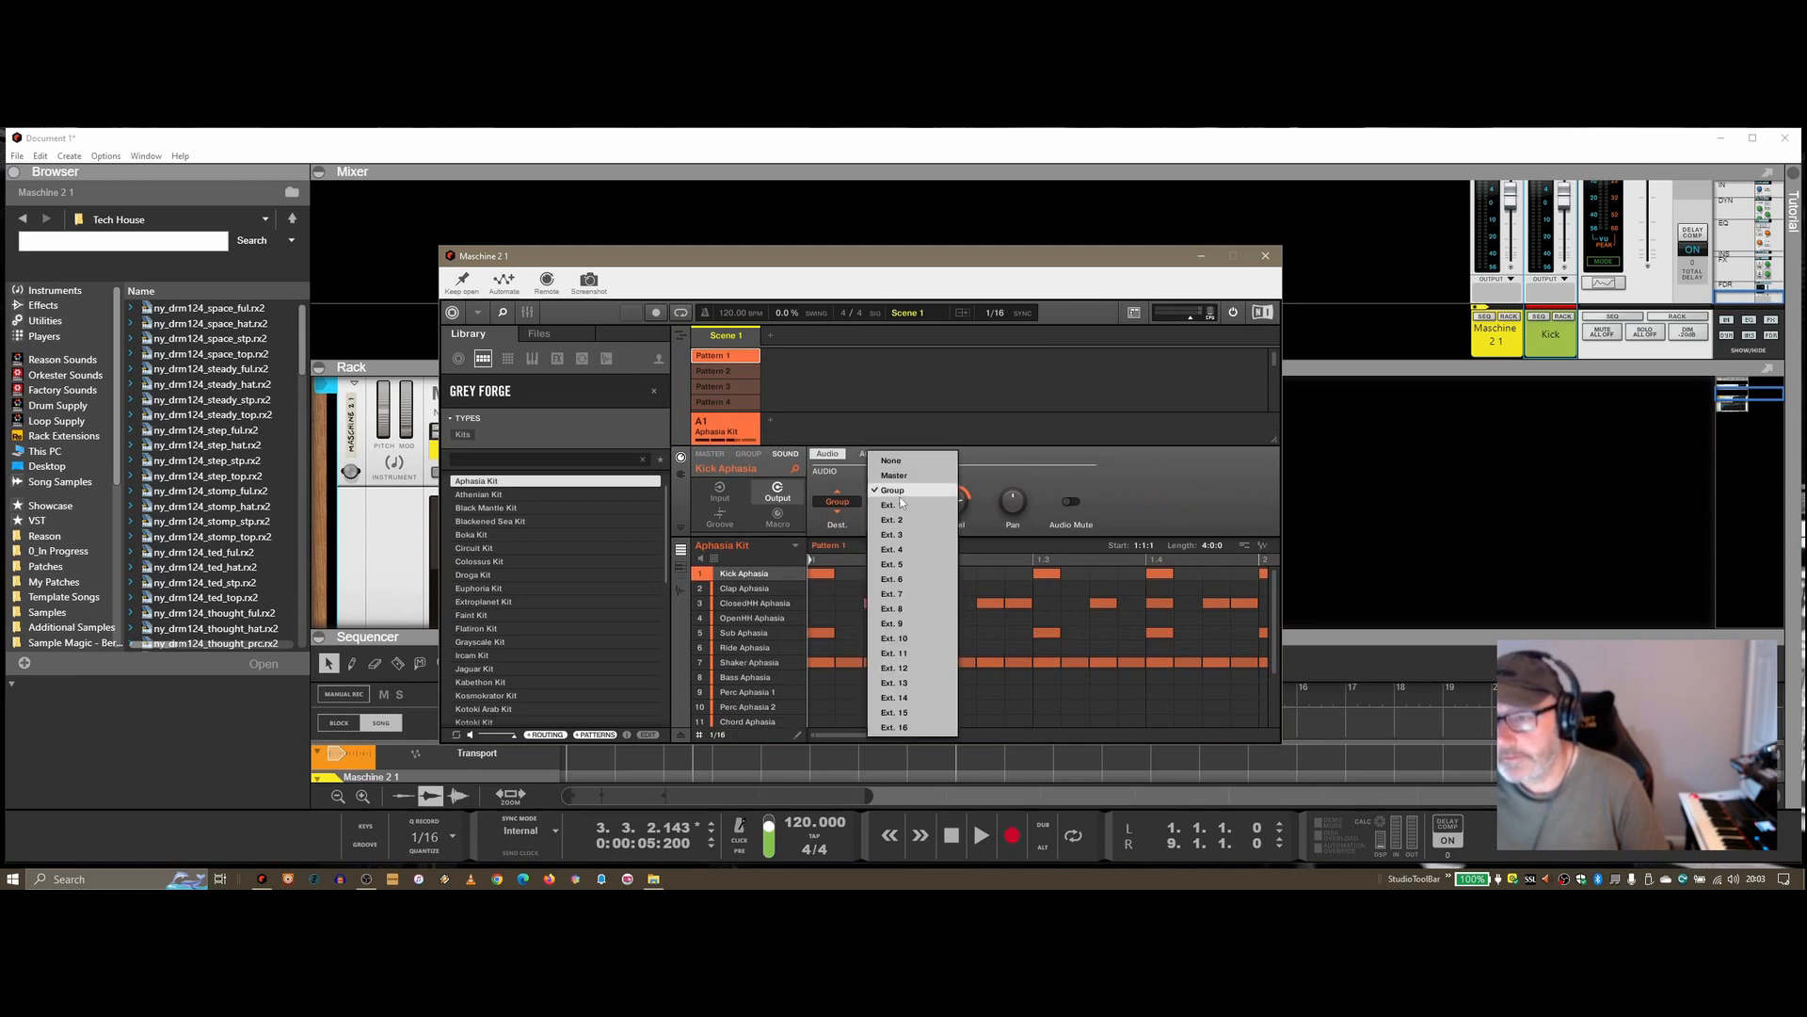
pyautogui.click(899, 525)
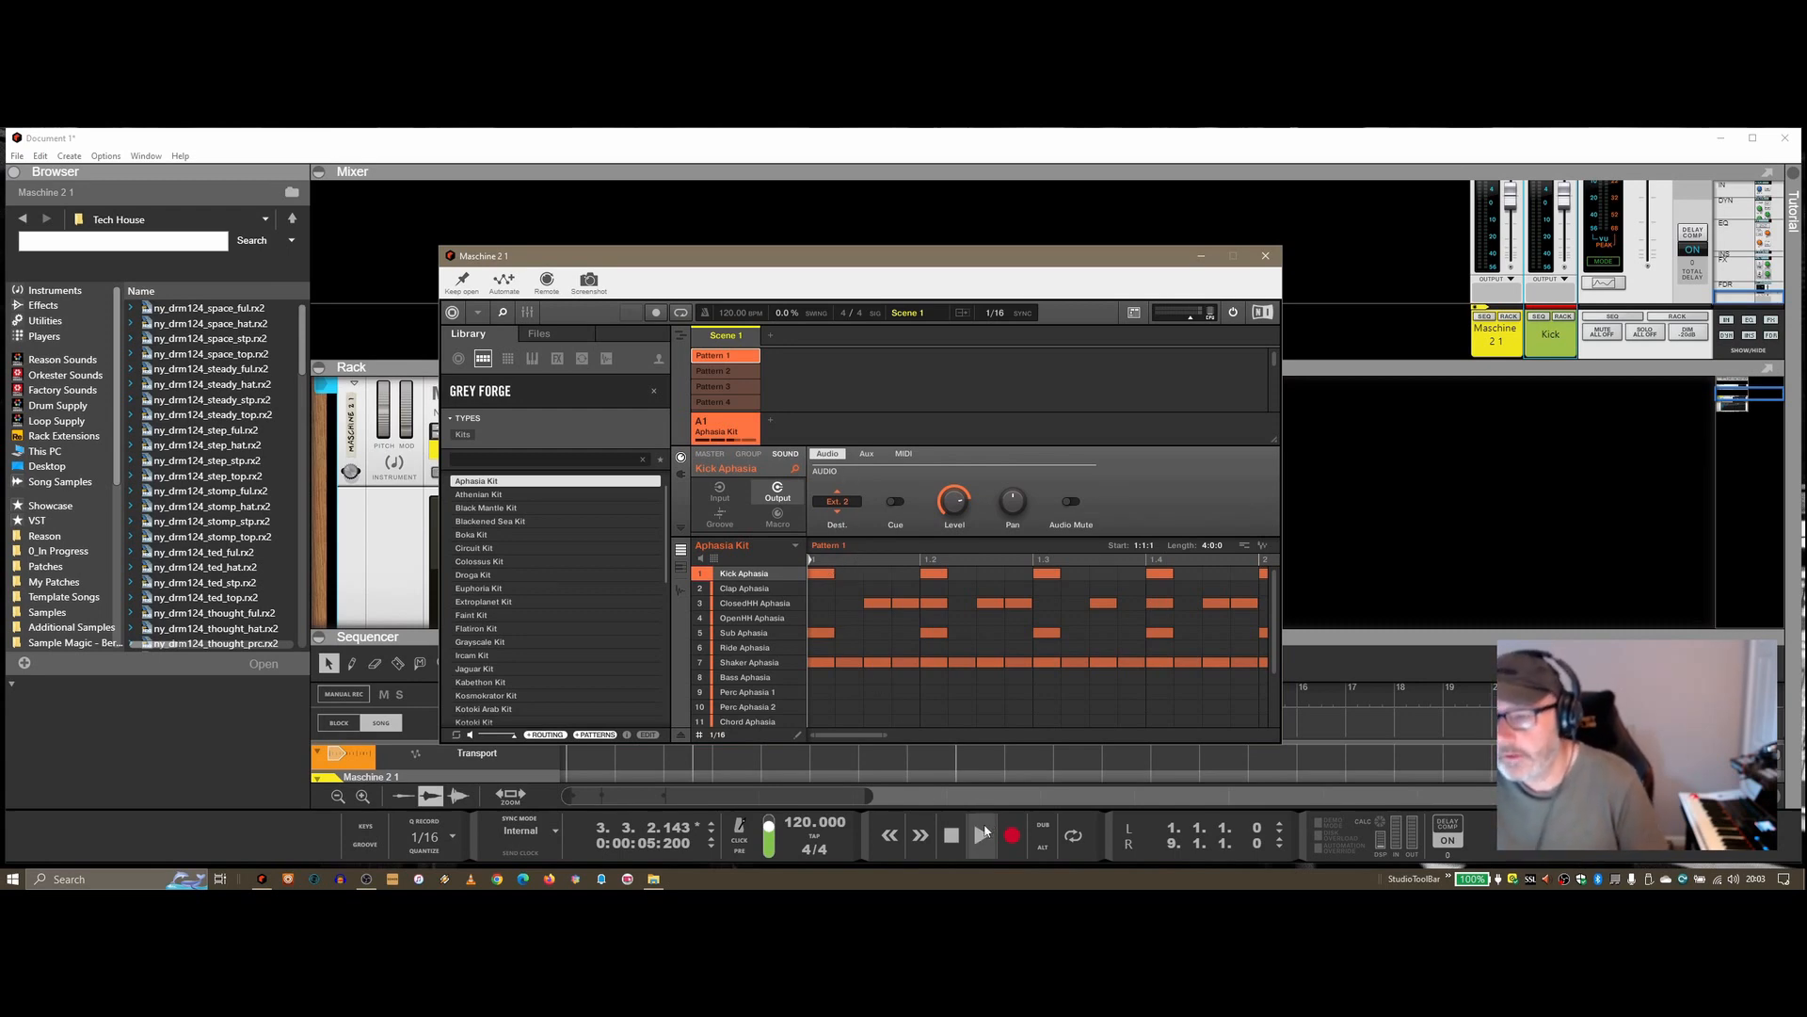
pyautogui.click(980, 836)
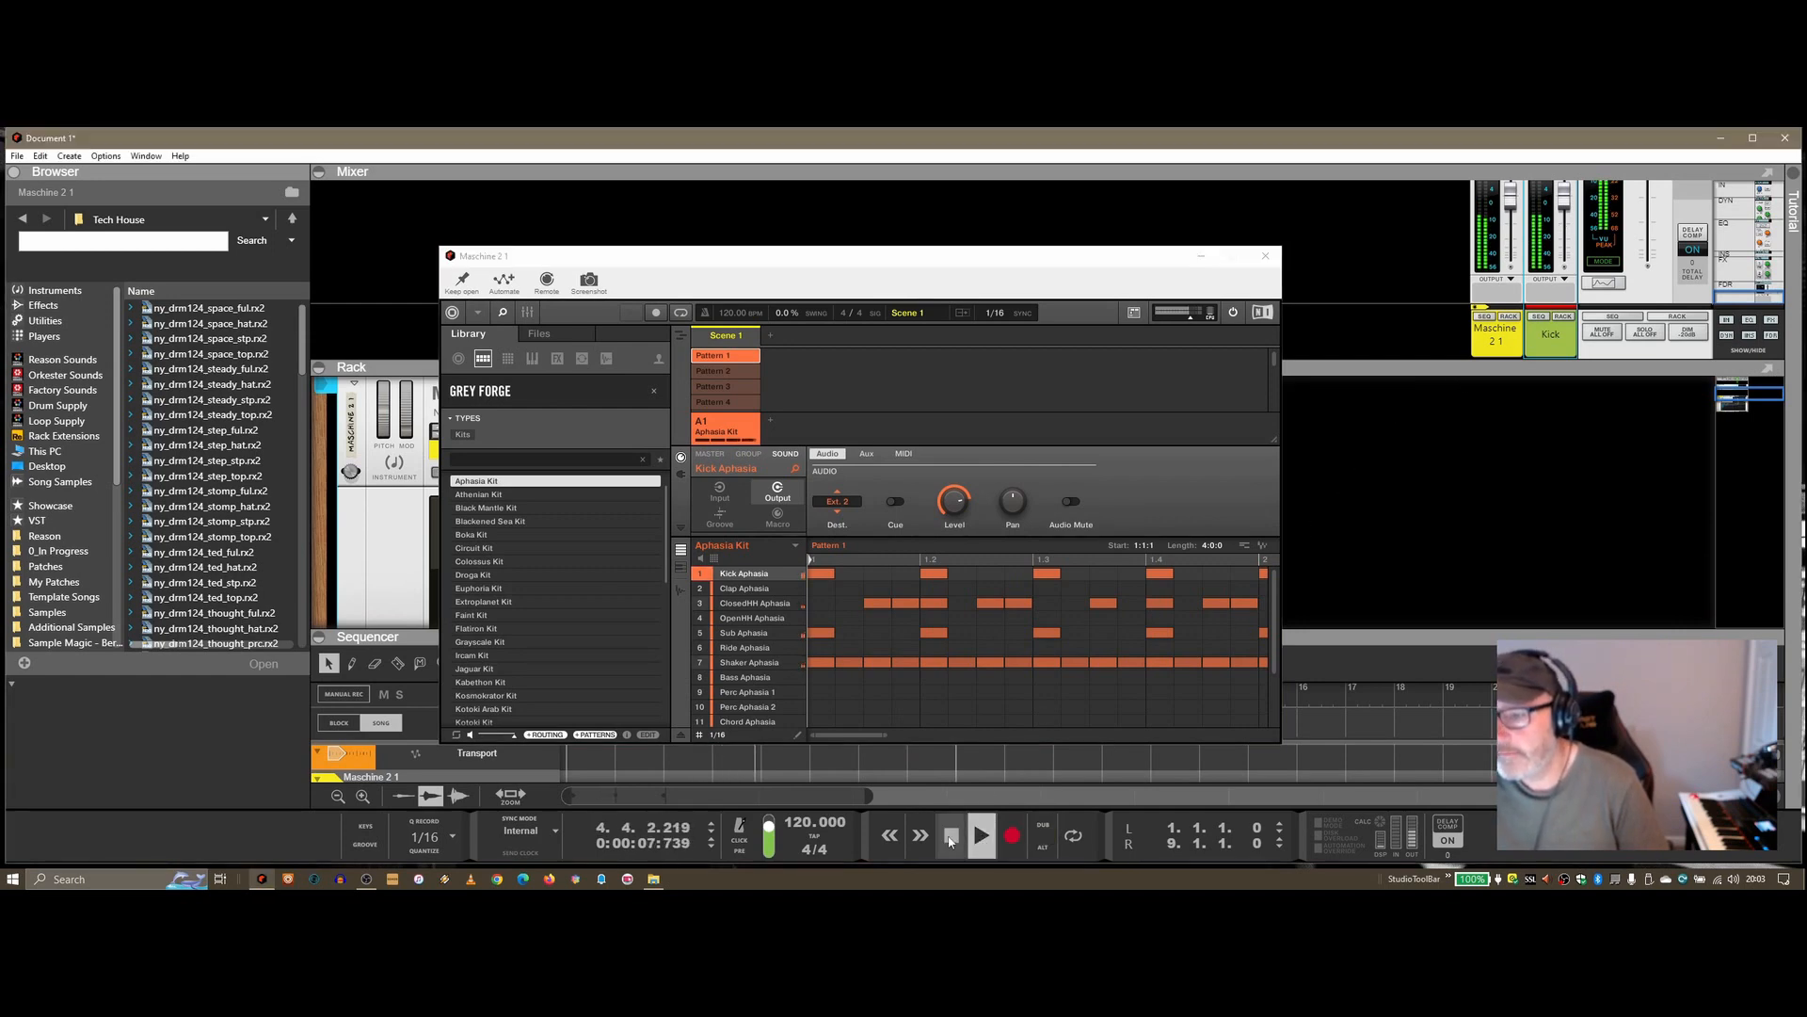
# Try Ext. 1 as the Kick Aphasia output destination and play the song to compare the mixer levels.
pyautogui.click(857, 498)
pyautogui.click(856, 499)
pyautogui.click(881, 507)
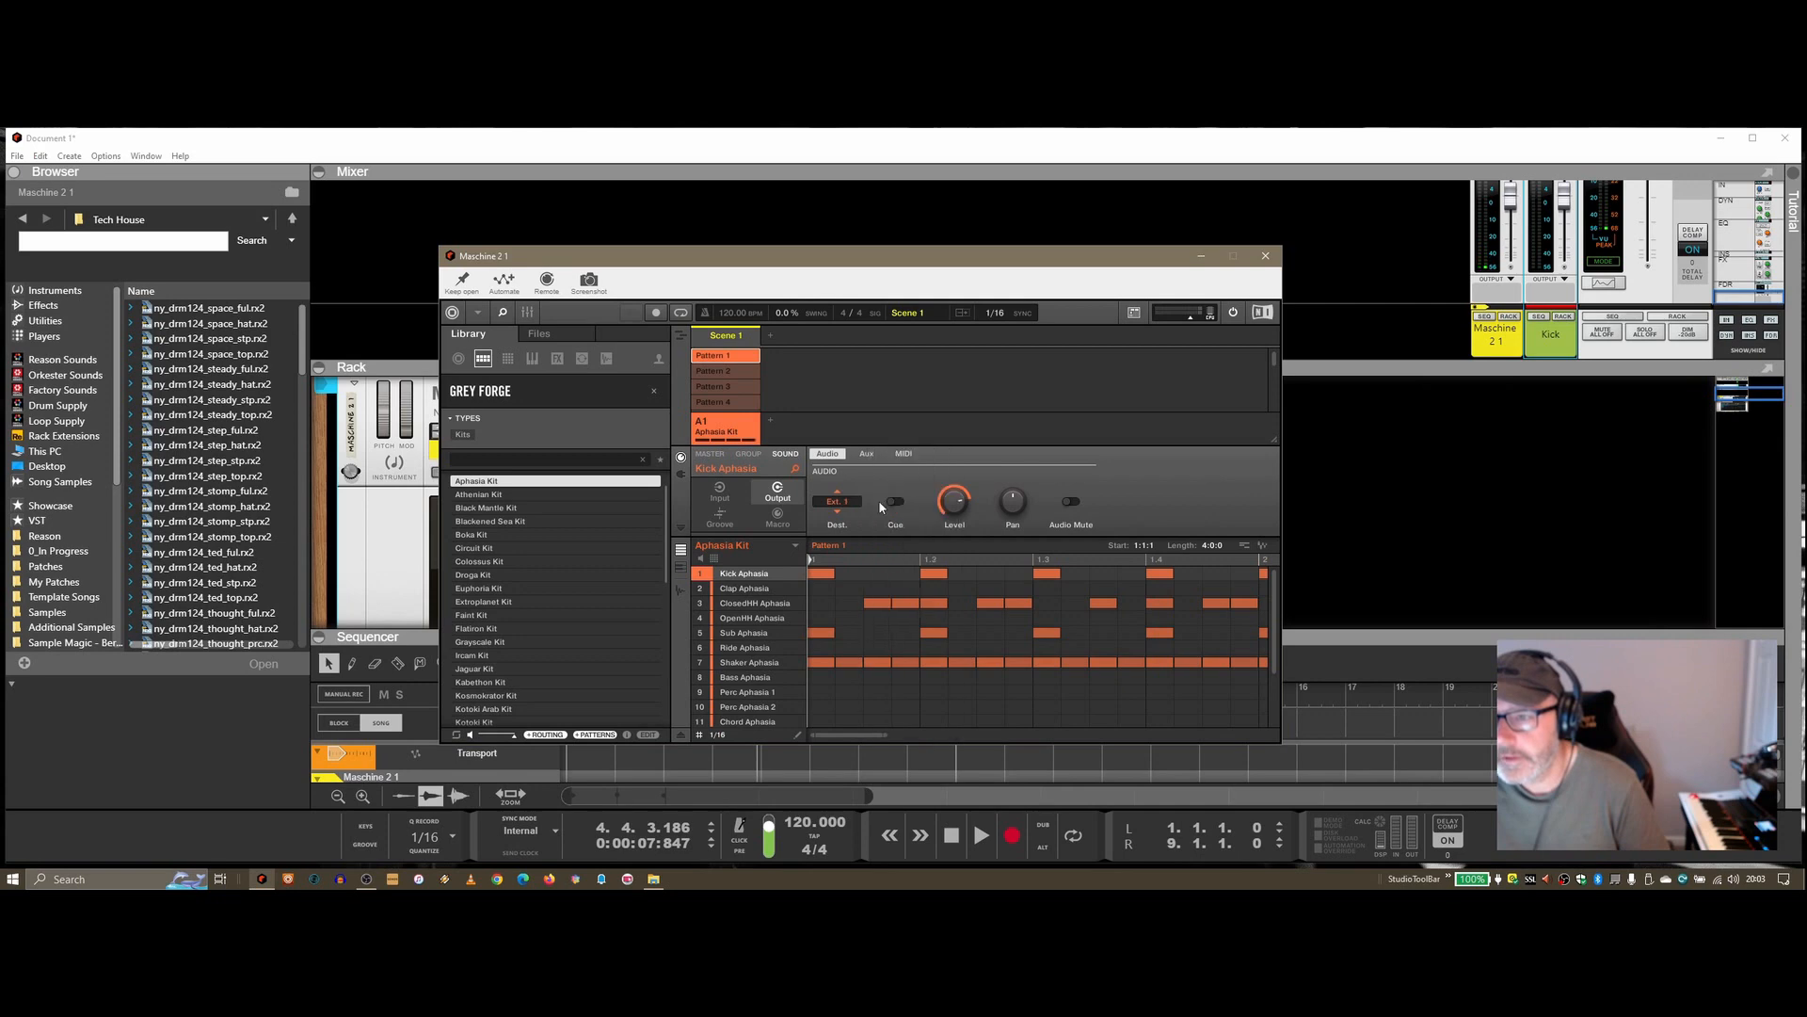
pyautogui.click(981, 836)
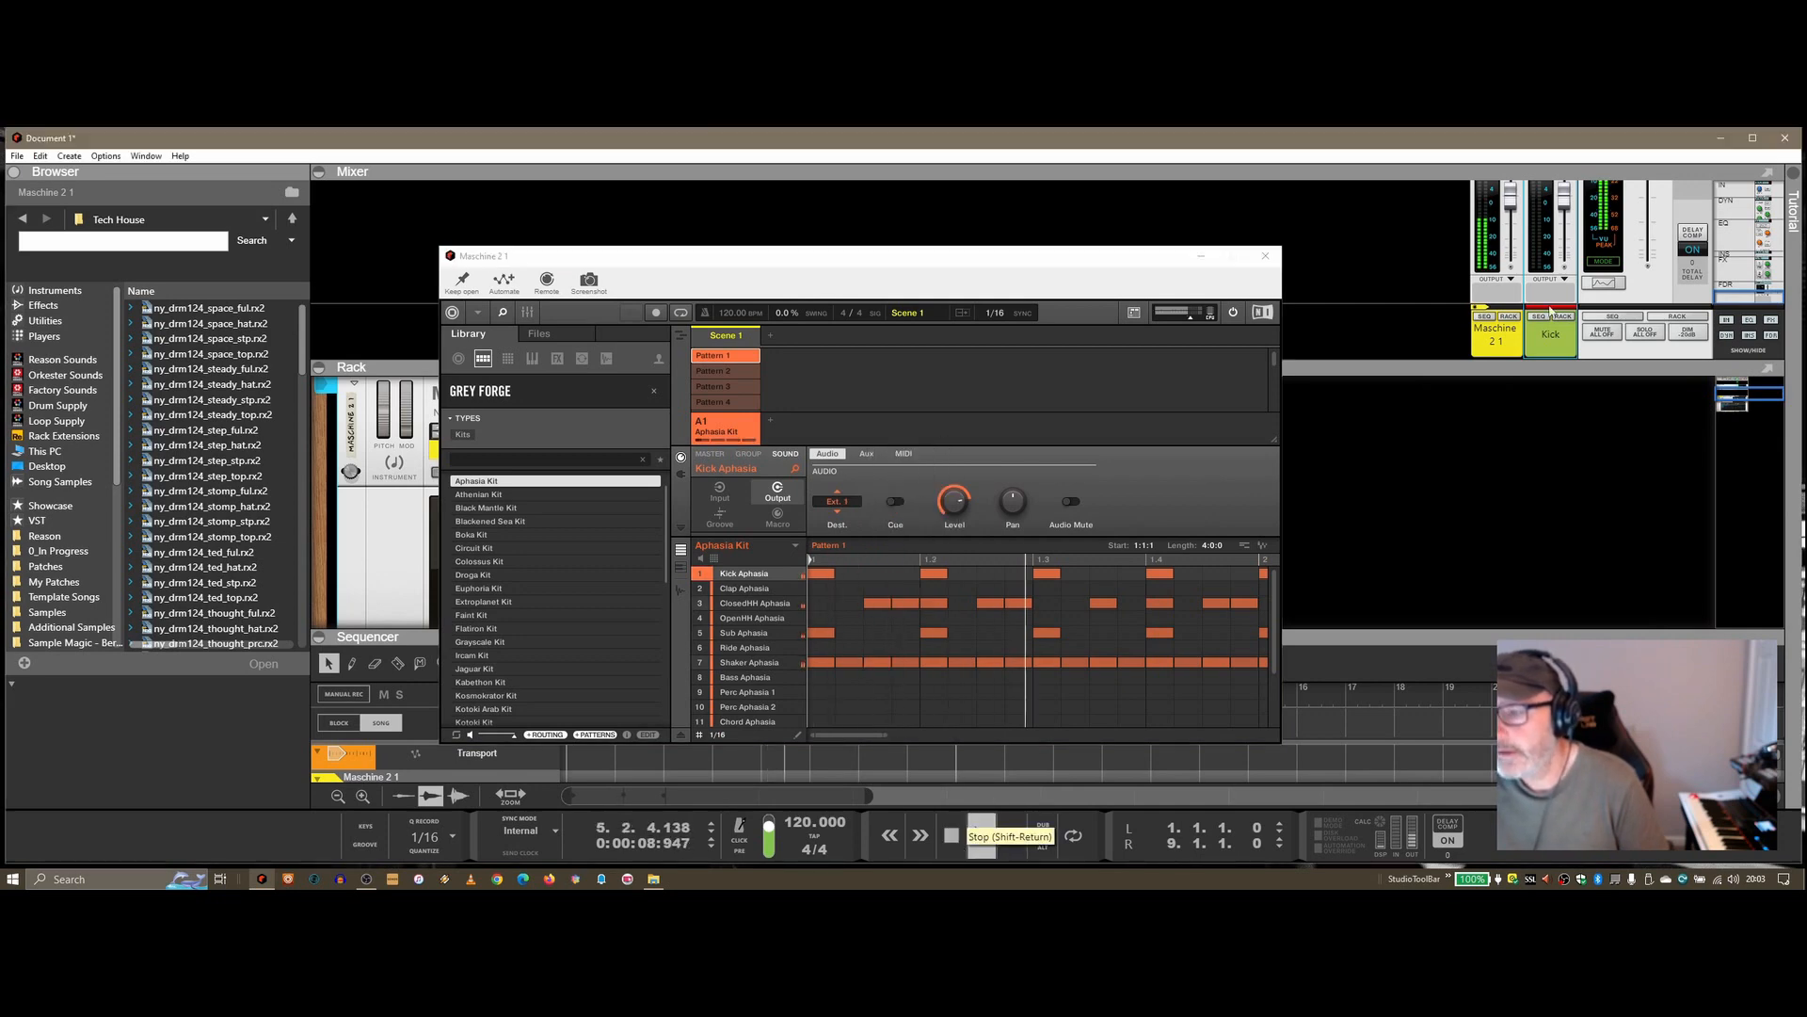
pyautogui.click(950, 836)
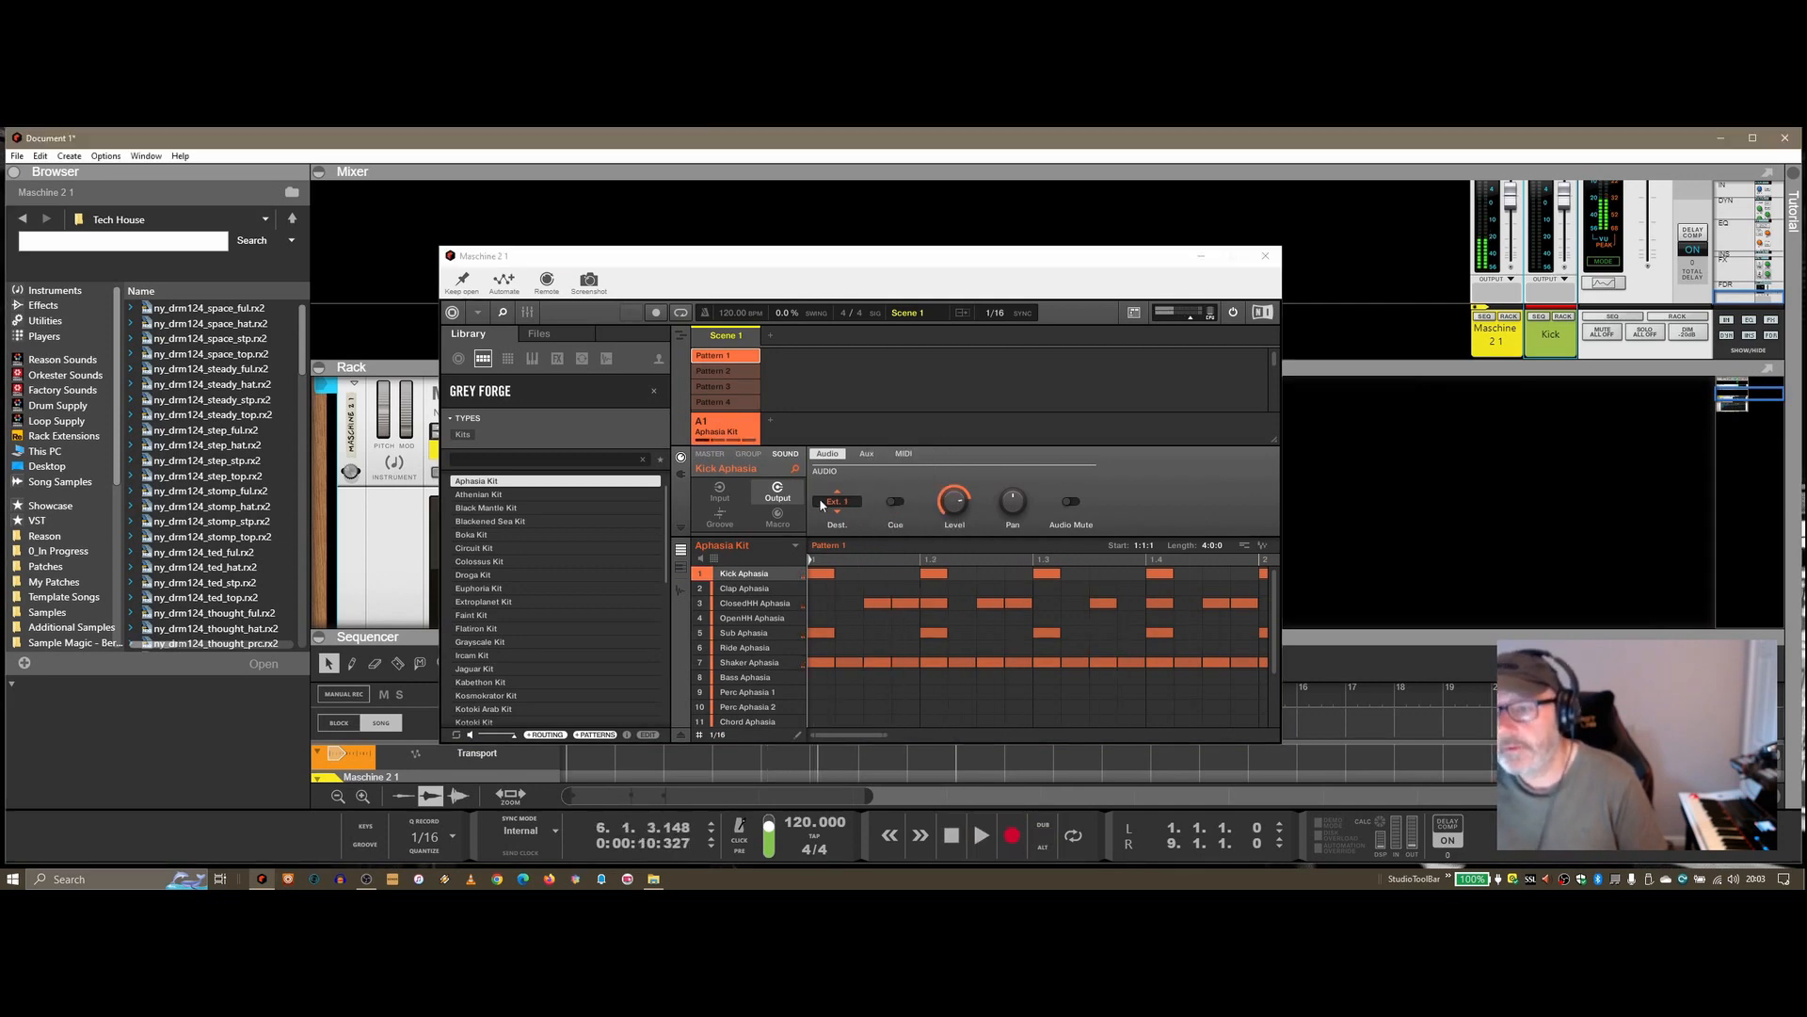
# Set the Kick Aphasia output destination back to Ext. 2, play the song briefly, and close the Maschine window.
pyautogui.click(844, 507)
pyautogui.click(898, 520)
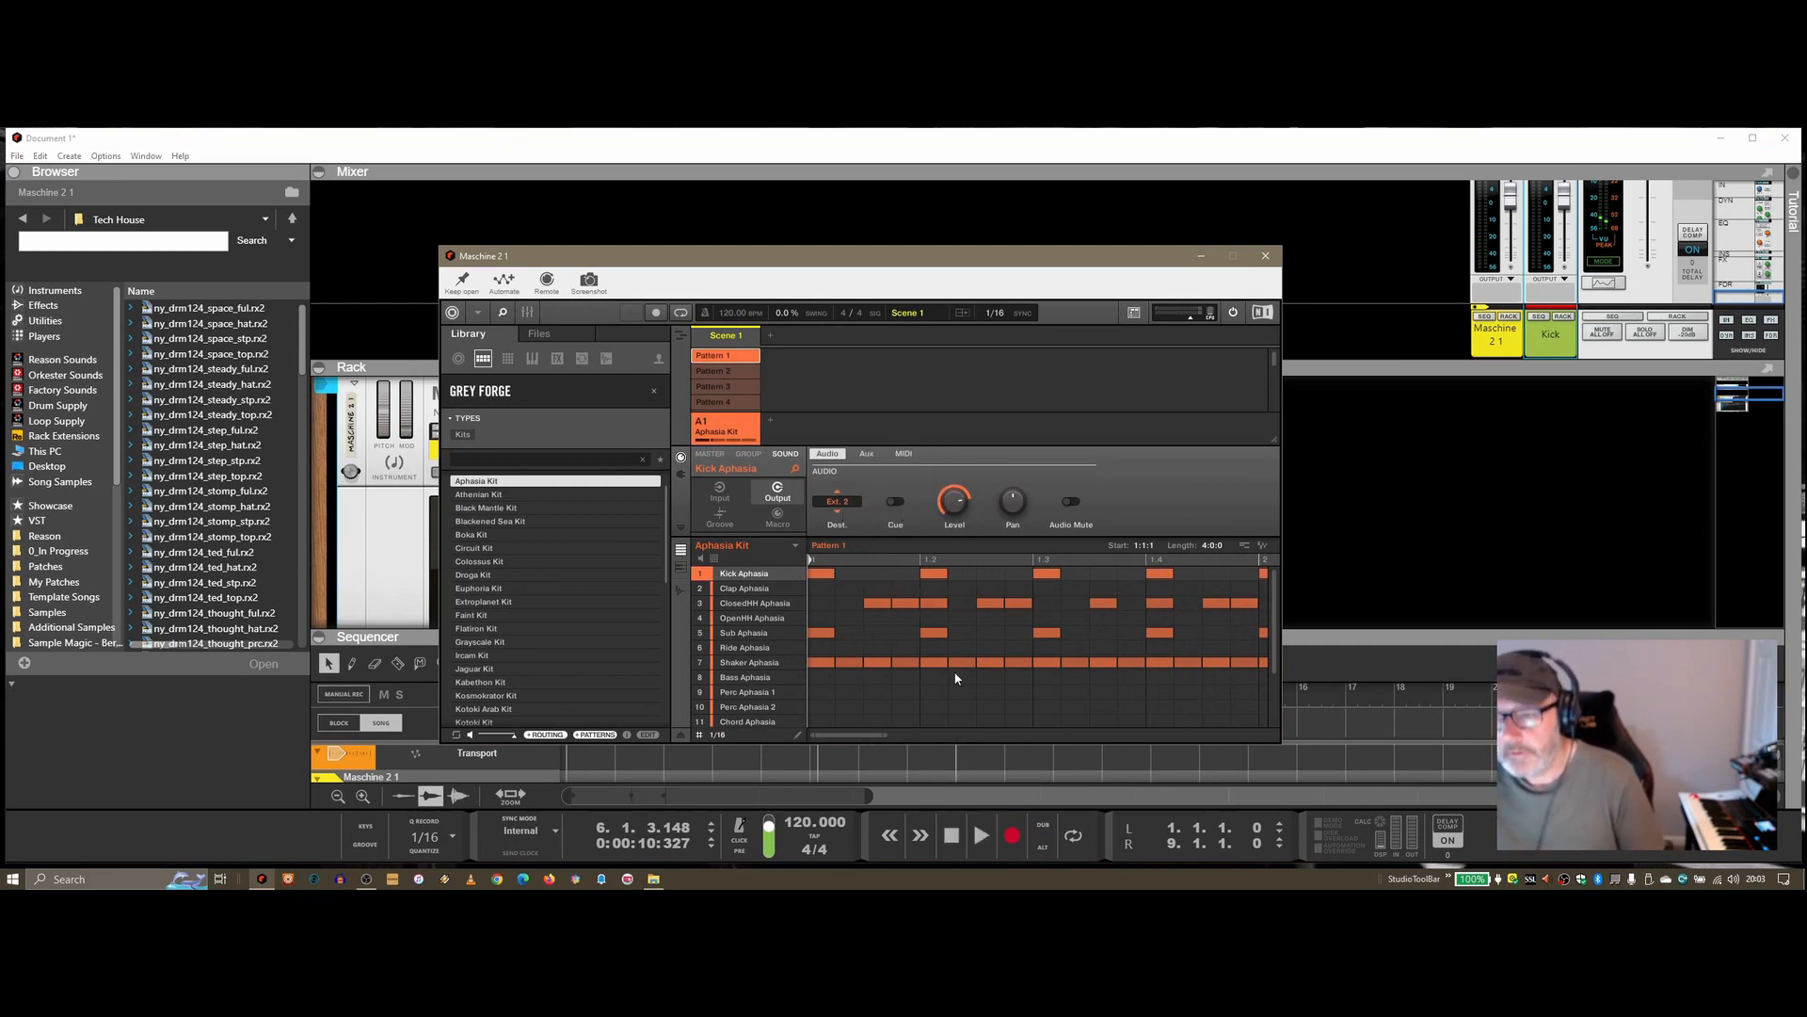
pyautogui.click(979, 833)
pyautogui.click(951, 835)
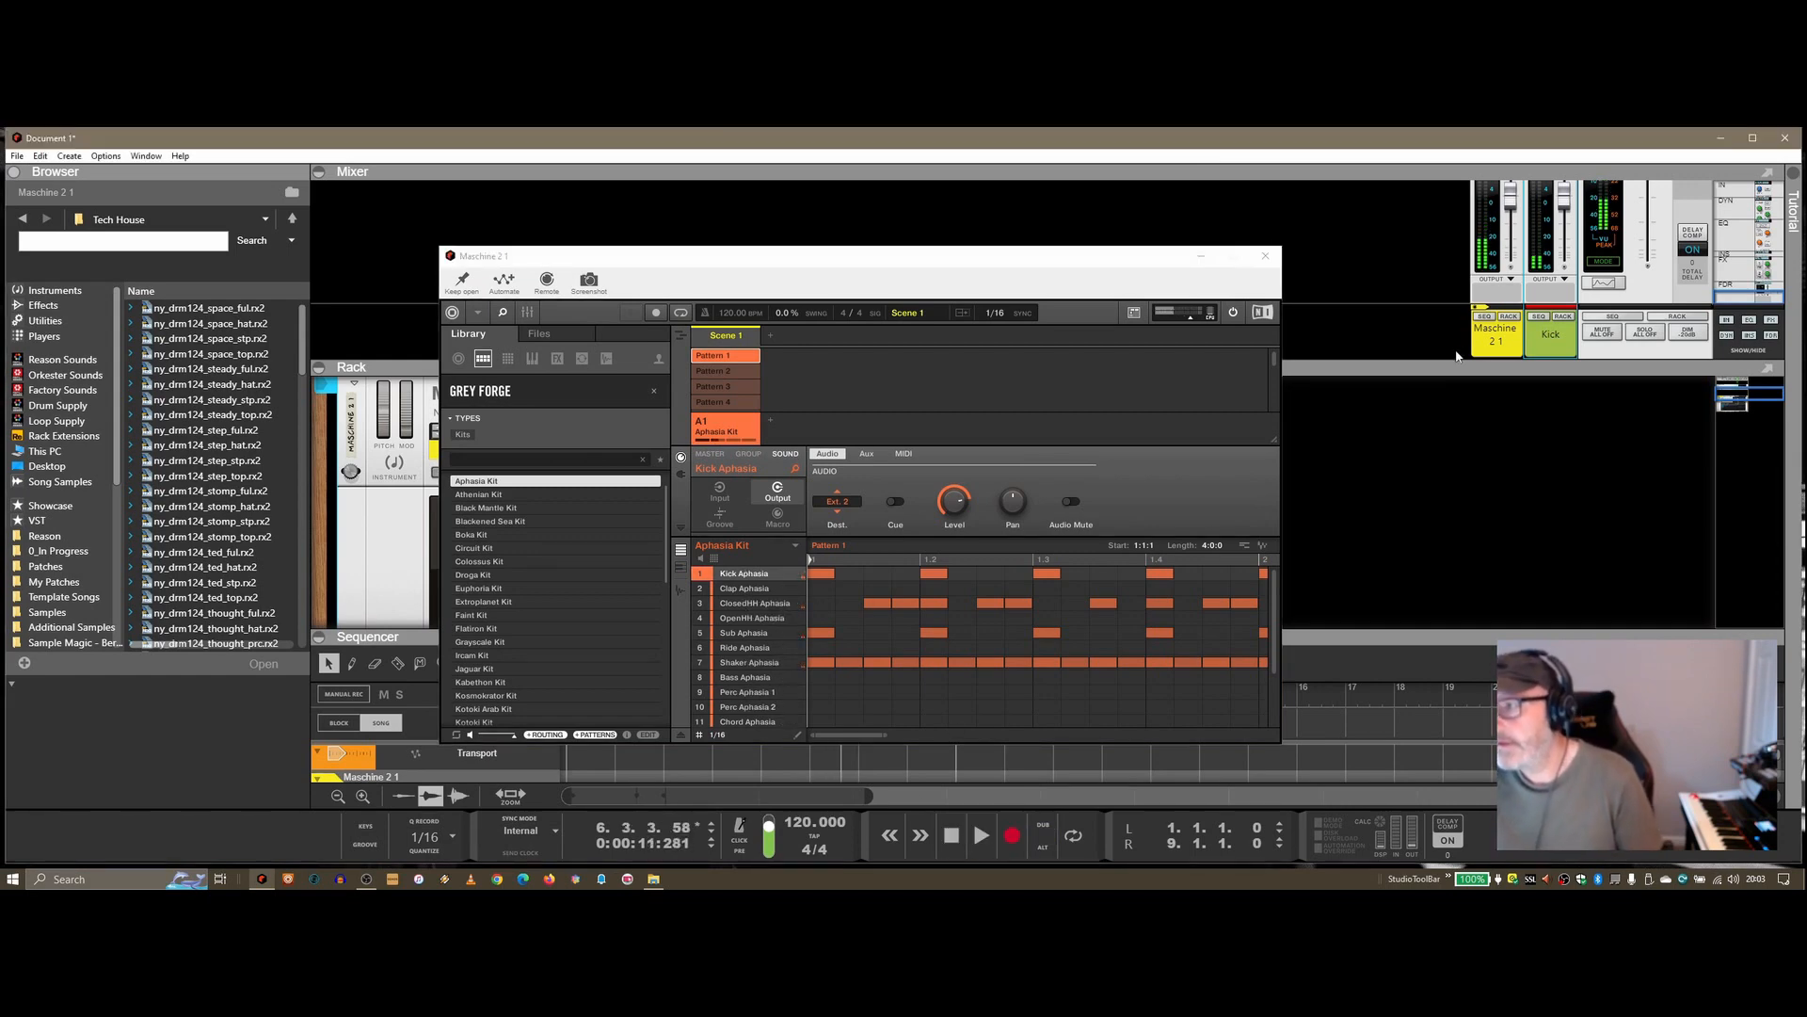
pyautogui.moveTo(1439, 363); pyautogui.dragTo(1439, 387)
pyautogui.click(1265, 255)
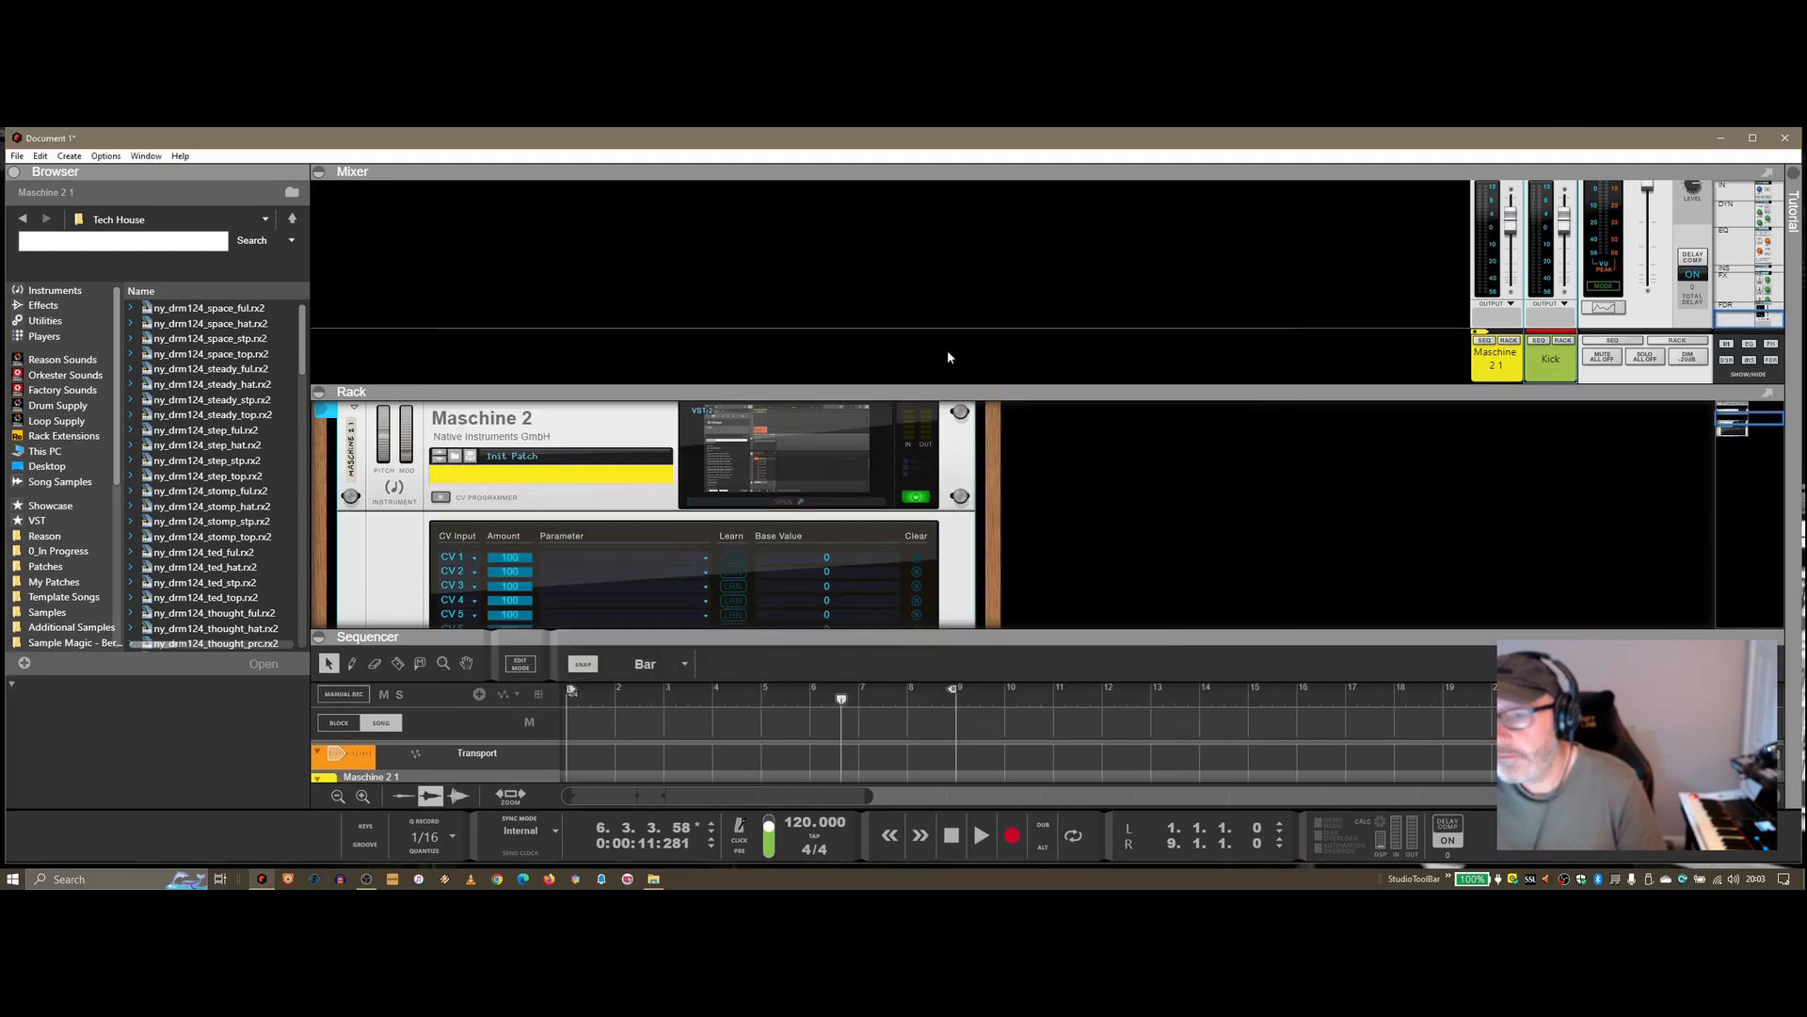
# Create another mix channel below the Kick channel in the rack and name it Clap.
pyautogui.scroll(-3, 828, 490)
pyautogui.rightClick(662, 553)
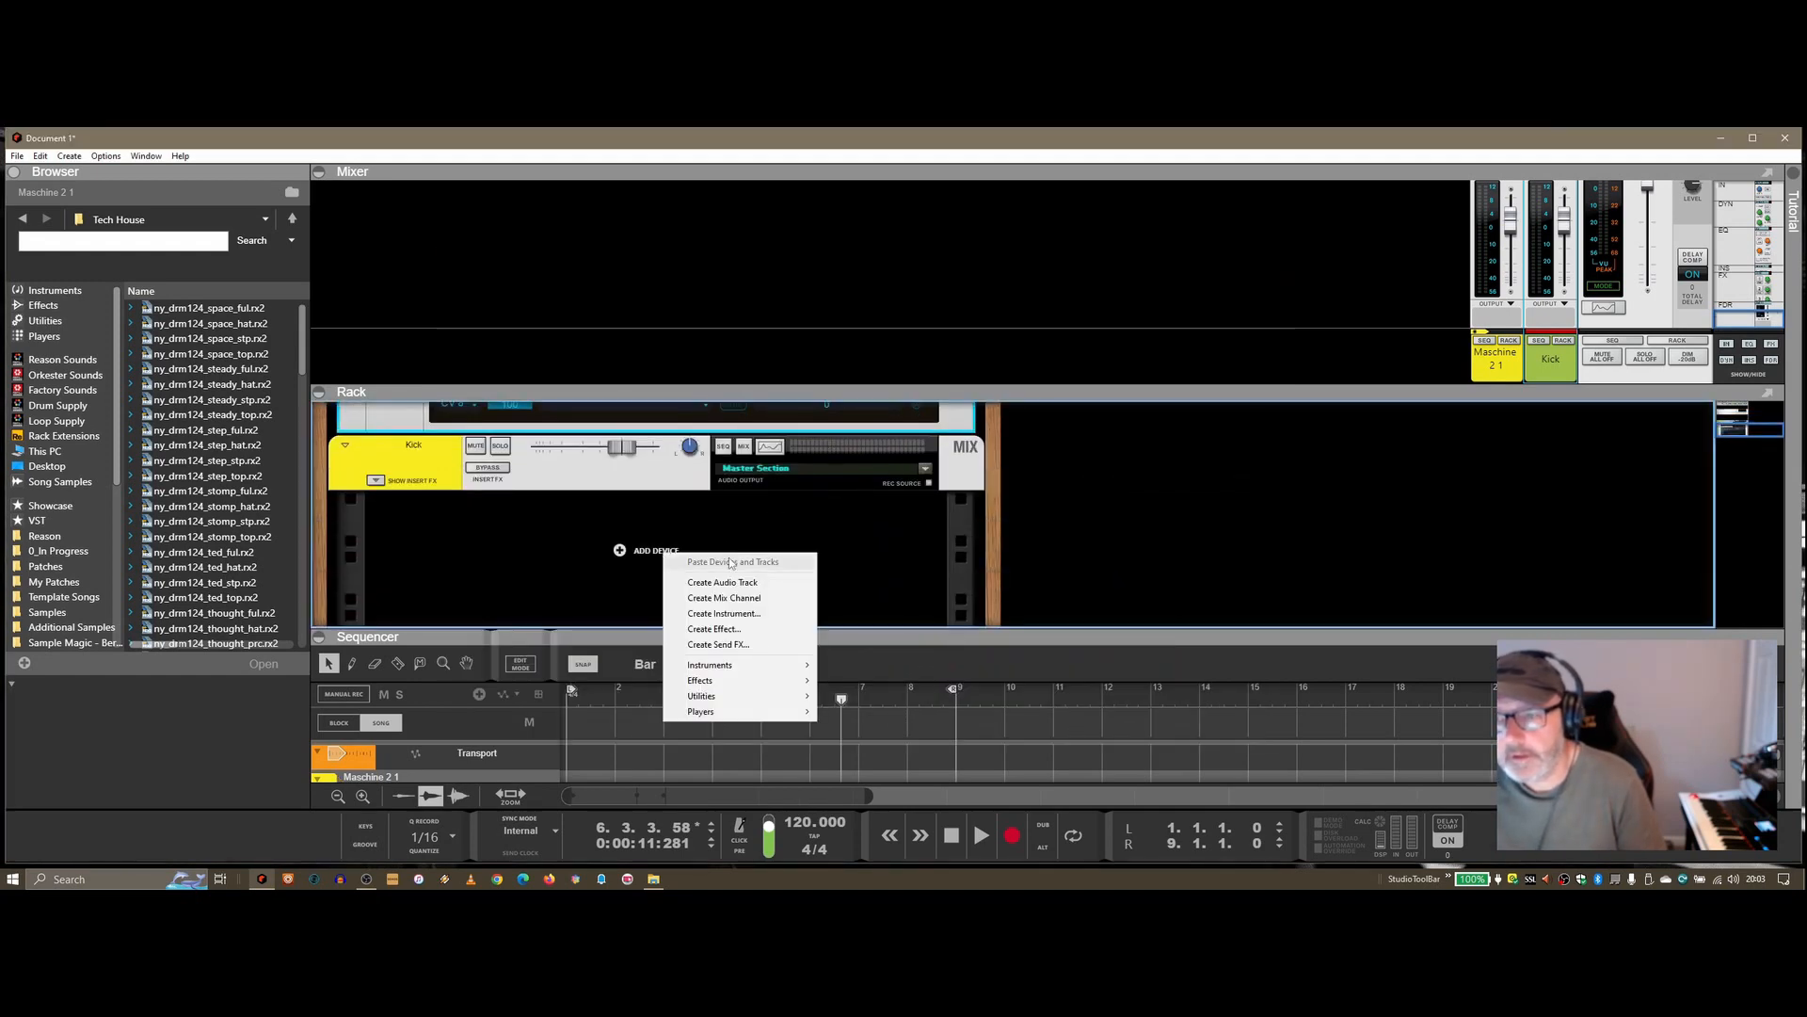
pyautogui.click(732, 599)
pyautogui.doubleClick(416, 510)
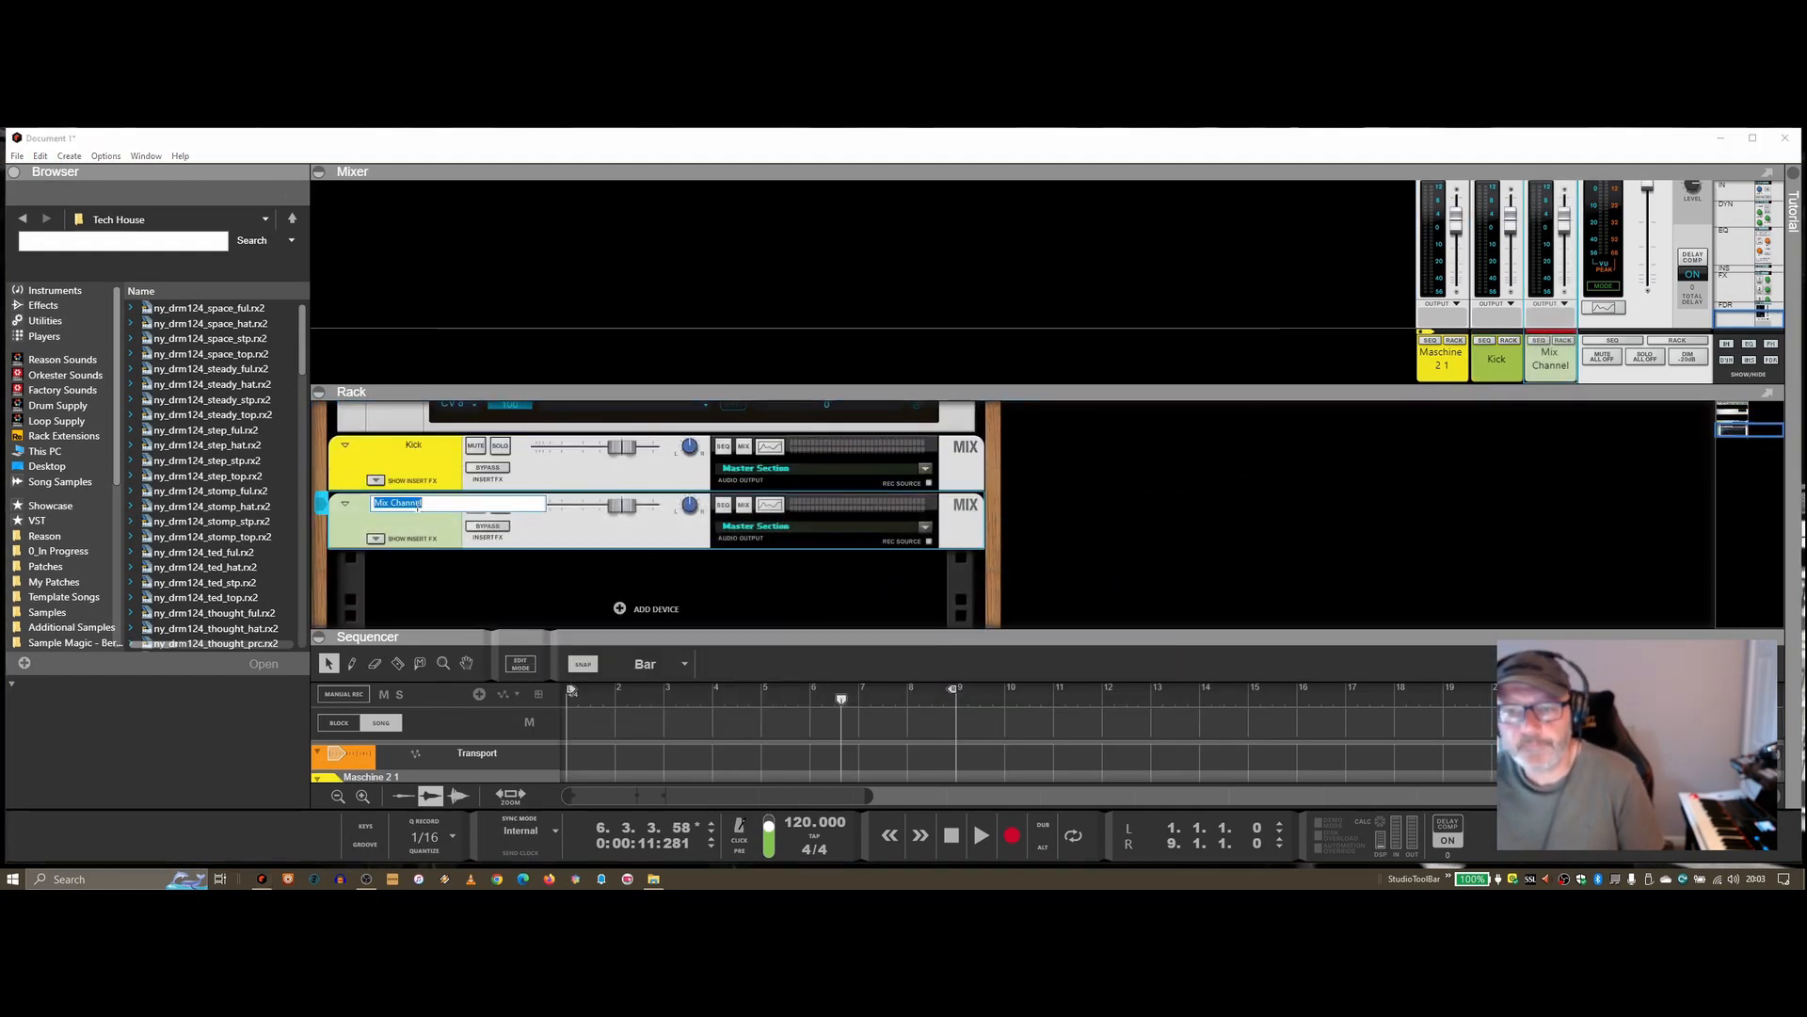
pyautogui.write('Clap')
pyautogui.press('Return')
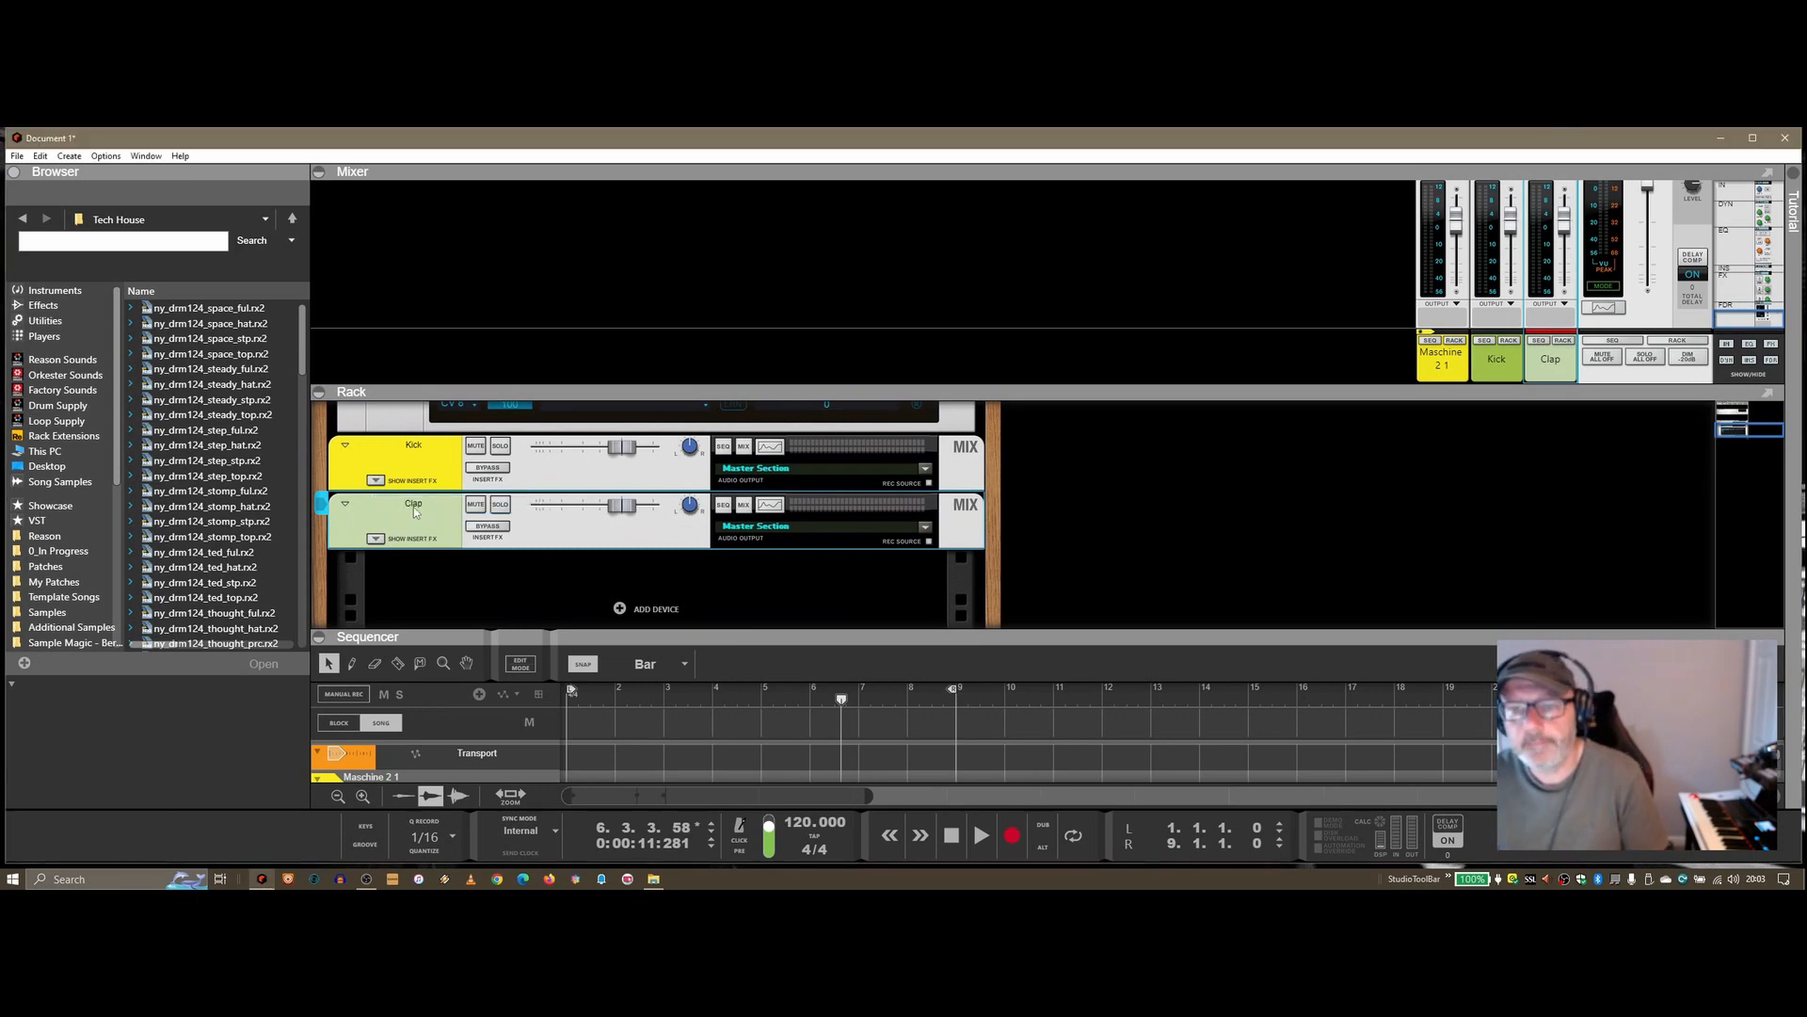
# On the back of the rack, cable Maschine 2's next free optional audio output pair to the Clap mix channel's input.
pyautogui.press('Tab')
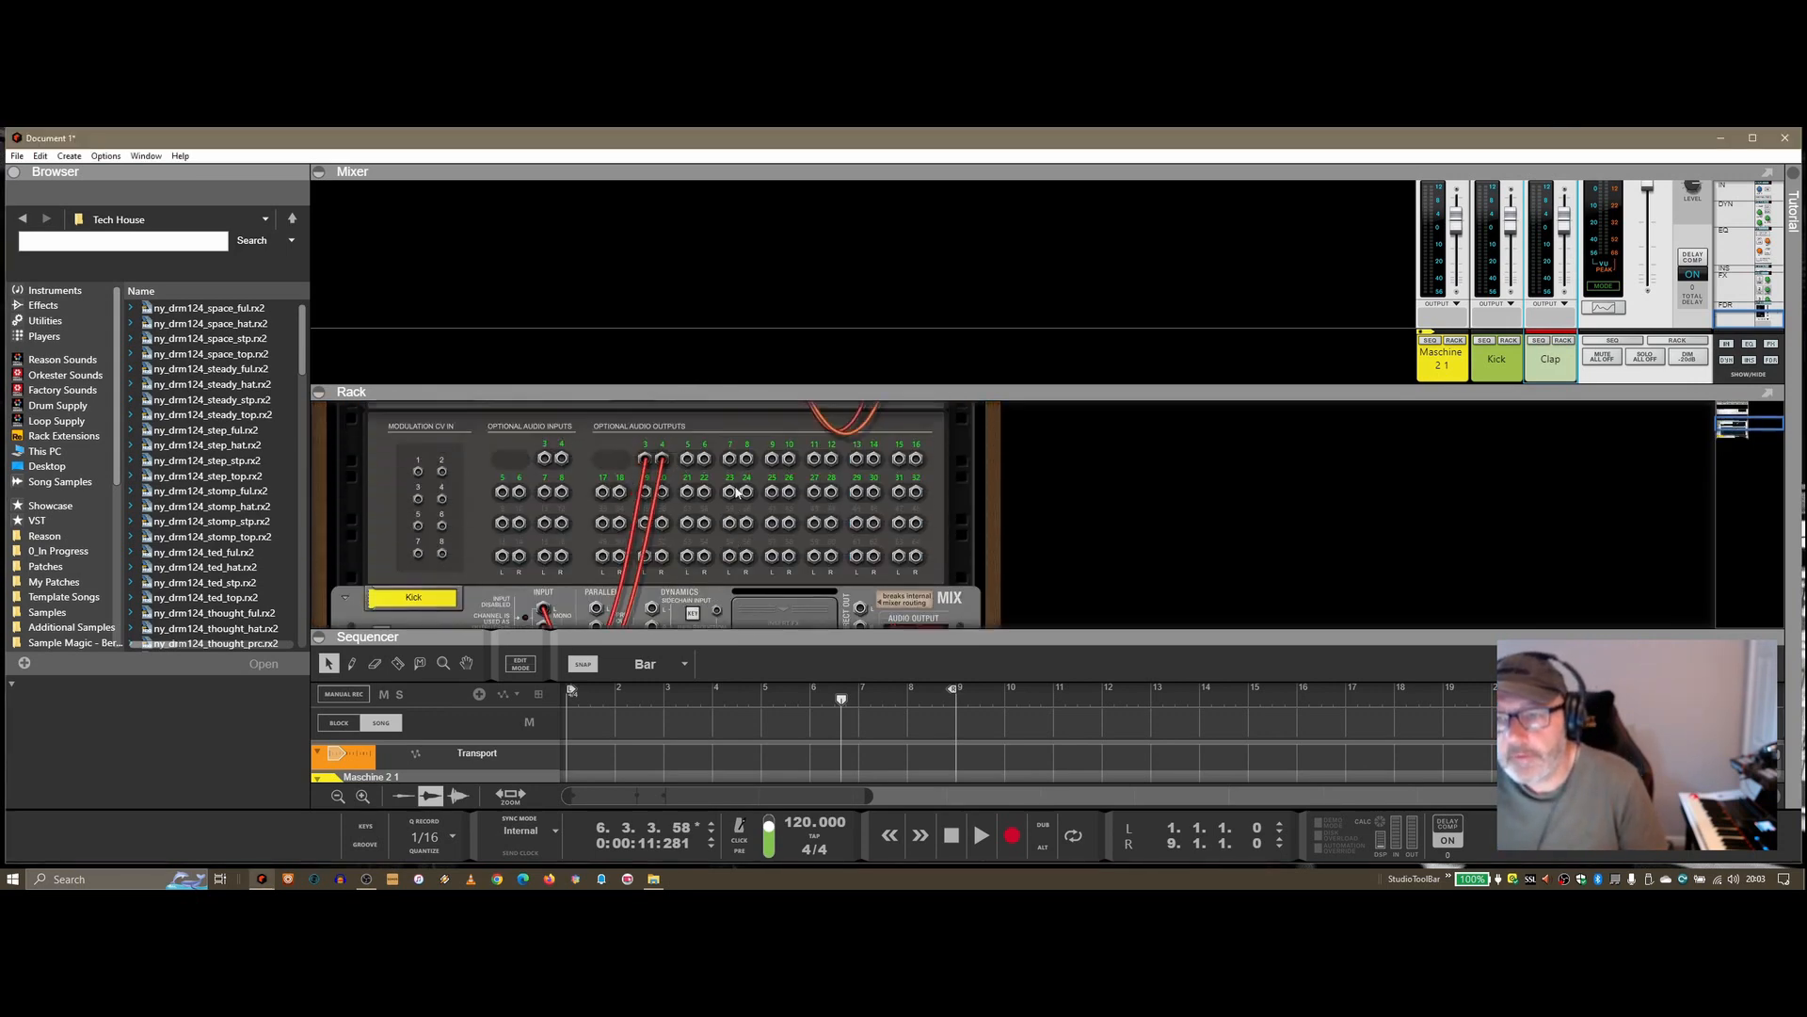
pyautogui.scroll(-4, 688, 511)
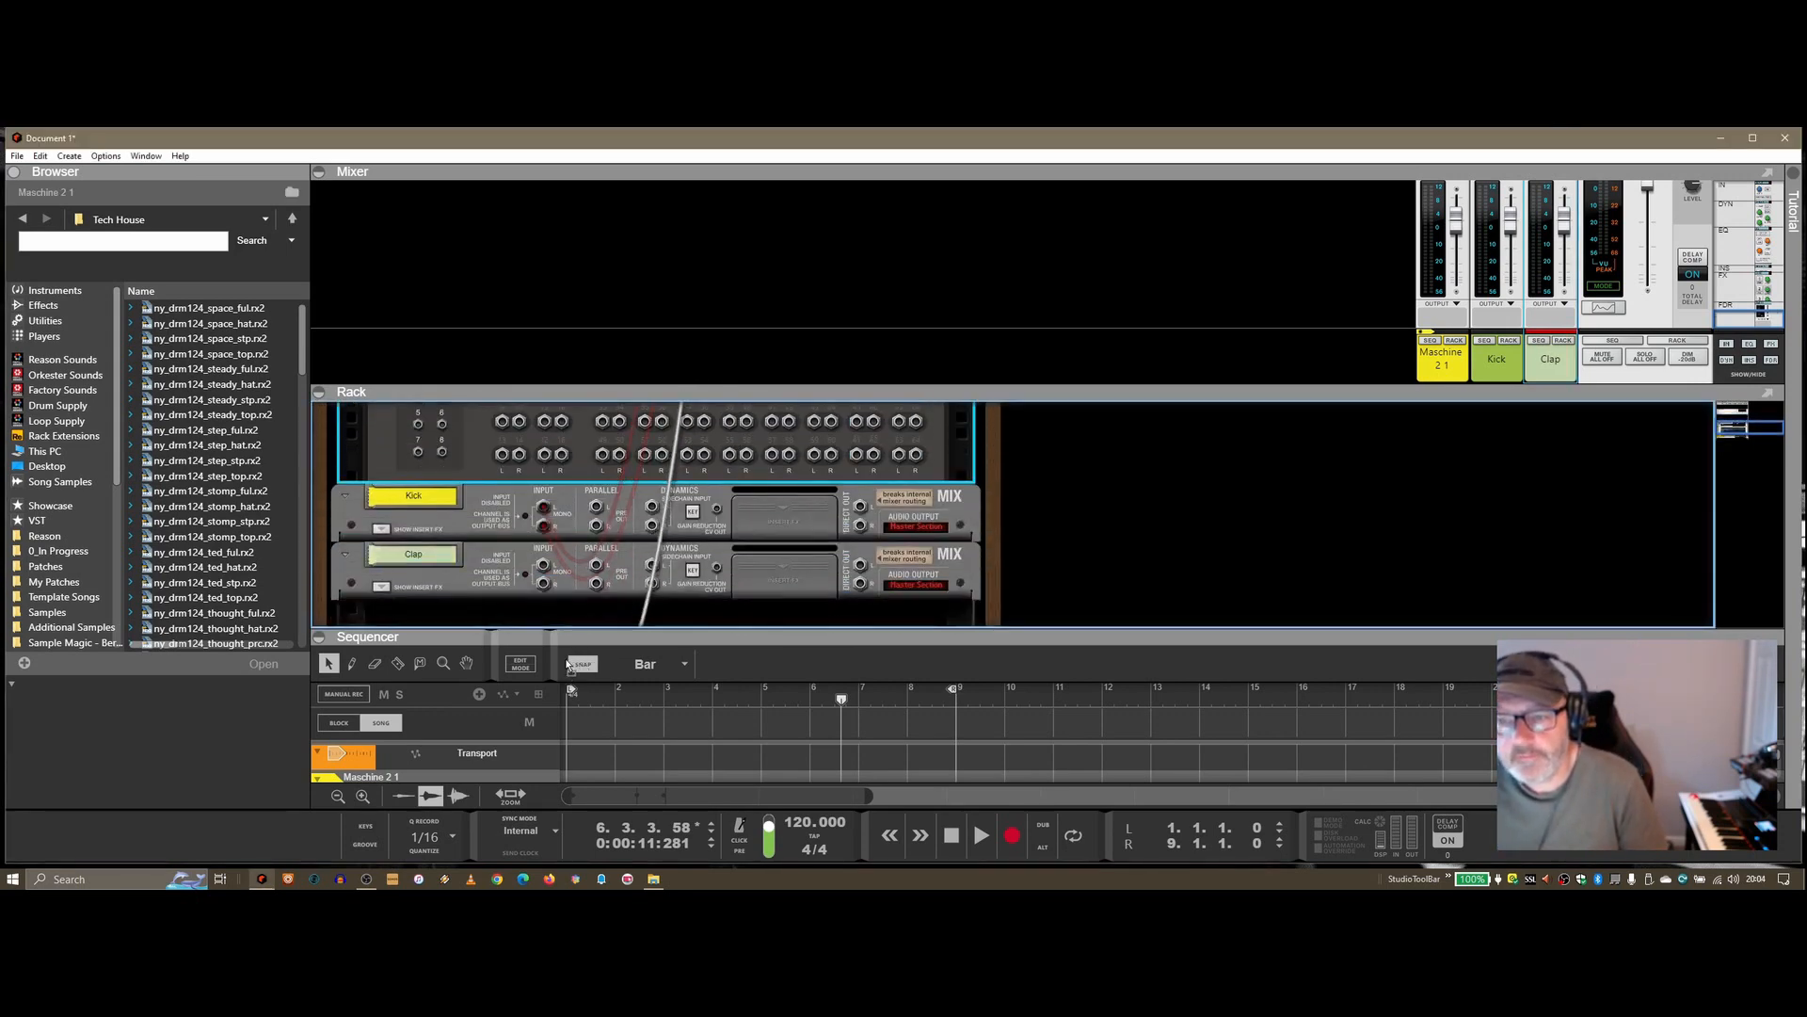
pyautogui.press('Tab')
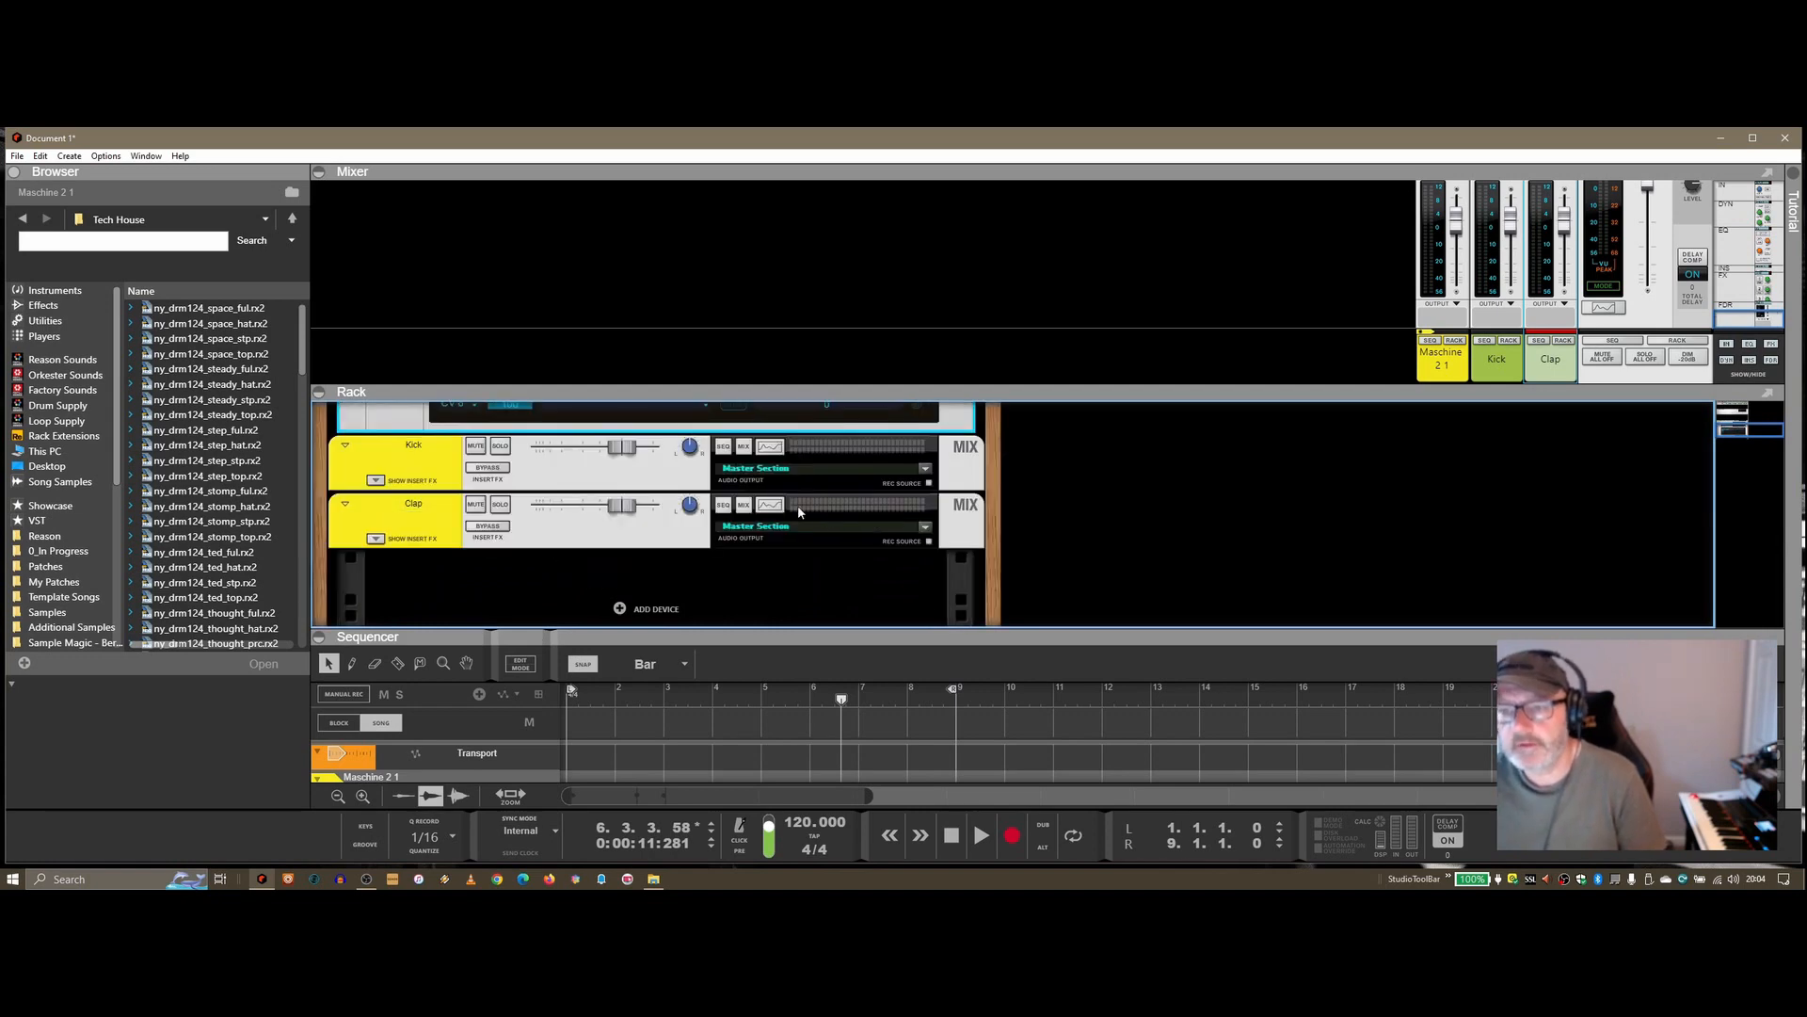
pyautogui.scroll(5, 799, 505)
# Play the song briefly to compare the Maschine, Kick and Clap mixer levels, and stop playback.
pyautogui.click(979, 834)
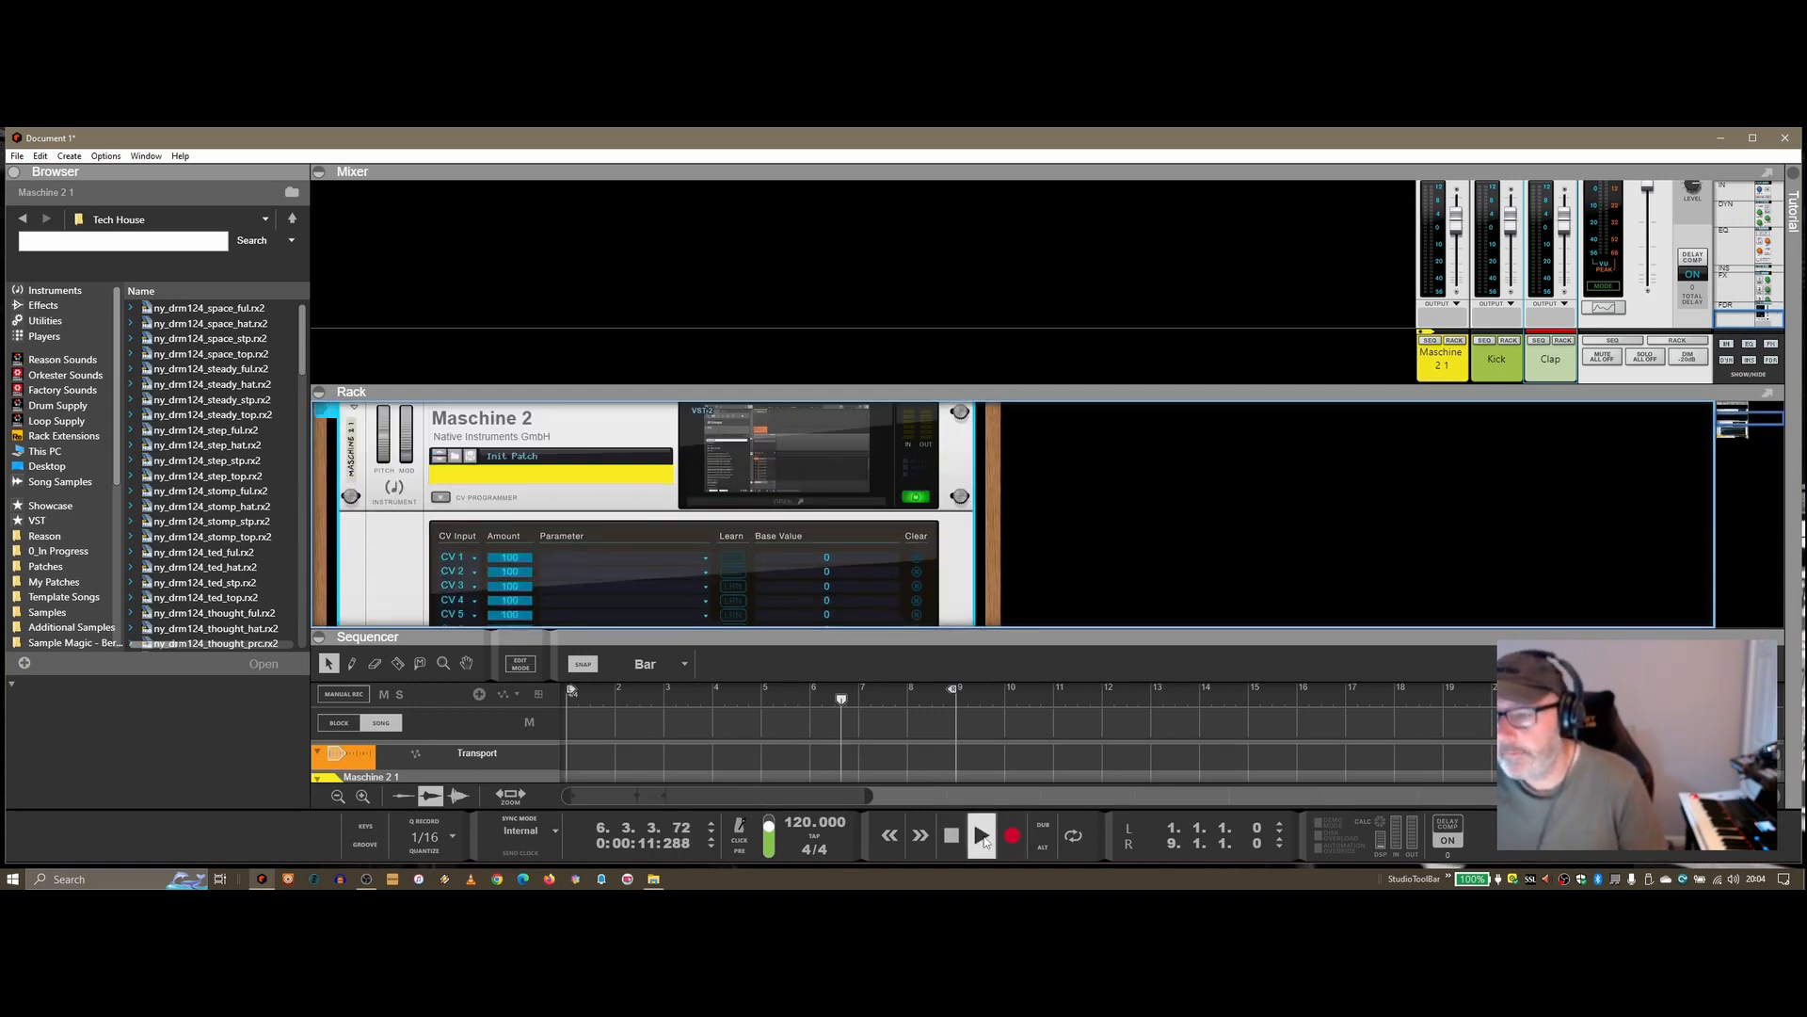
pyautogui.click(931, 831)
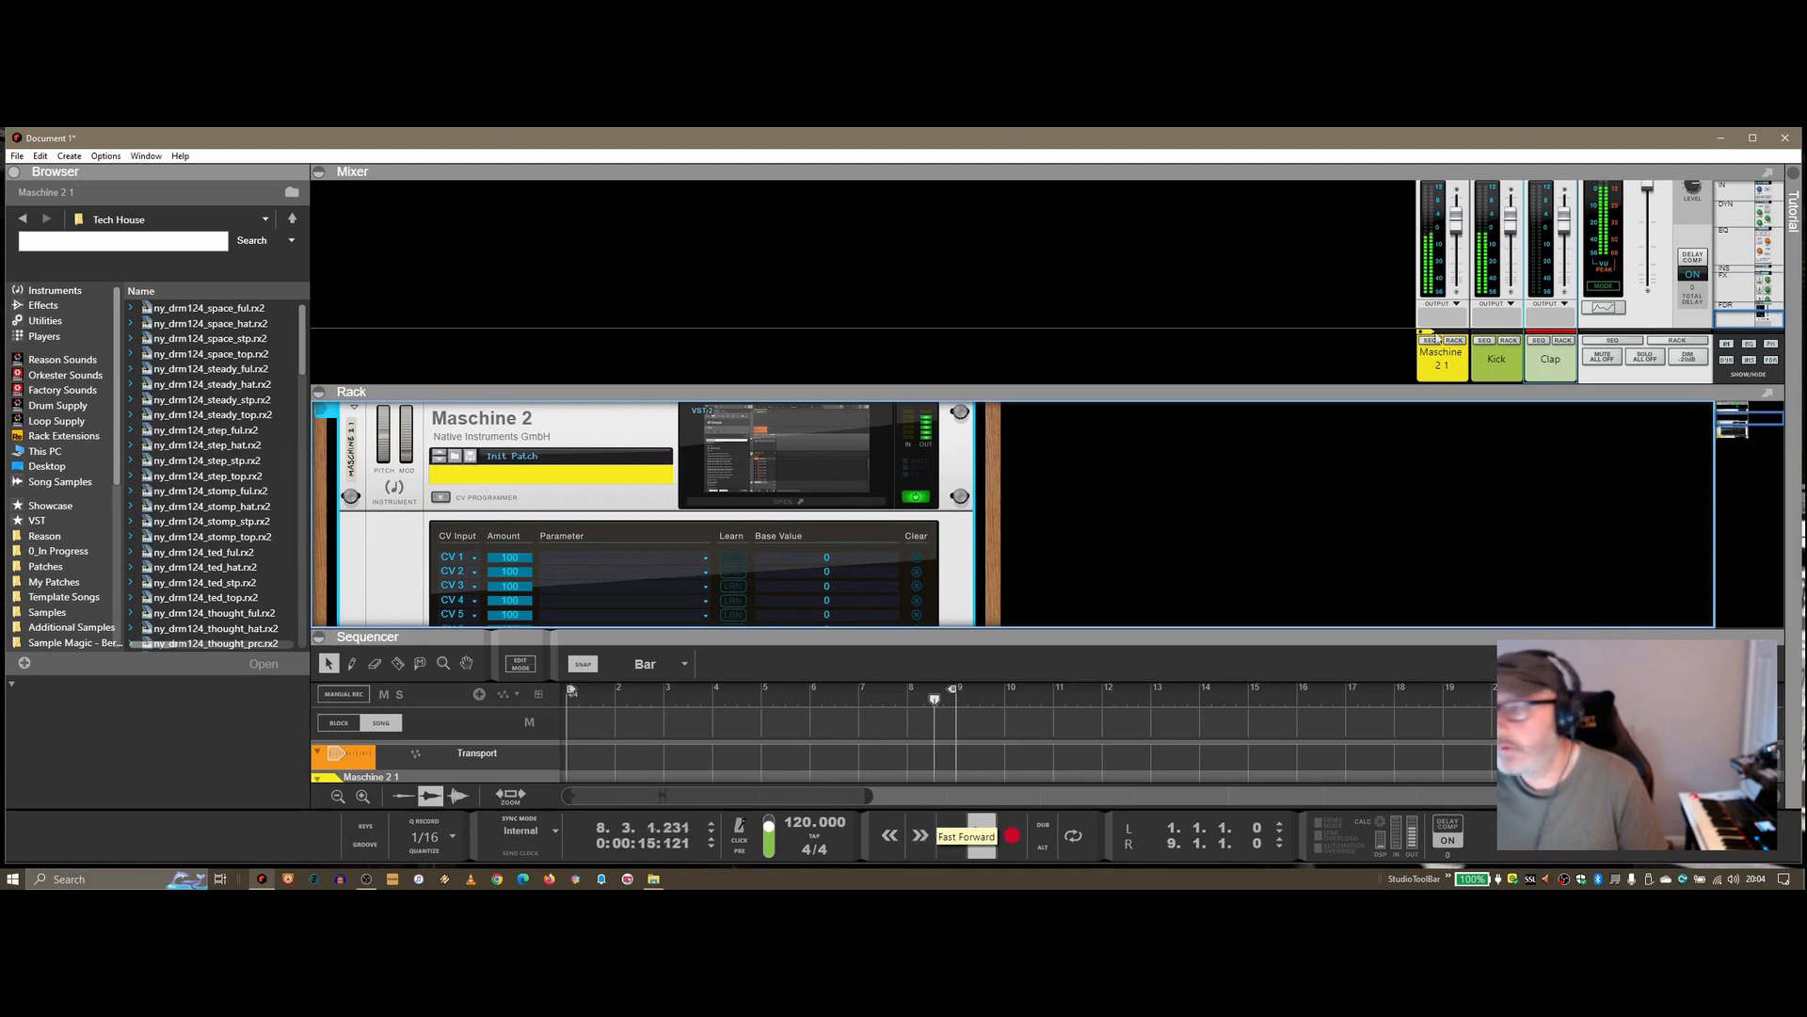
pyautogui.click(949, 841)
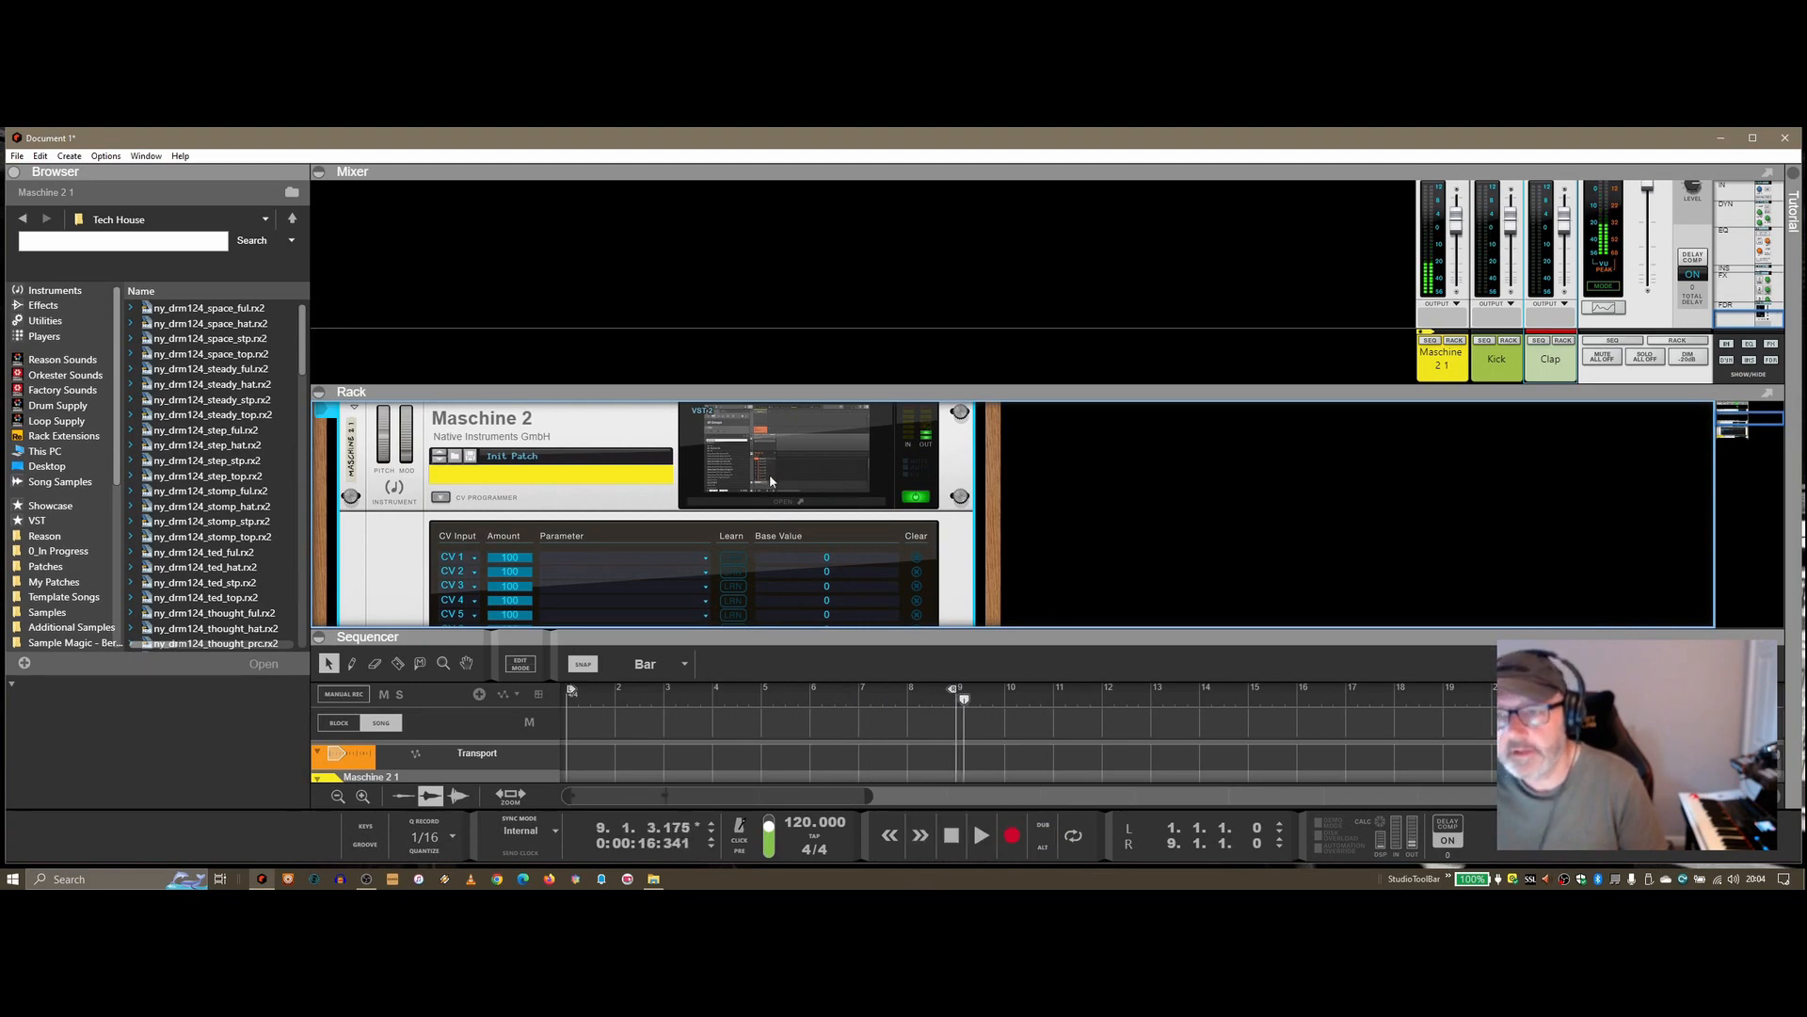
# In the Maschine editor, add Clap Aphasia hits on every second kick beat of Pattern 1 and play them briefly.
pyautogui.click(753, 501)
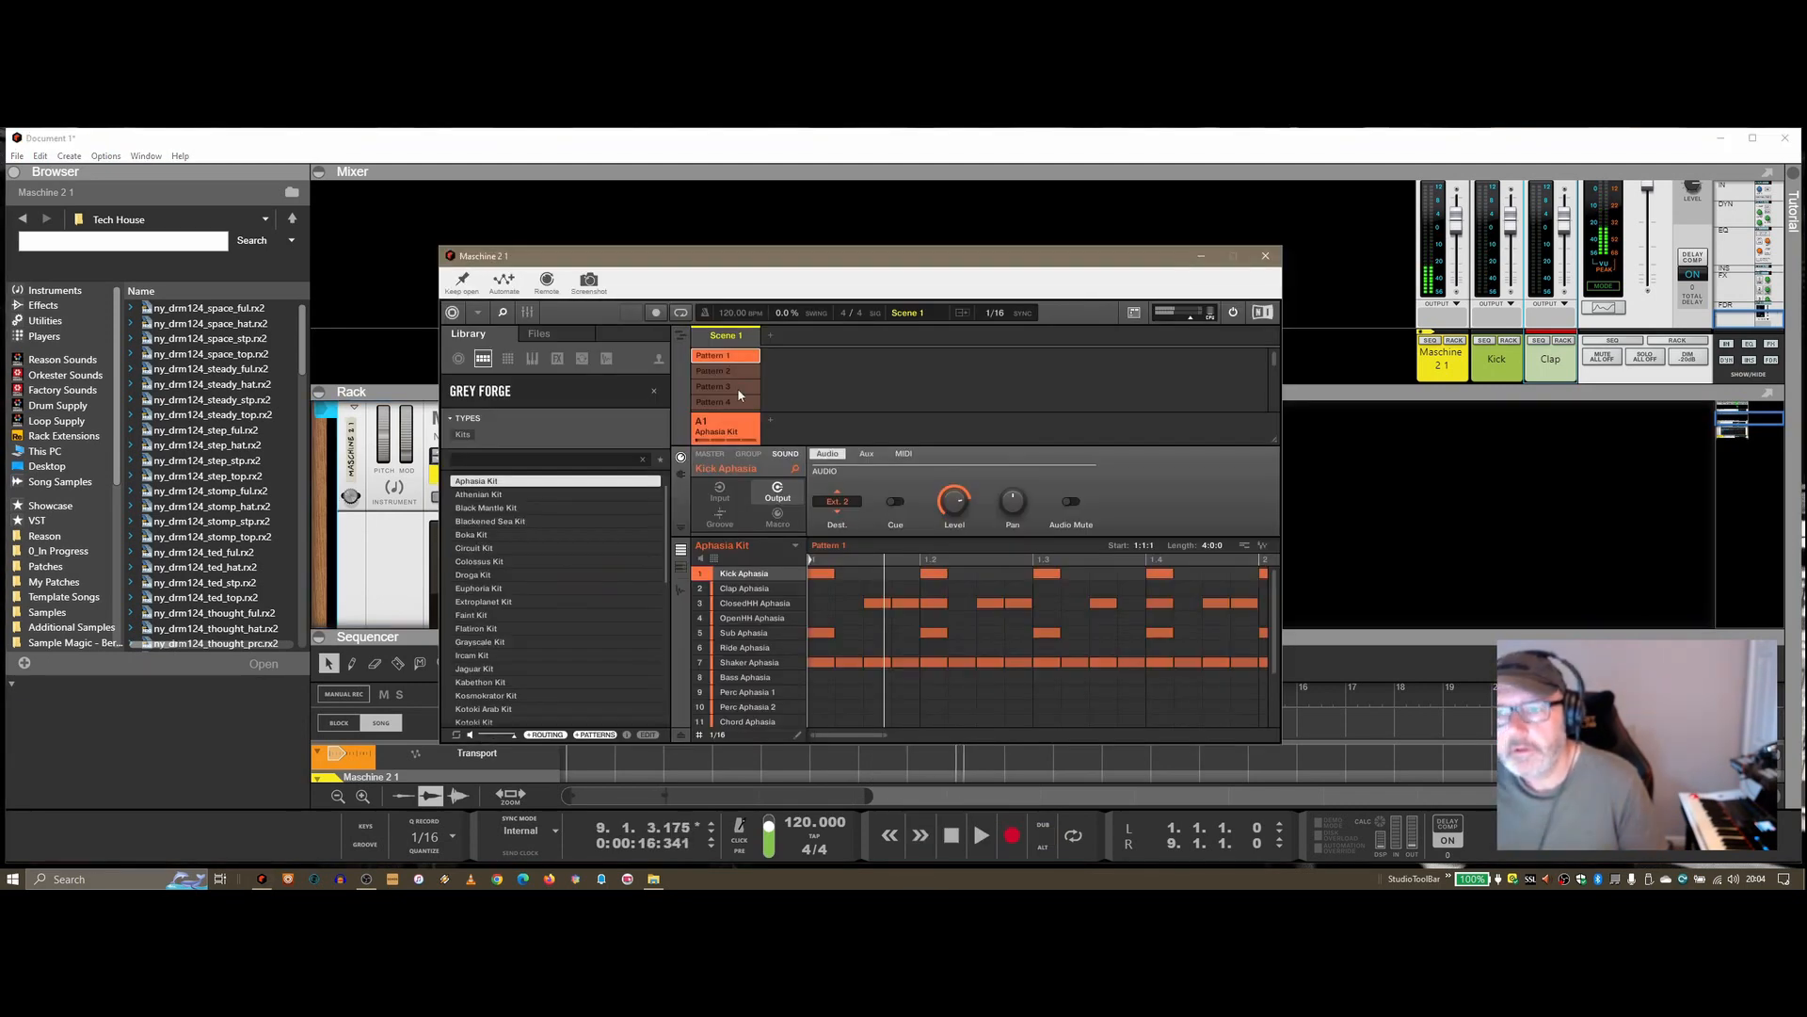
pyautogui.click(748, 589)
pyautogui.moveTo(863, 735); pyautogui.dragTo(1166, 735)
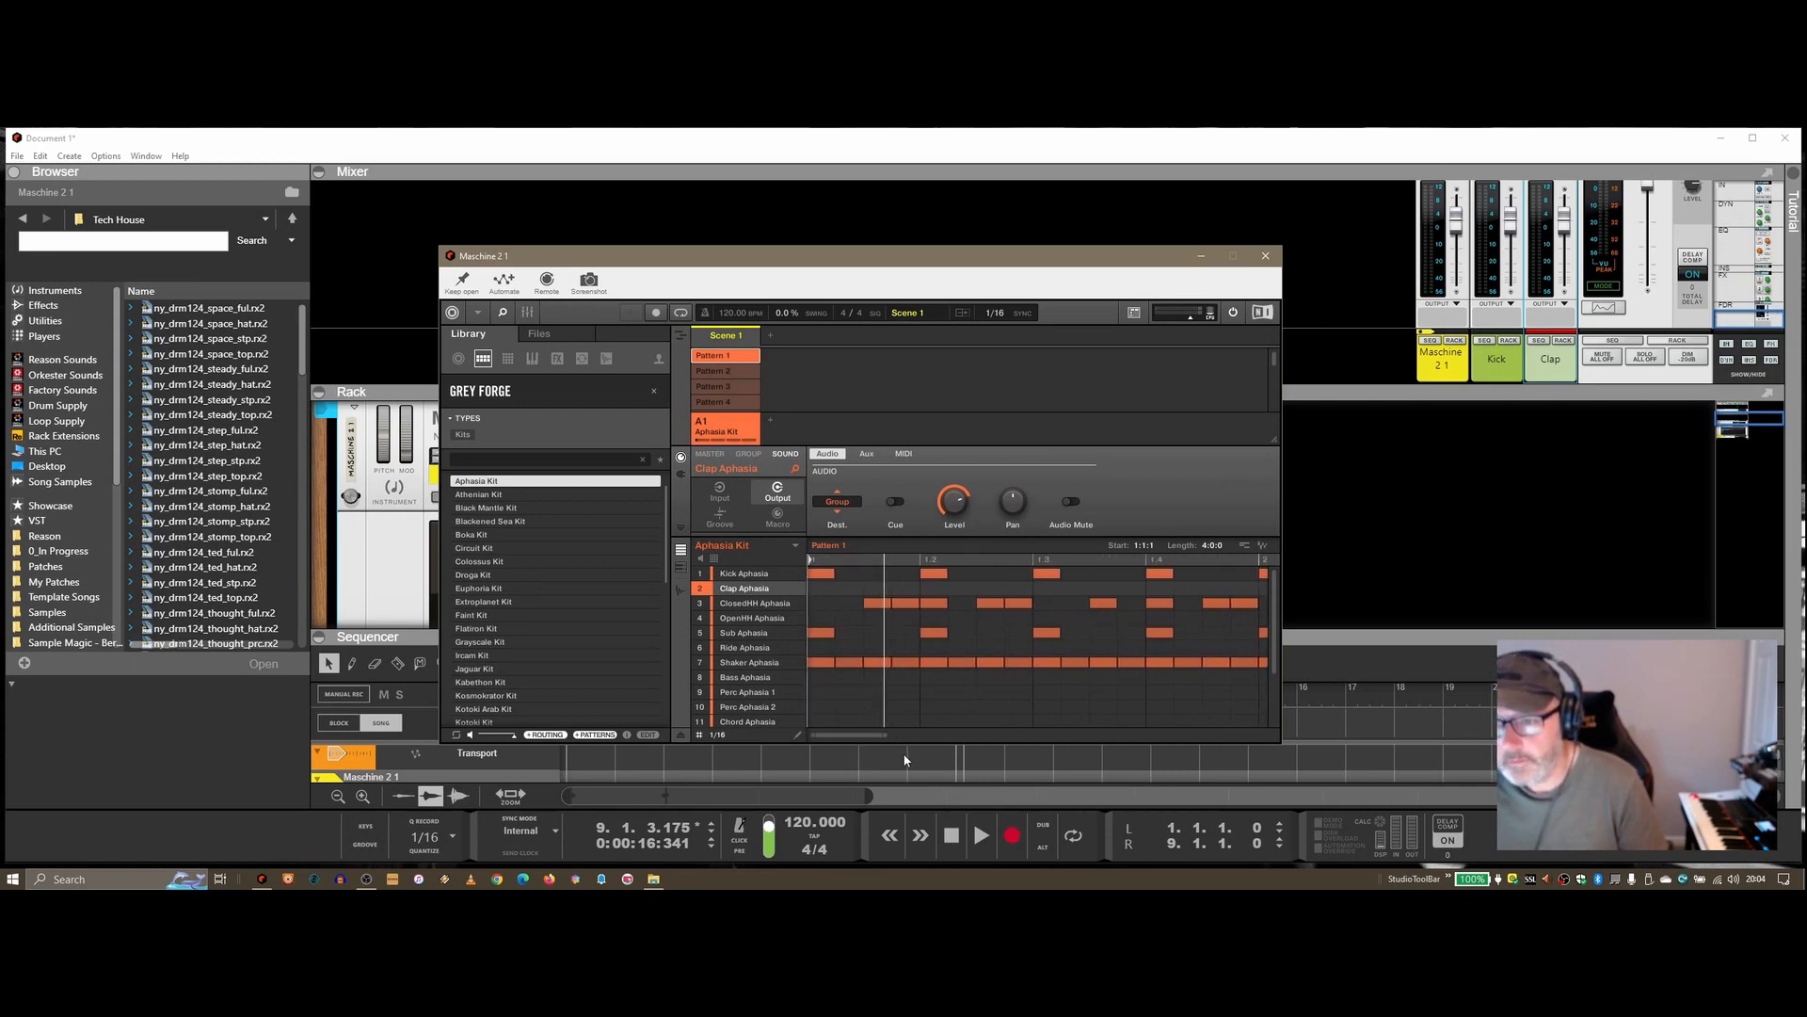
pyautogui.moveTo(886, 736); pyautogui.dragTo(1061, 732)
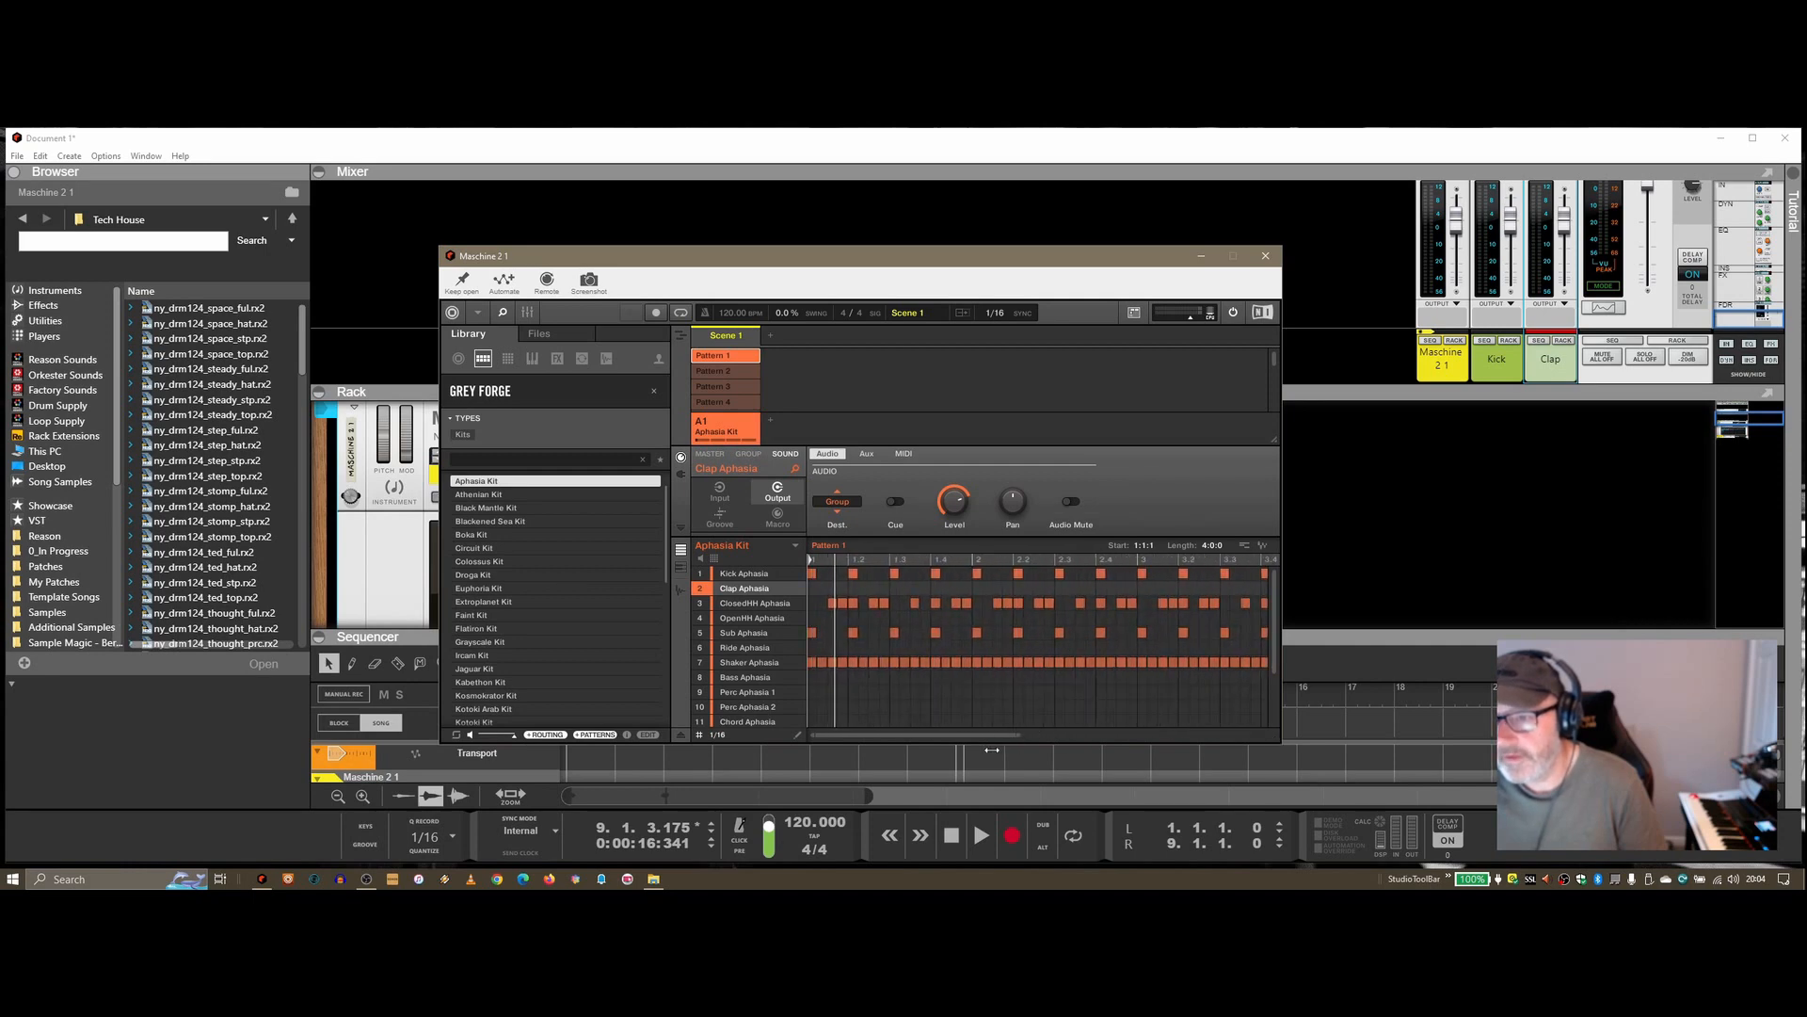
pyautogui.click(914, 587)
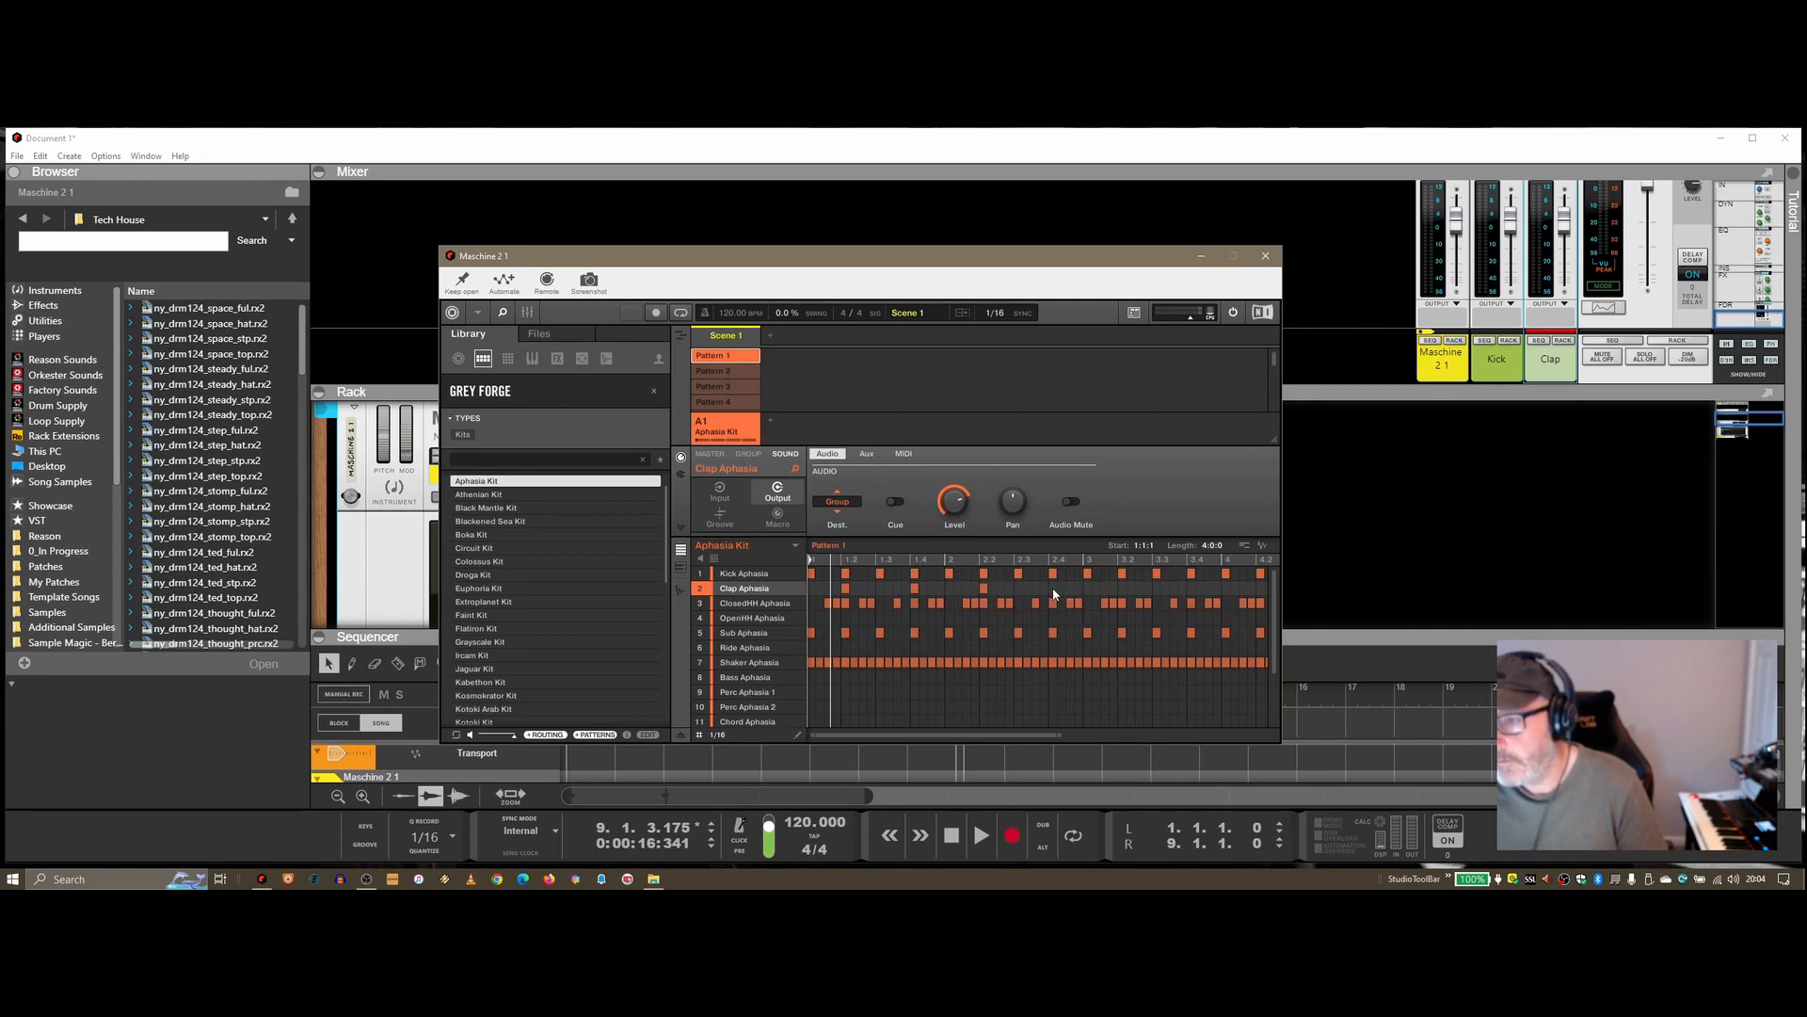
pyautogui.click(981, 834)
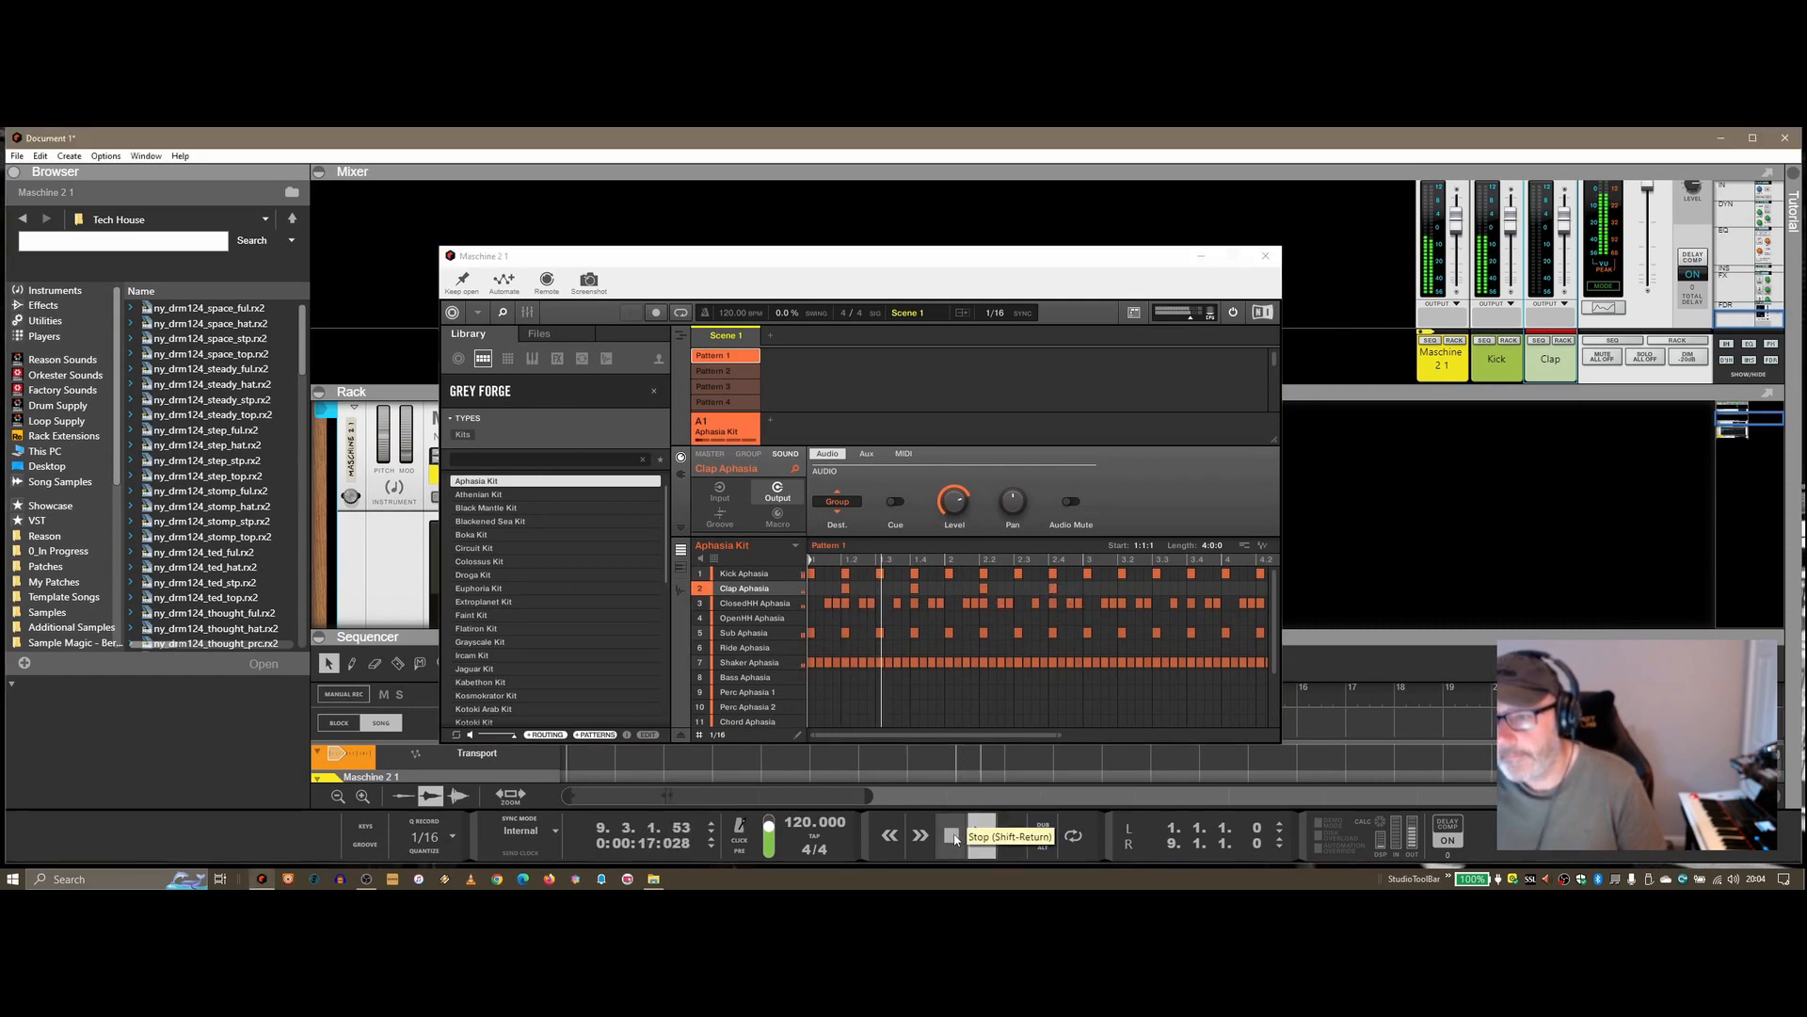
pyautogui.click(953, 837)
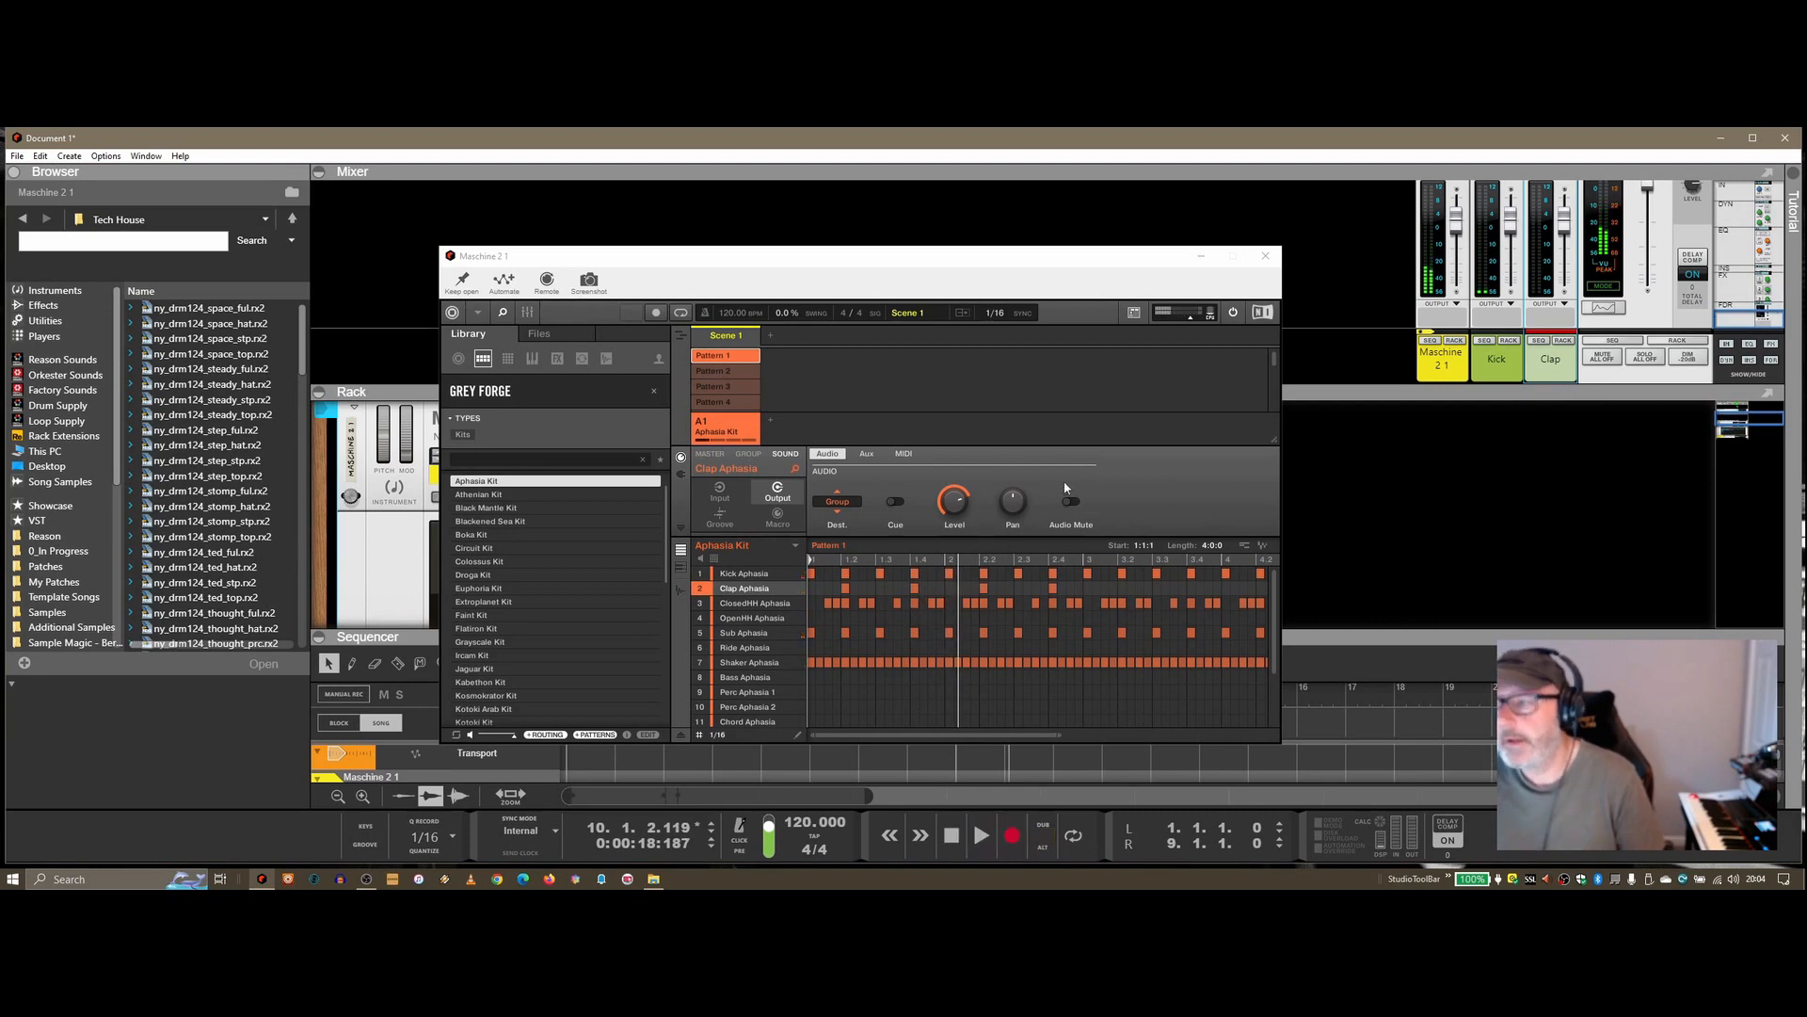
# Set the Clap Aphasia sound's audio output destination to Ext. 3 and play the song briefly to check the routing.
pyautogui.click(837, 501)
pyautogui.click(891, 534)
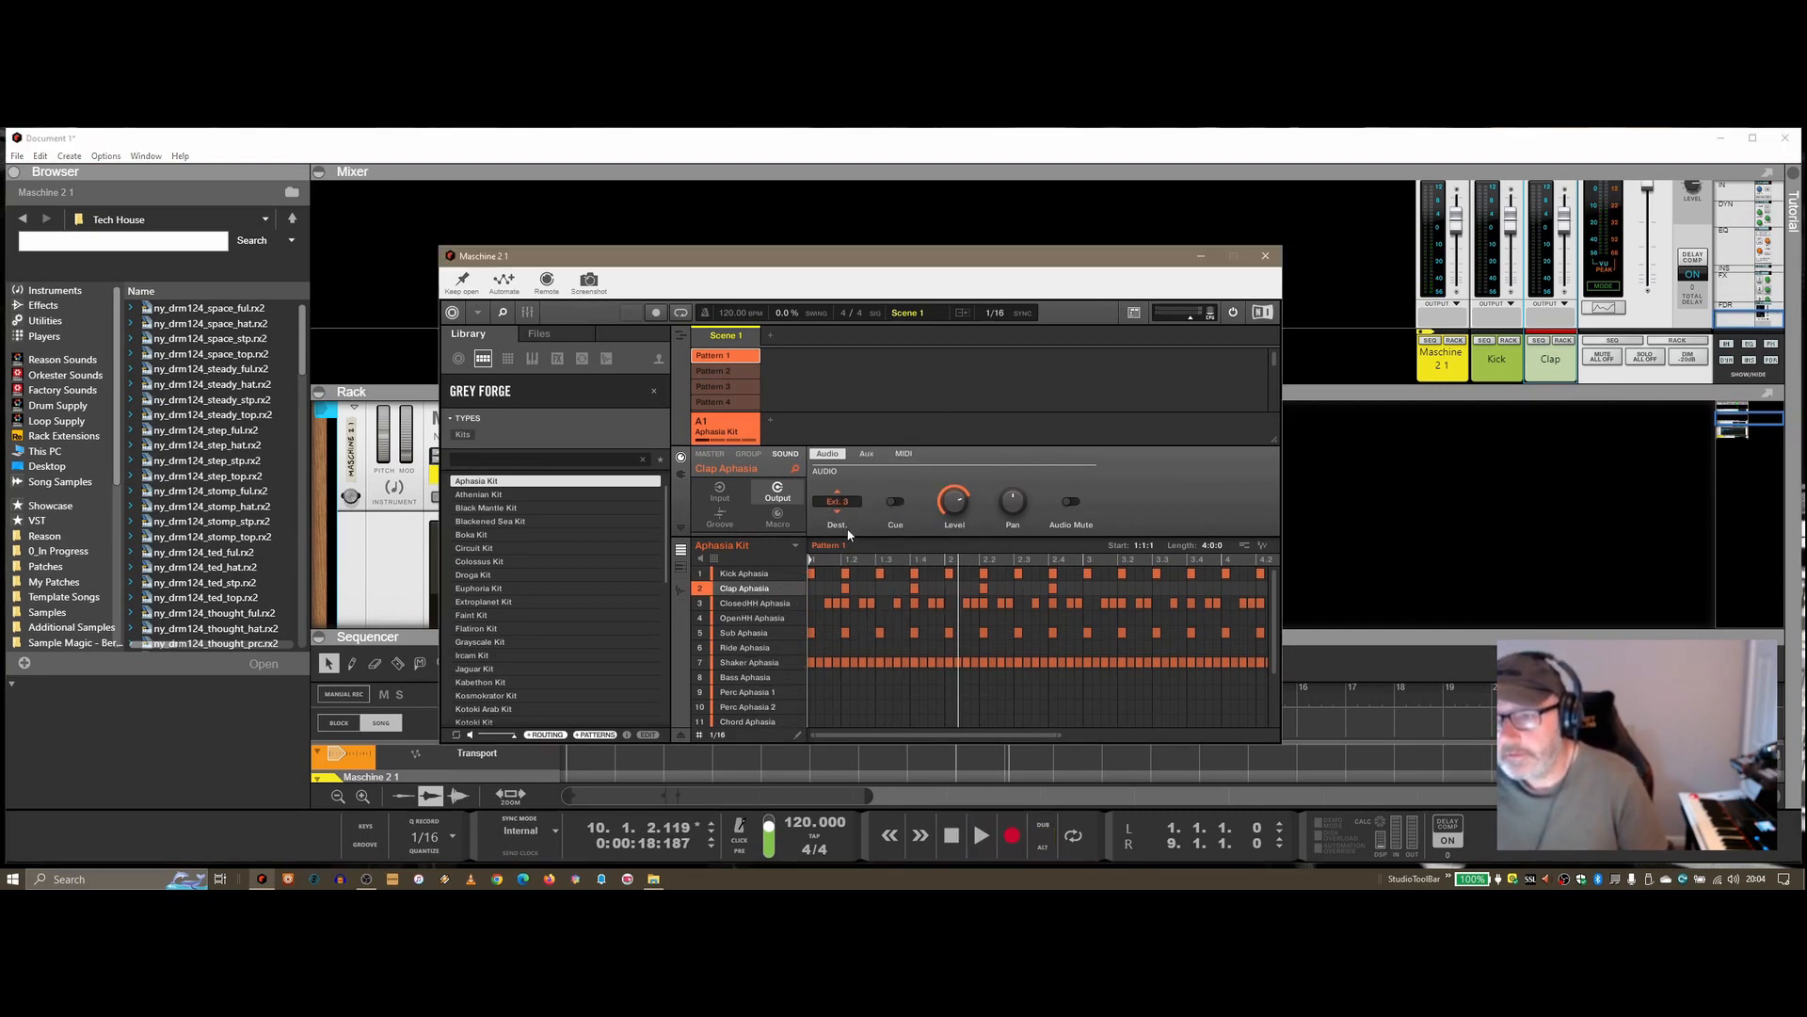
pyautogui.click(976, 838)
pyautogui.click(958, 833)
# Shorten Pattern 1 to a length of 2:0:0 and play the song to check the Clap channel.
pyautogui.moveTo(1061, 737); pyautogui.dragTo(1089, 747)
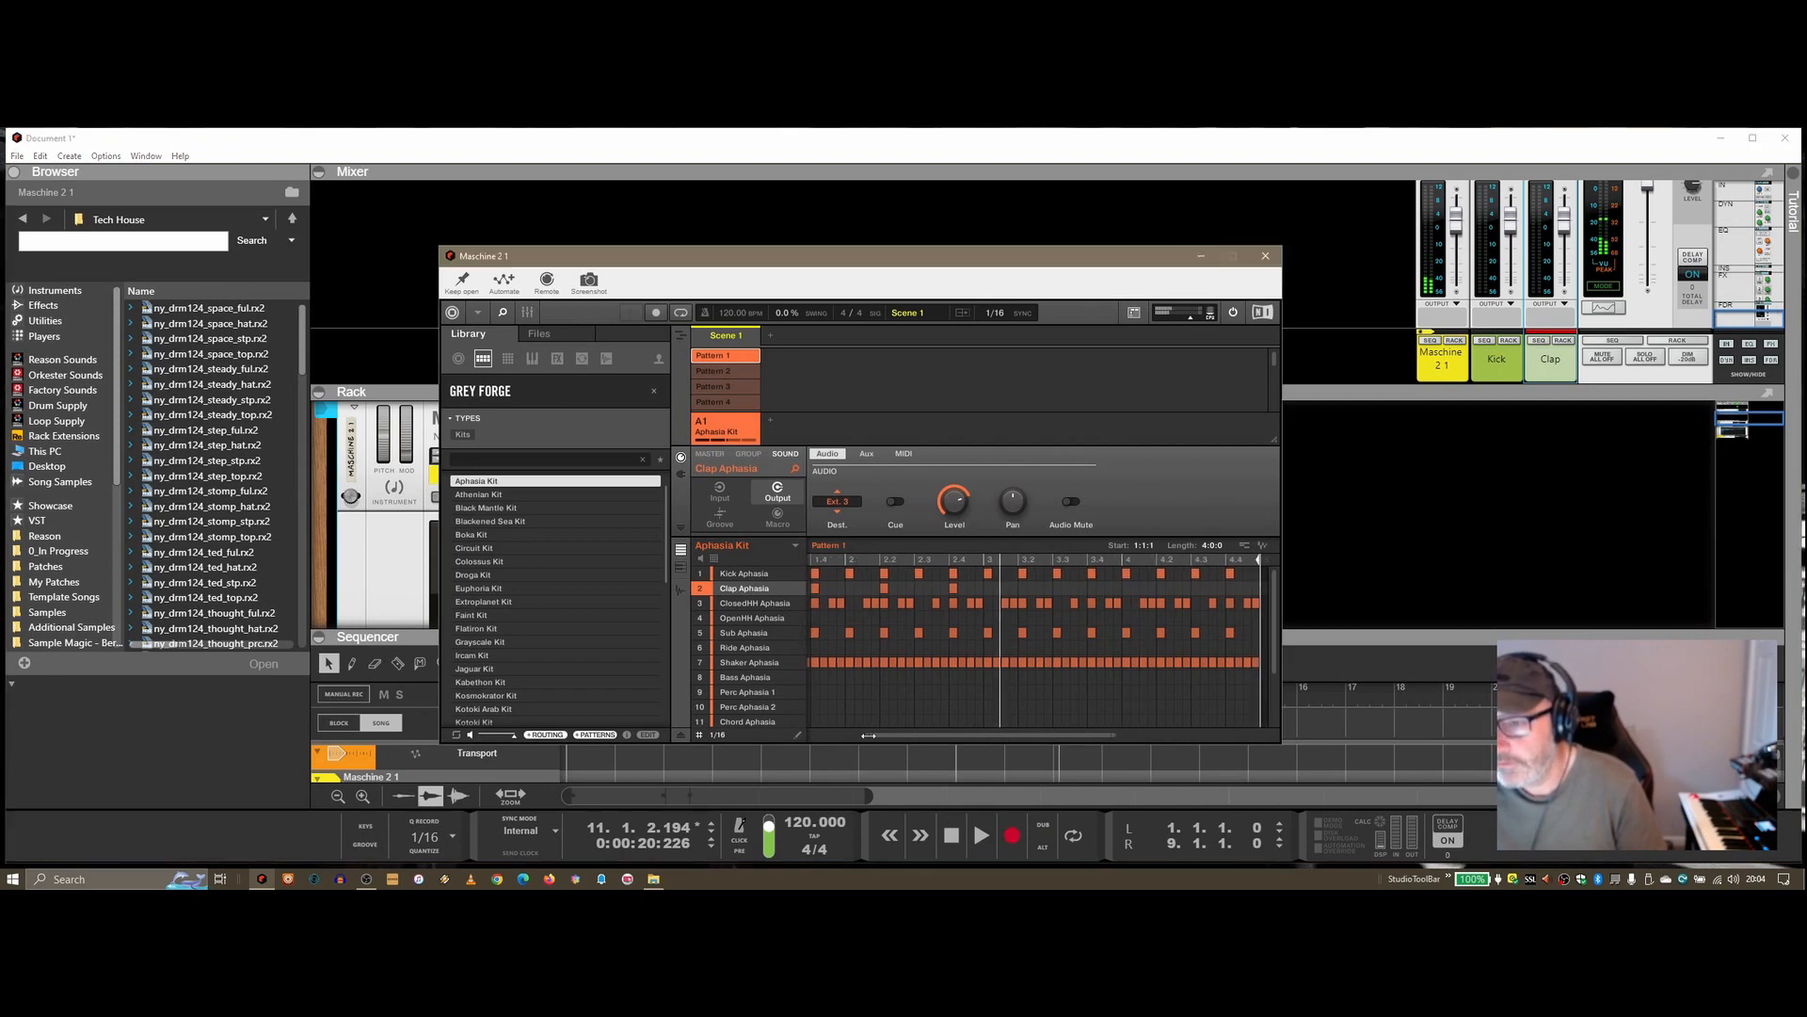
pyautogui.moveTo(868, 735); pyautogui.dragTo(810, 735)
pyautogui.moveTo(1113, 736); pyautogui.dragTo(1233, 735)
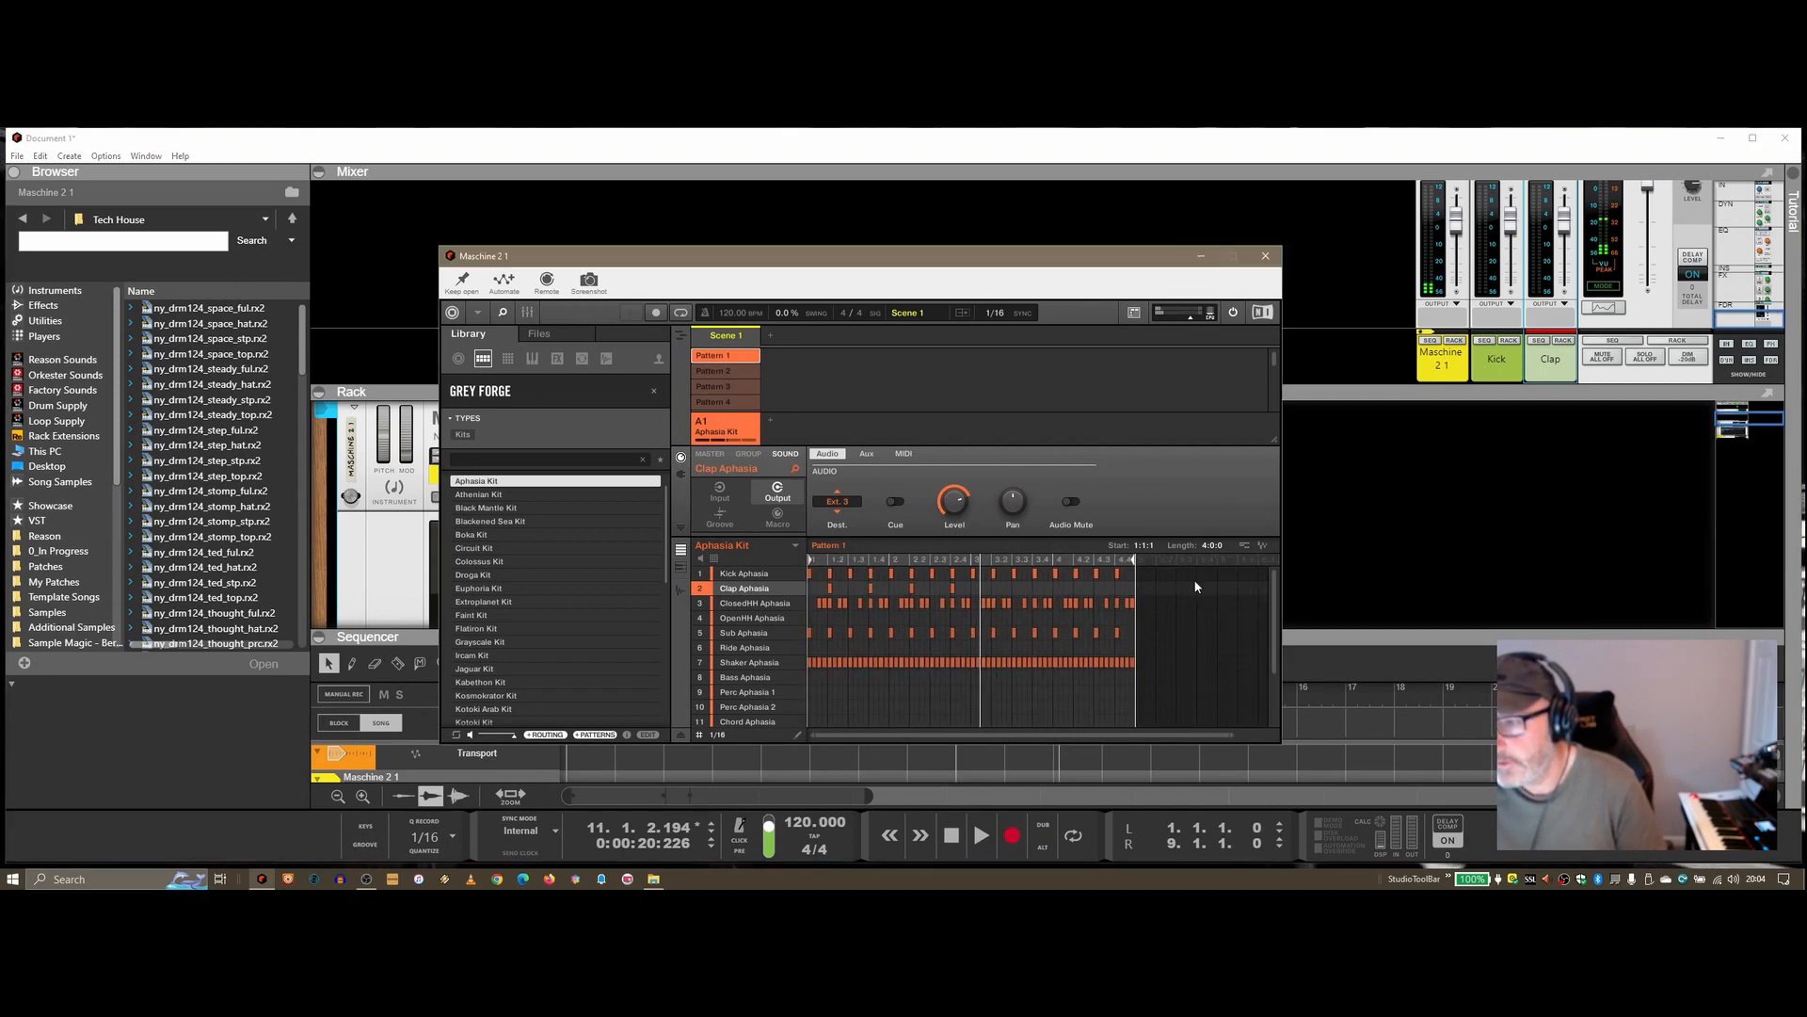
pyautogui.moveTo(1121, 561); pyautogui.dragTo(976, 559)
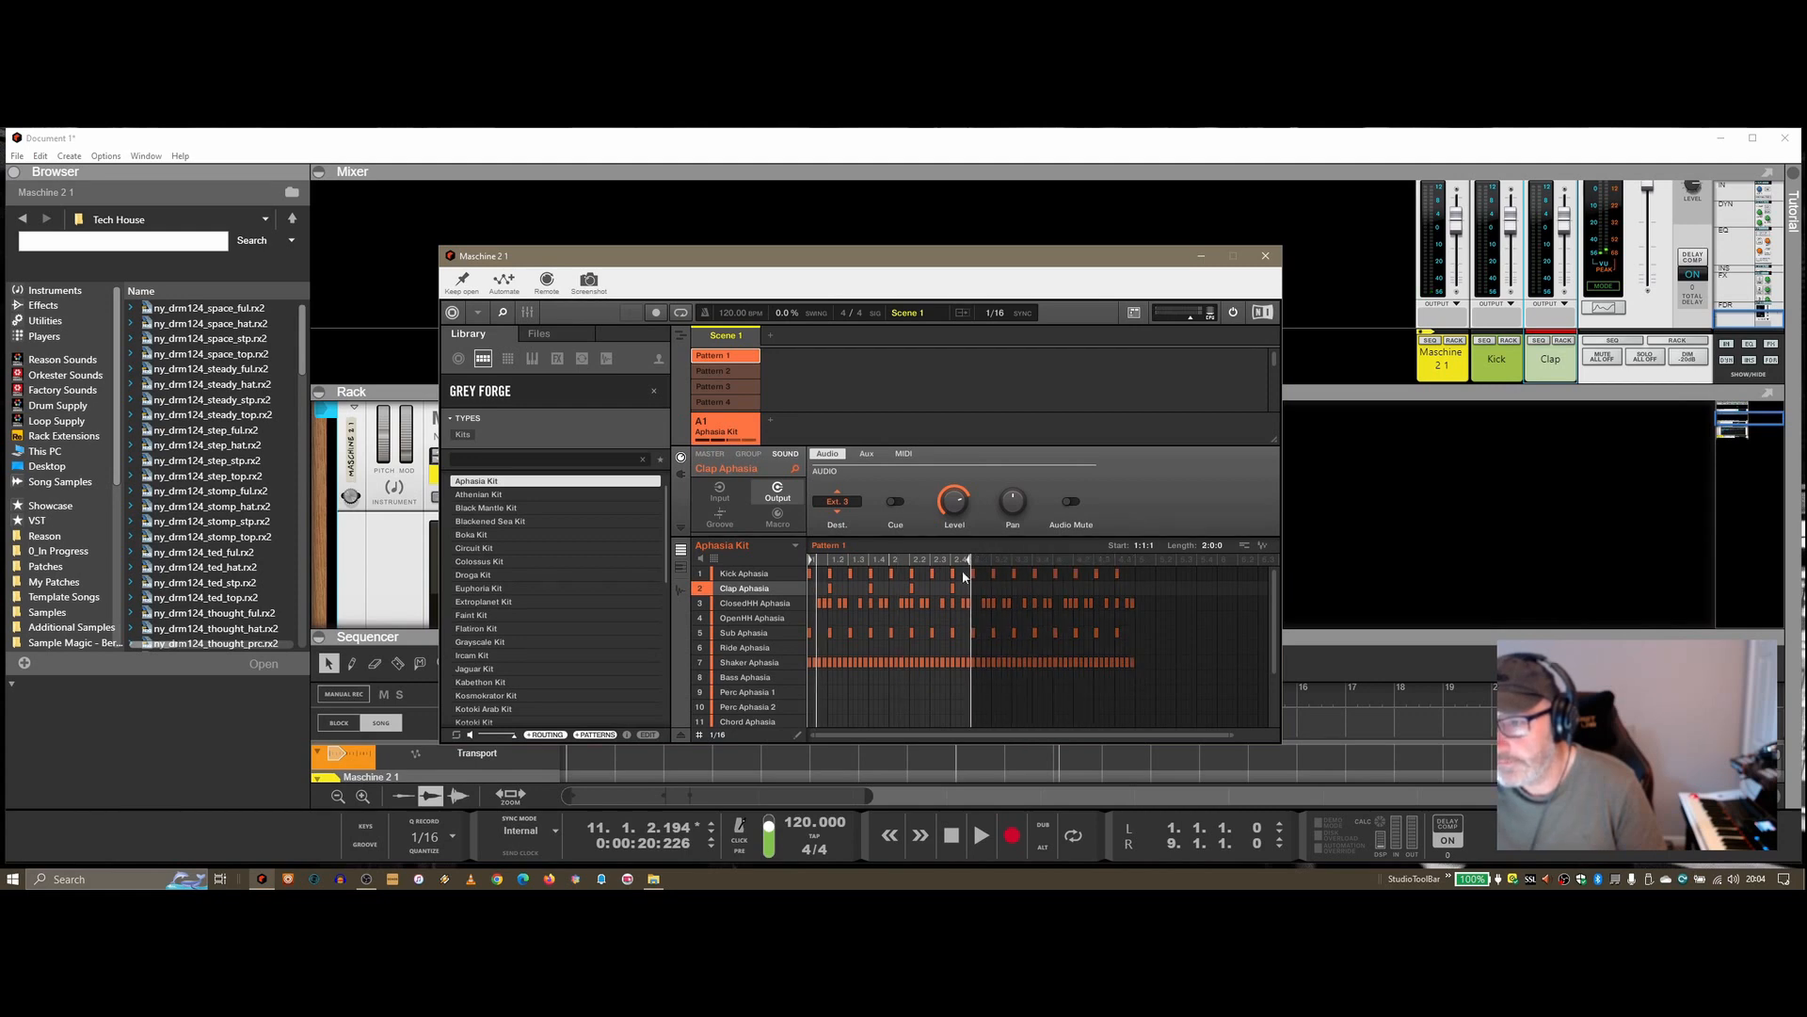
pyautogui.click(981, 835)
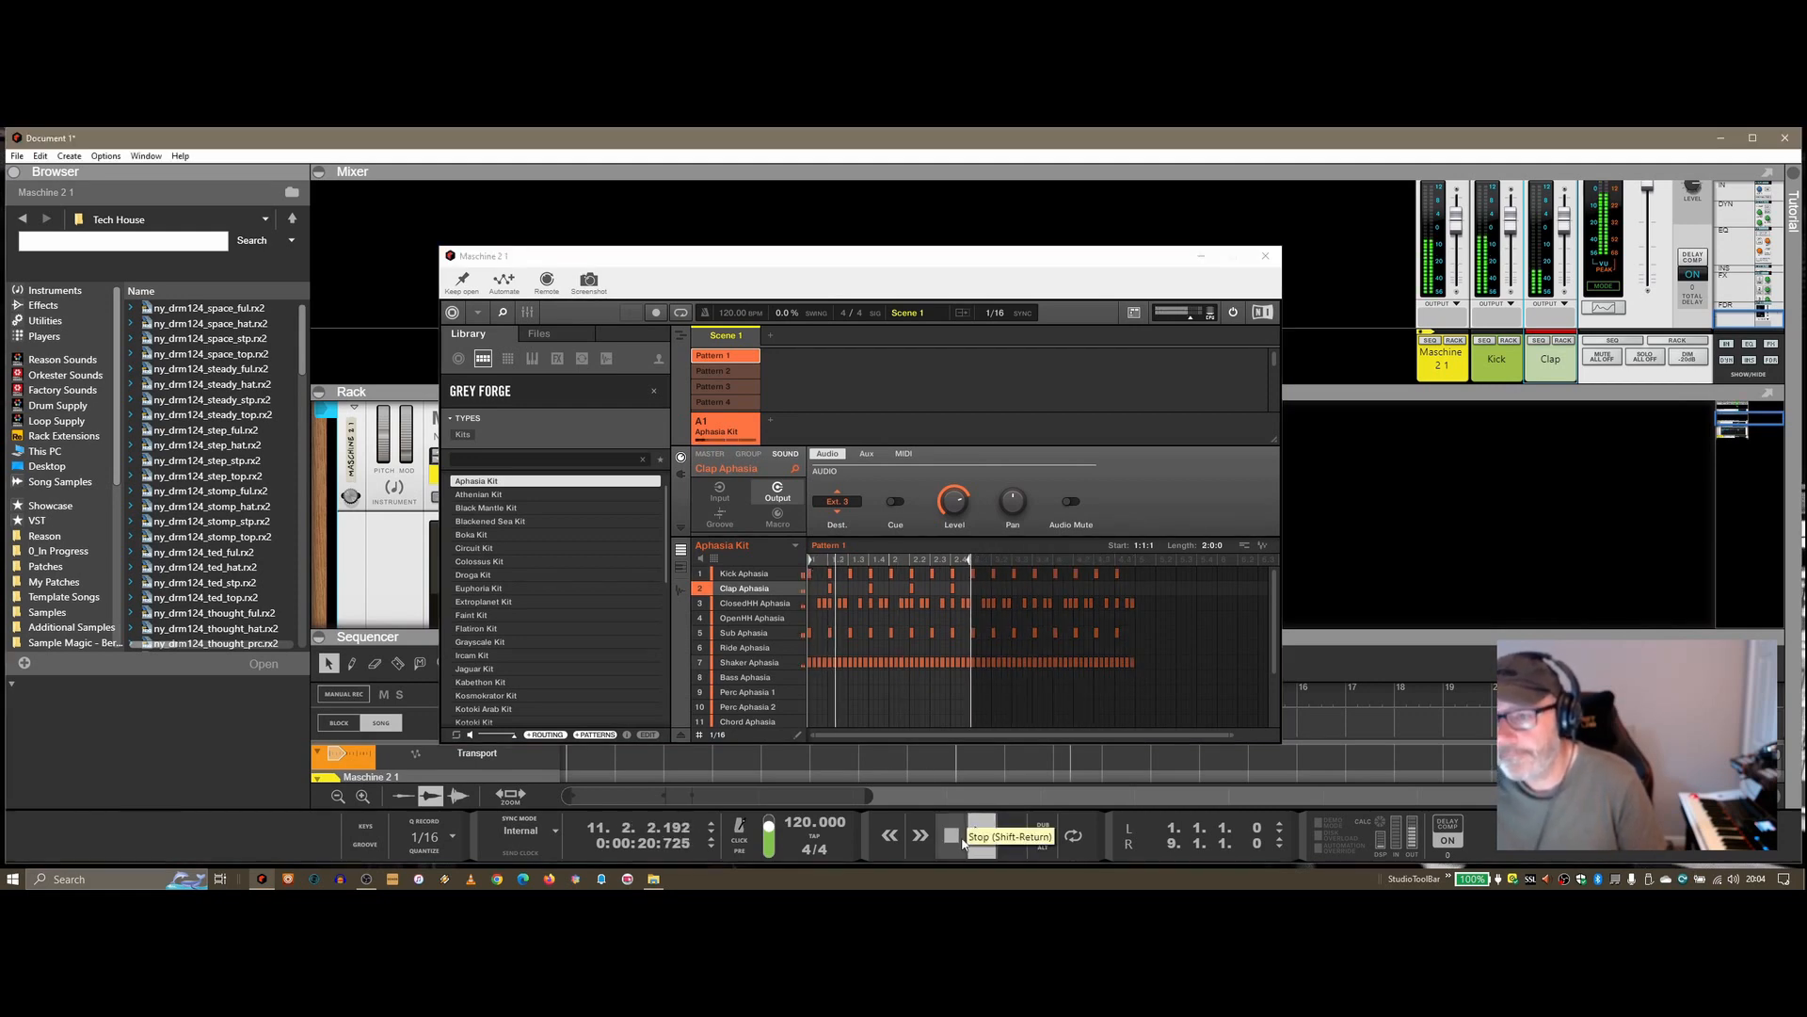
pyautogui.click(950, 837)
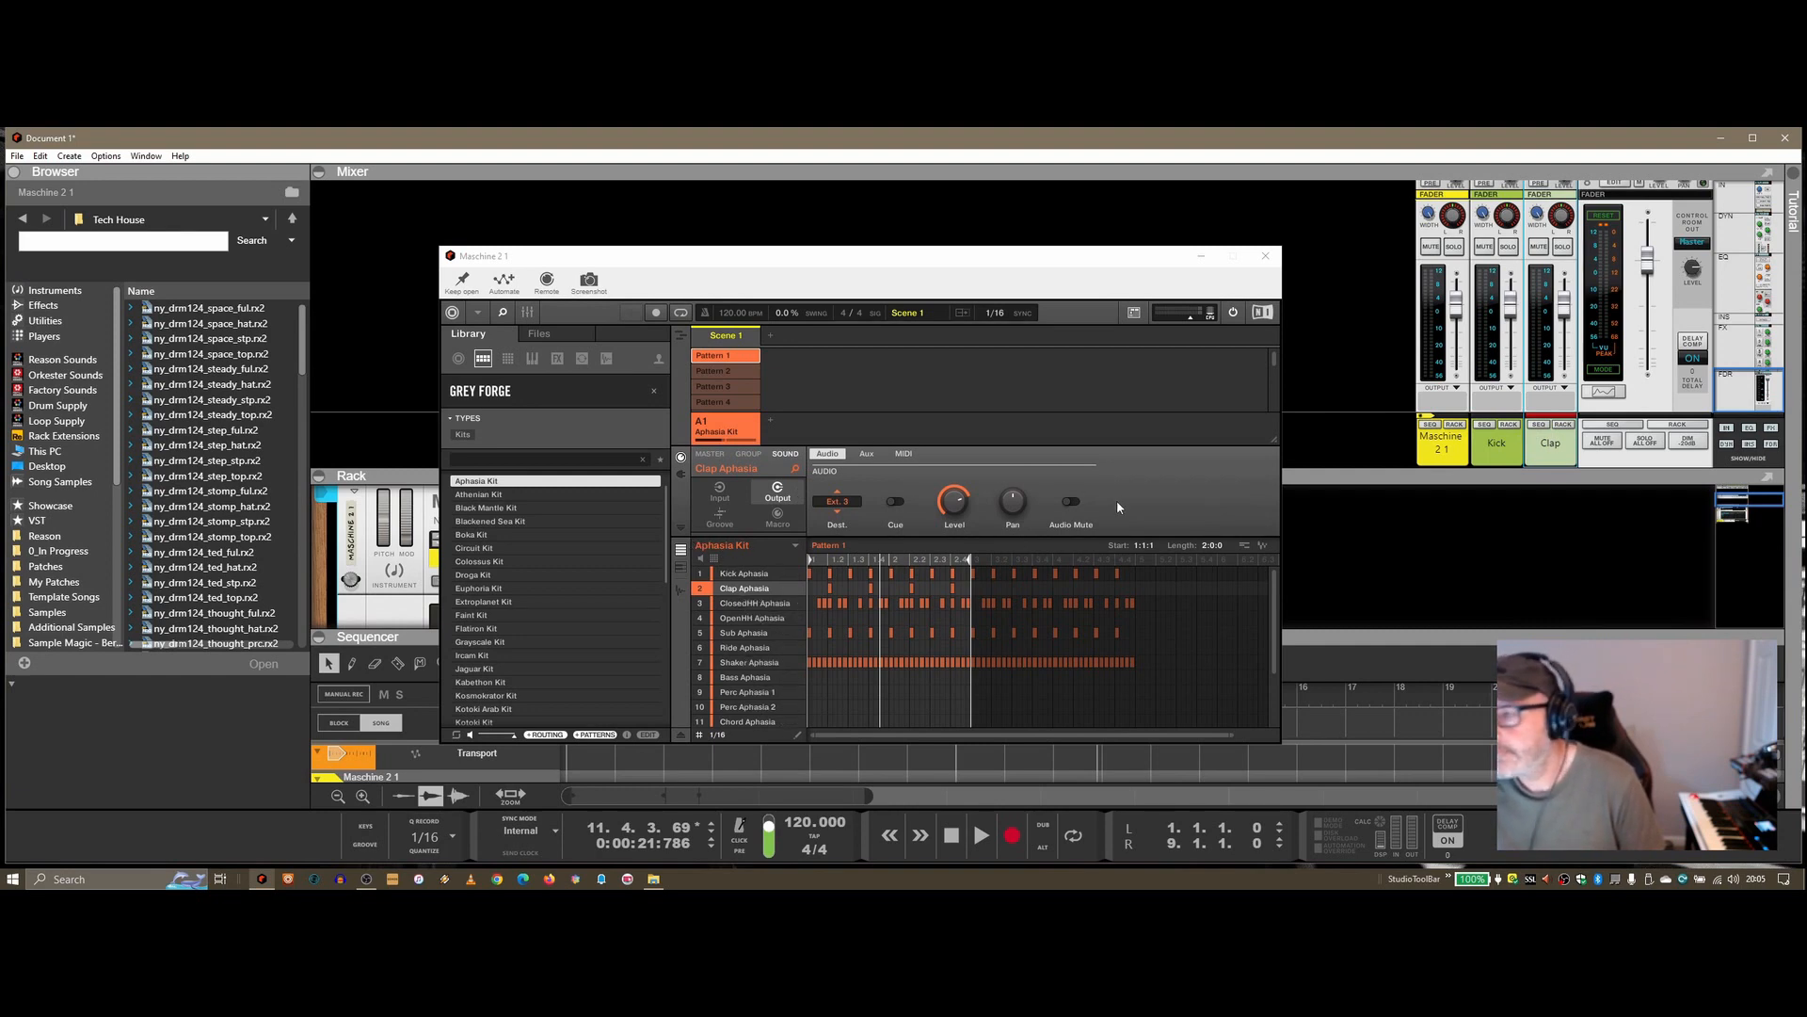
# Examine the Kick Aphasia plug-in chain and the EQ slot's options, leave them as they are, and close the Maschine window.
pyautogui.click(741, 574)
pyautogui.click(681, 473)
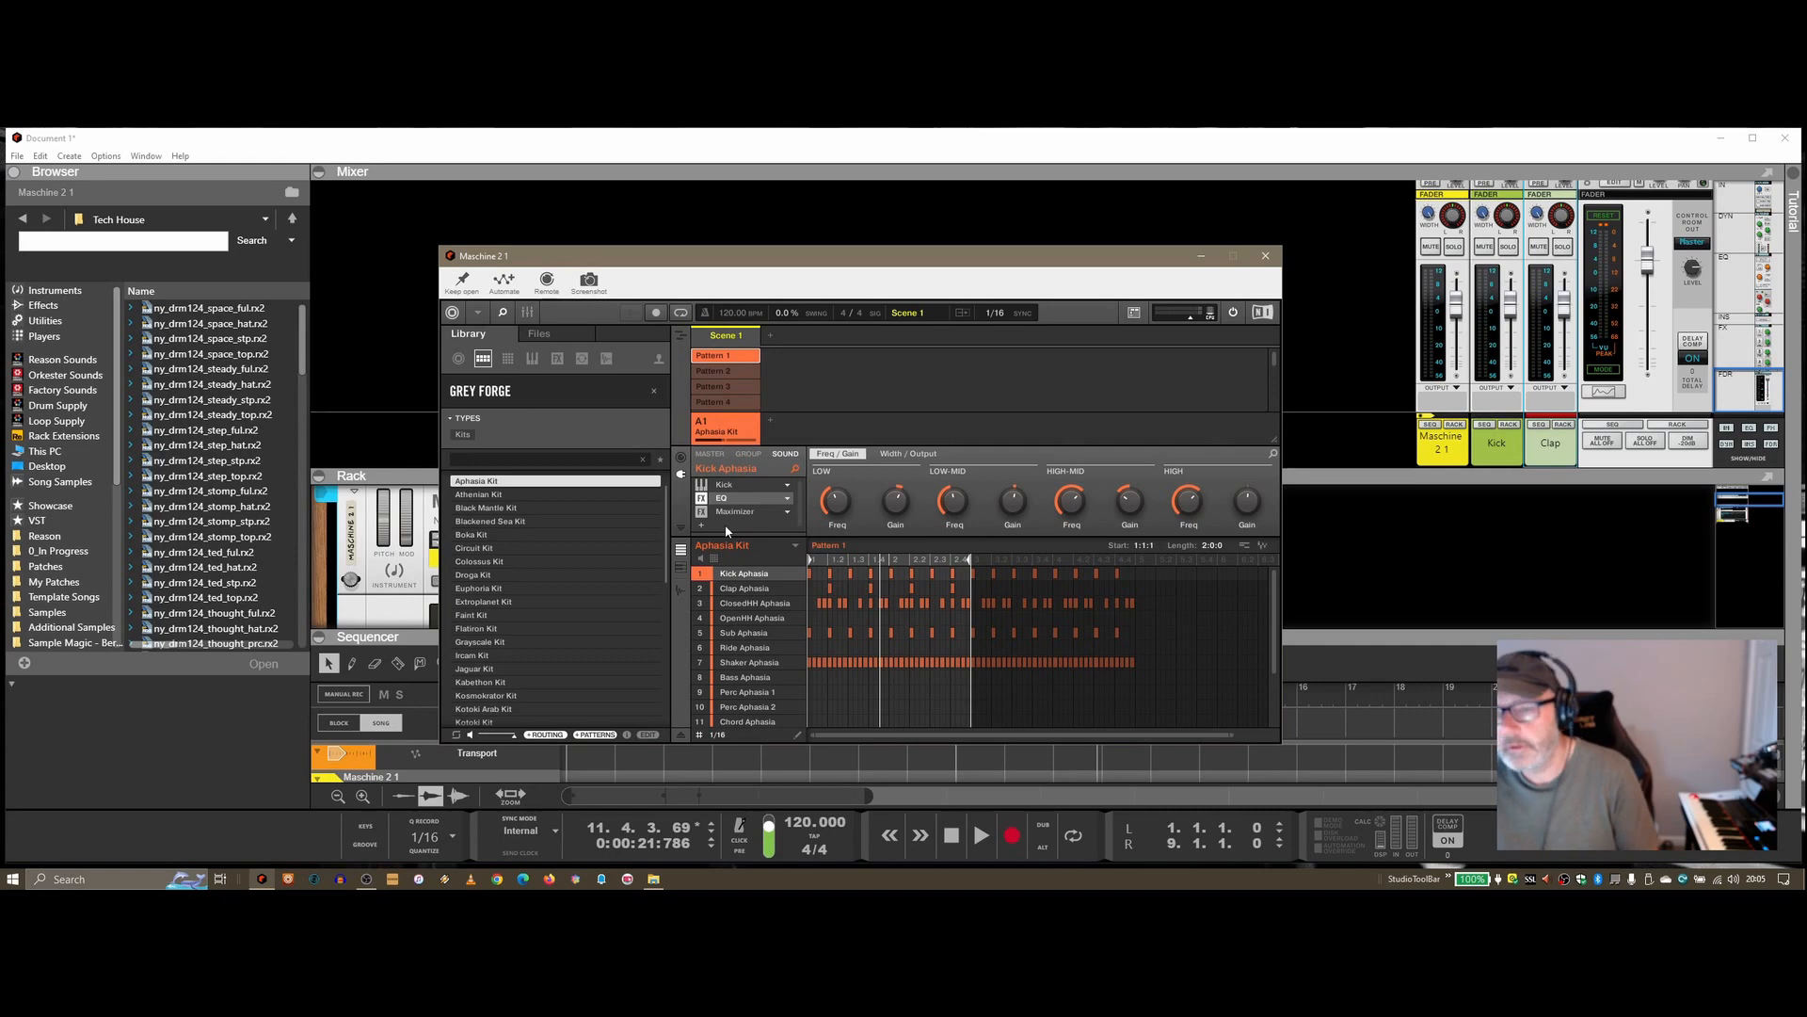
pyautogui.click(789, 501)
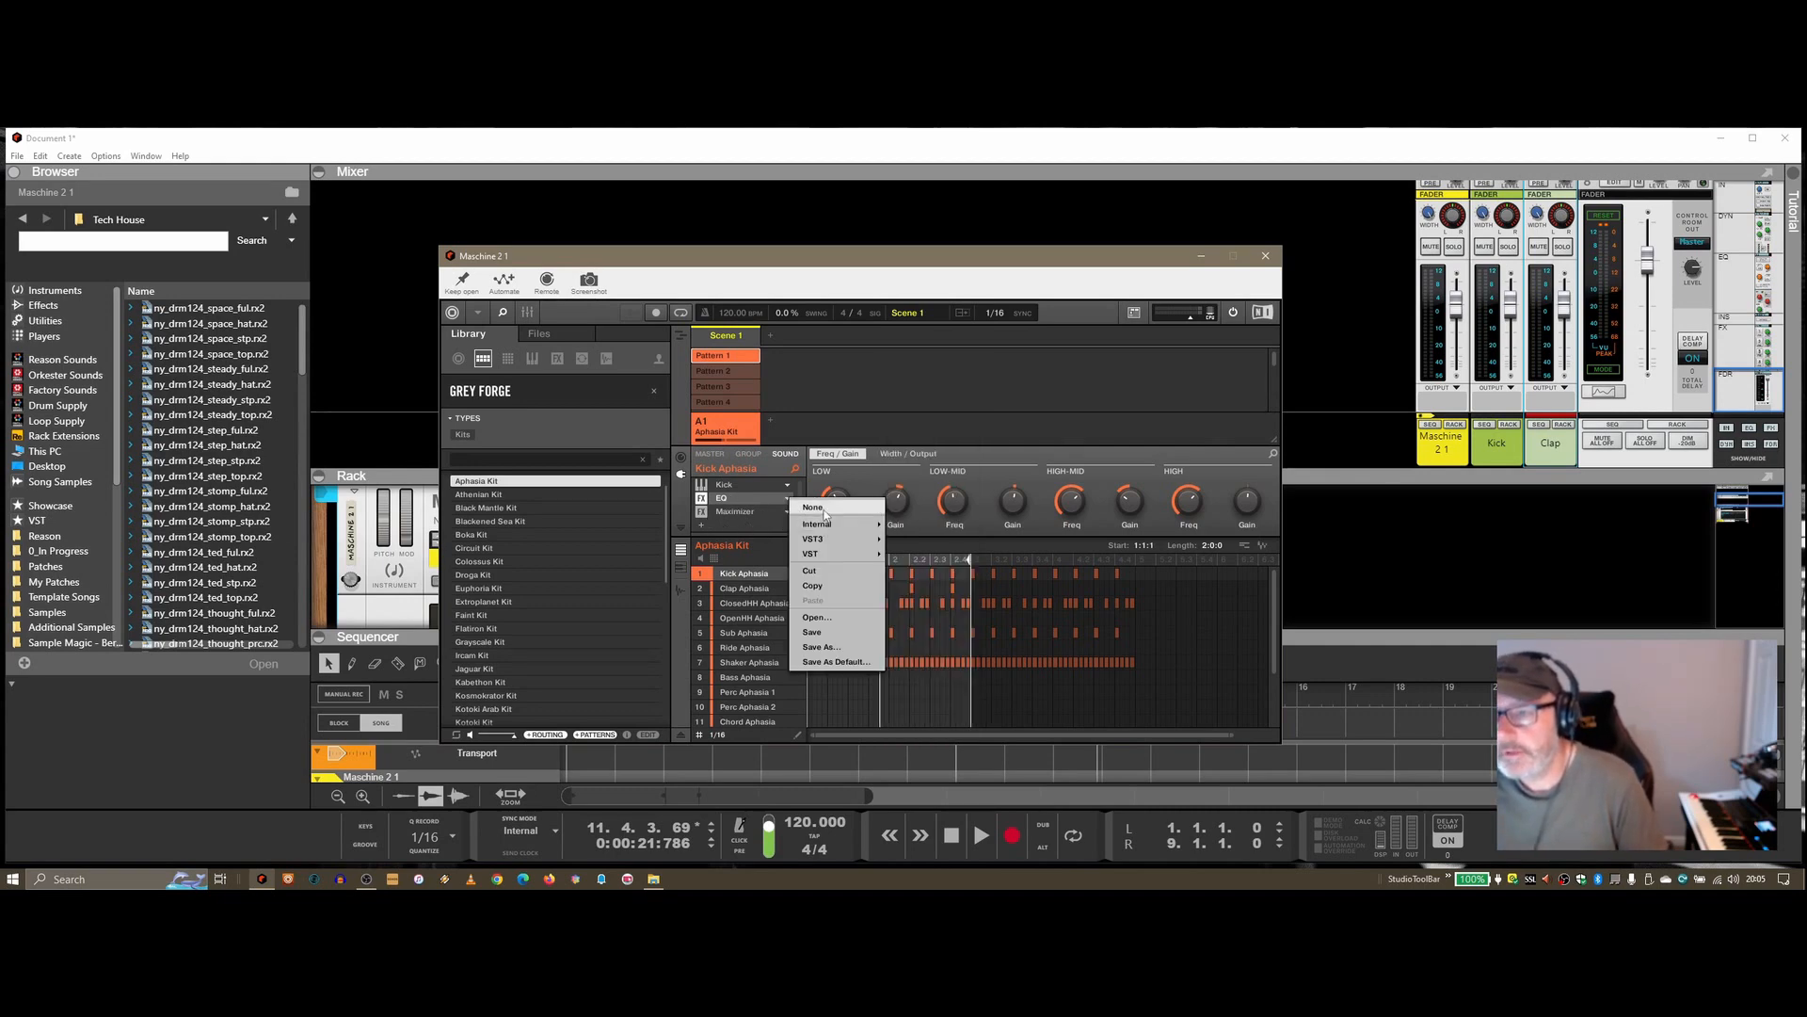
pyautogui.click(750, 523)
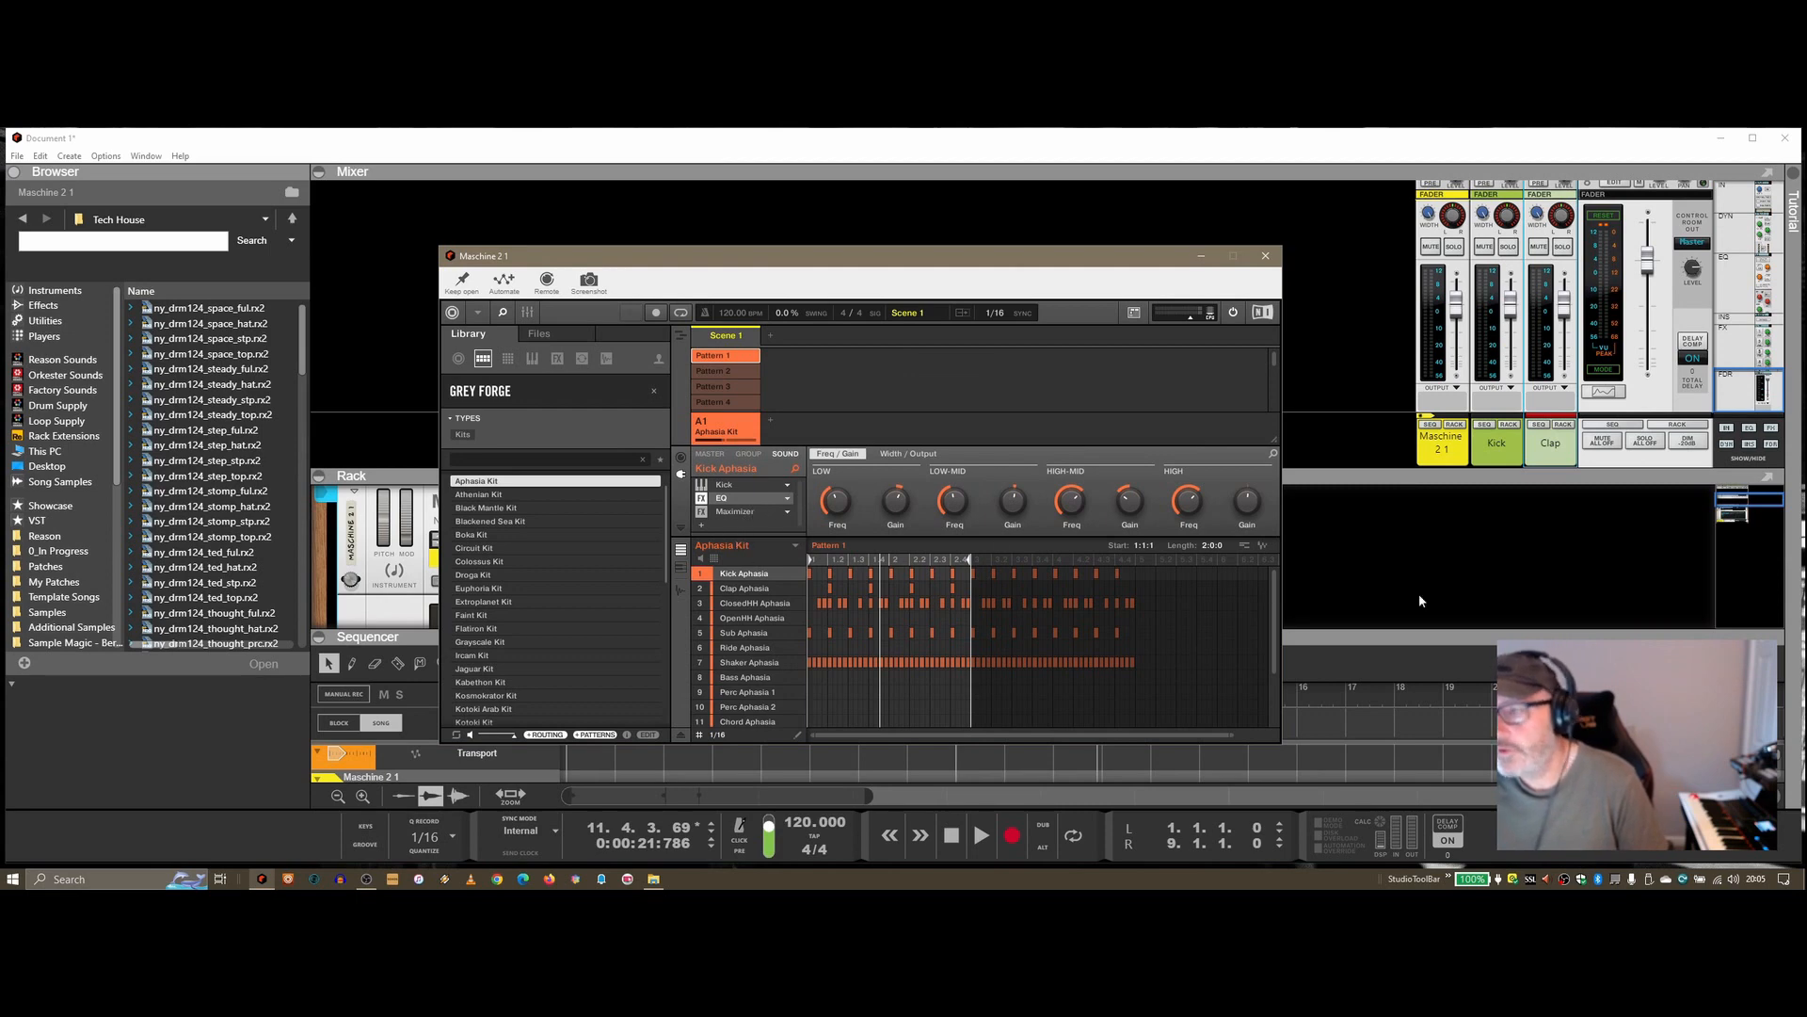
pyautogui.click(1265, 255)
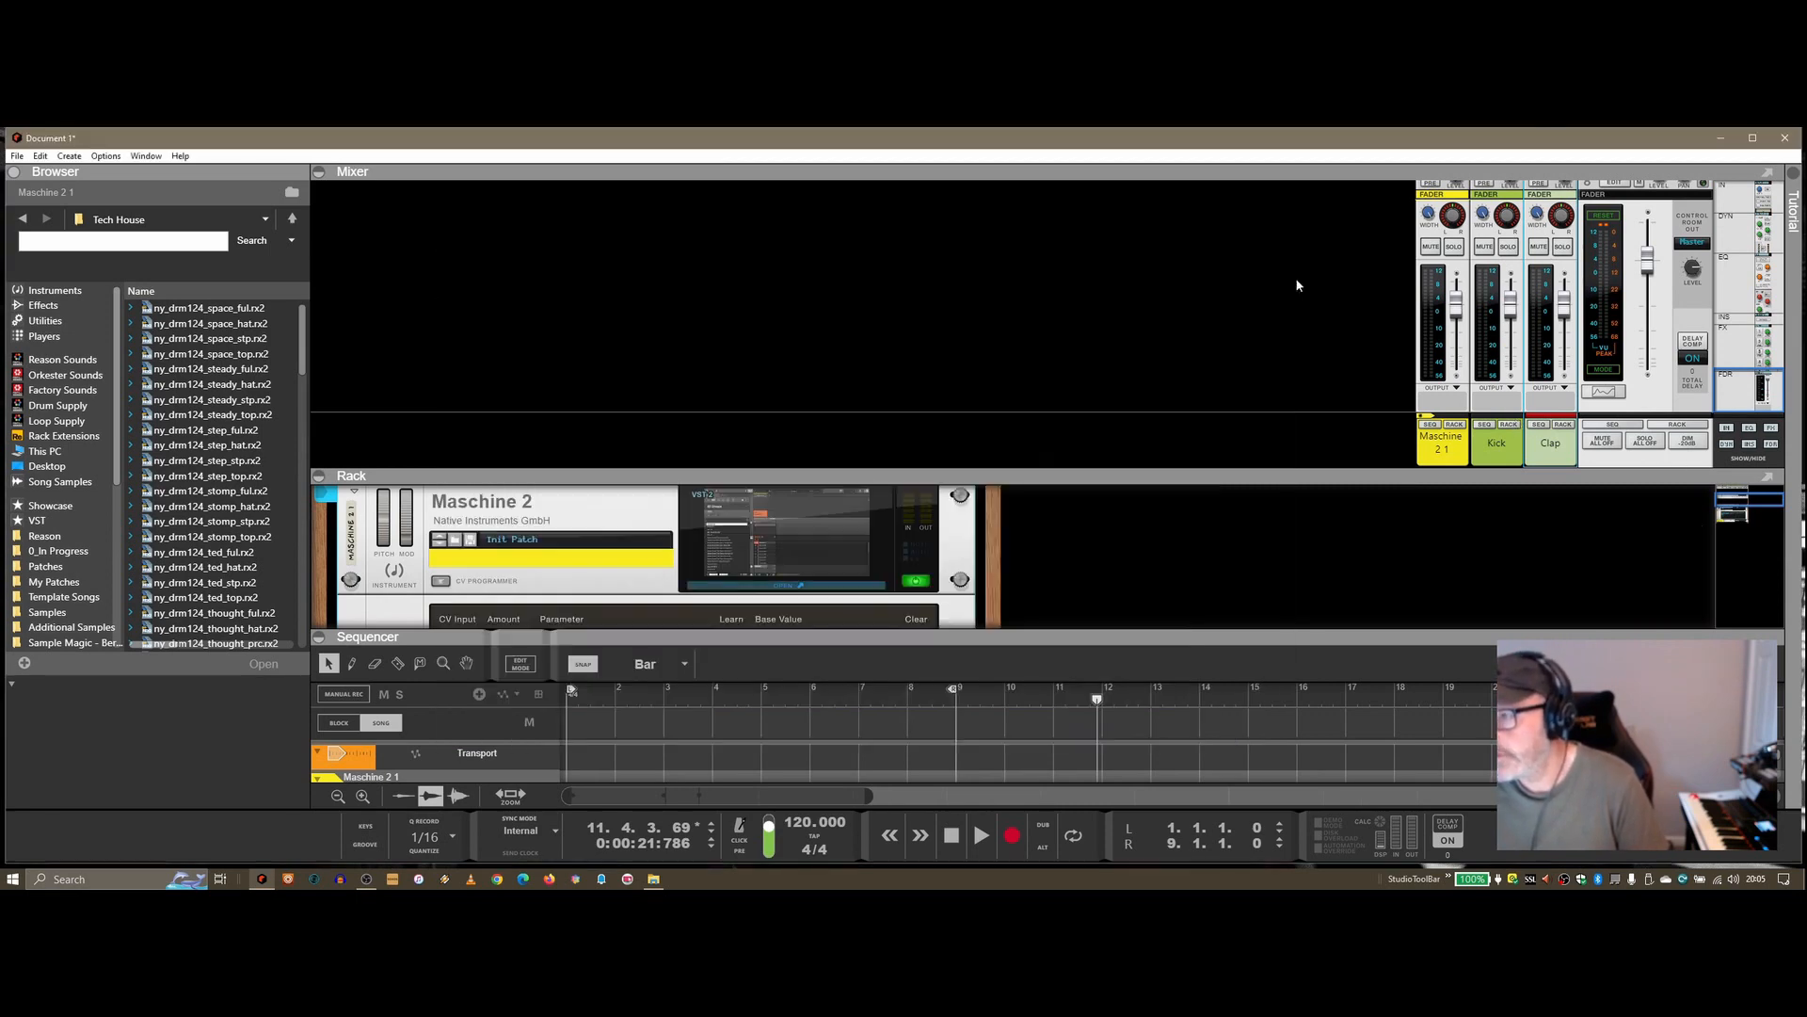
# Show the insert FX sections of the Kick and Clap mix channels in the rack.
pyautogui.click(1509, 425)
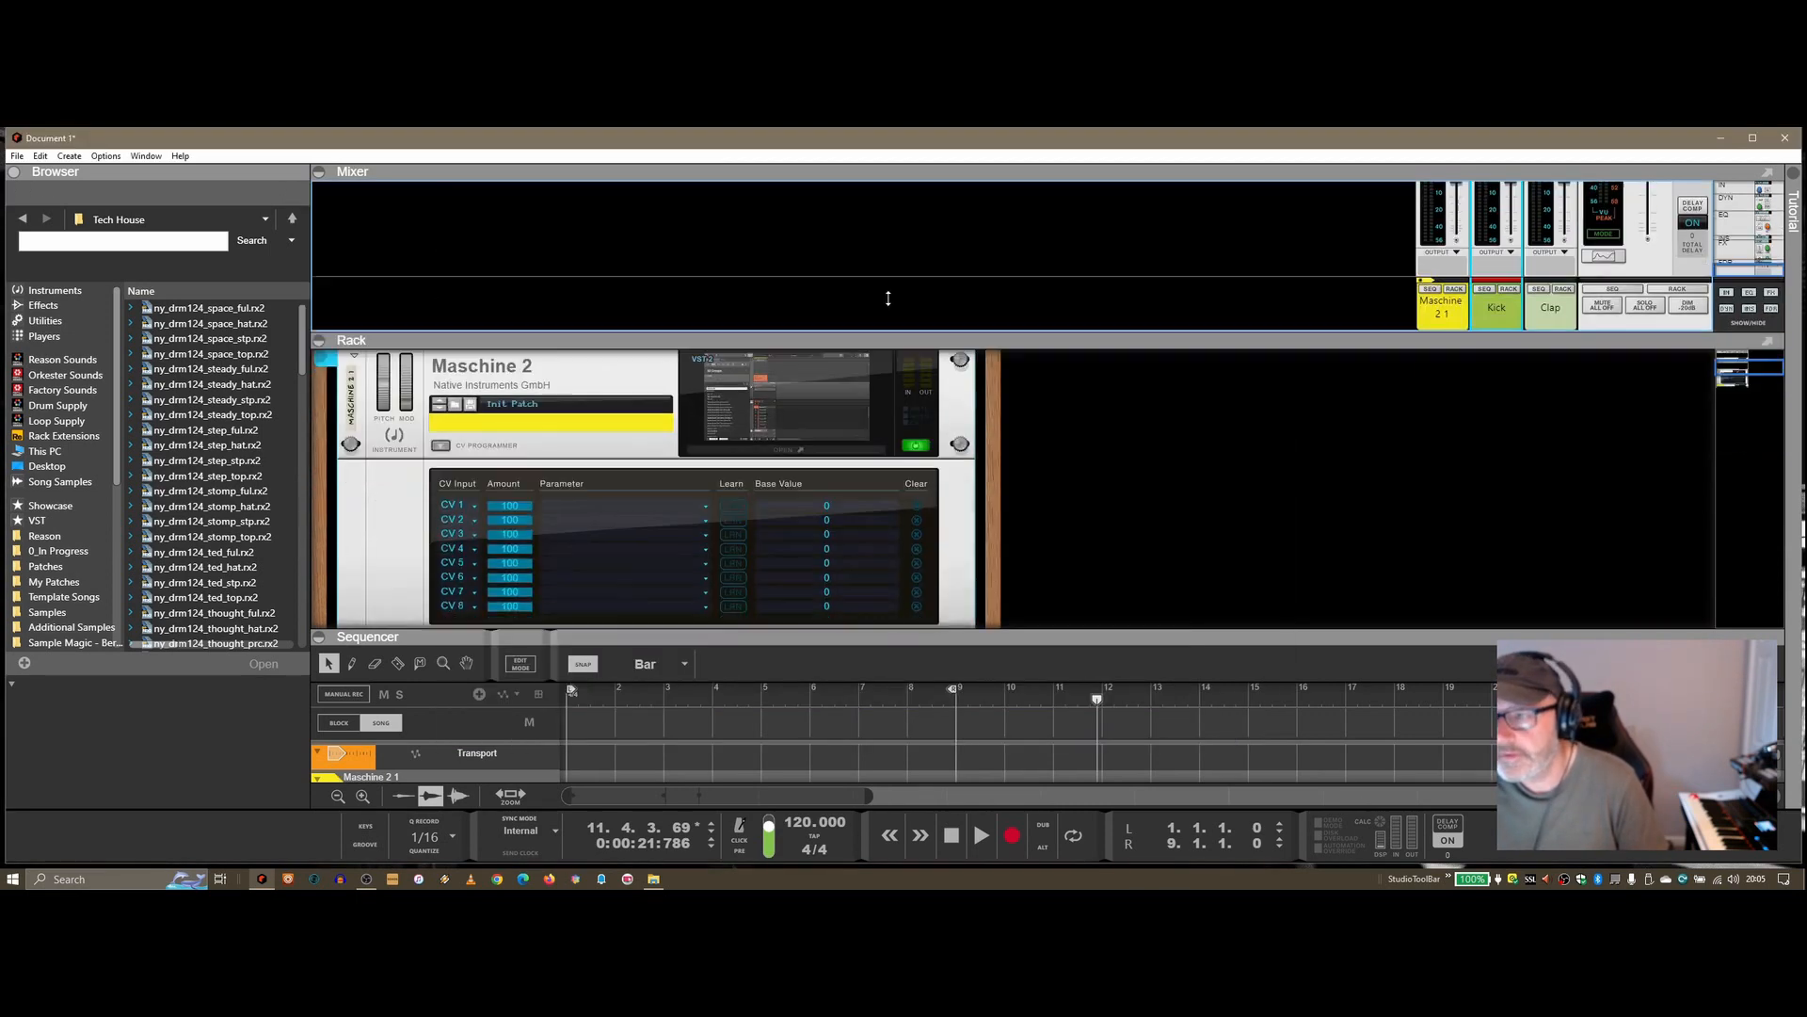
pyautogui.scroll(-3, 479, 471)
pyautogui.click(374, 563)
pyautogui.scroll(-1, 395, 607)
pyautogui.click(378, 621)
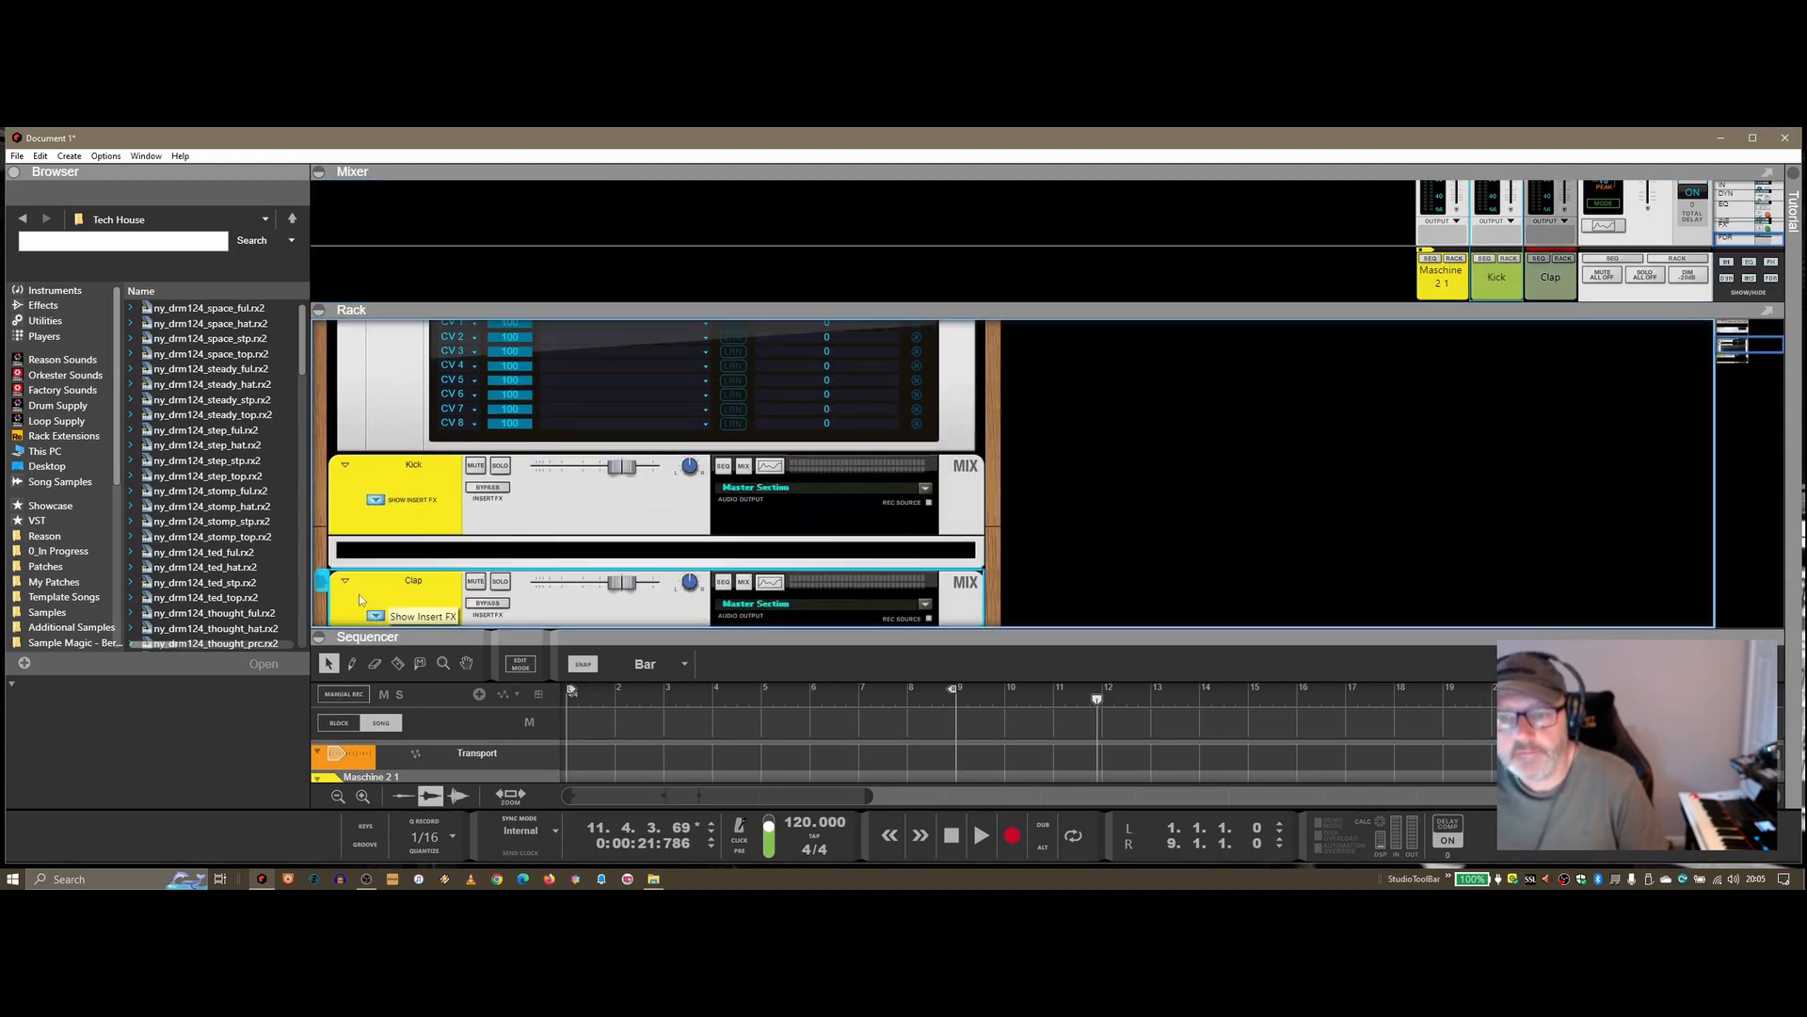
# Try a COMP-01 Compressor/Limiter as an insert effect on the Kick mix channel and delete it again.
pyautogui.click(43, 306)
pyautogui.moveTo(216, 421); pyautogui.dragTo(545, 529)
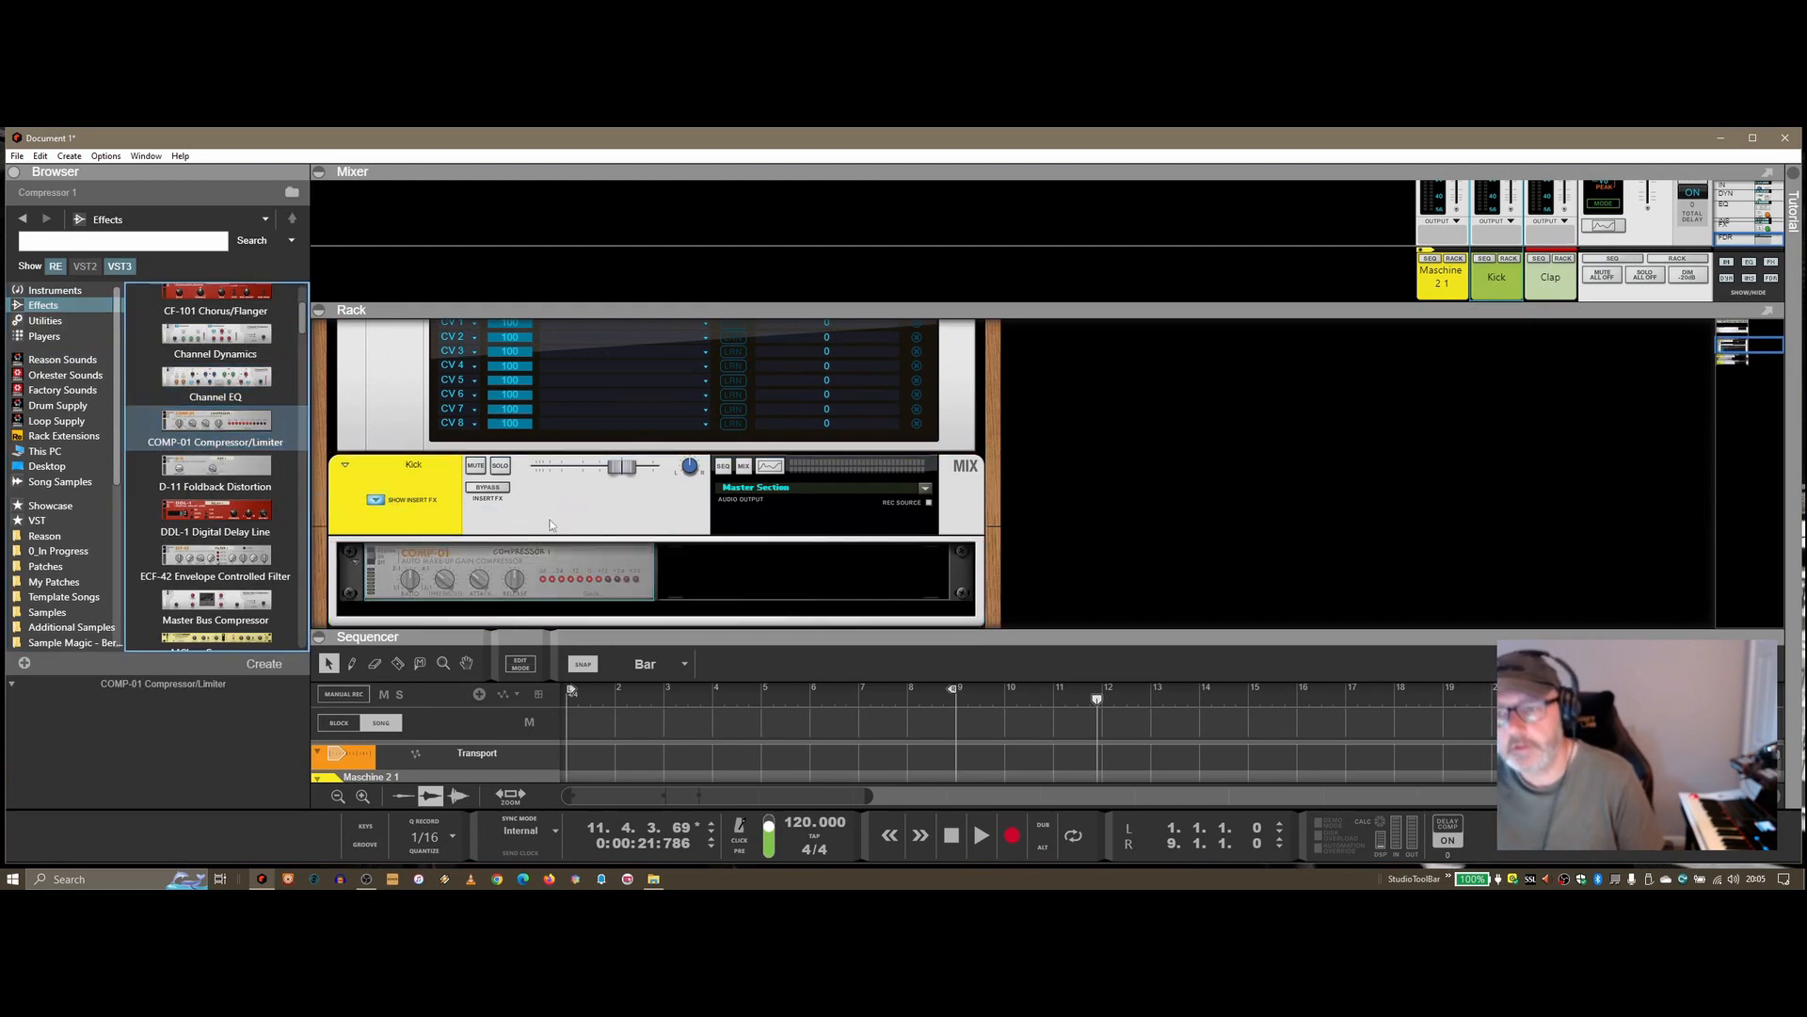
pyautogui.rightClick(612, 547)
pyautogui.rightClick(587, 557)
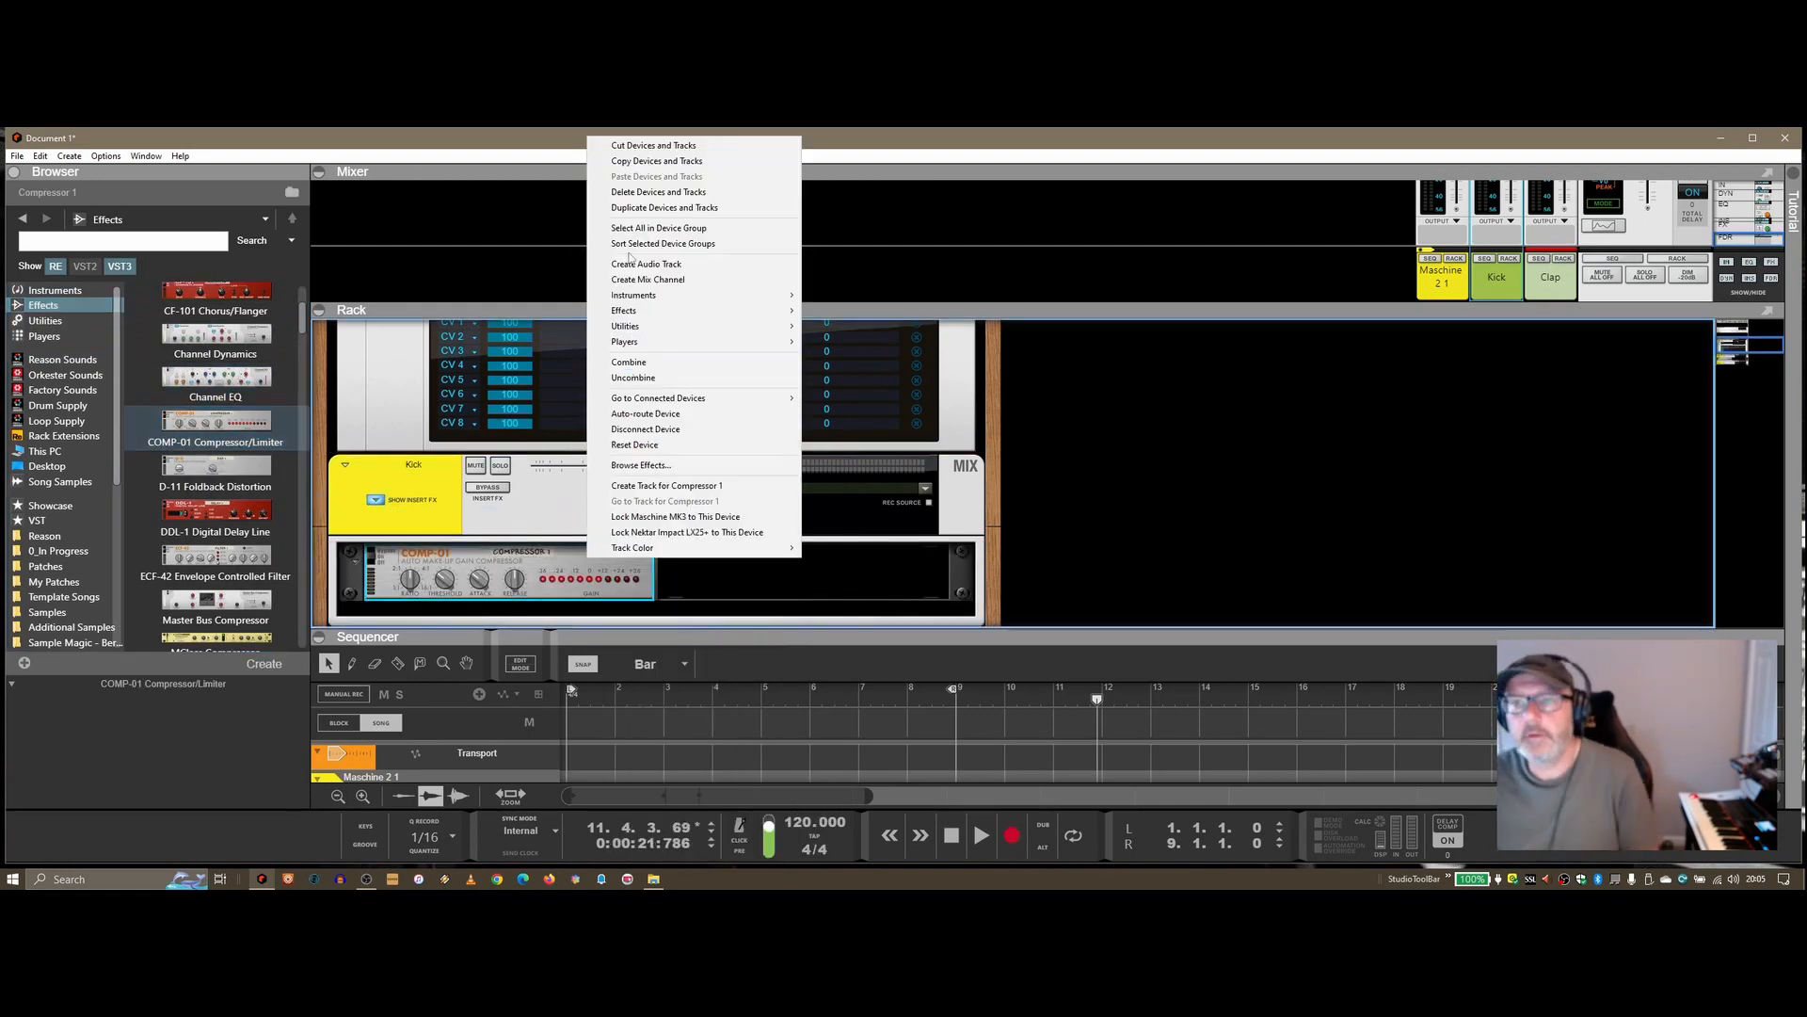
pyautogui.click(657, 191)
pyautogui.click(875, 535)
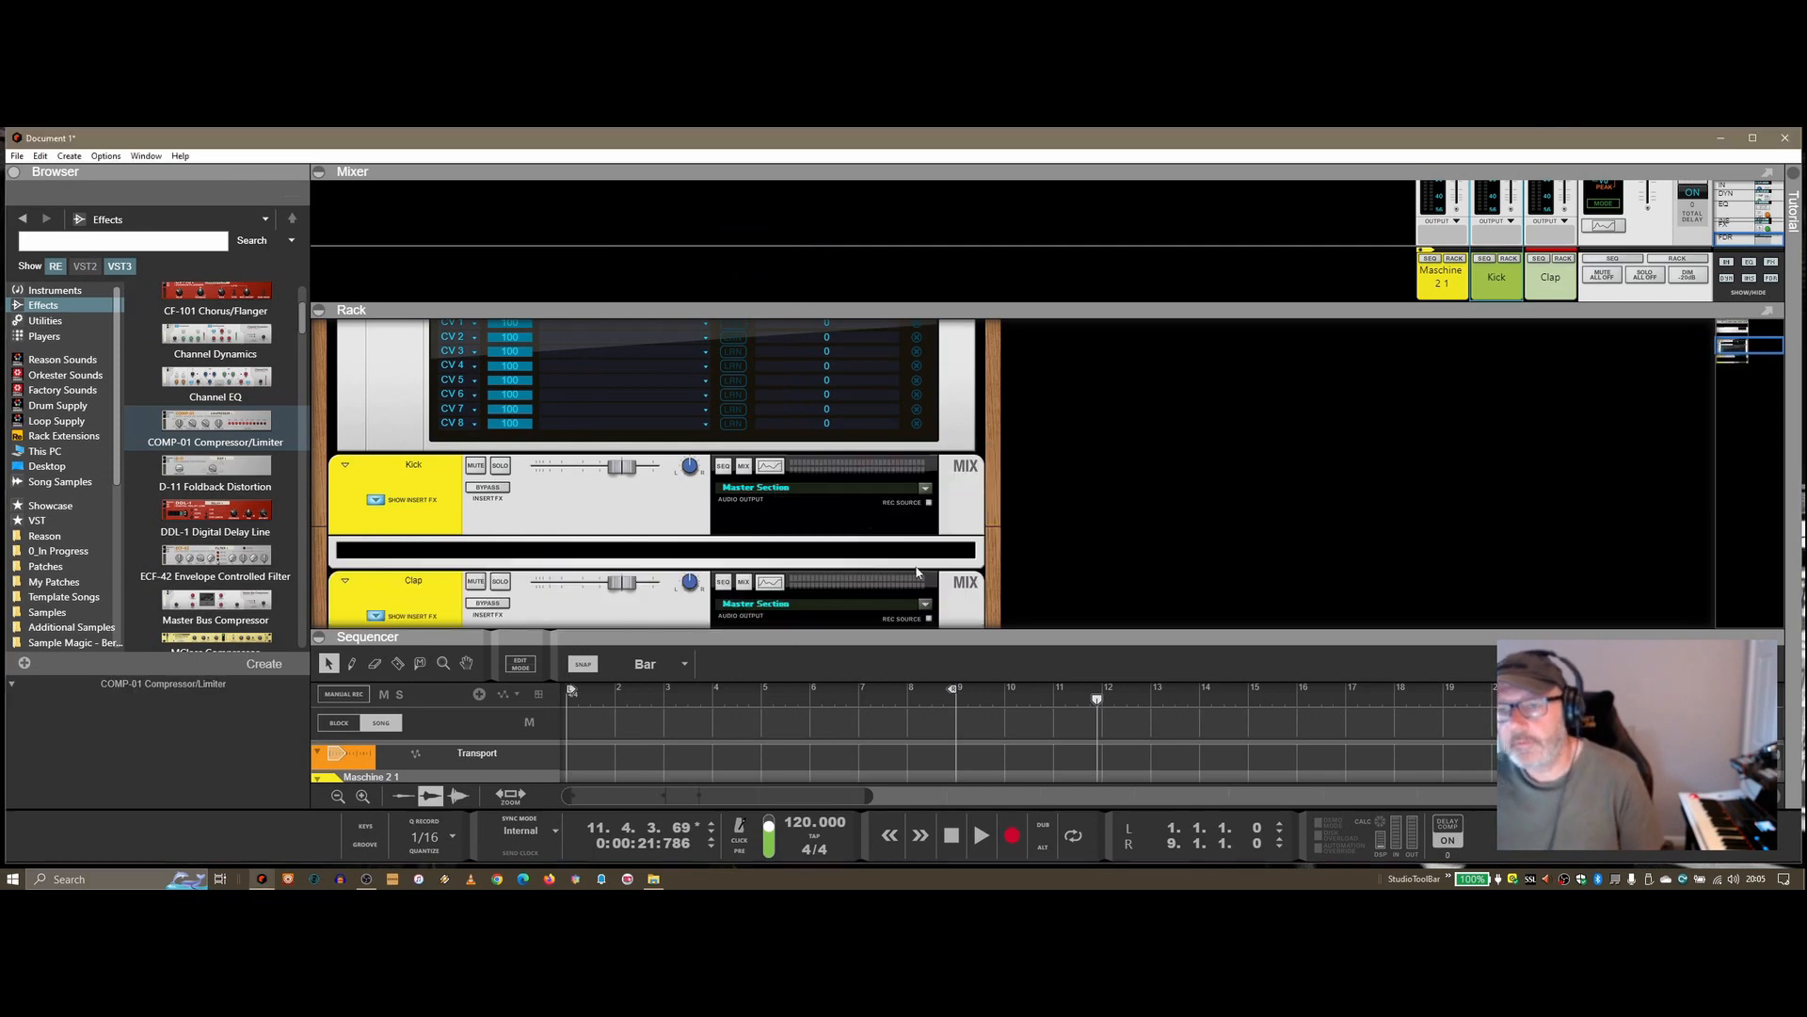
# Enlarge the mixer, play the song while briefly soloing the Maschine 2 1 channel, and stop playback.
pyautogui.scroll(5, 928, 555)
pyautogui.scroll(-2, 987, 532)
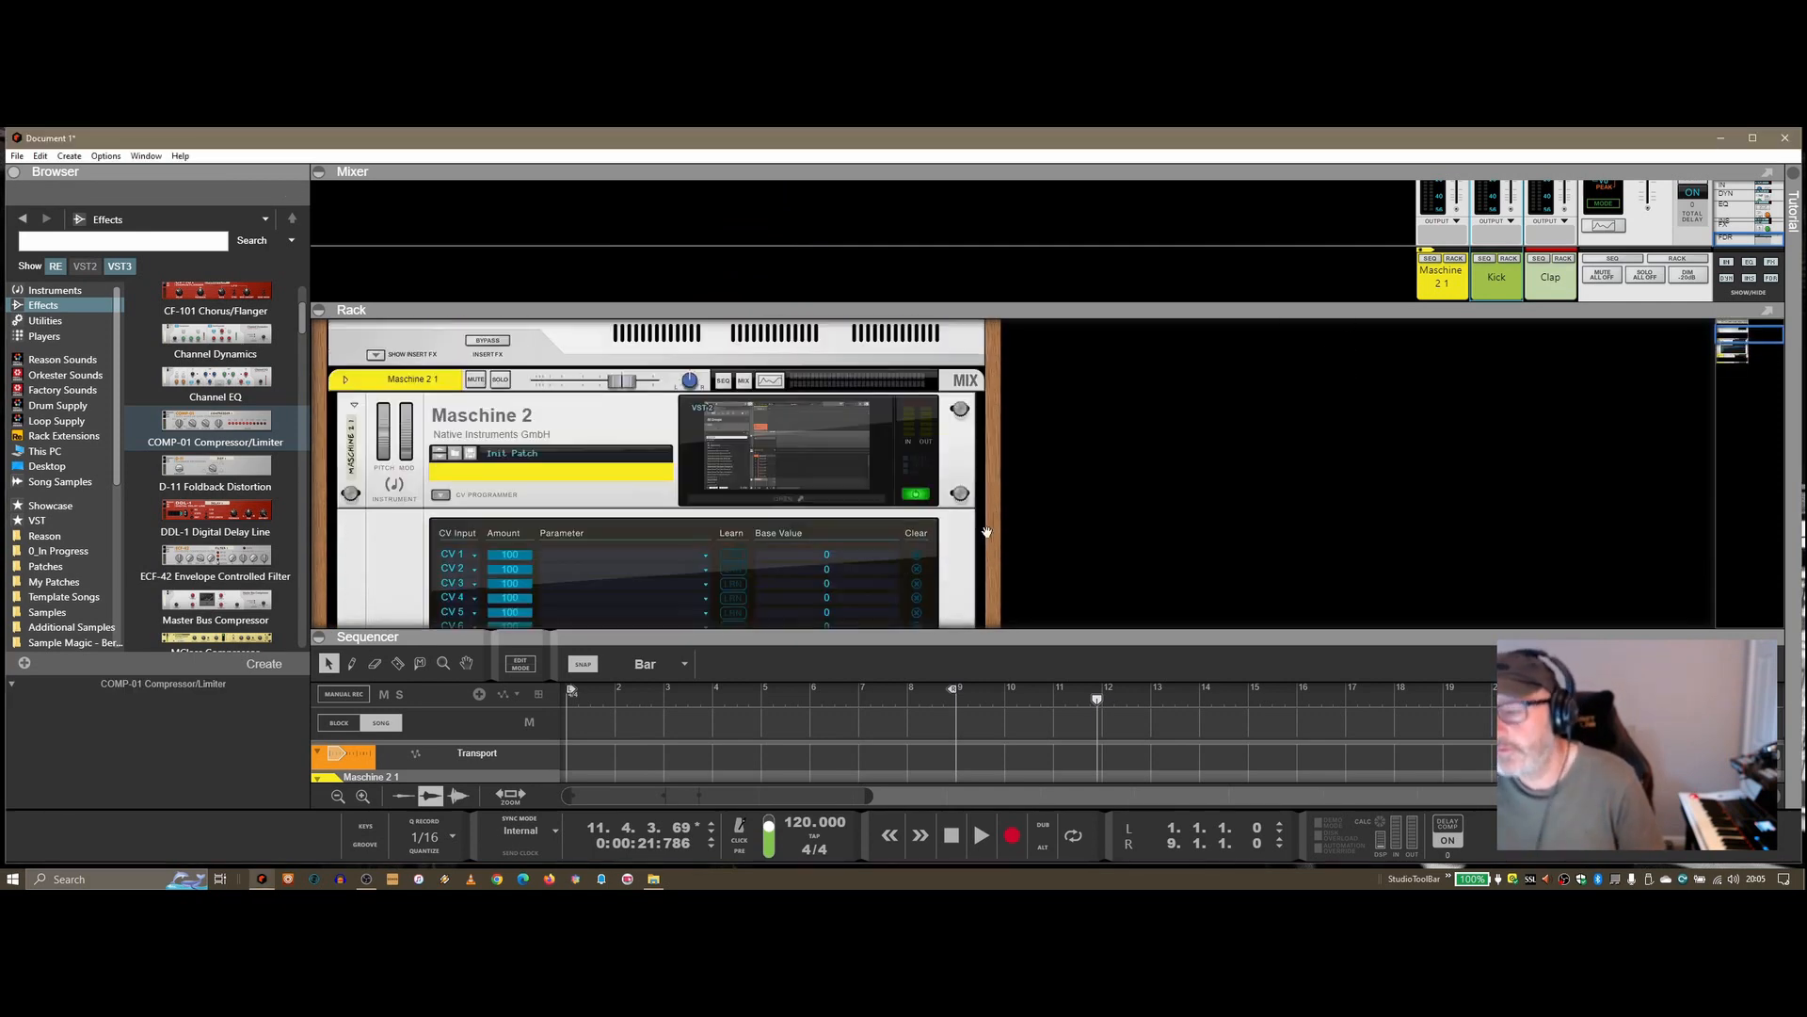
pyautogui.moveTo(1376, 312); pyautogui.dragTo(1365, 535)
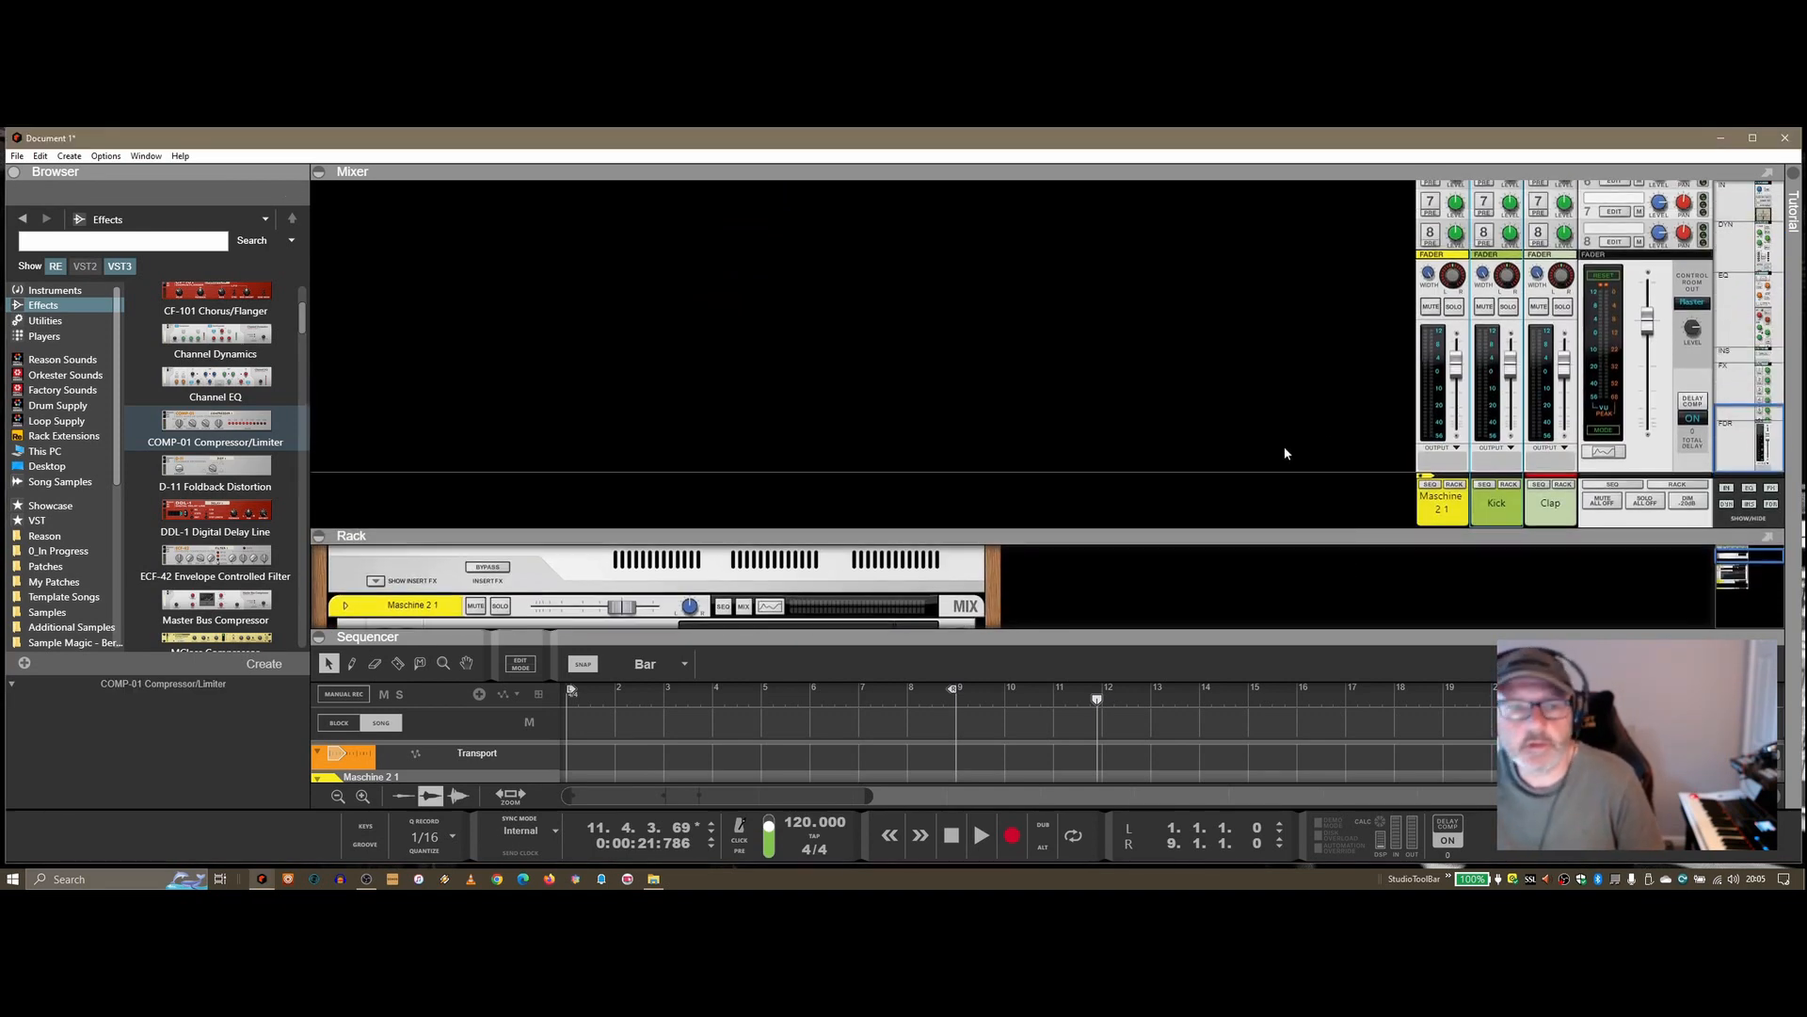
pyautogui.press('space')
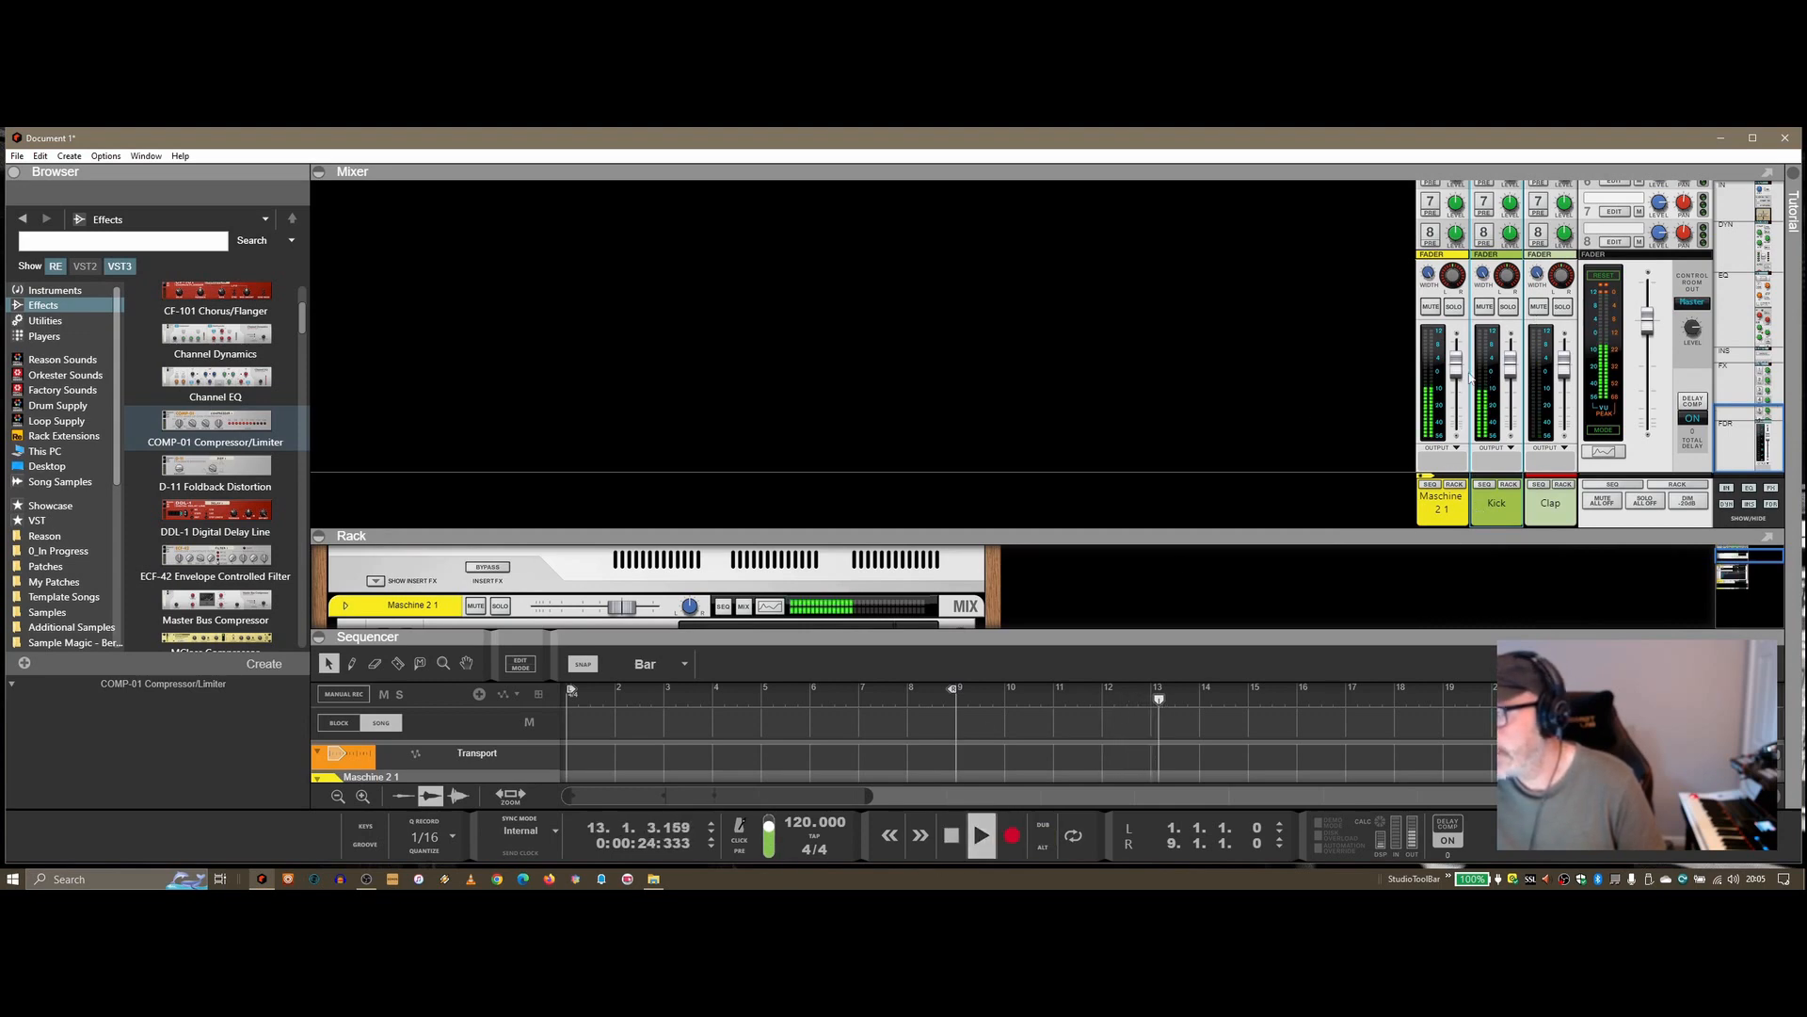
pyautogui.click(1461, 310)
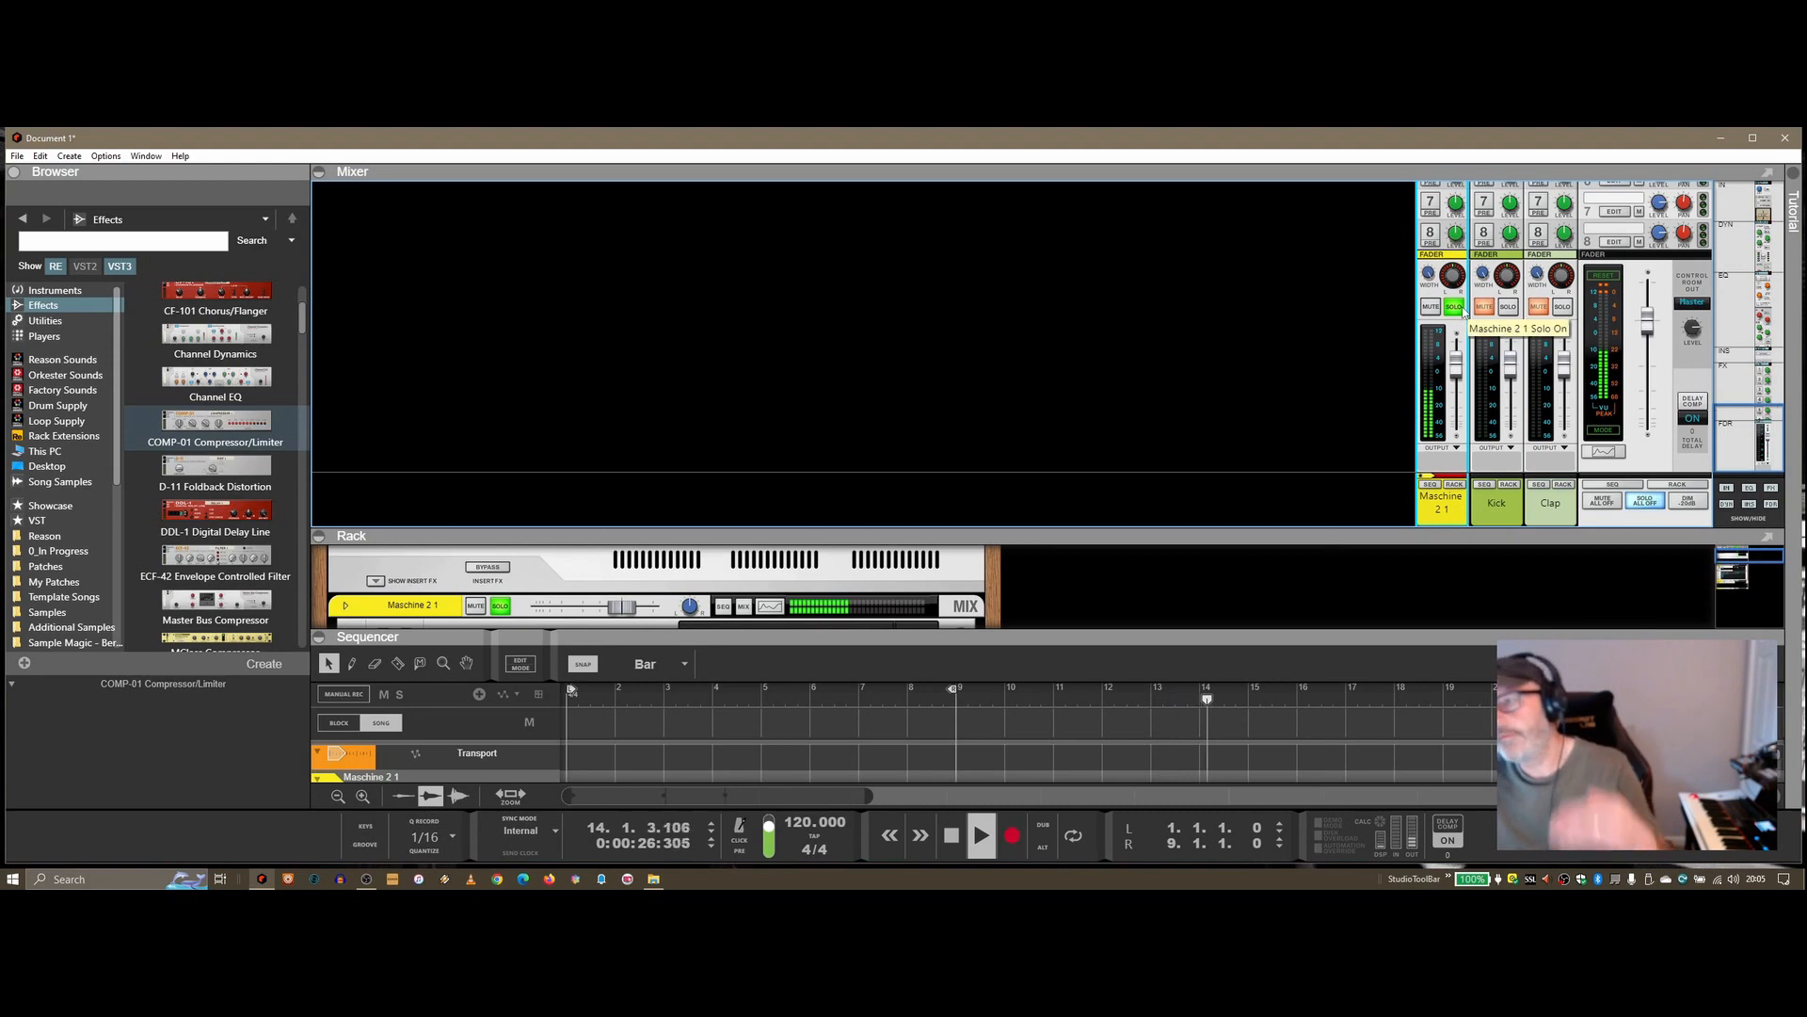
pyautogui.click(1462, 309)
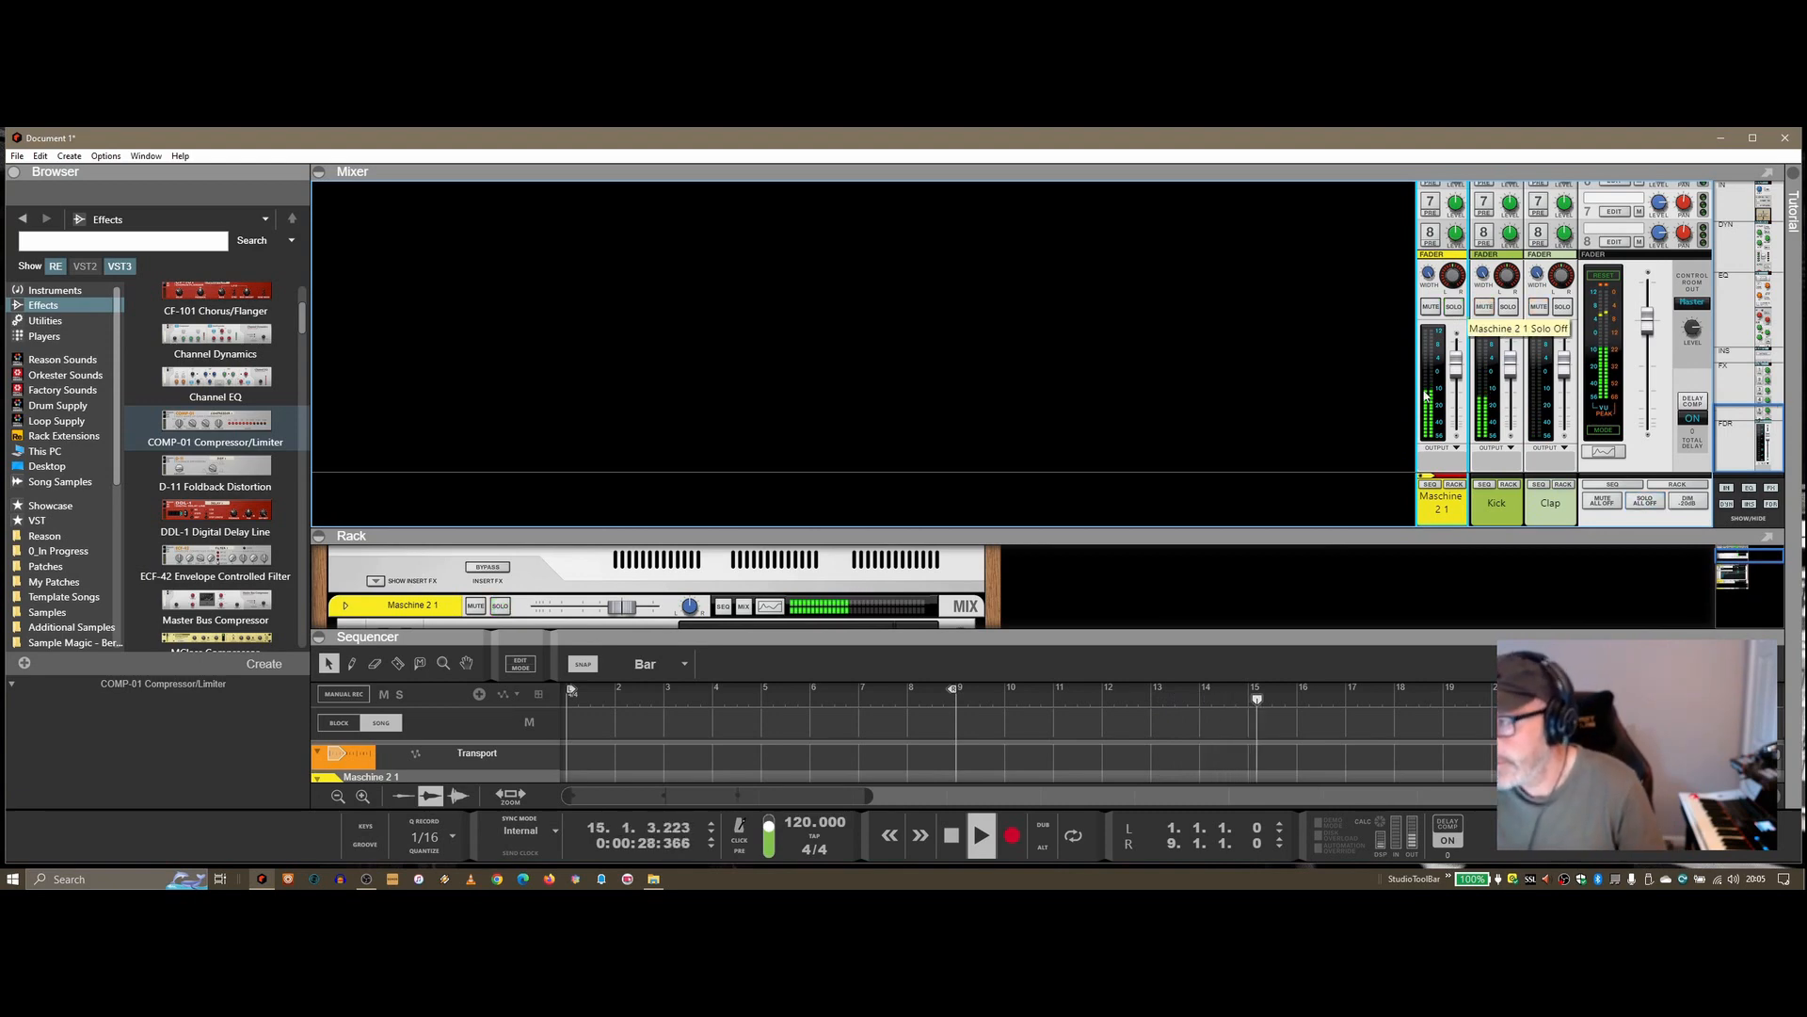
pyautogui.click(947, 832)
# Give the rack more room, reopen the Maschine editor and switch it to its mixer view.
pyautogui.moveTo(1020, 526); pyautogui.dragTo(1026, 331)
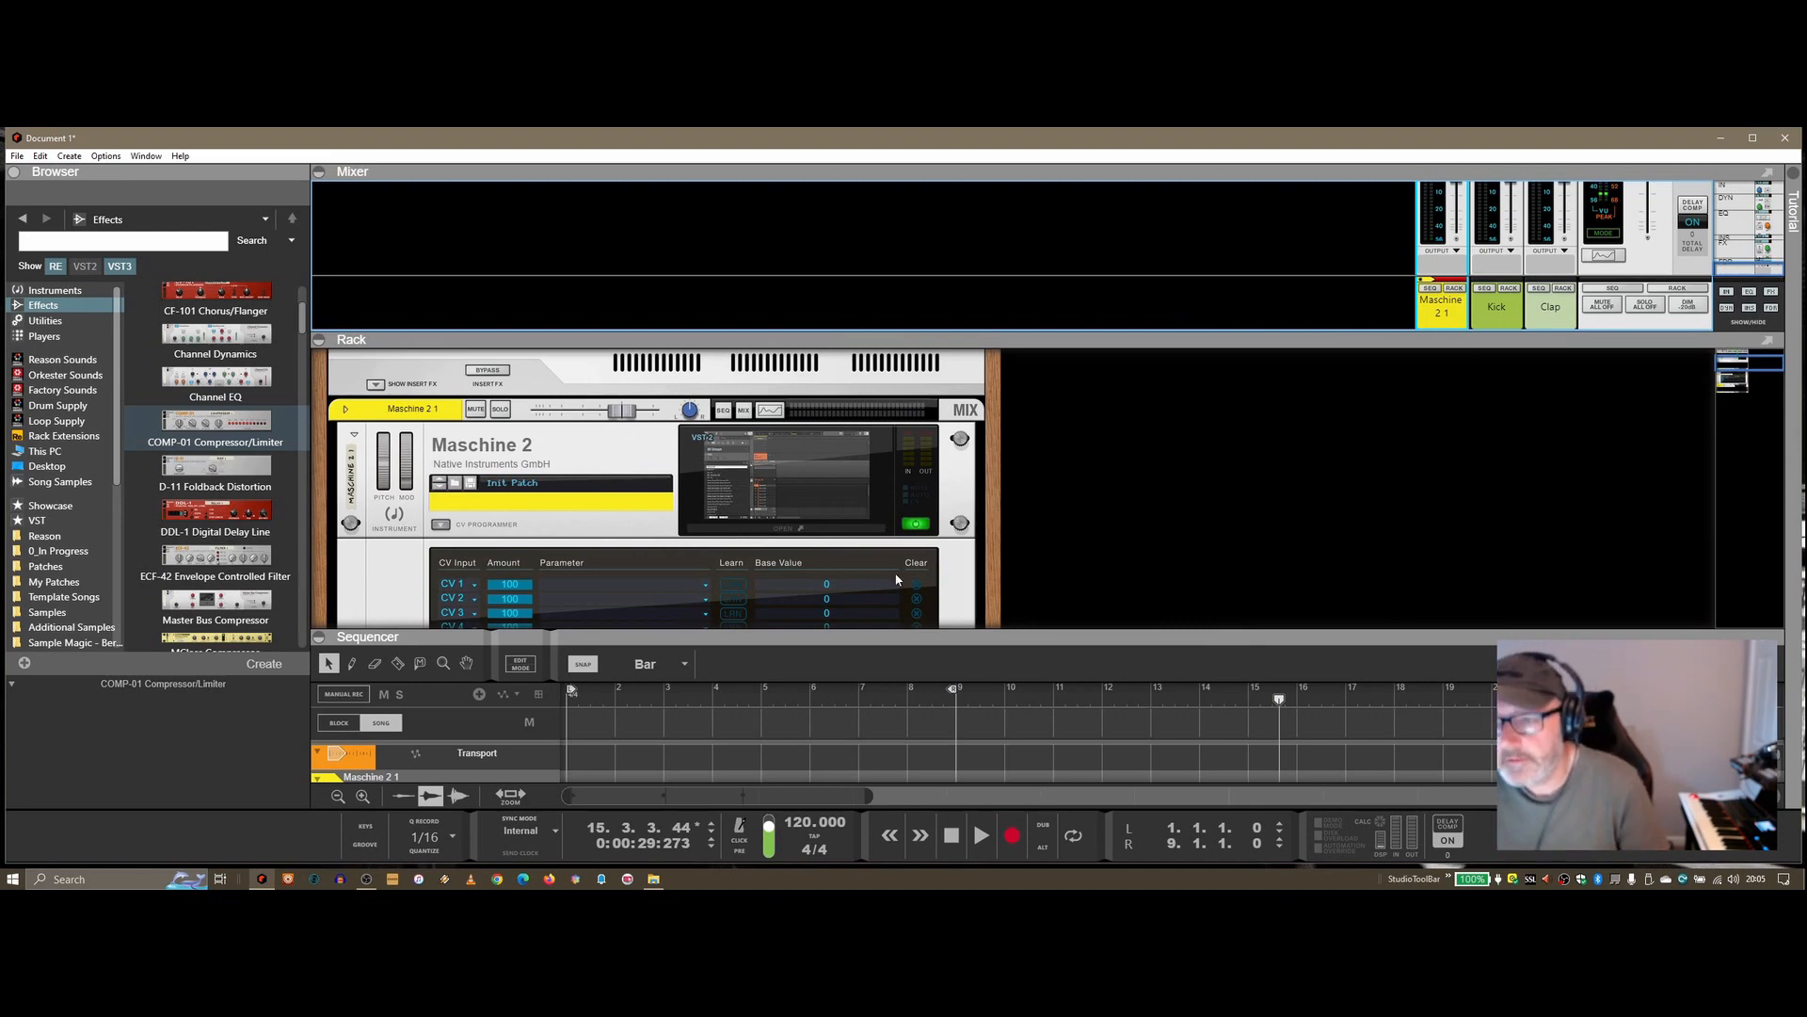
pyautogui.click(861, 530)
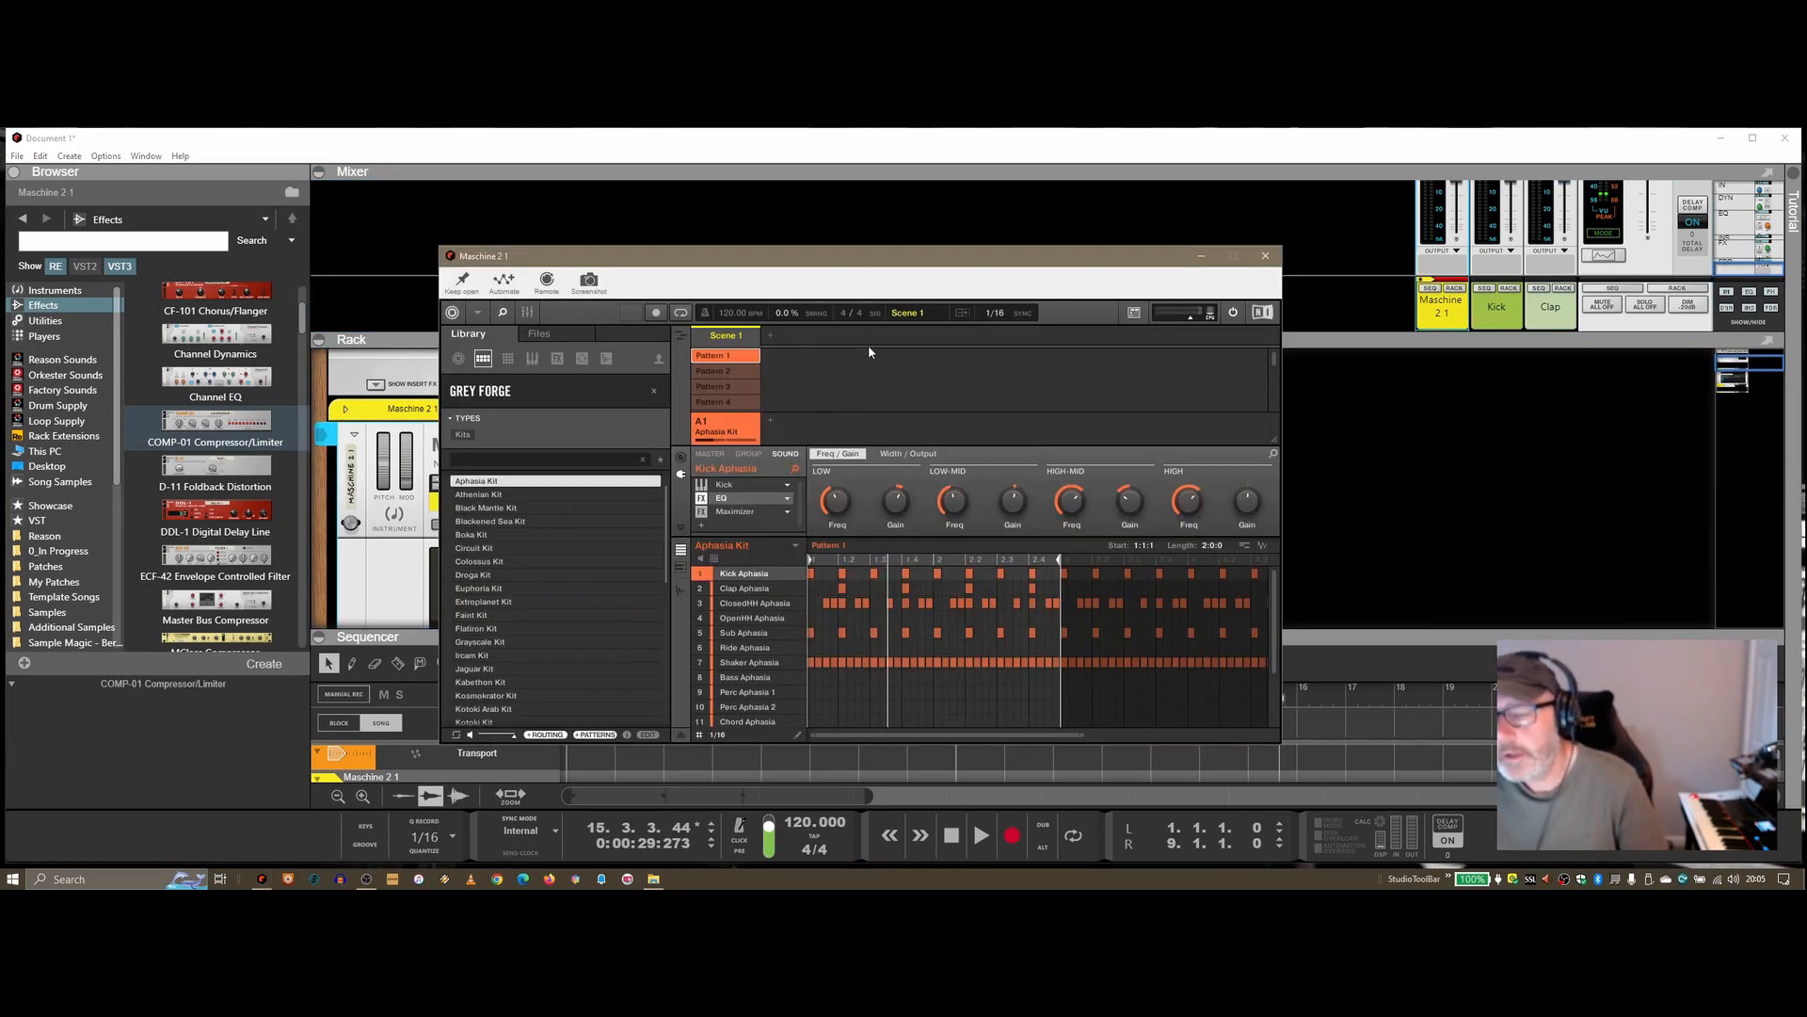
pyautogui.press('Tab')
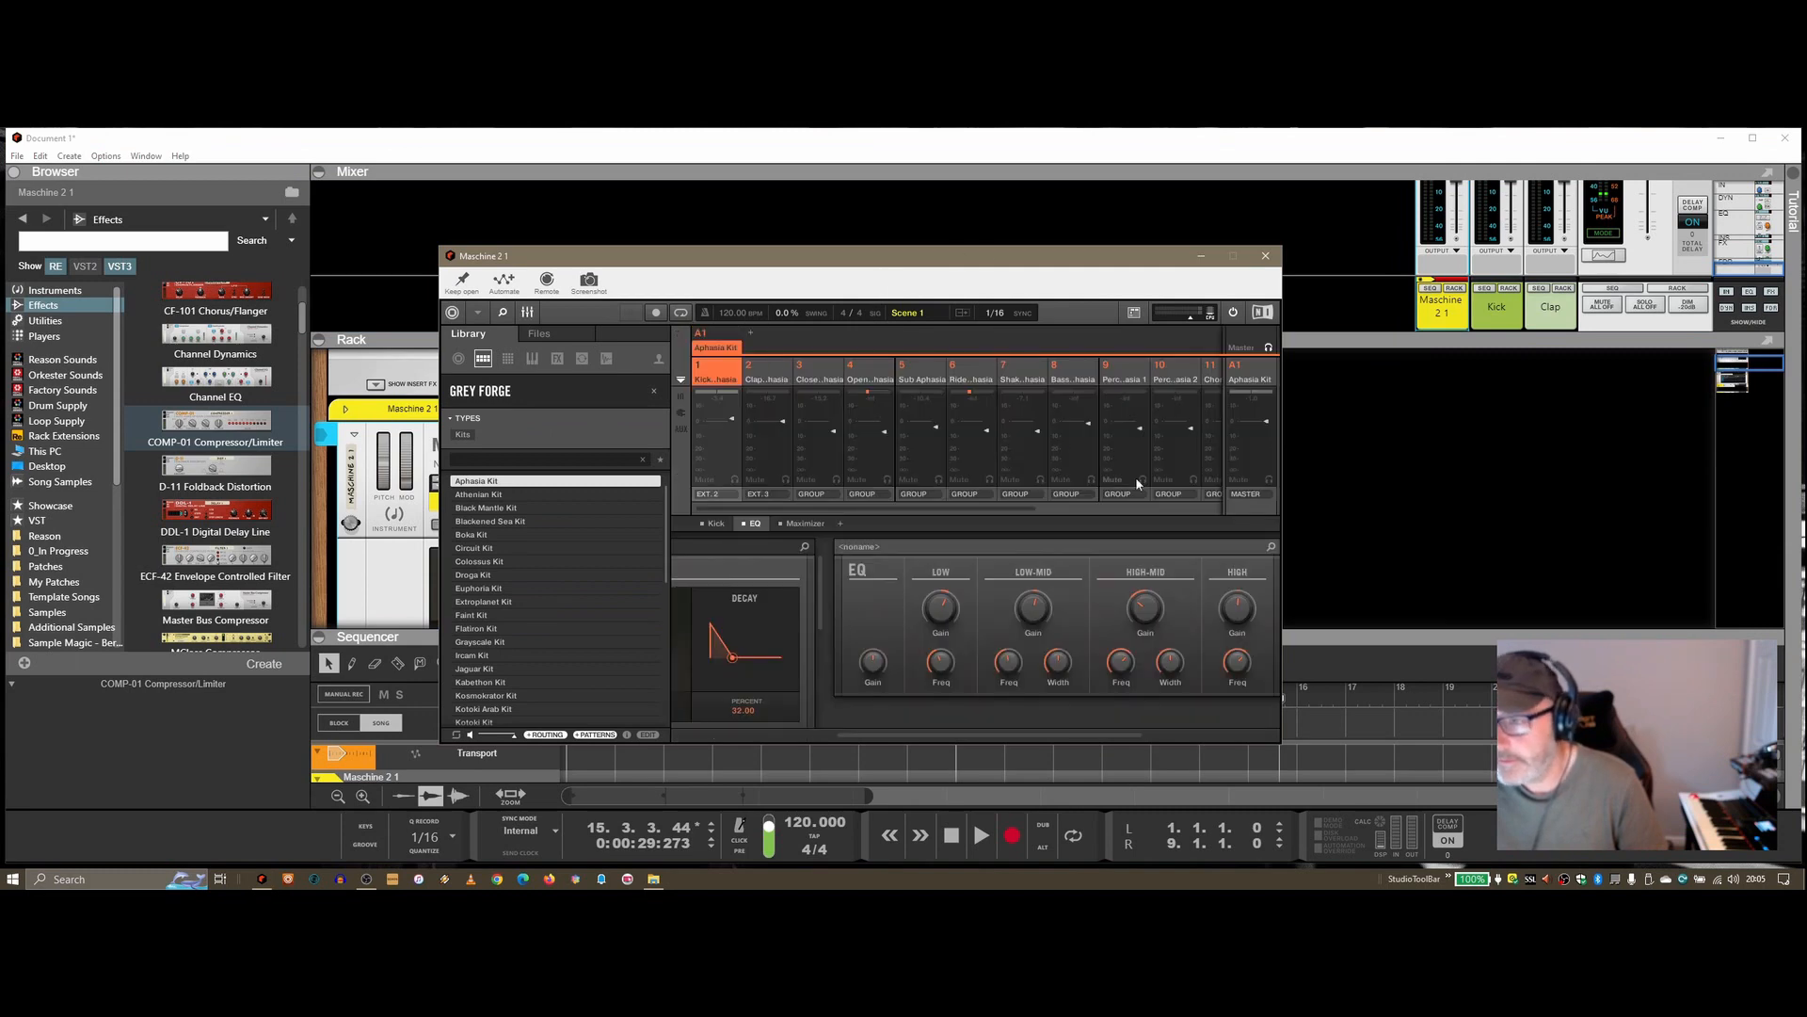
# Set the Aphasia Kit group's output to None in the Maschine mixer and play the song to check the separated channels.
pyautogui.click(1258, 500)
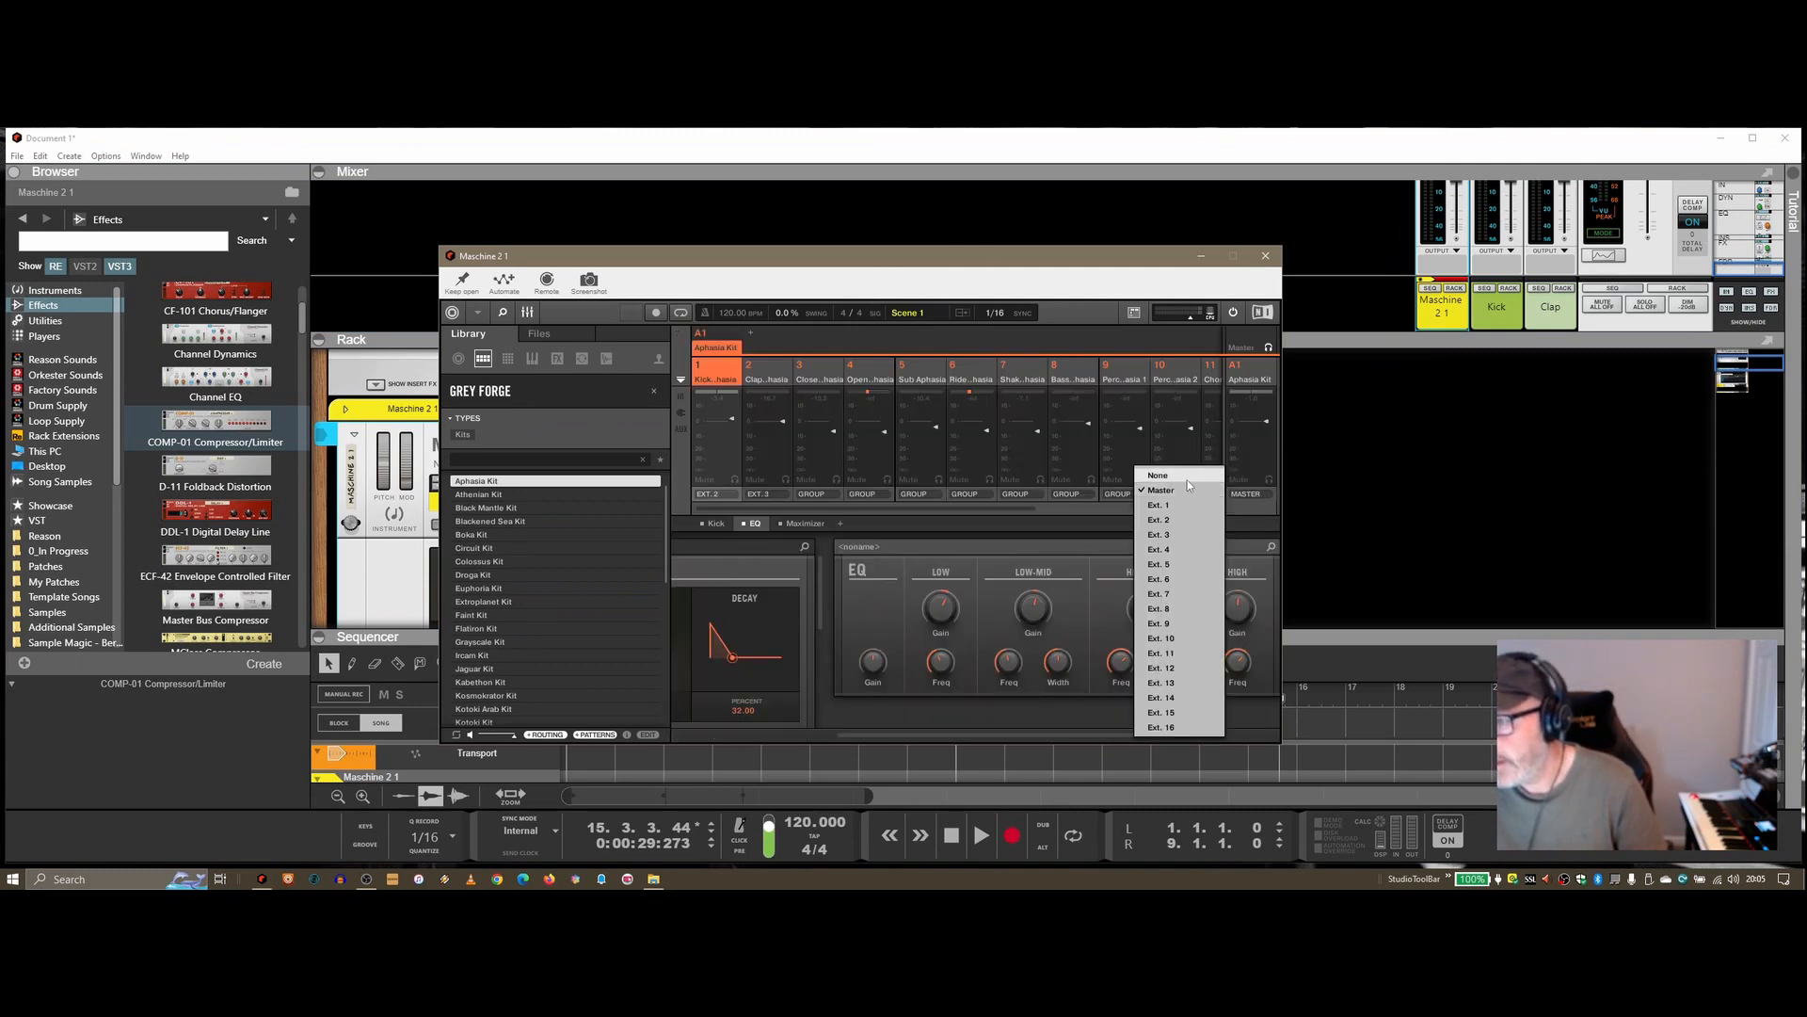
pyautogui.click(1188, 480)
pyautogui.click(982, 836)
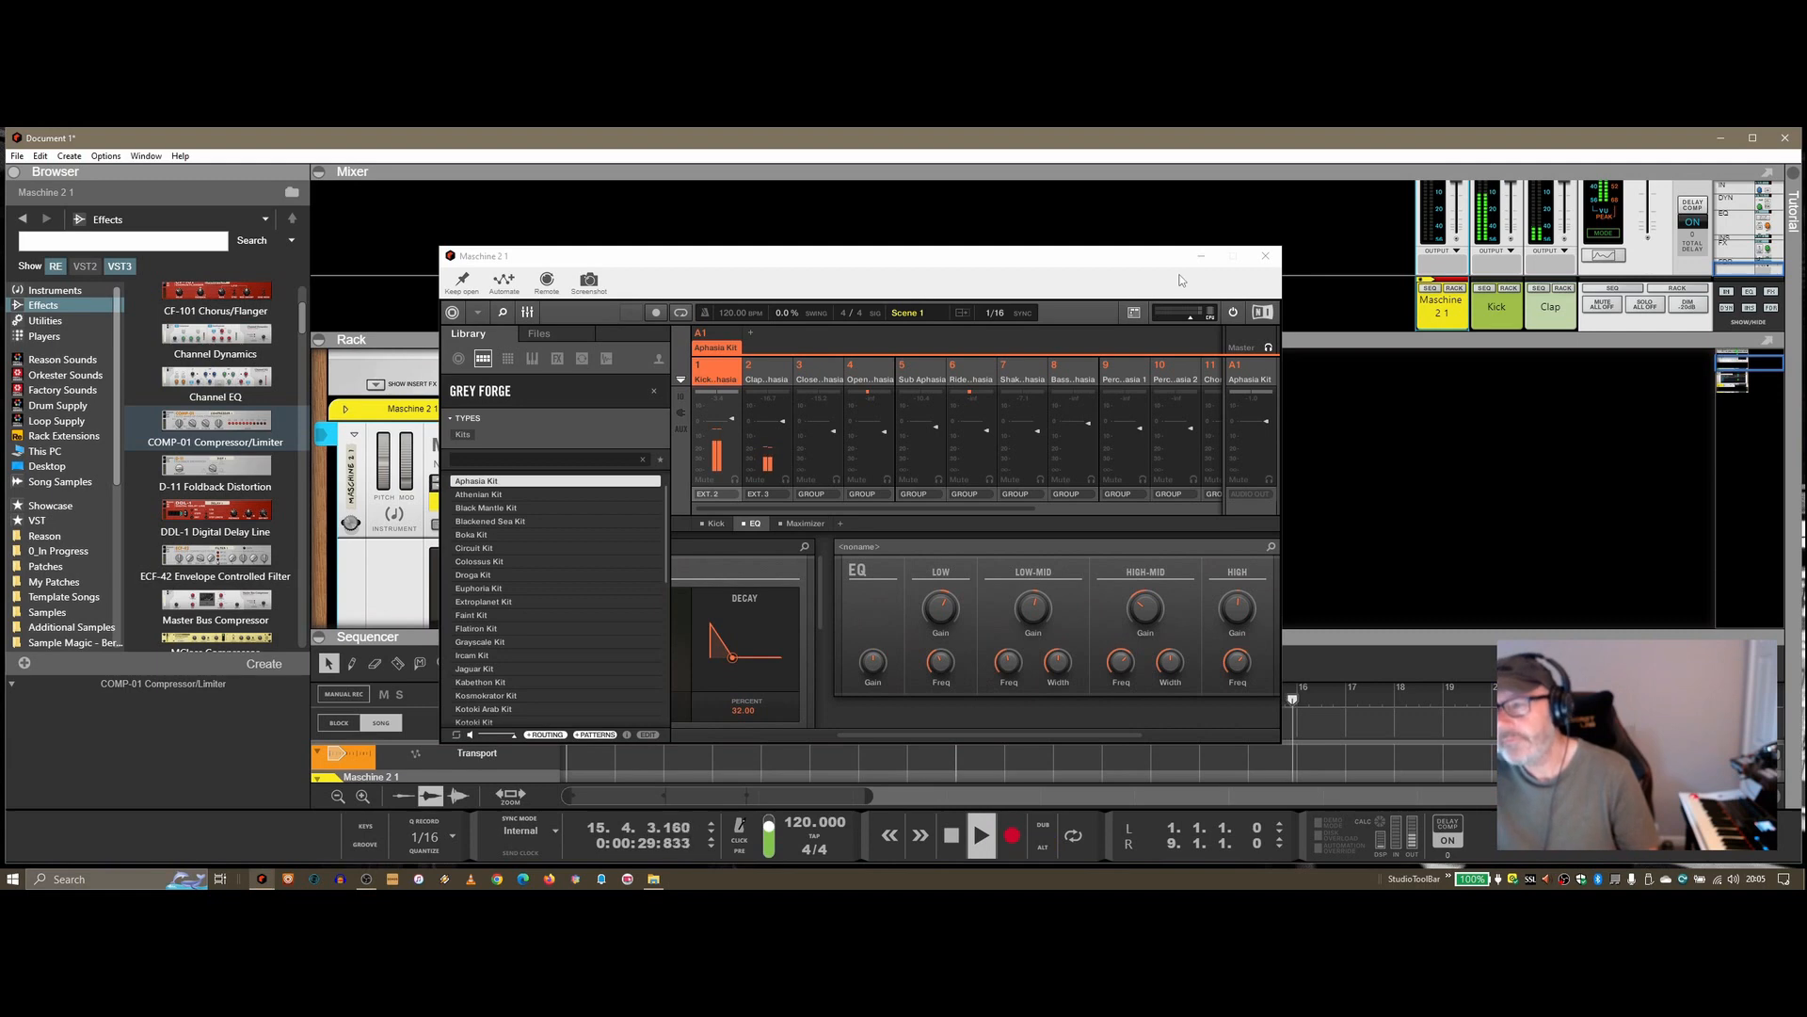
pyautogui.click(1265, 256)
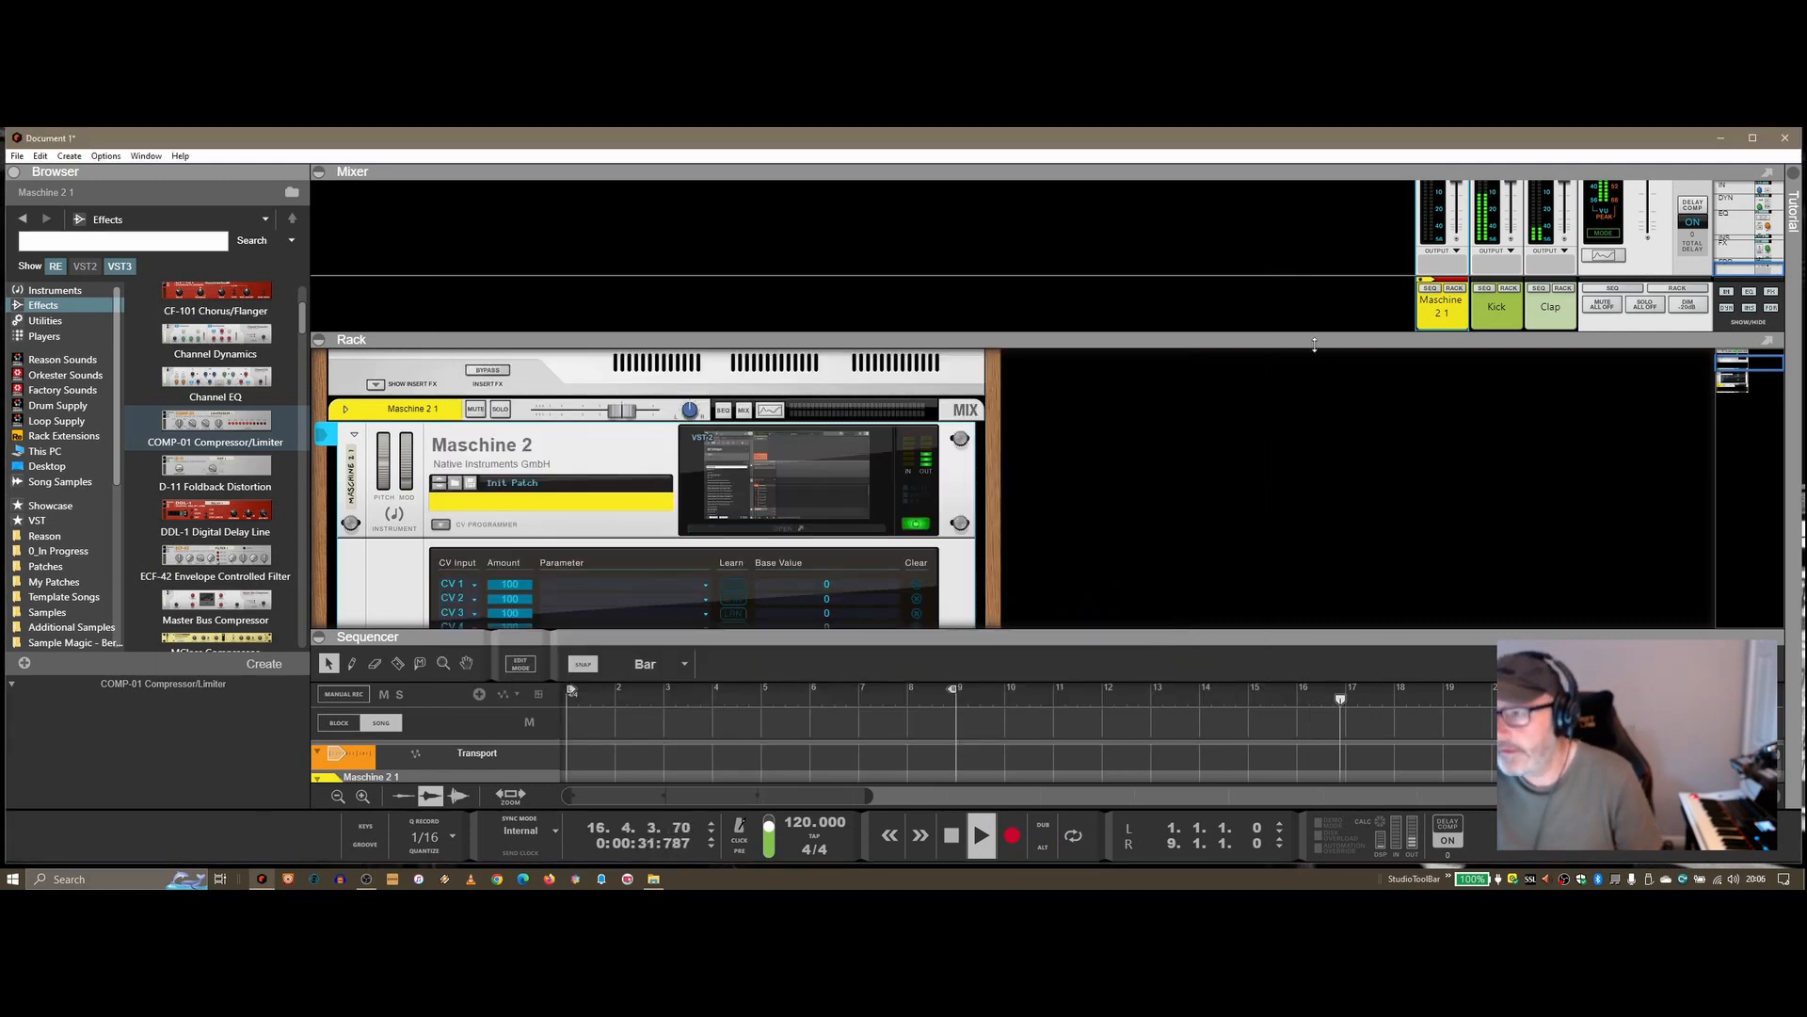
pyautogui.moveTo(1314, 340); pyautogui.dragTo(1327, 431)
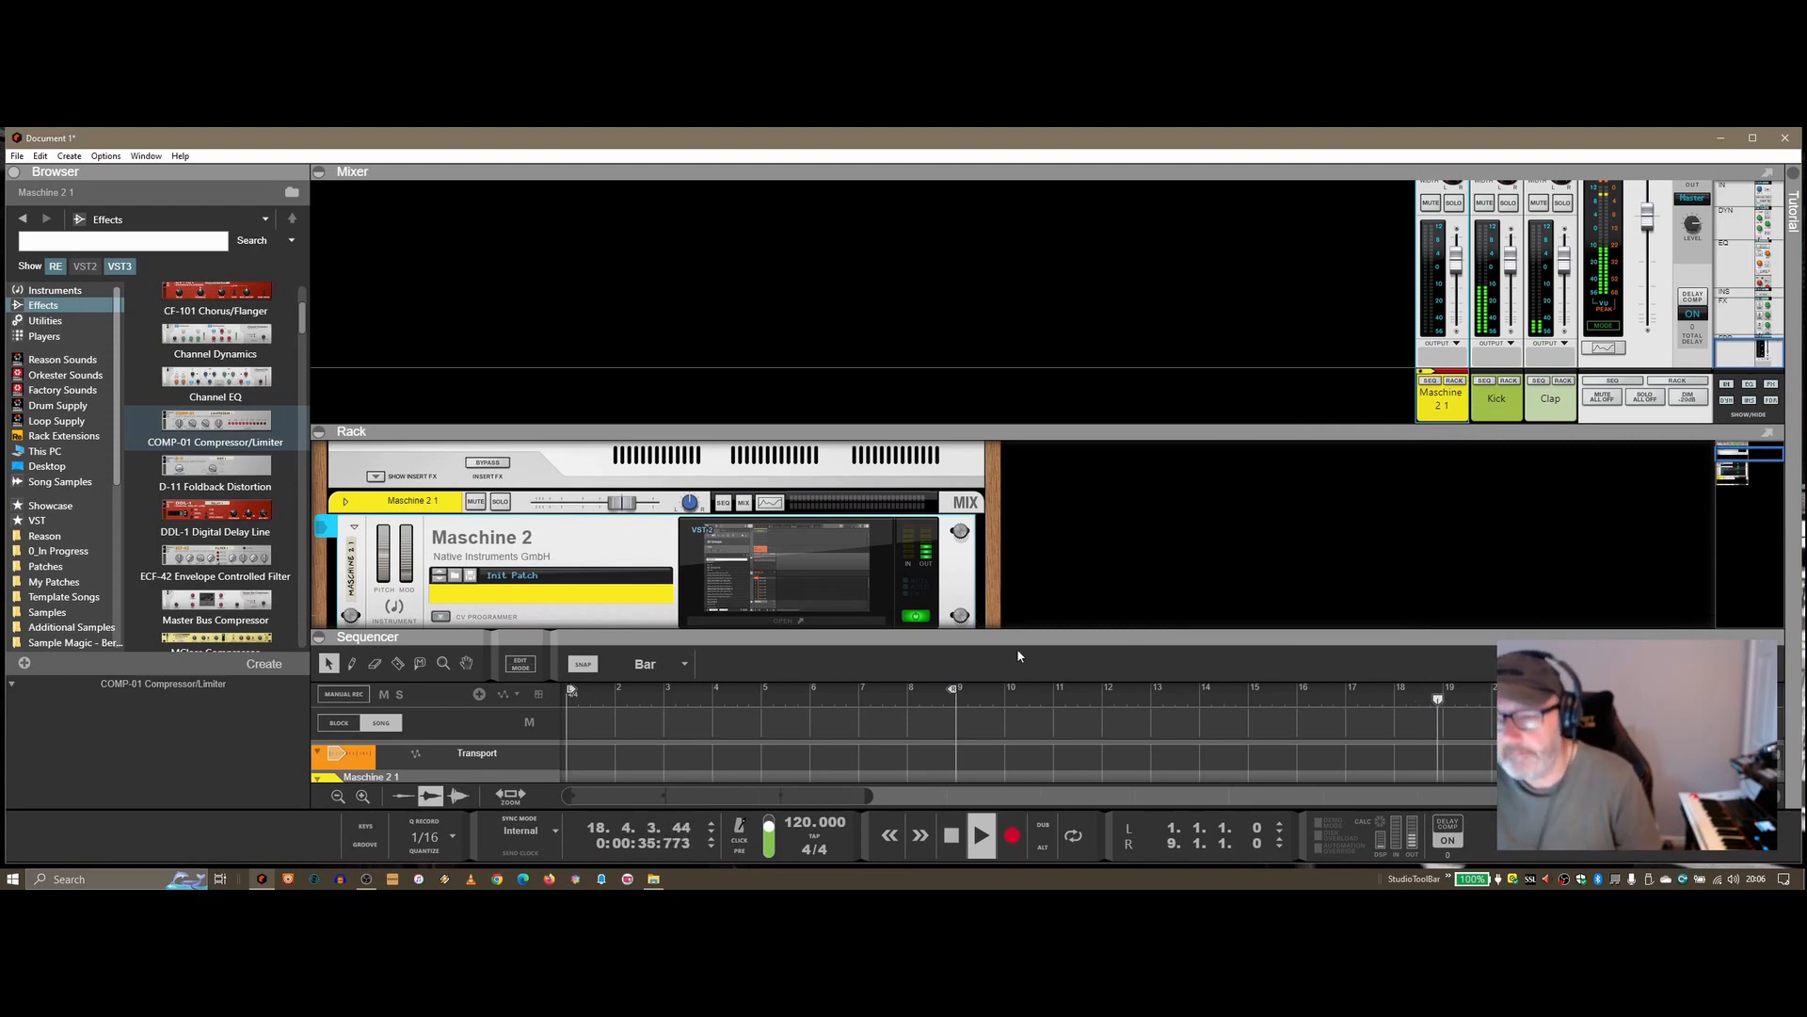
pyautogui.click(946, 836)
# Look at the Maschine pattern view, close the editor and rebalance the mixer, rack and sequencer heights.
pyautogui.click(761, 622)
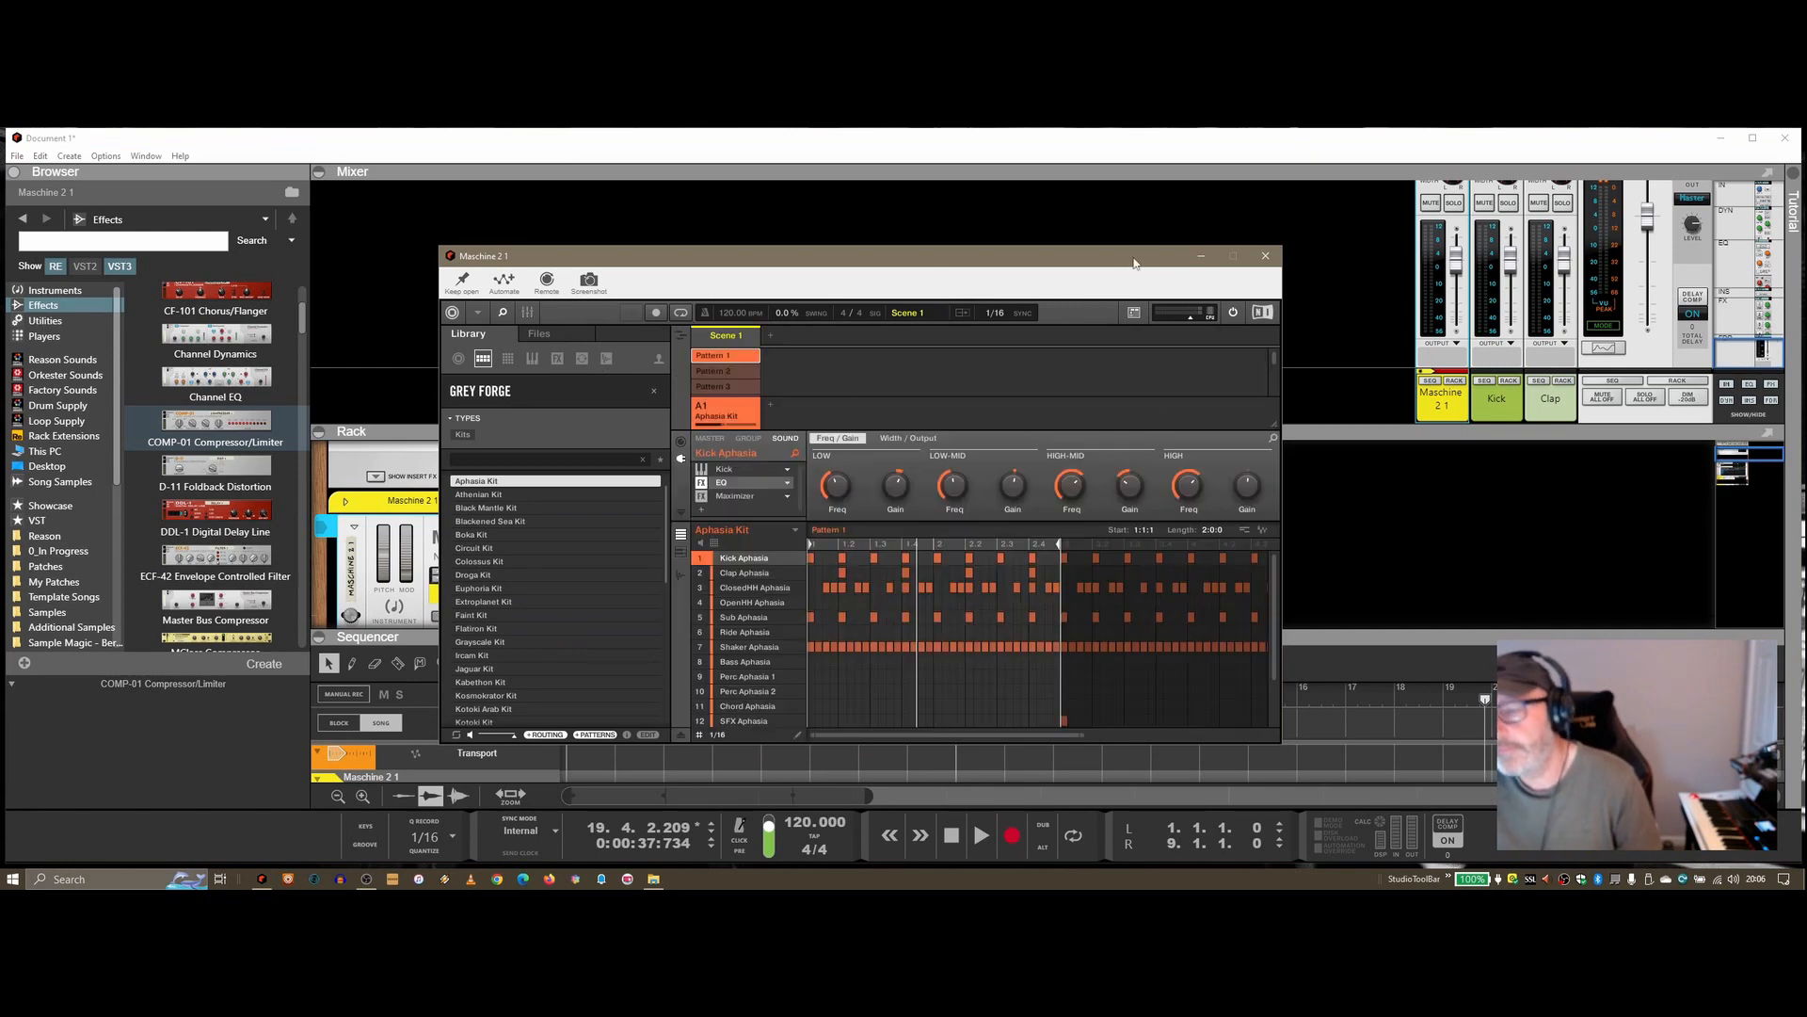
pyautogui.click(1265, 255)
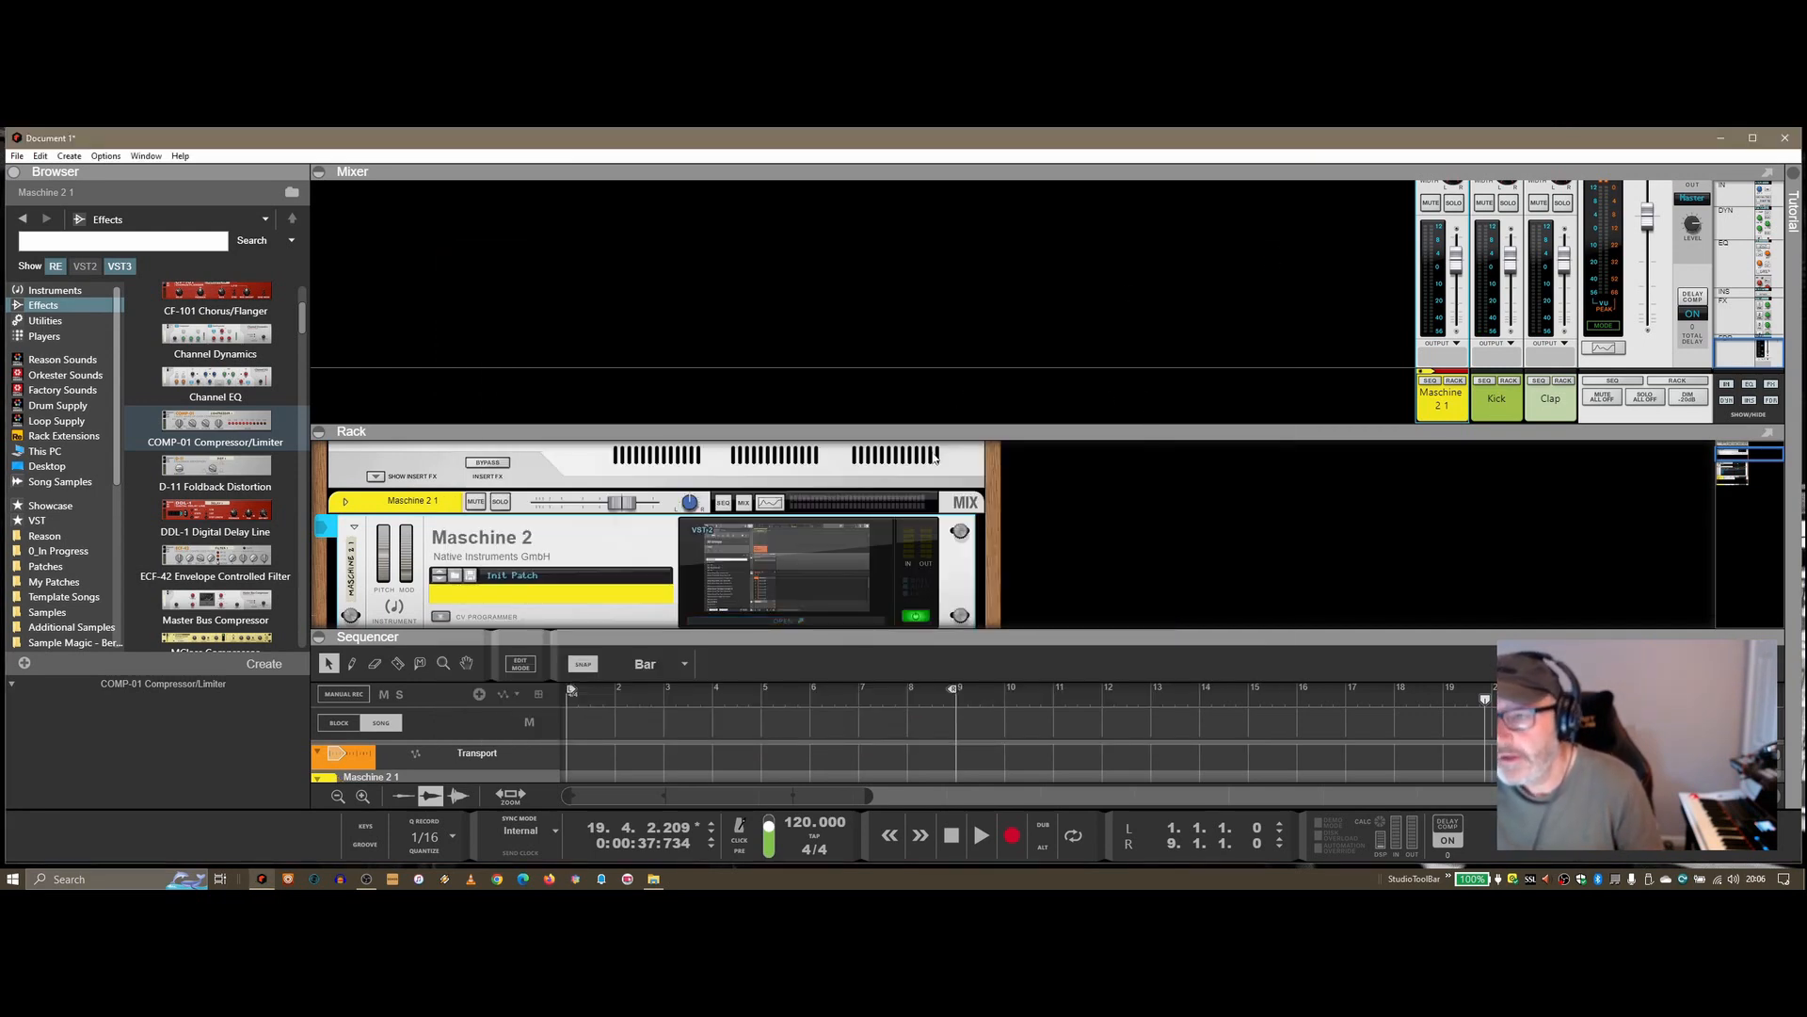
pyautogui.moveTo(938, 423); pyautogui.dragTo(938, 344)
pyautogui.moveTo(1026, 633); pyautogui.dragTo(1026, 582)
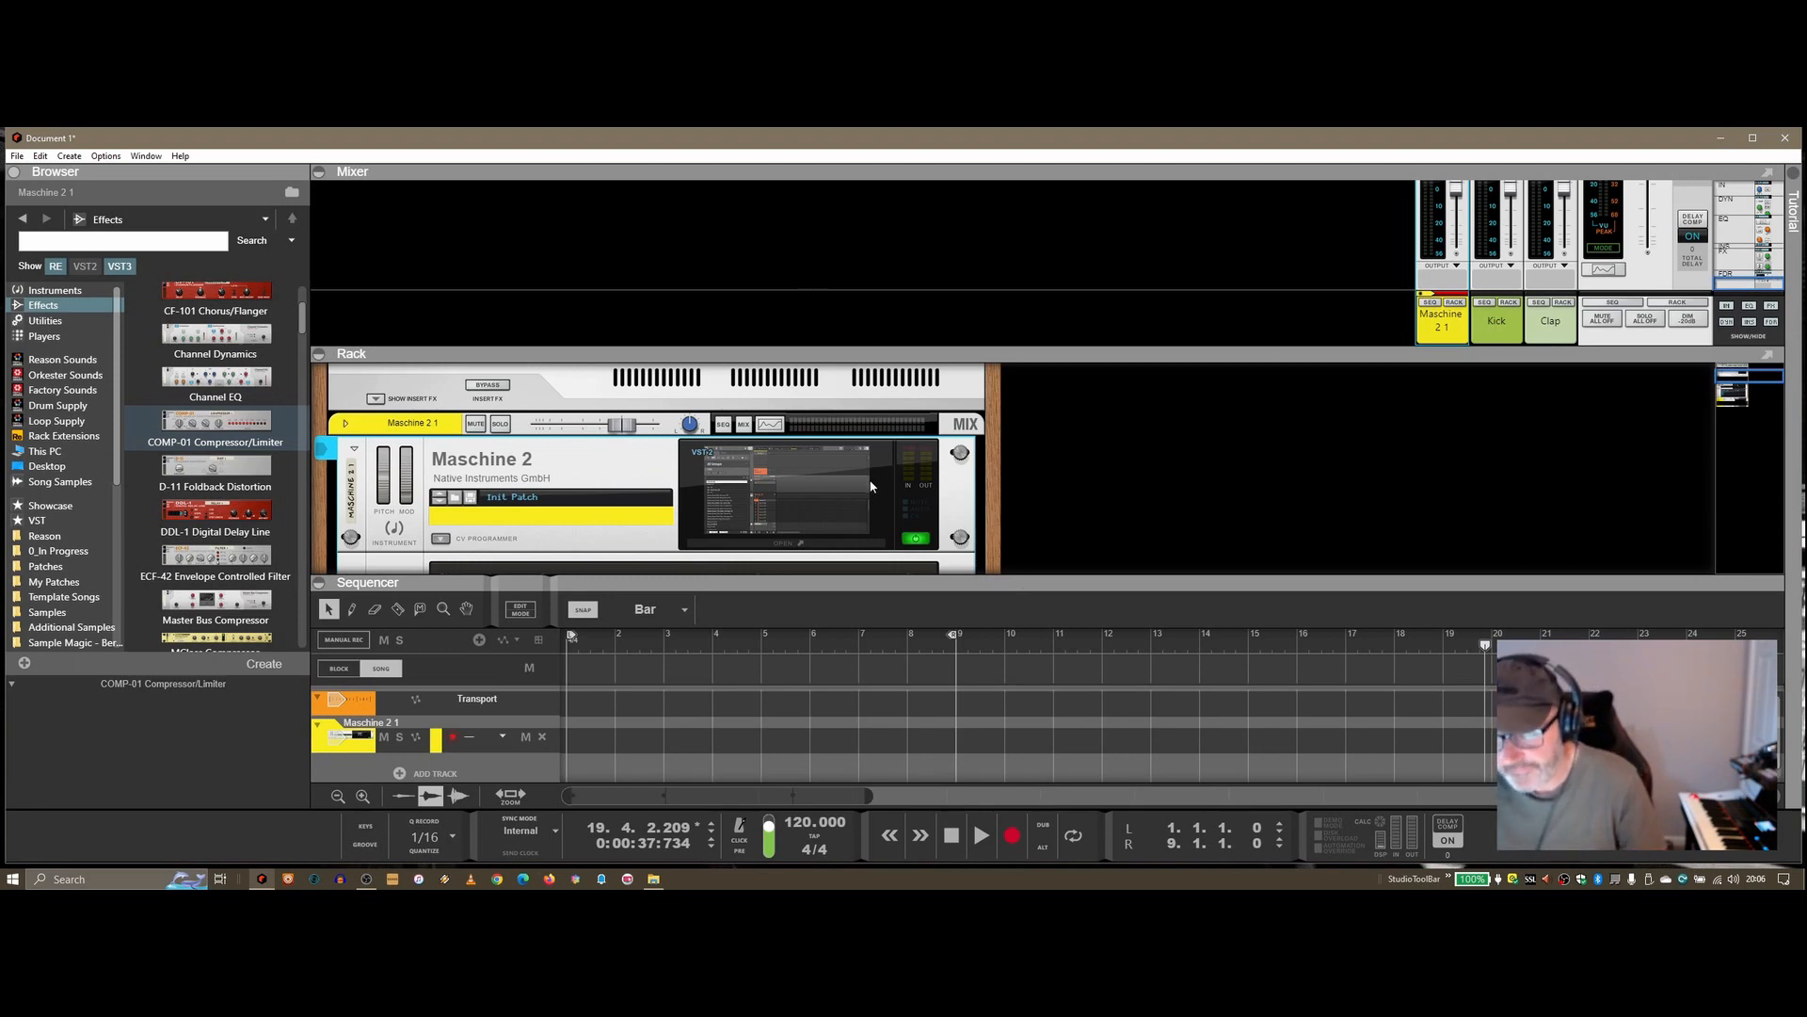
pyautogui.moveTo(1024, 354); pyautogui.dragTo(1026, 375)
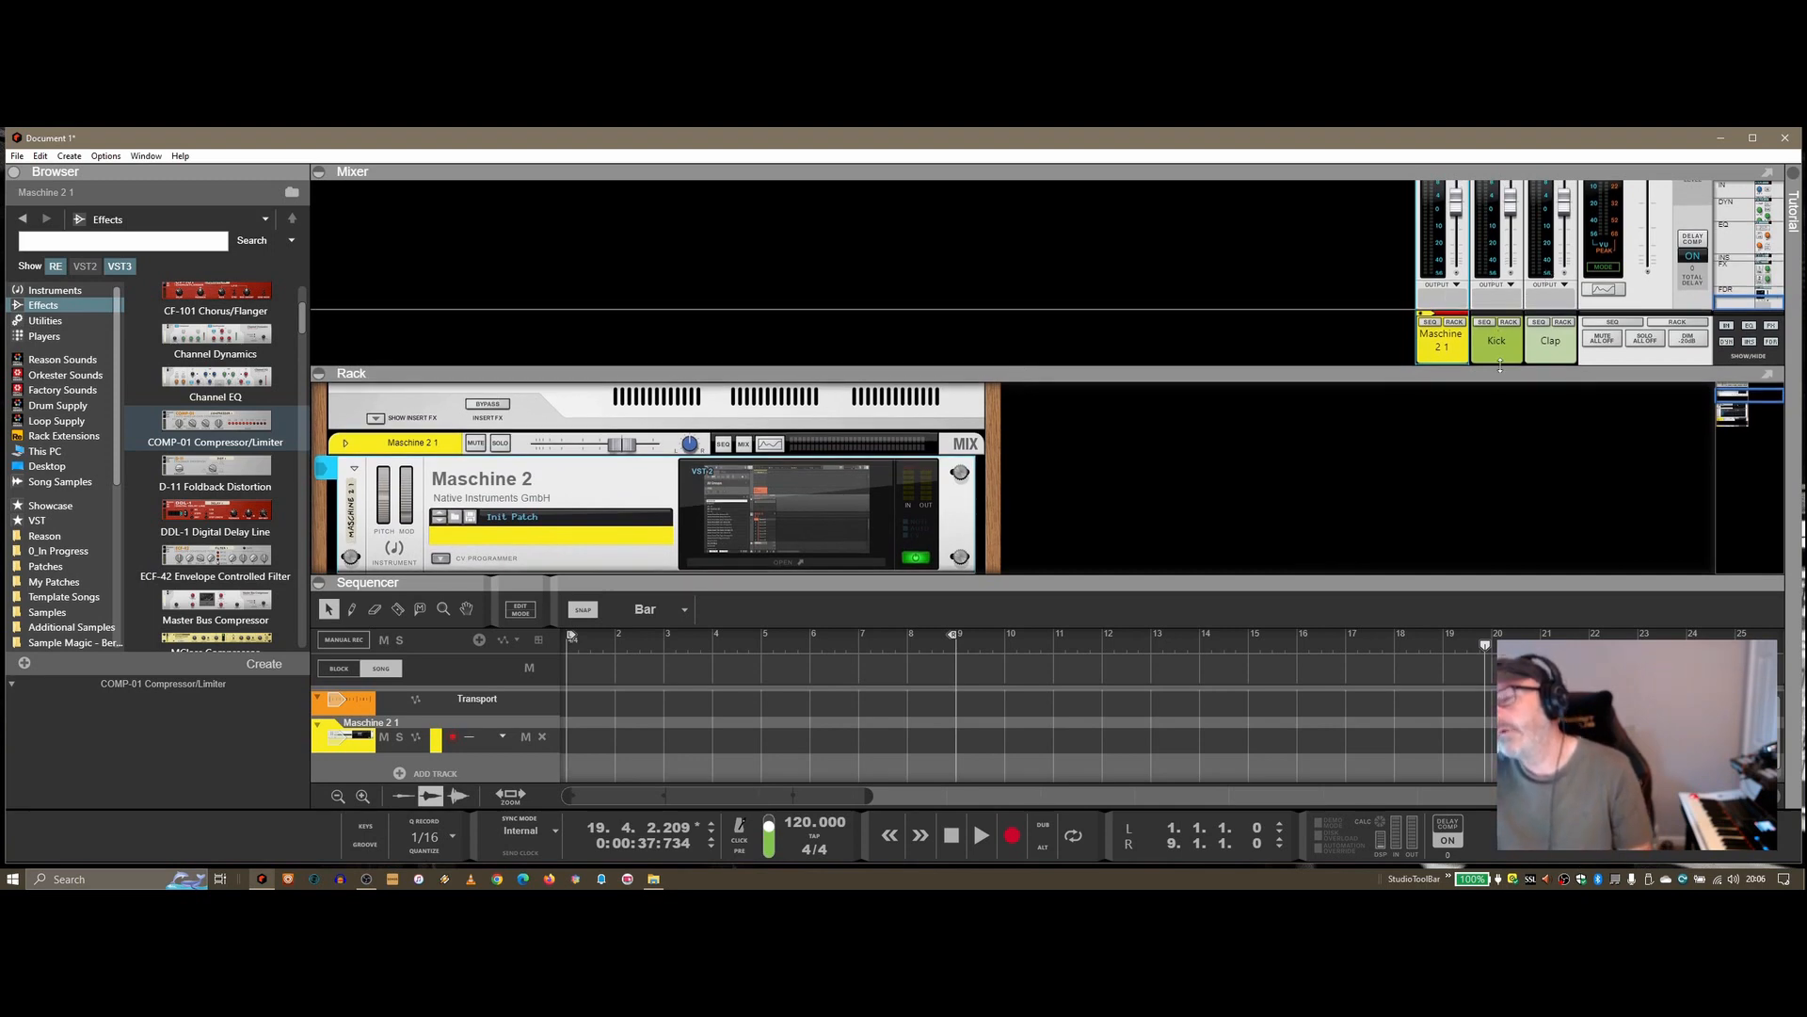
pyautogui.scroll(2, 1485, 363)
pyautogui.scroll(-1, 1484, 363)
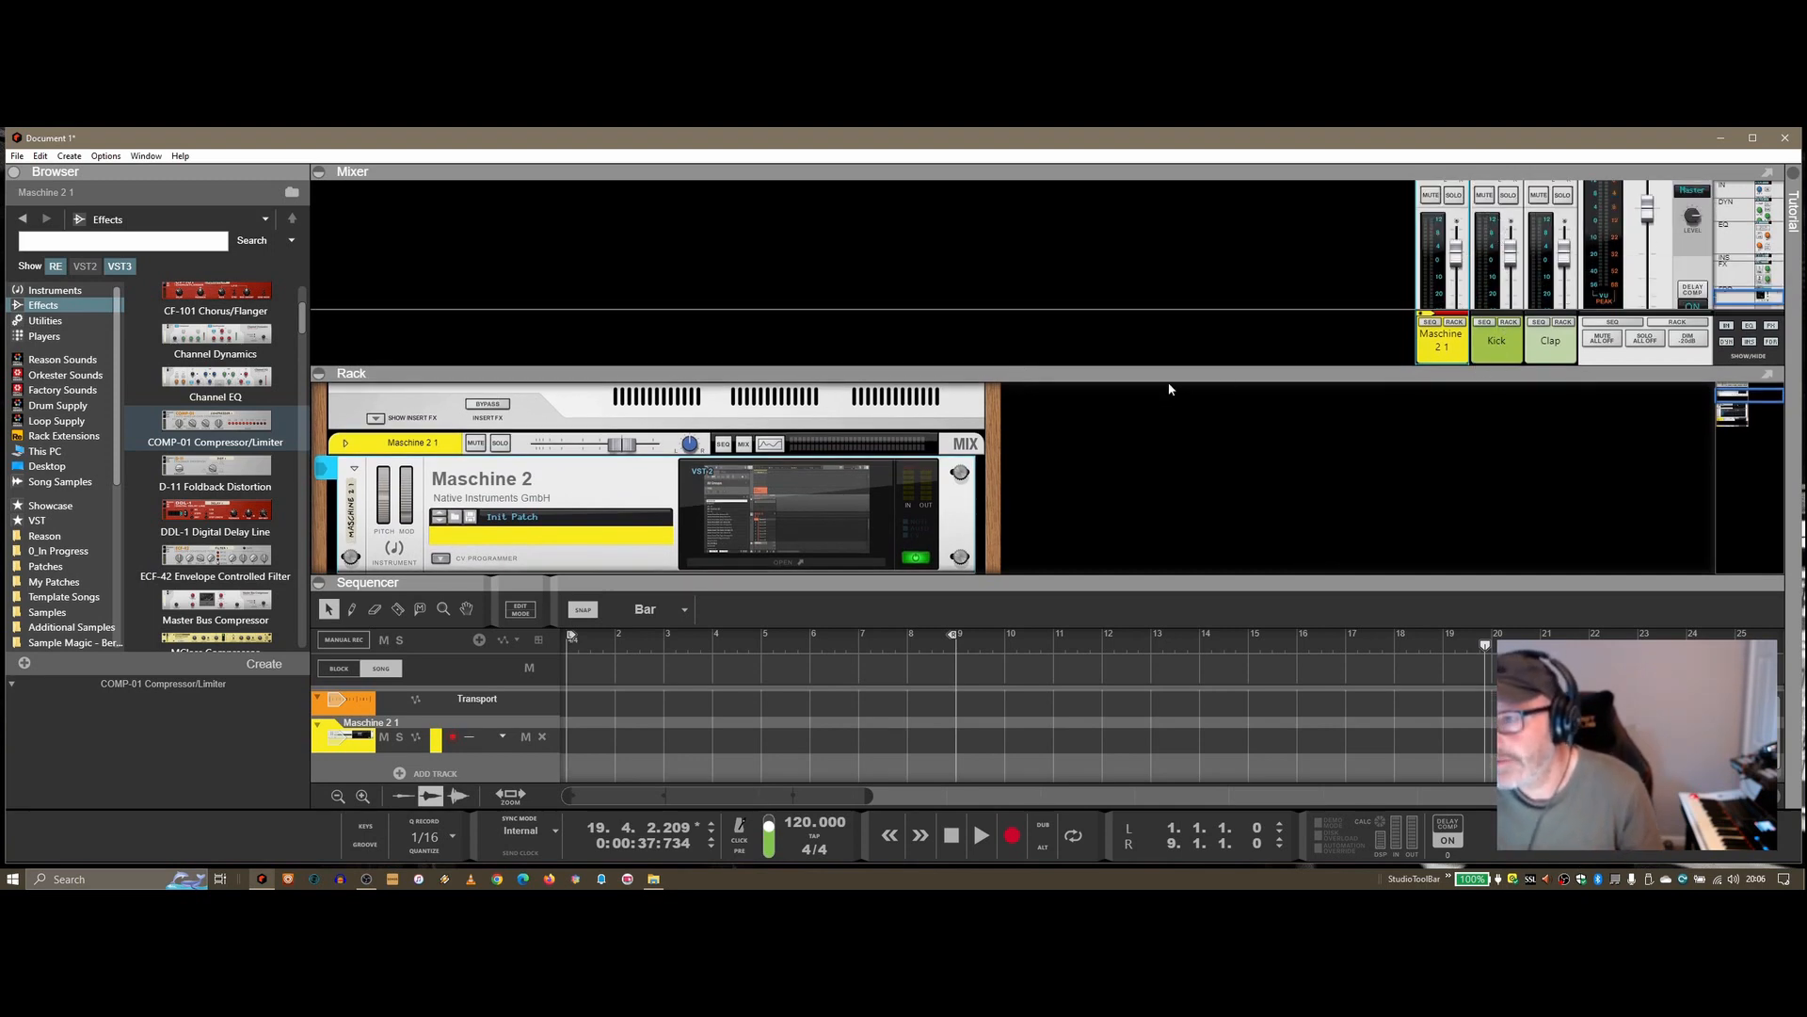
pyautogui.moveTo(817, 584); pyautogui.dragTo(806, 554)
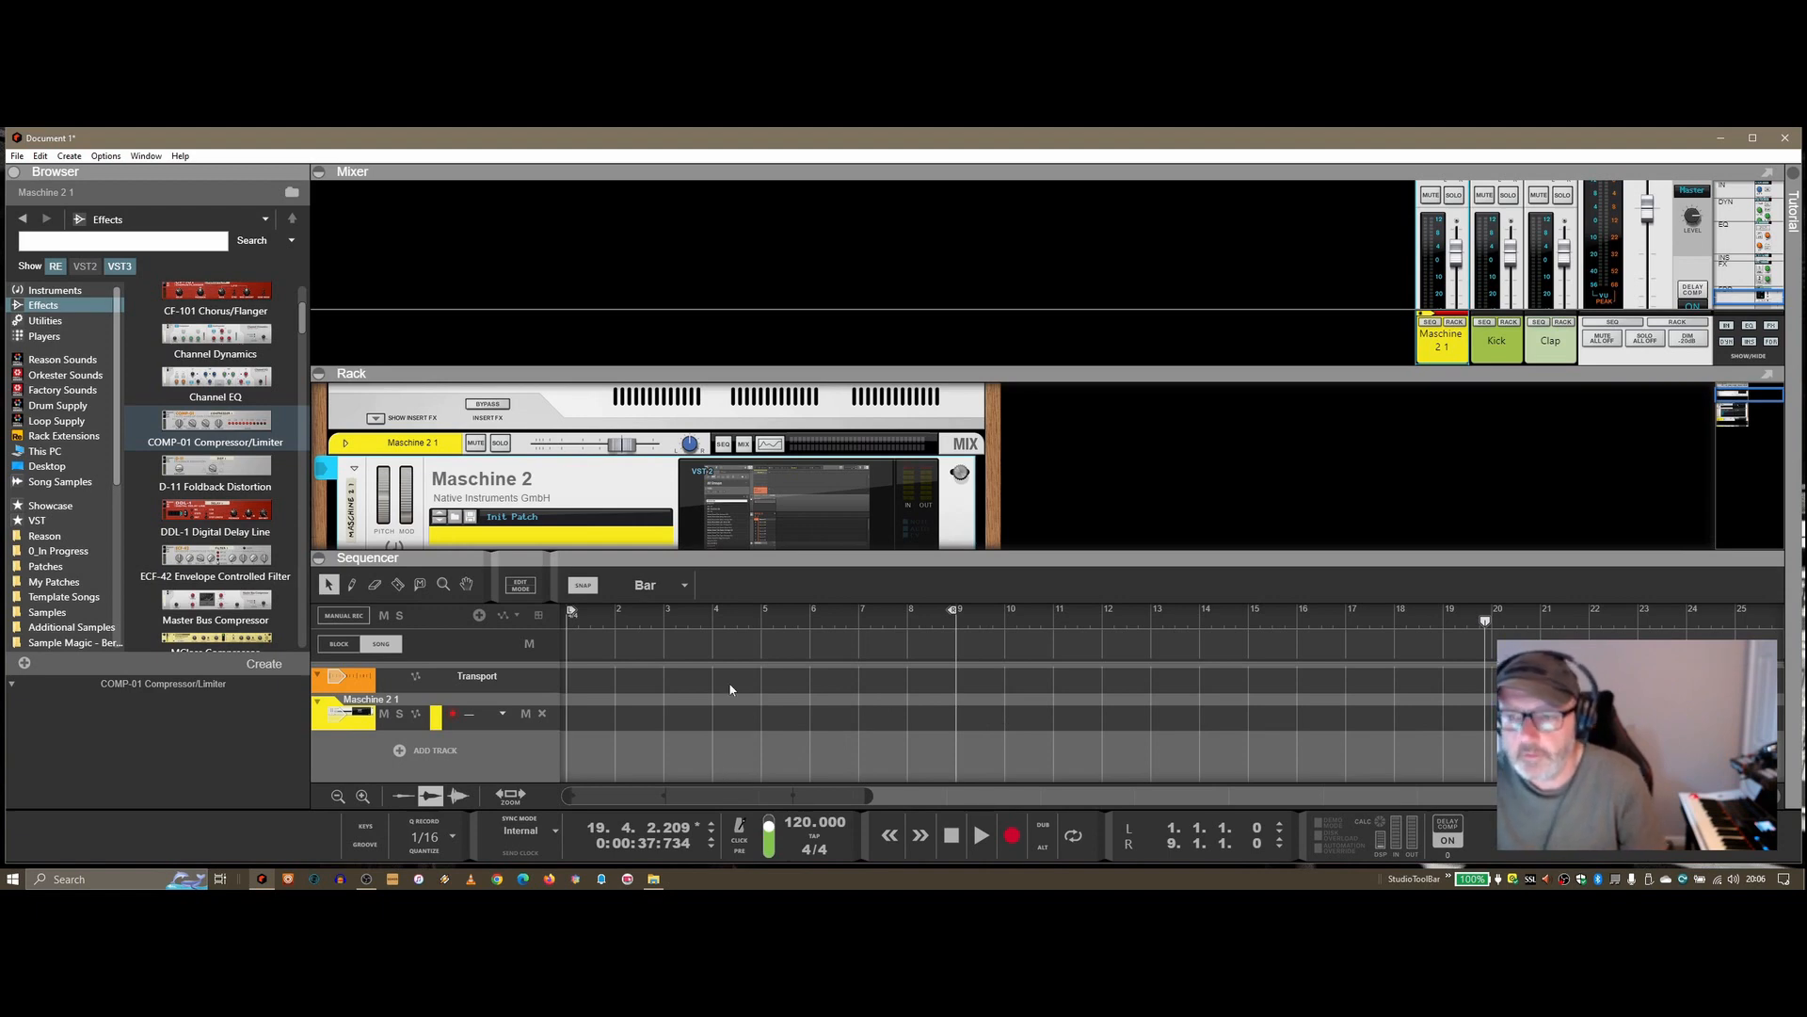
pyautogui.moveTo(807, 551); pyautogui.dragTo(815, 577)
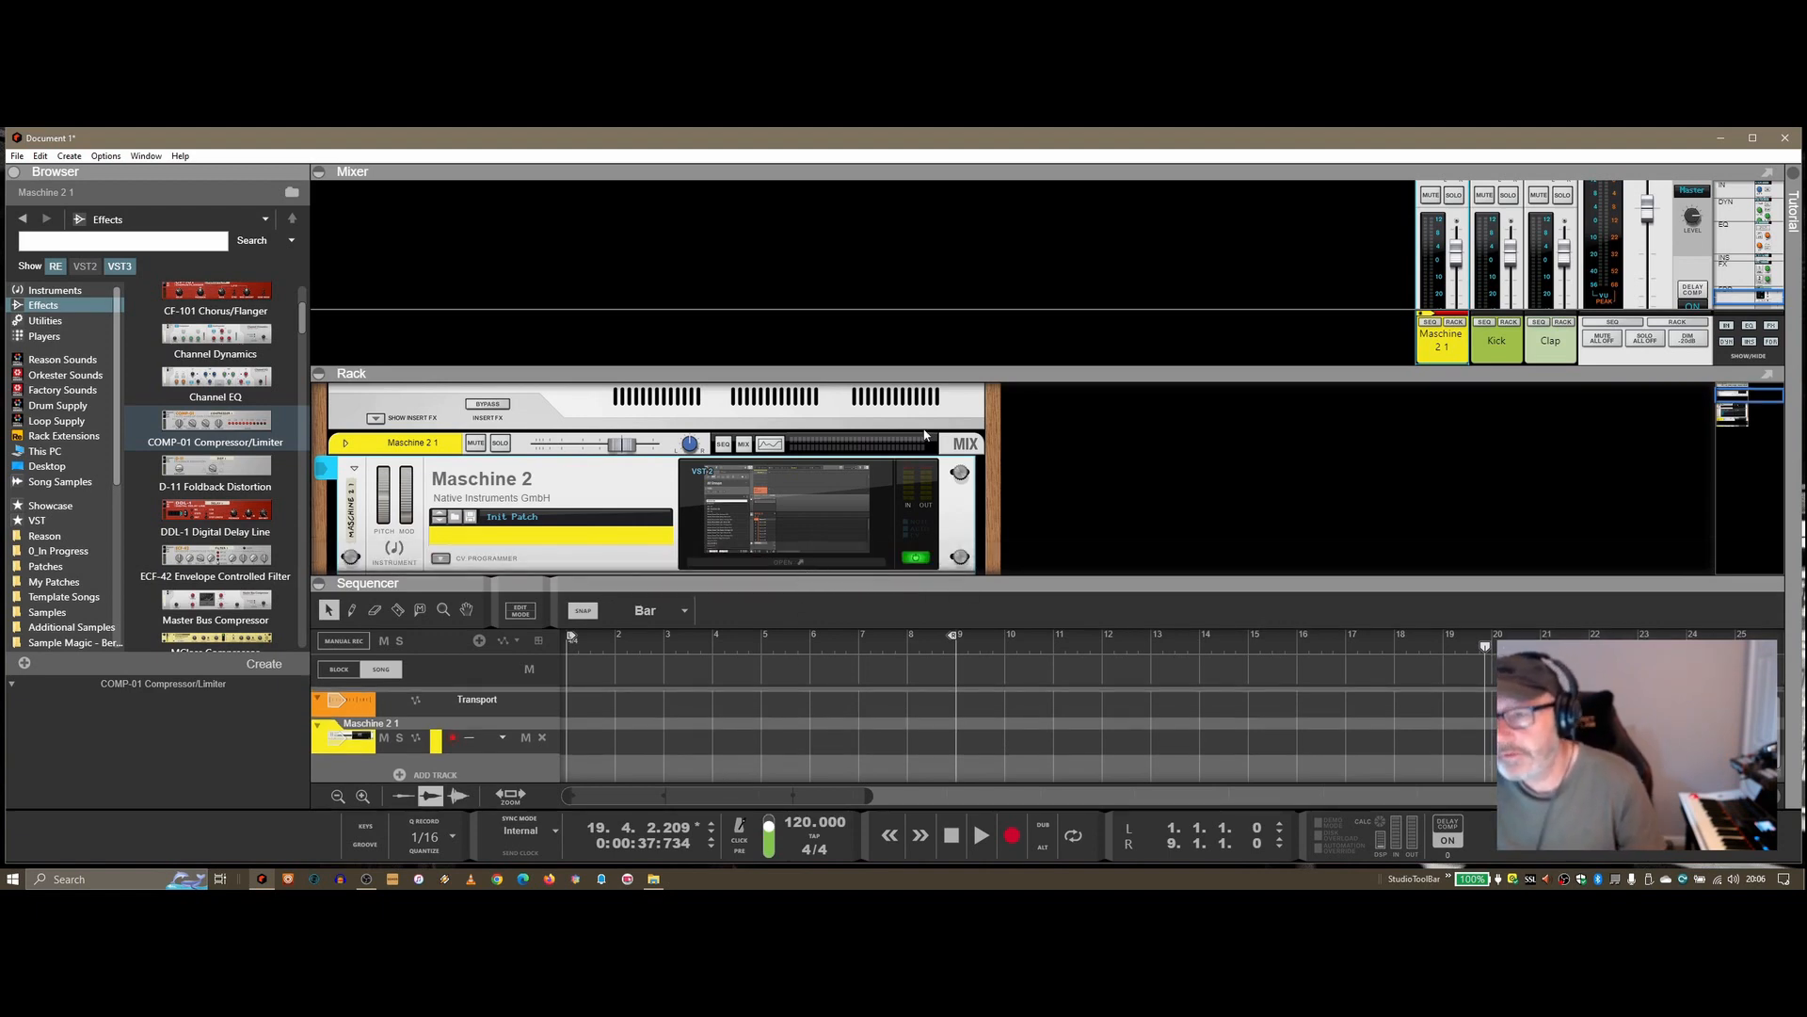
pyautogui.moveTo(978, 380); pyautogui.dragTo(979, 404)
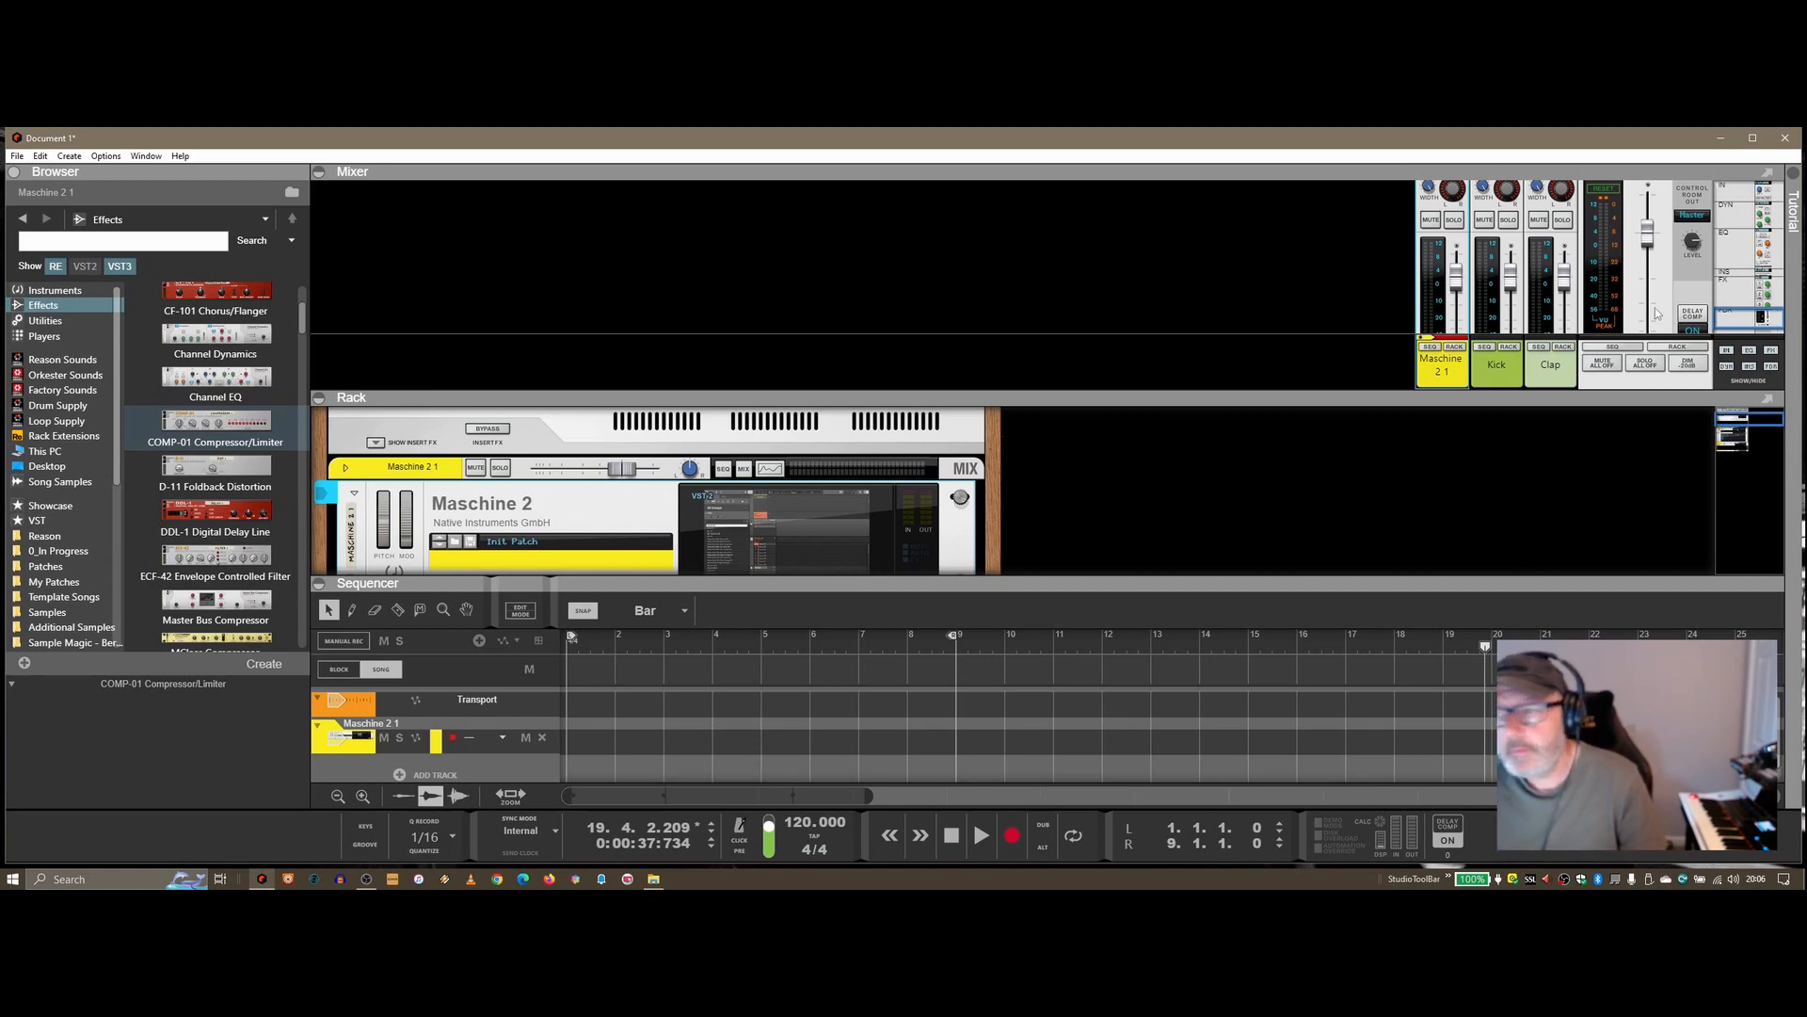
# Automate the Kick mix channel's Mute with an eight-bar clip from bar 1 that switches the mute on at bar 5.
pyautogui.rightClick(1487, 221)
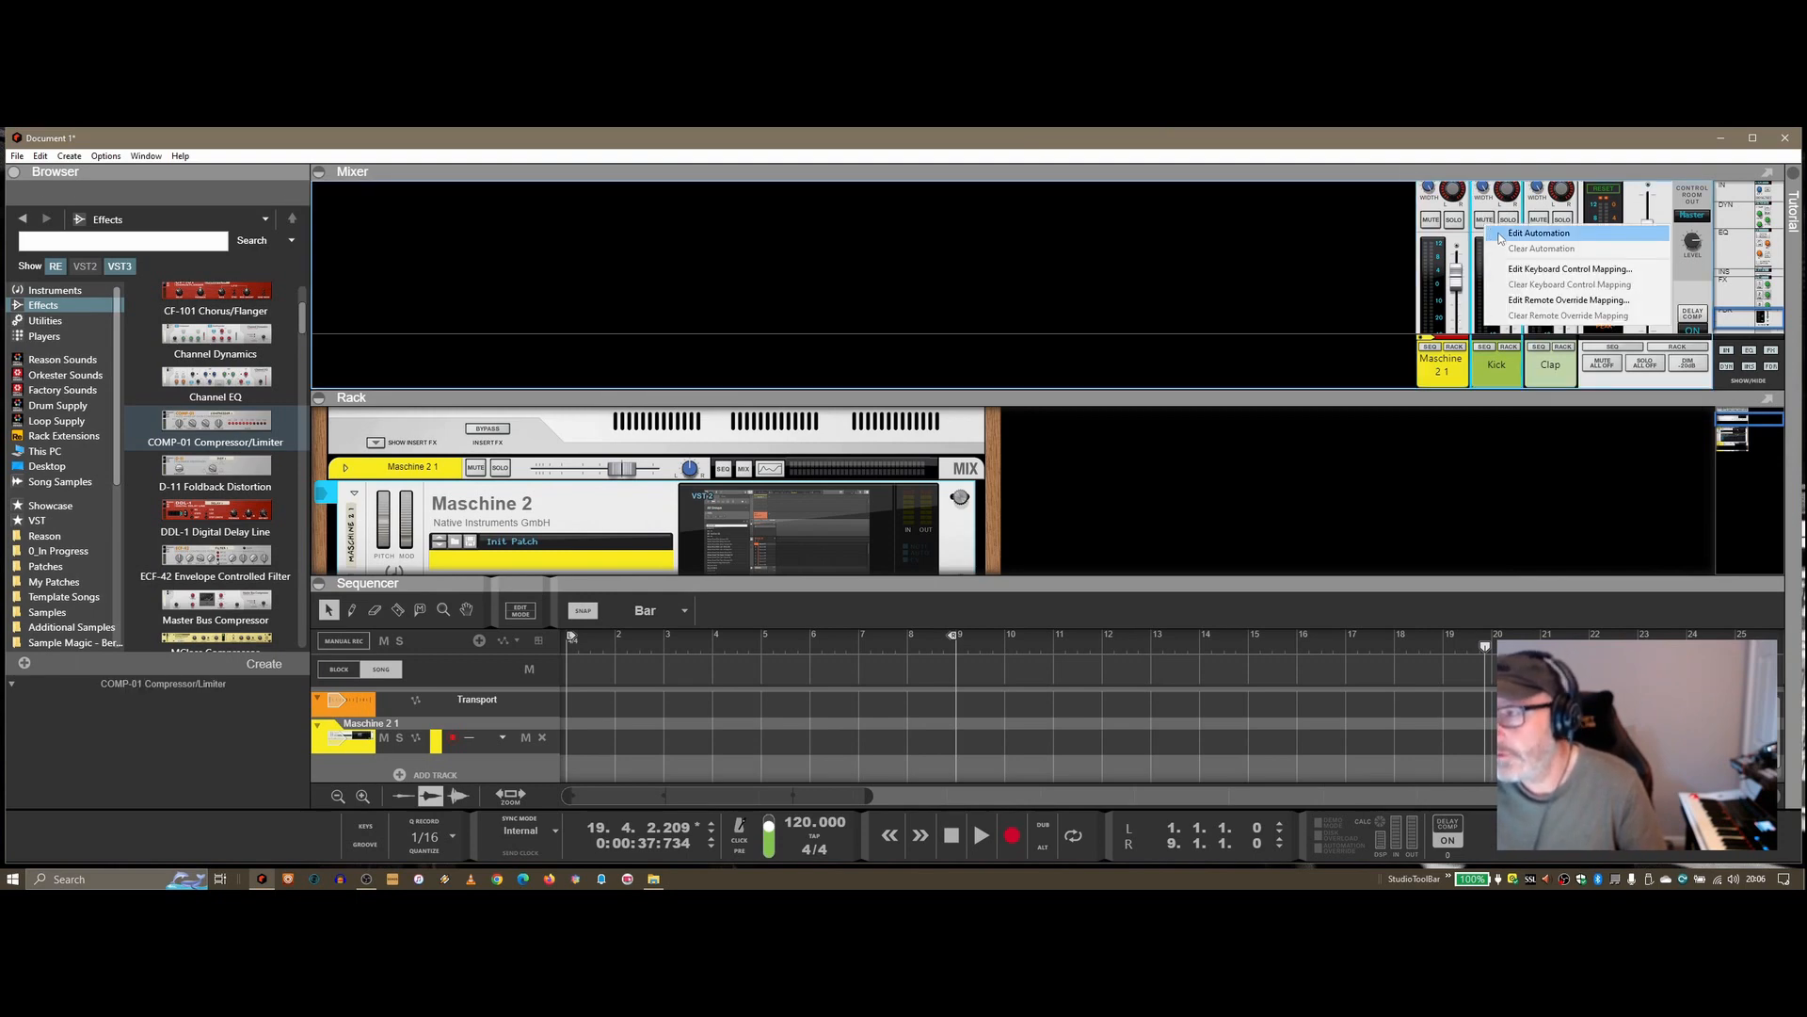
pyautogui.click(1500, 238)
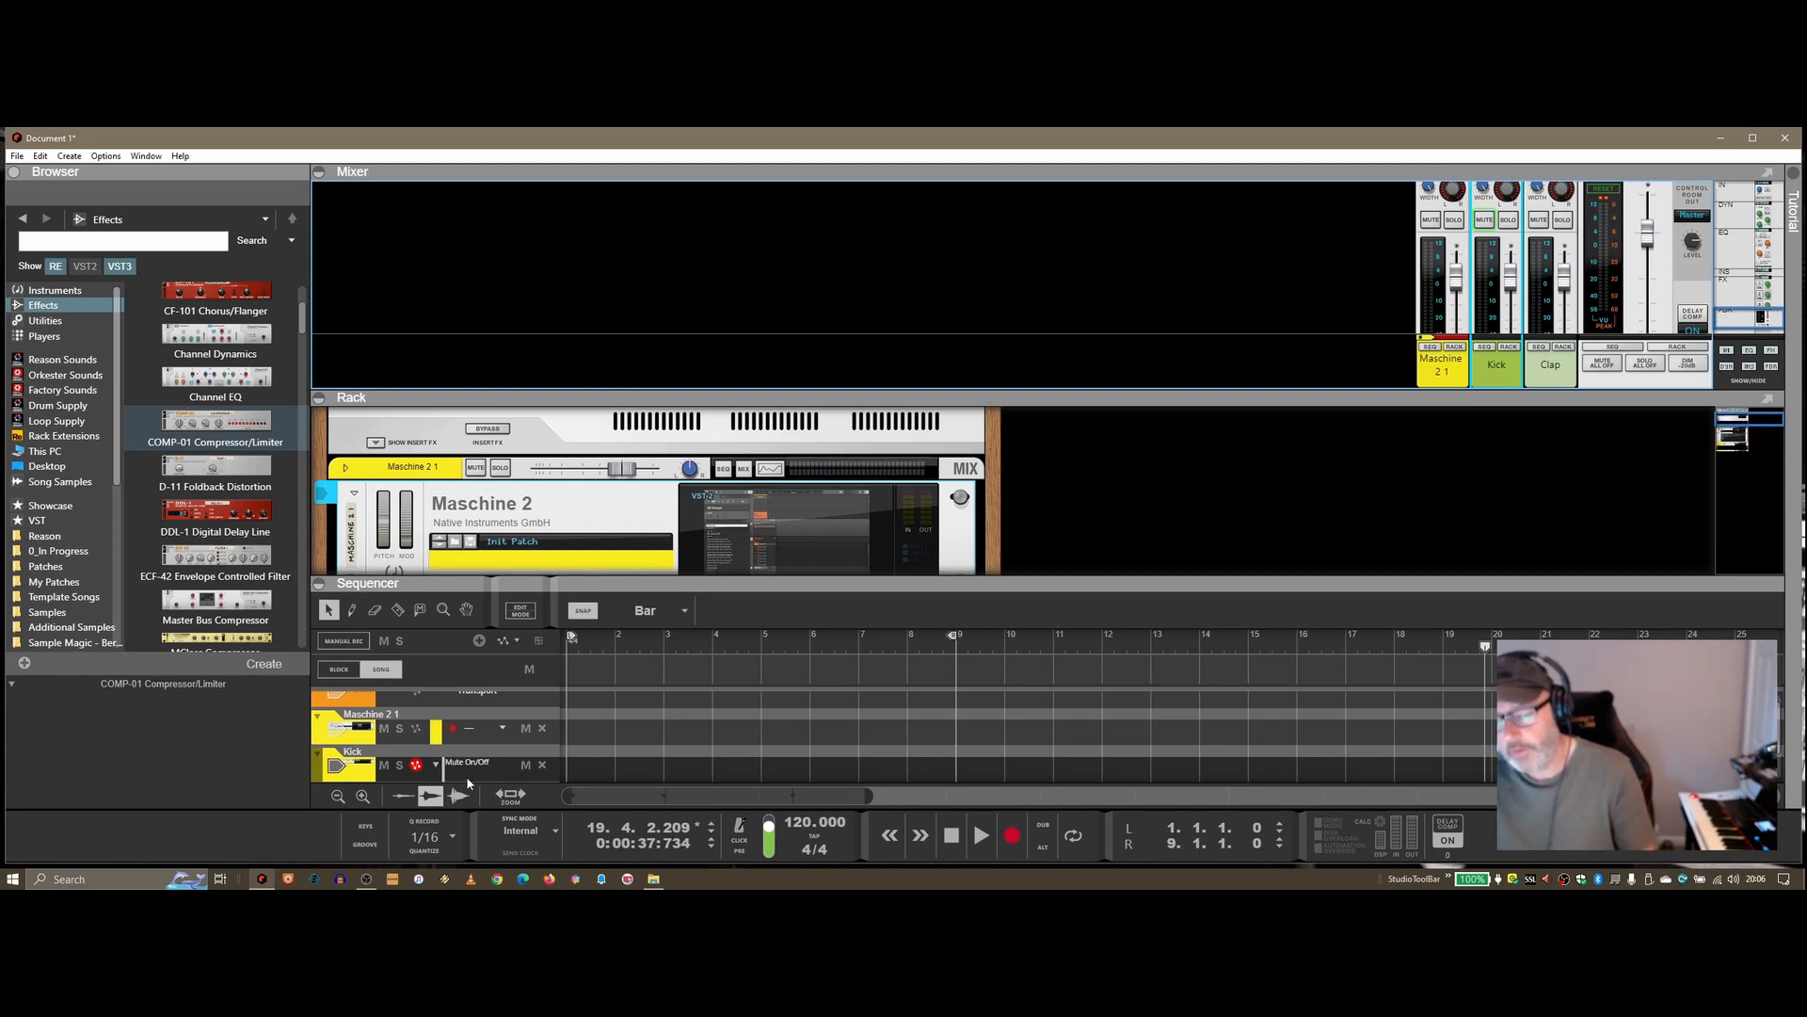
pyautogui.doubleClick(583, 772)
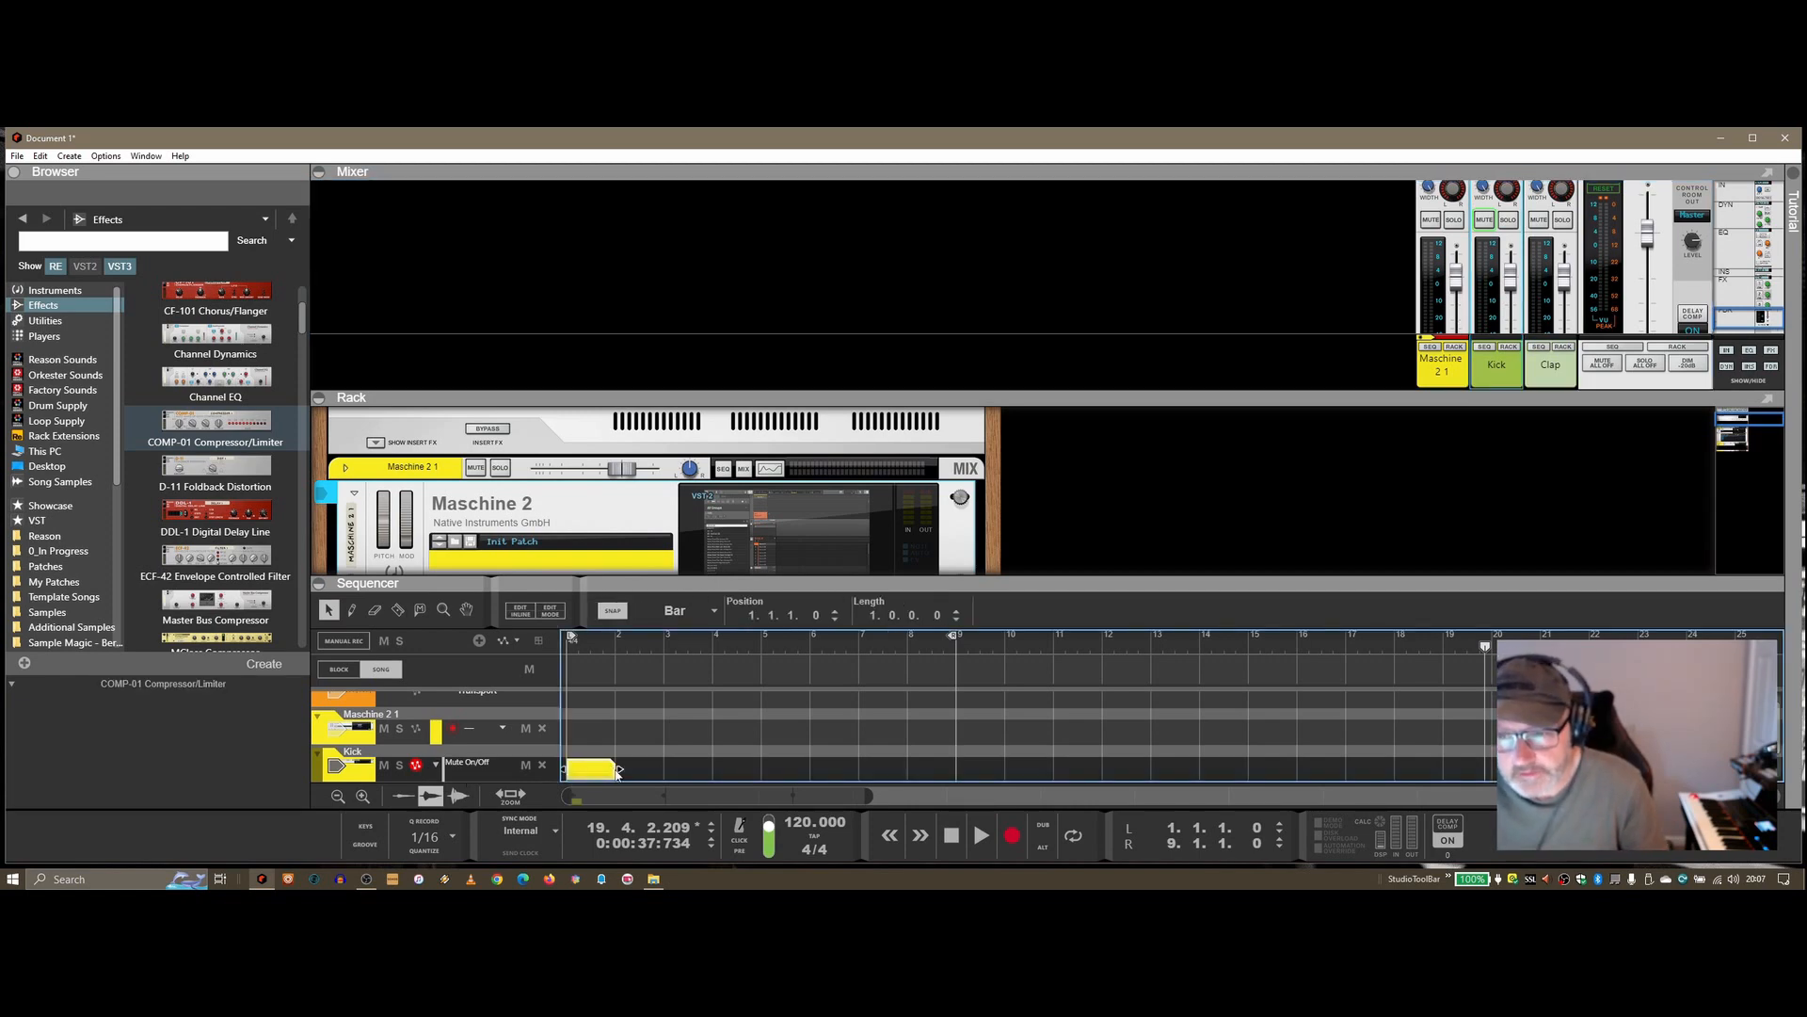
pyautogui.moveTo(618, 769); pyautogui.dragTo(954, 769)
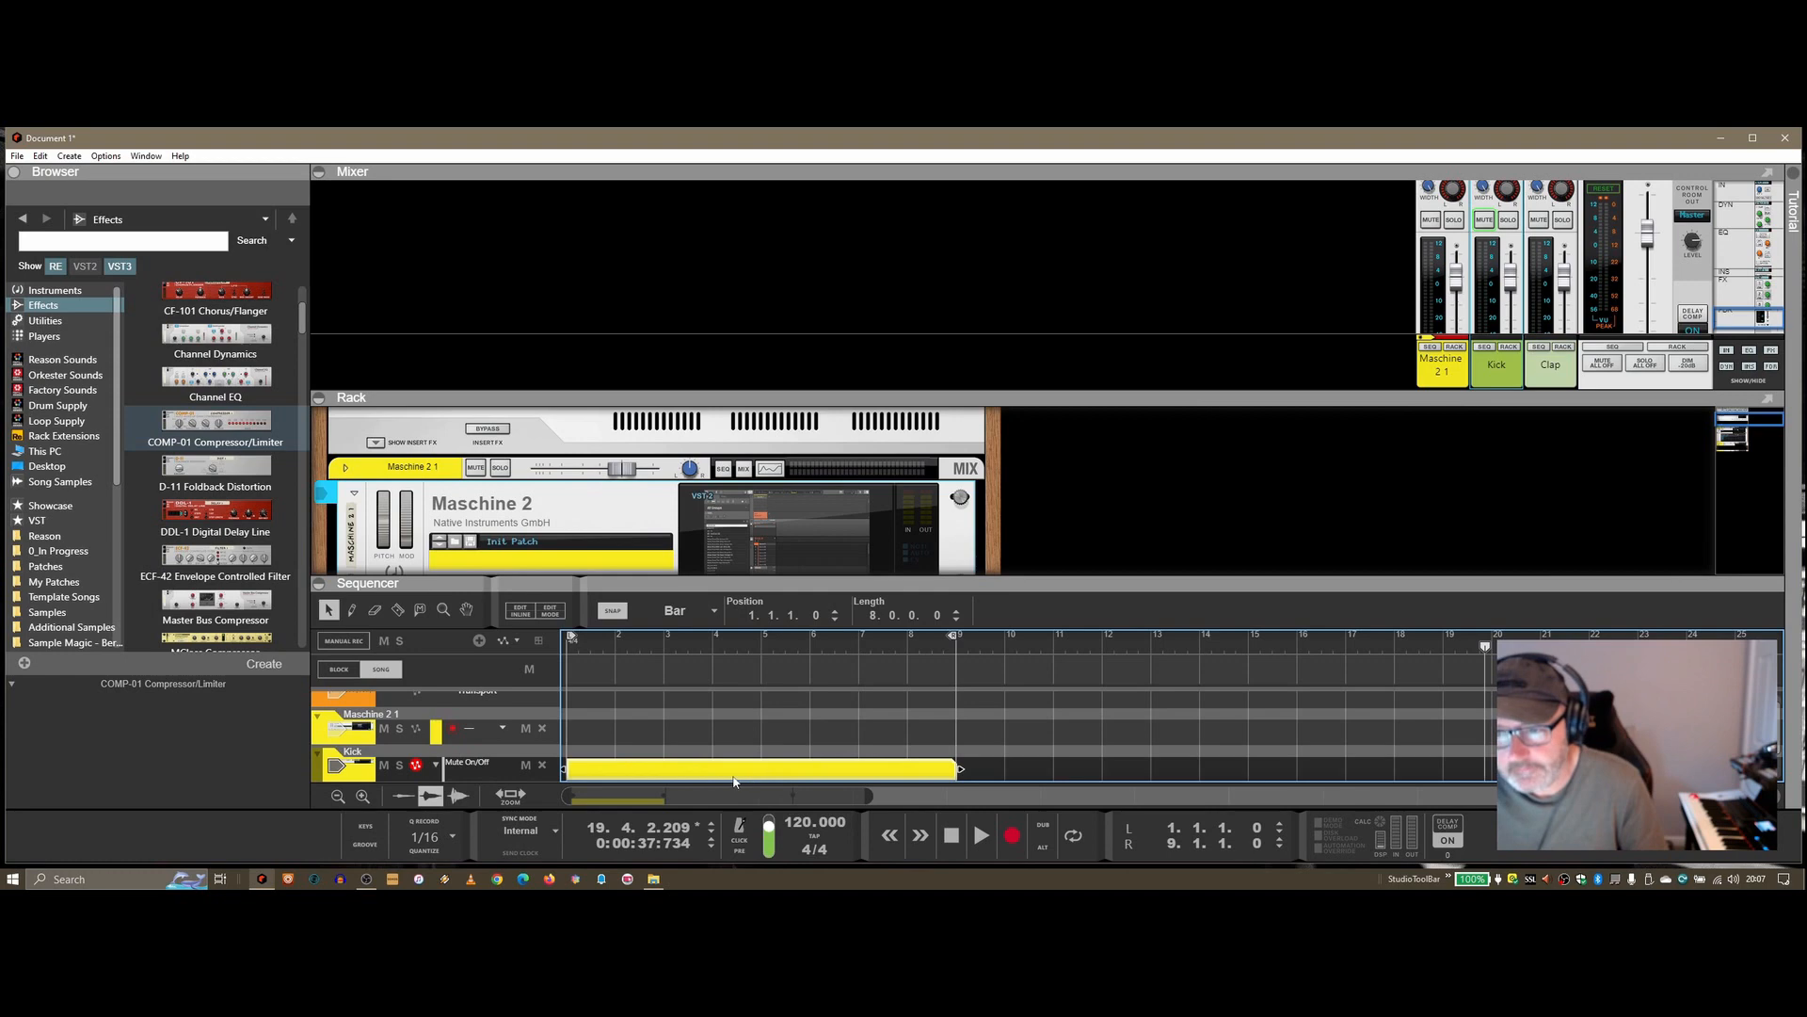
pyautogui.doubleClick(733, 772)
pyautogui.click(576, 777)
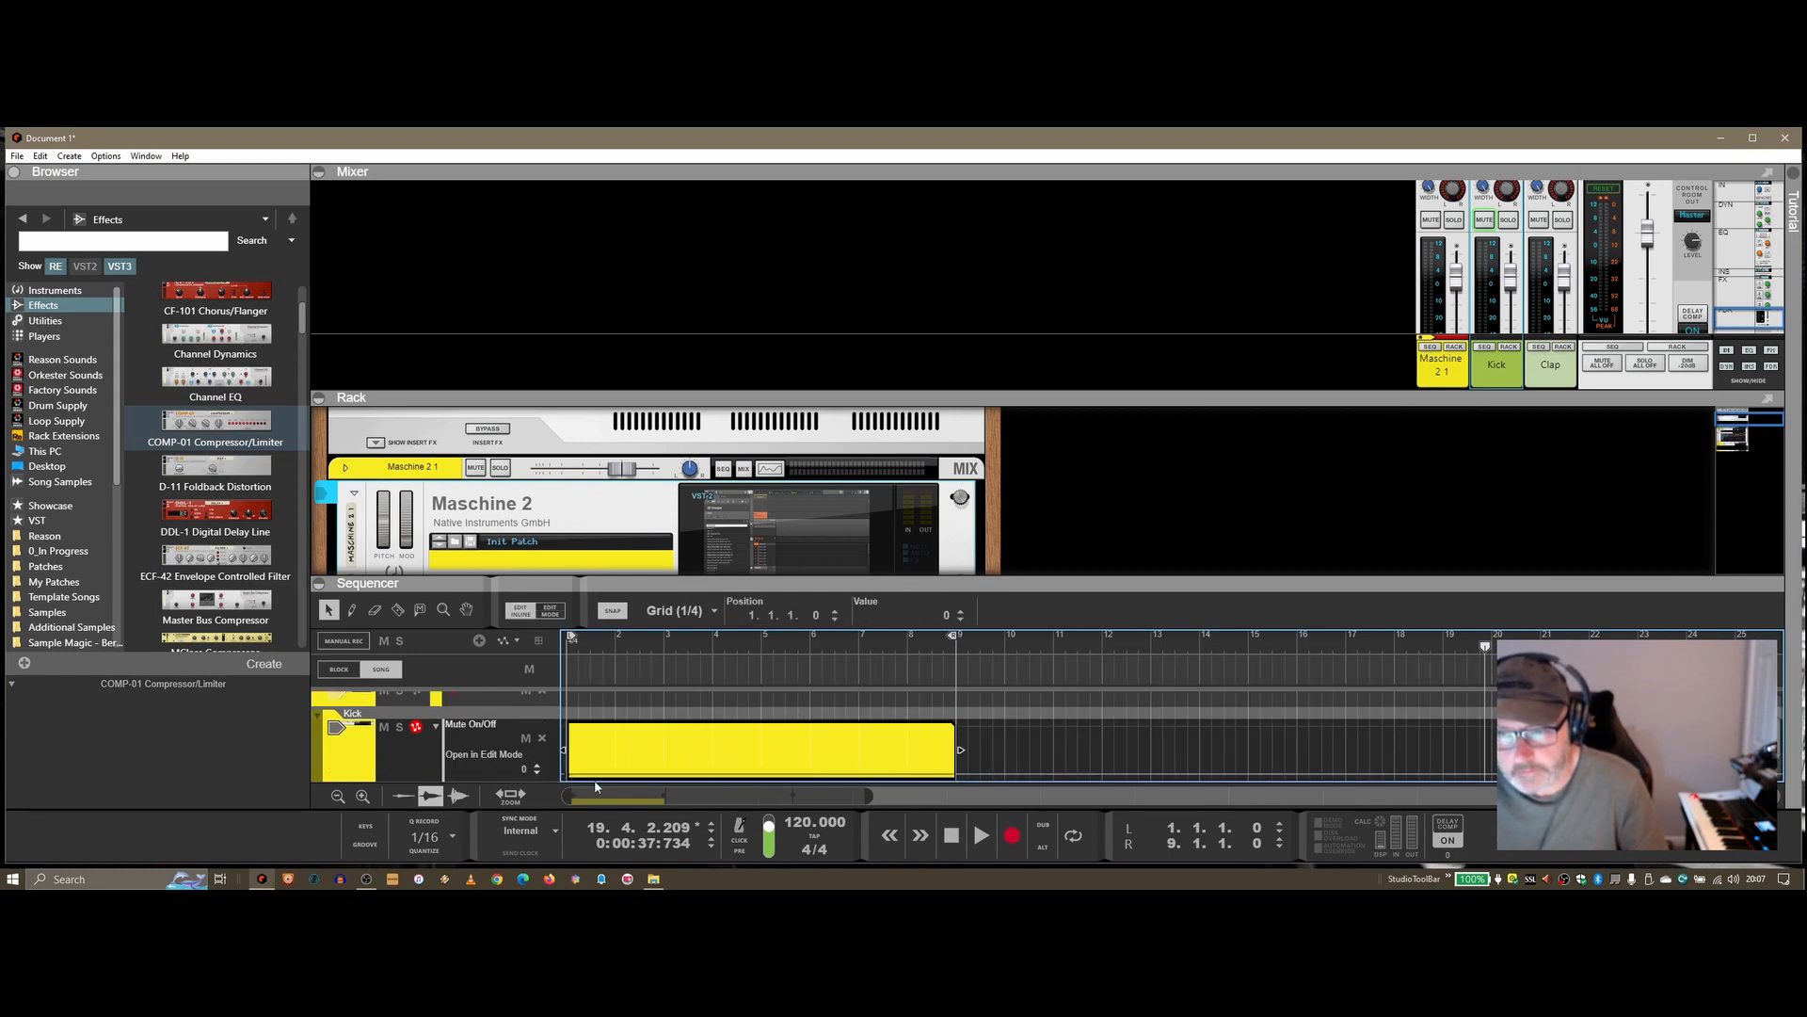
pyautogui.click(762, 730)
# Play the song from the start past bar 5 to check the Kick mute automation, and stop playback.
pyautogui.click(951, 835)
pyautogui.click(980, 834)
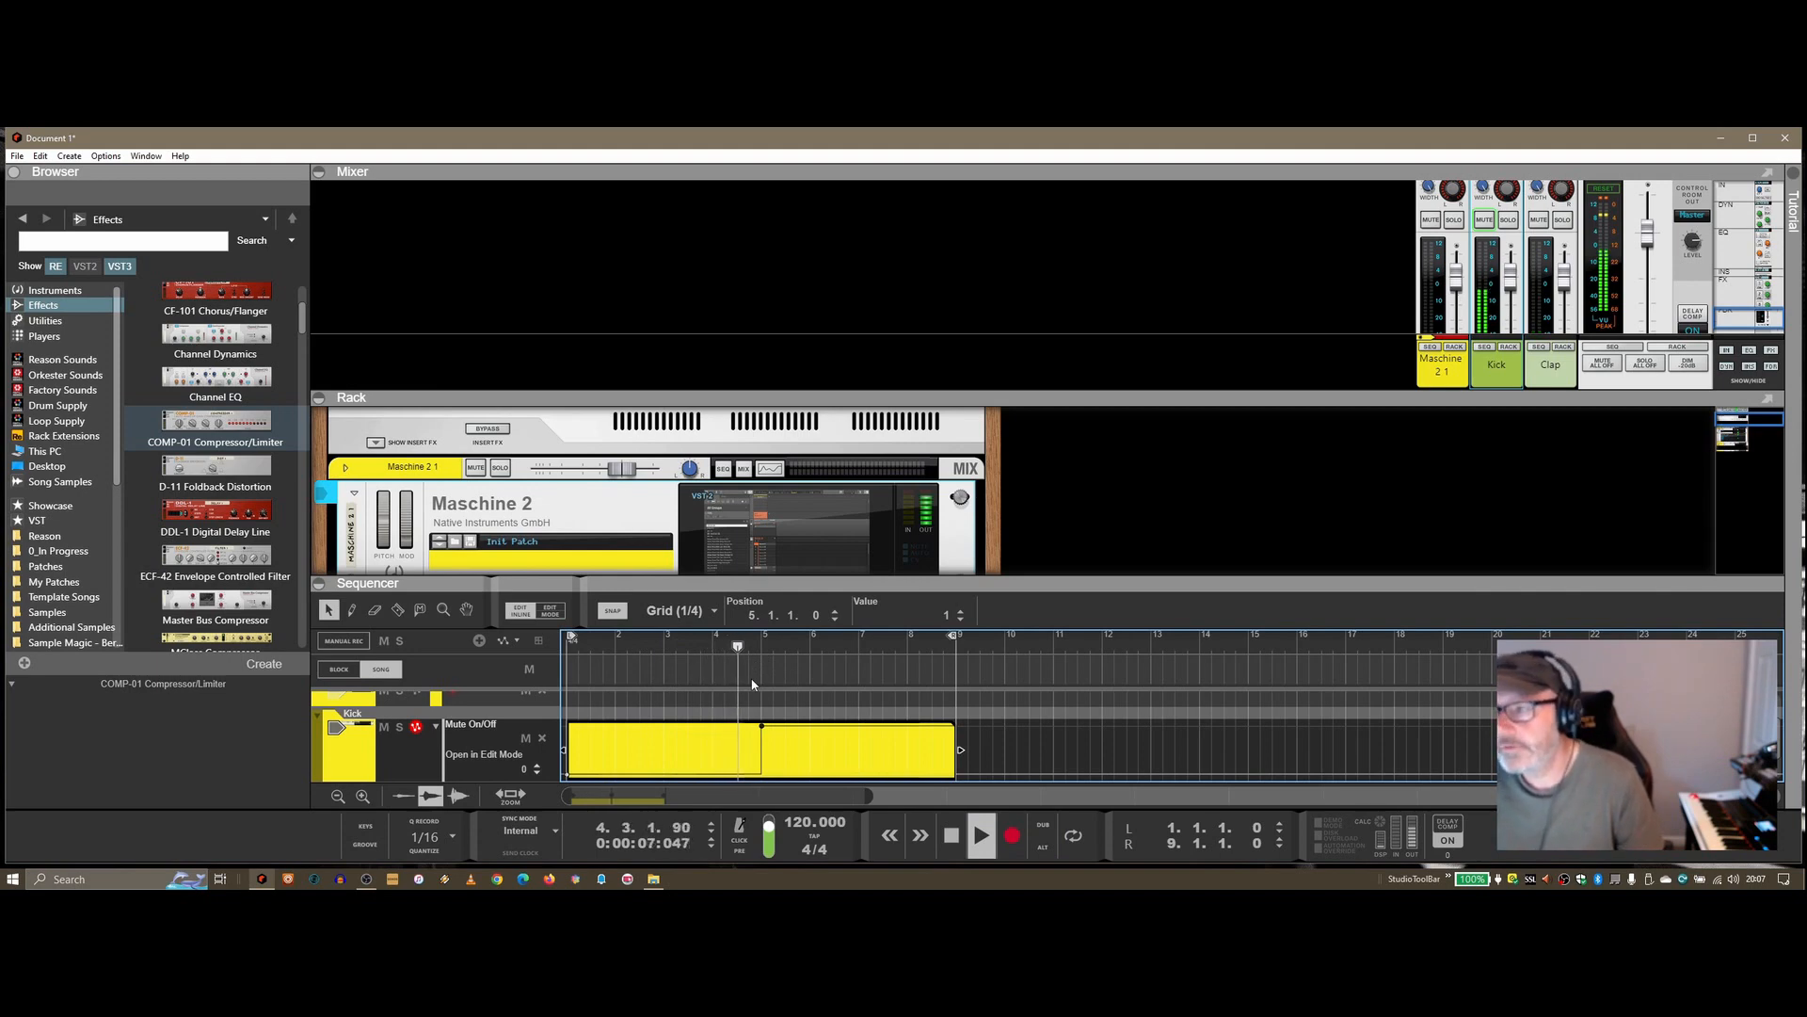
pyautogui.click(1485, 219)
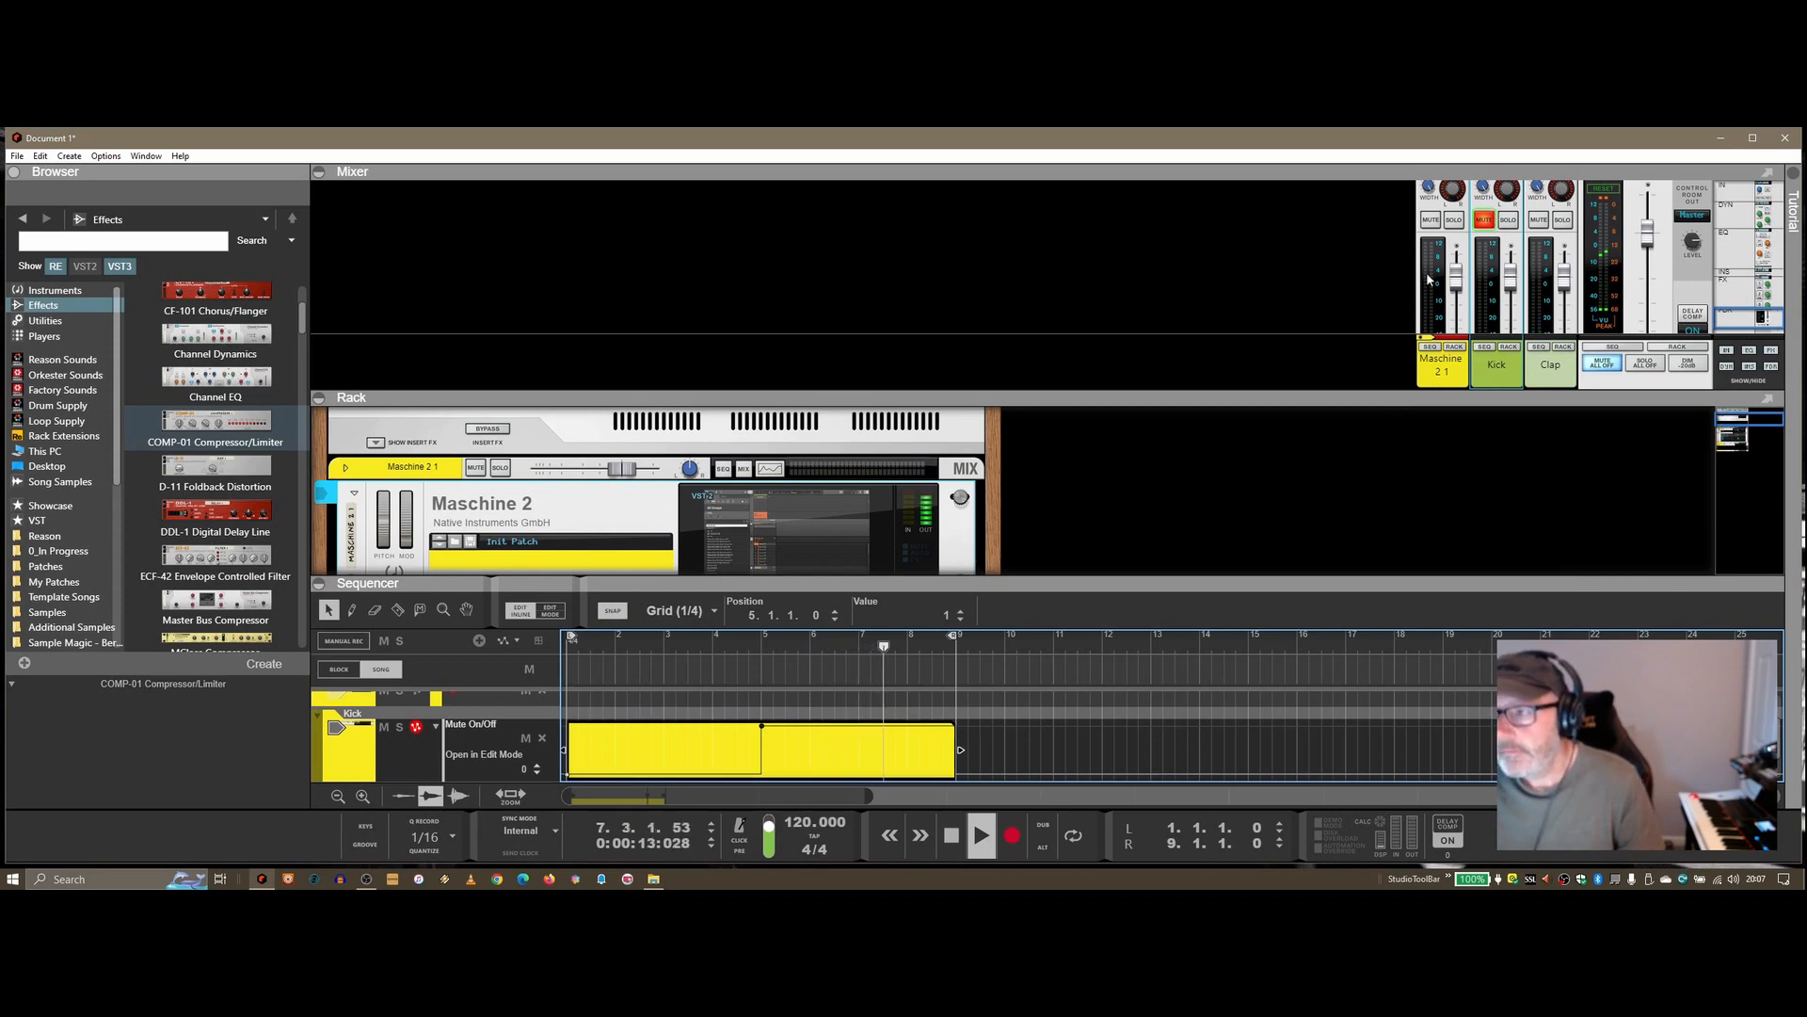
pyautogui.click(951, 835)
# Automate the Clap channel's Mute with an eight-bar clip, muted until bar 5 and unmuted from there, and play it back.
pyautogui.moveTo(945, 578); pyautogui.dragTo(949, 493)
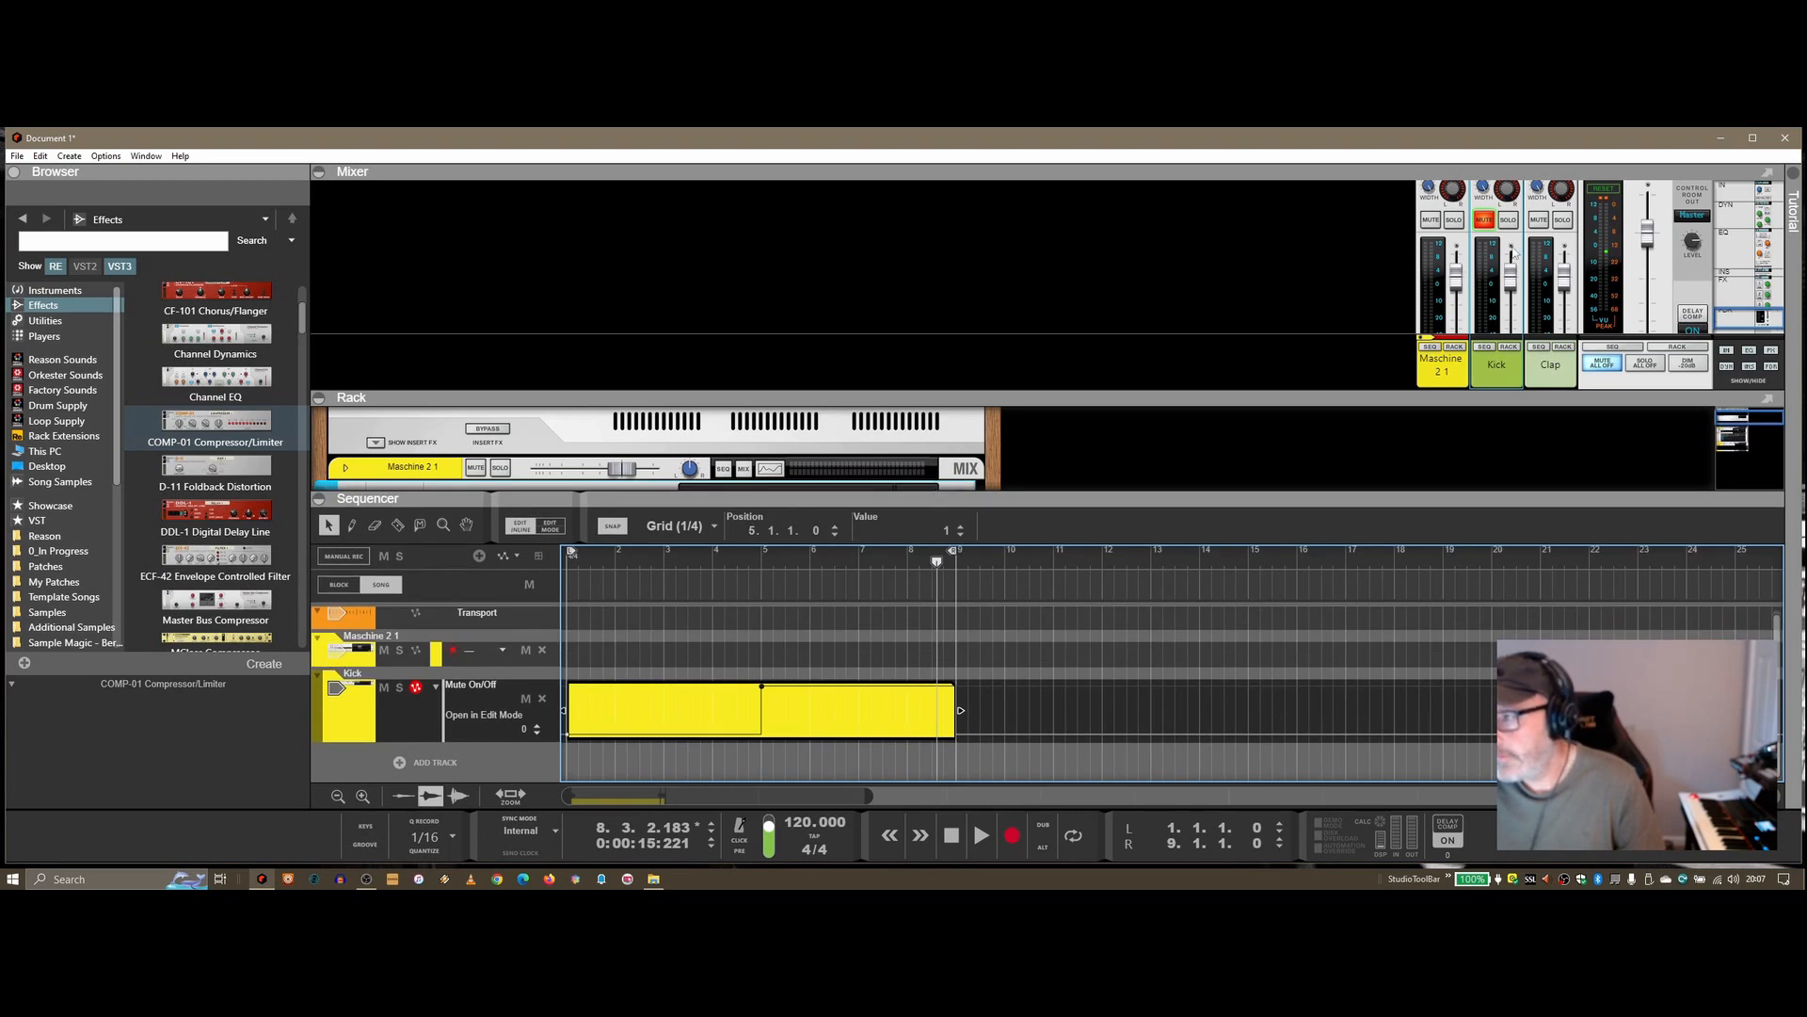
pyautogui.rightClick(1544, 224)
pyautogui.click(1564, 231)
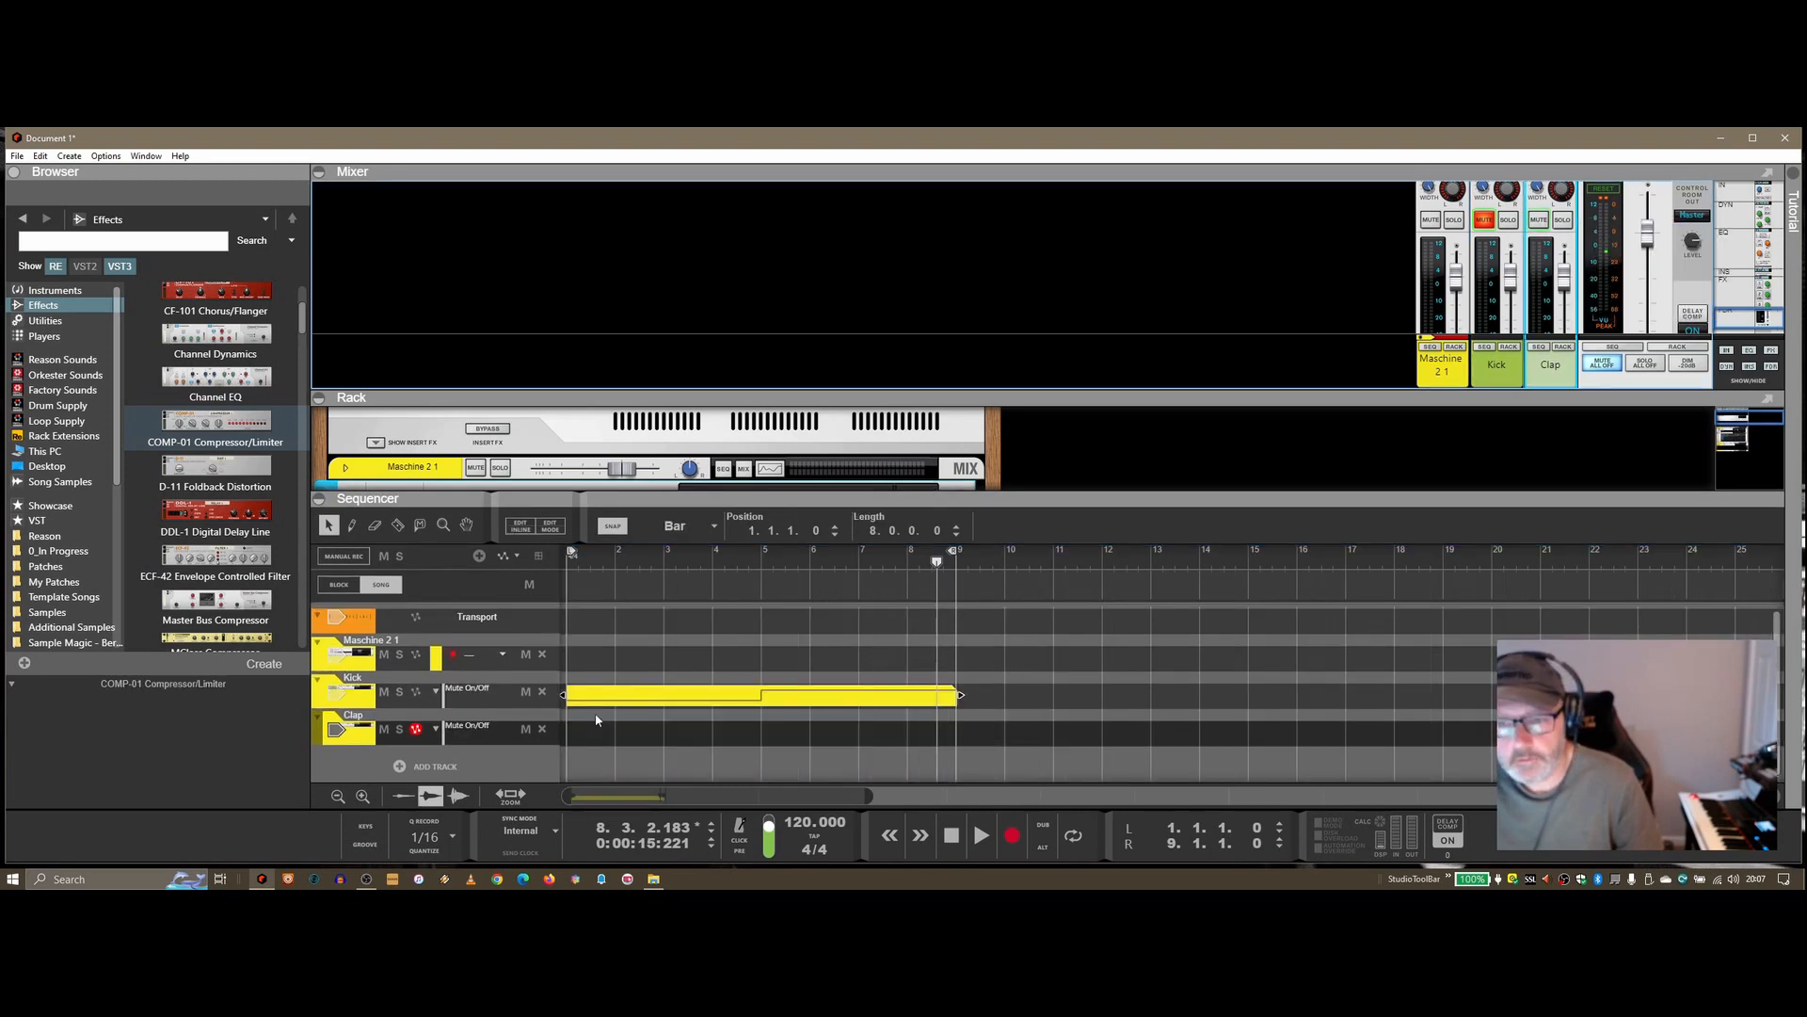
pyautogui.moveTo(571, 738)
pyautogui.mouseDown()
pyautogui.moveTo(810, 734)
pyautogui.moveTo(929, 696)
pyautogui.mouseUp()
pyautogui.click(676, 742)
pyautogui.moveTo(577, 734); pyautogui.dragTo(572, 727)
pyautogui.click(762, 774)
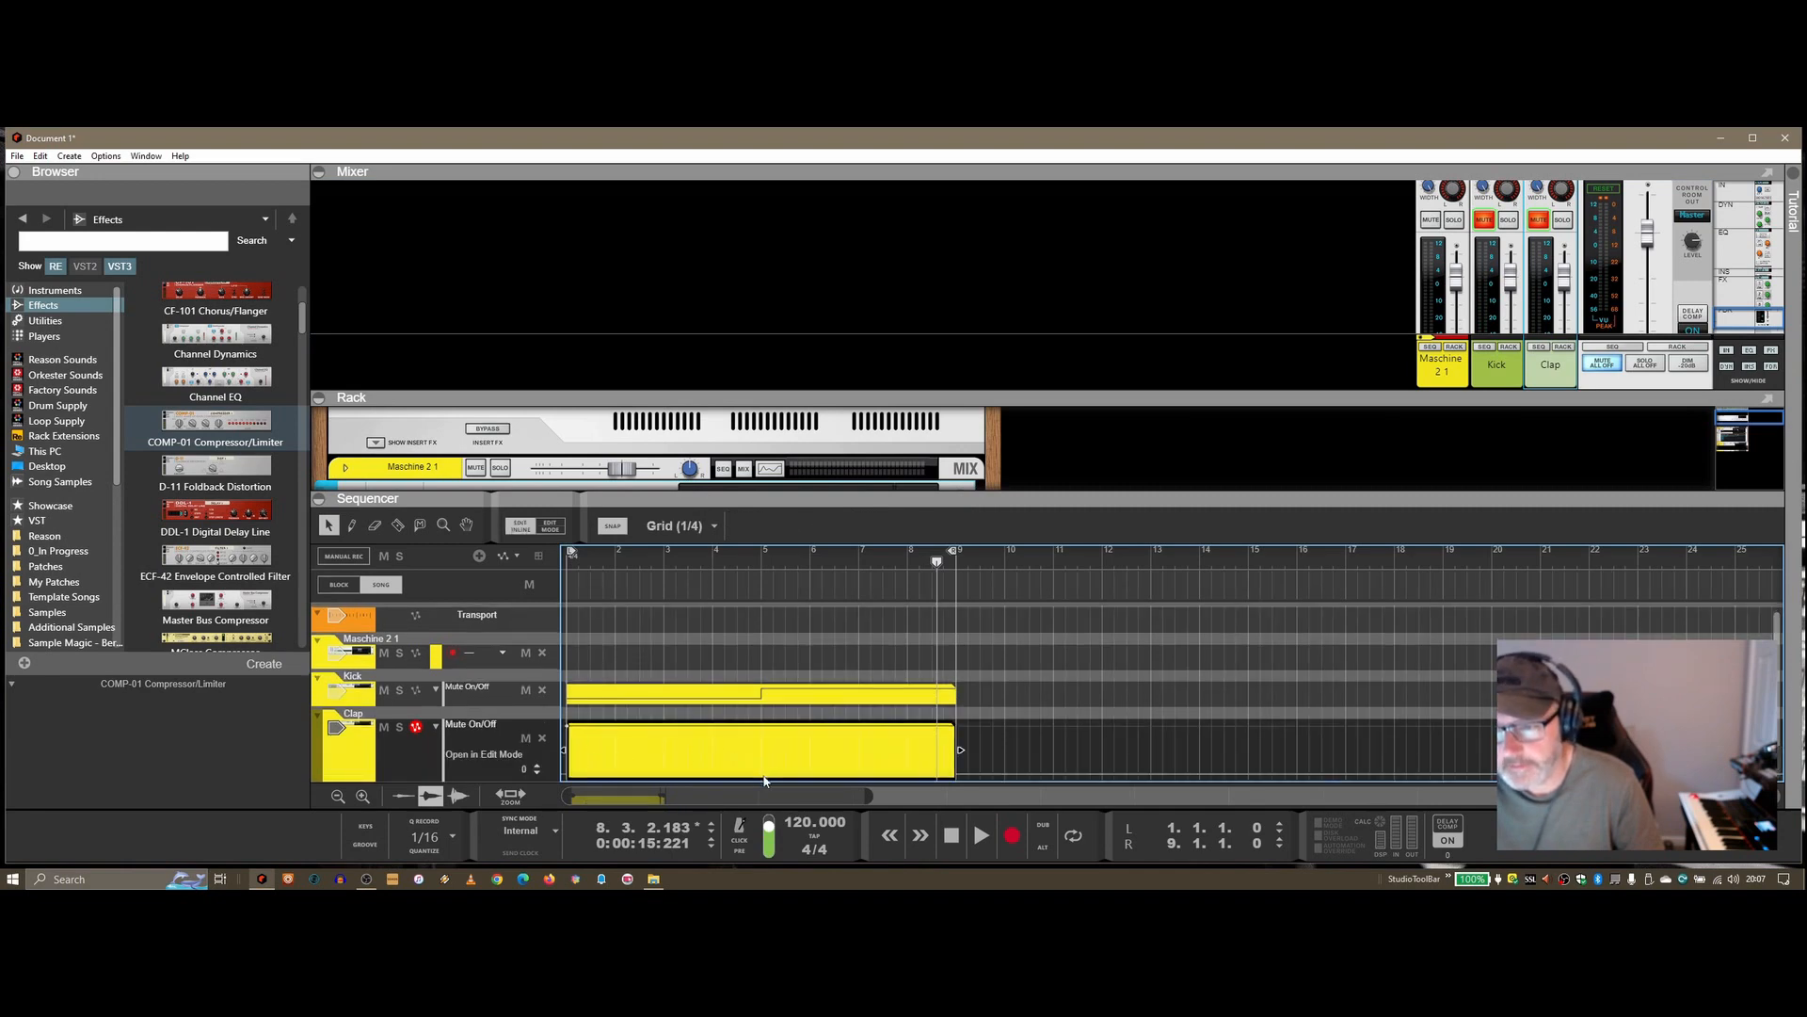
pyautogui.press('space')
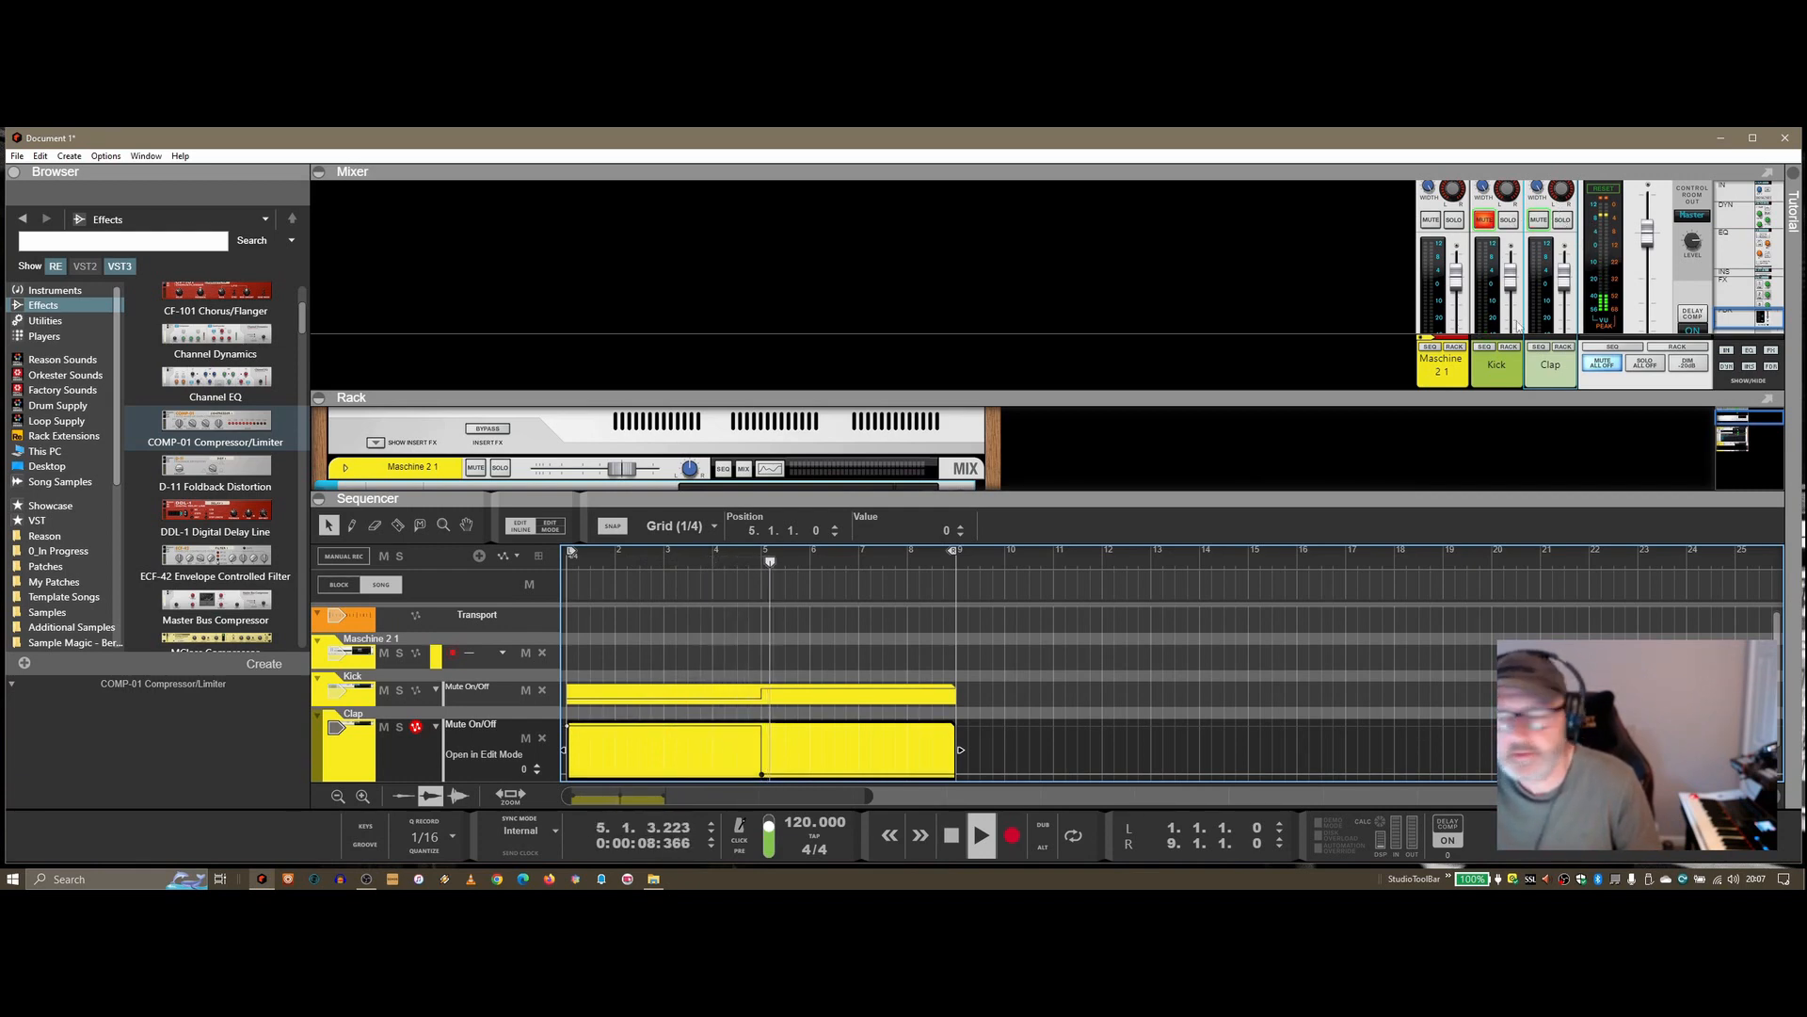
pyautogui.press('space')
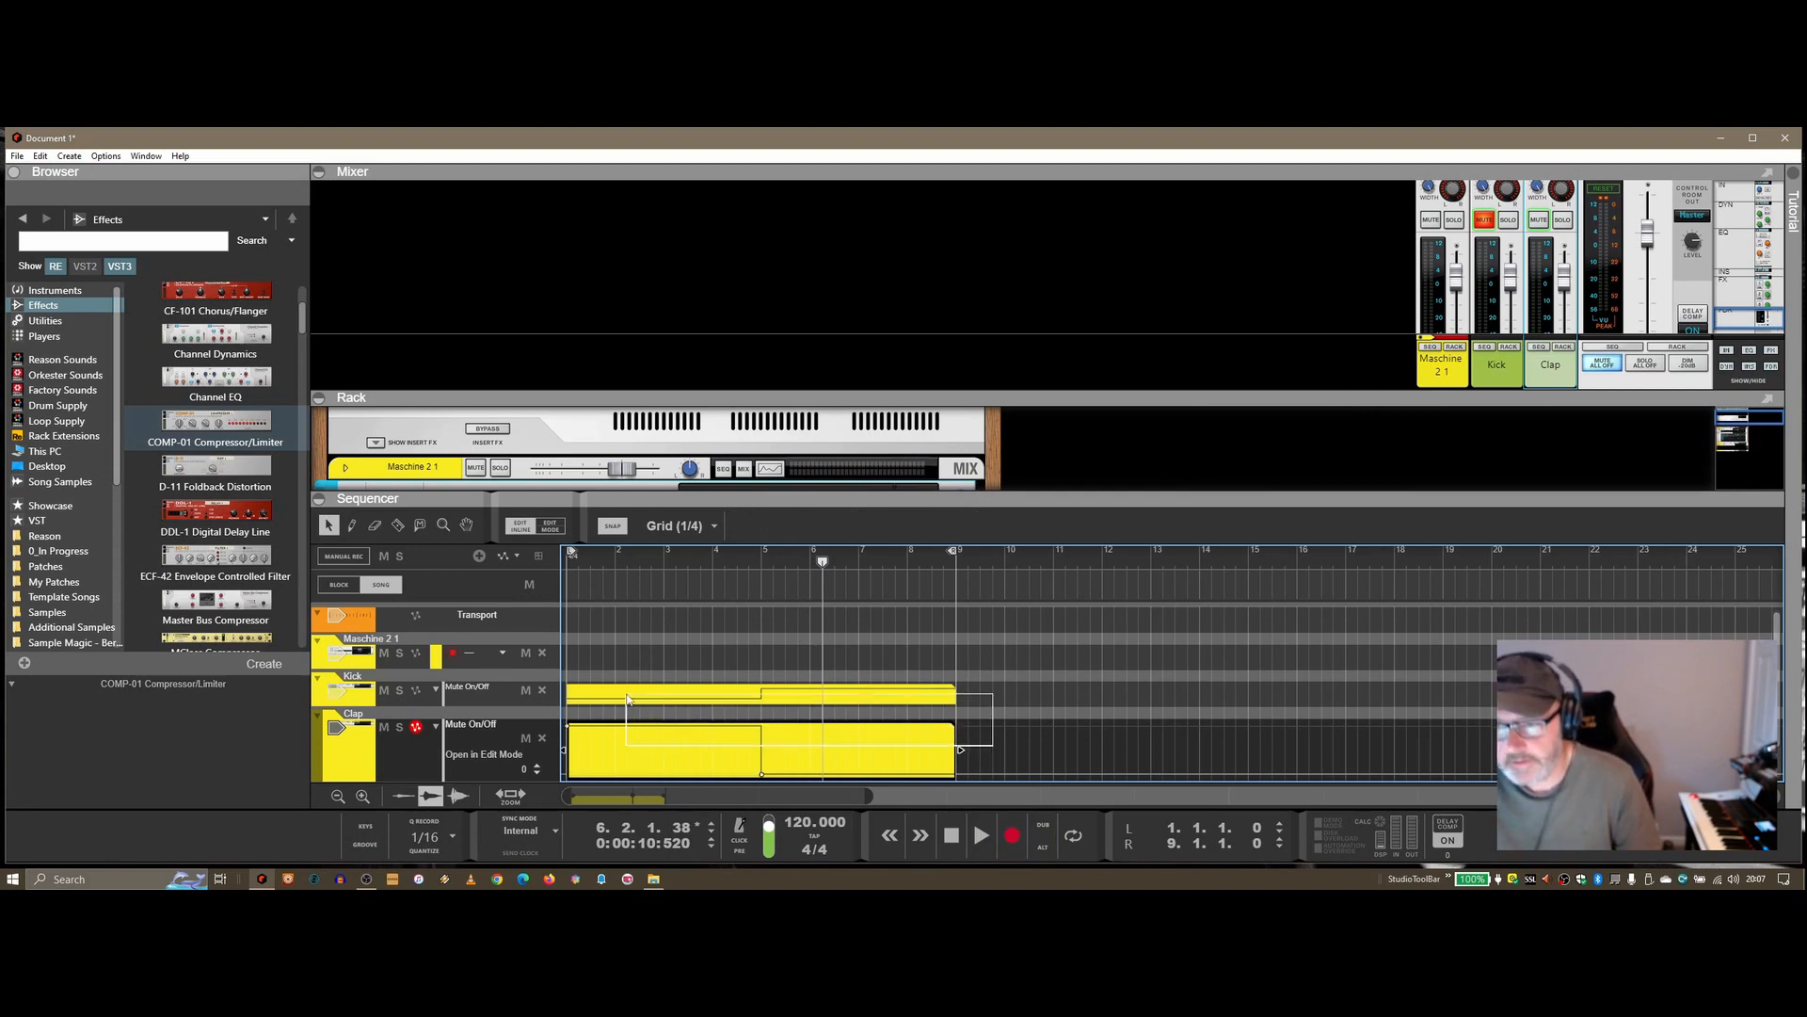
# Delete the Kick and Clap mute automation clips and return the song position to bar 1.
pyautogui.rightClick(662, 693)
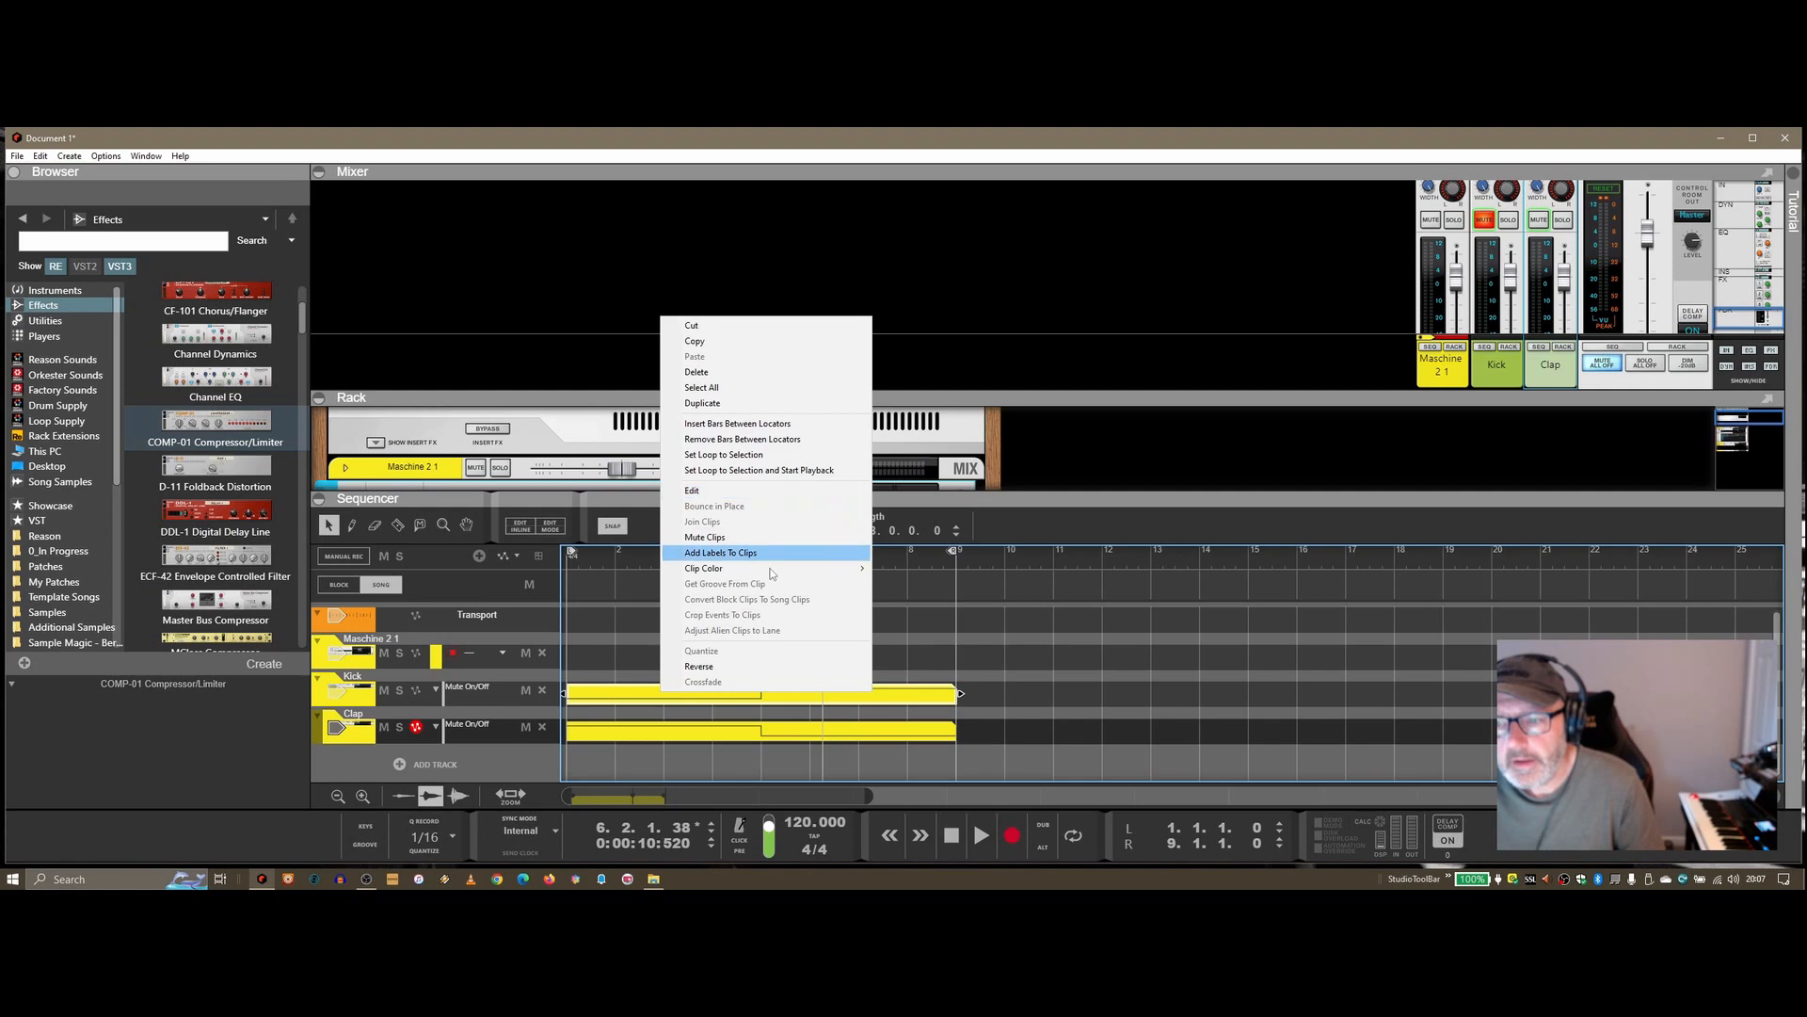
pyautogui.click(1077, 647)
pyautogui.moveTo(984, 744); pyautogui.dragTo(712, 699)
pyautogui.rightClick(711, 701)
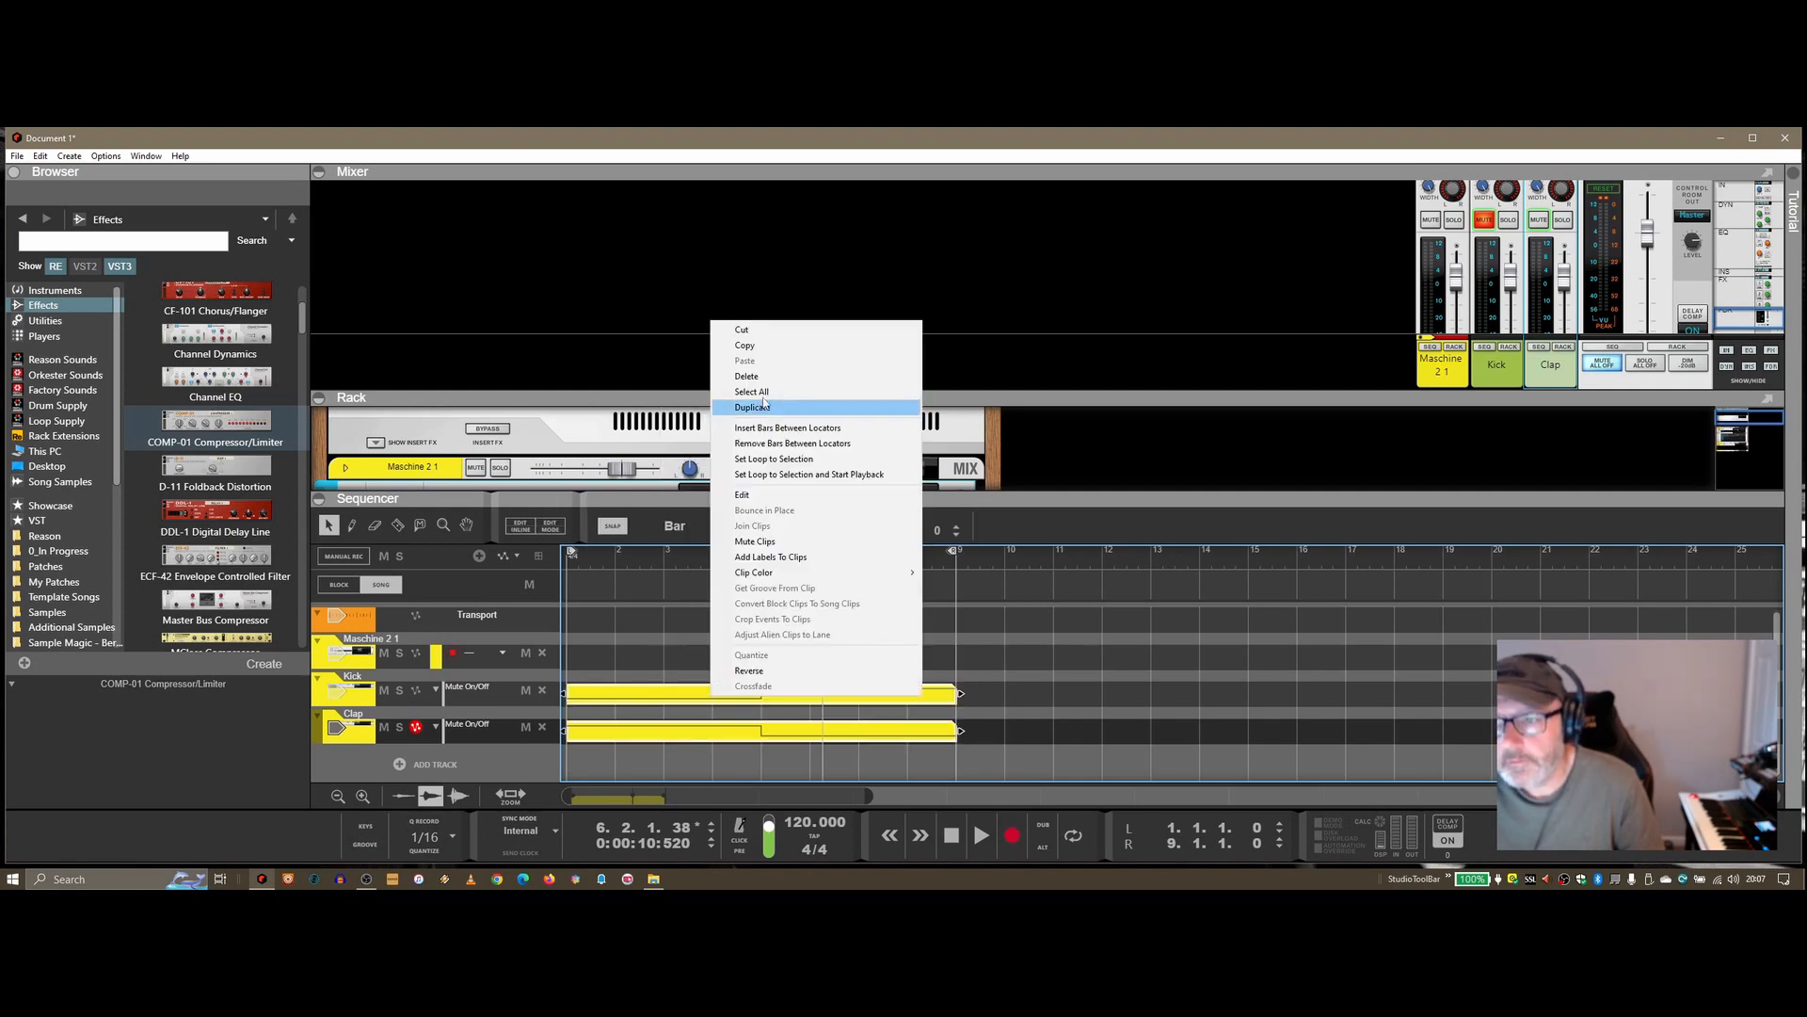
pyautogui.click(753, 371)
pyautogui.moveTo(818, 563); pyautogui.dragTo(518, 585)
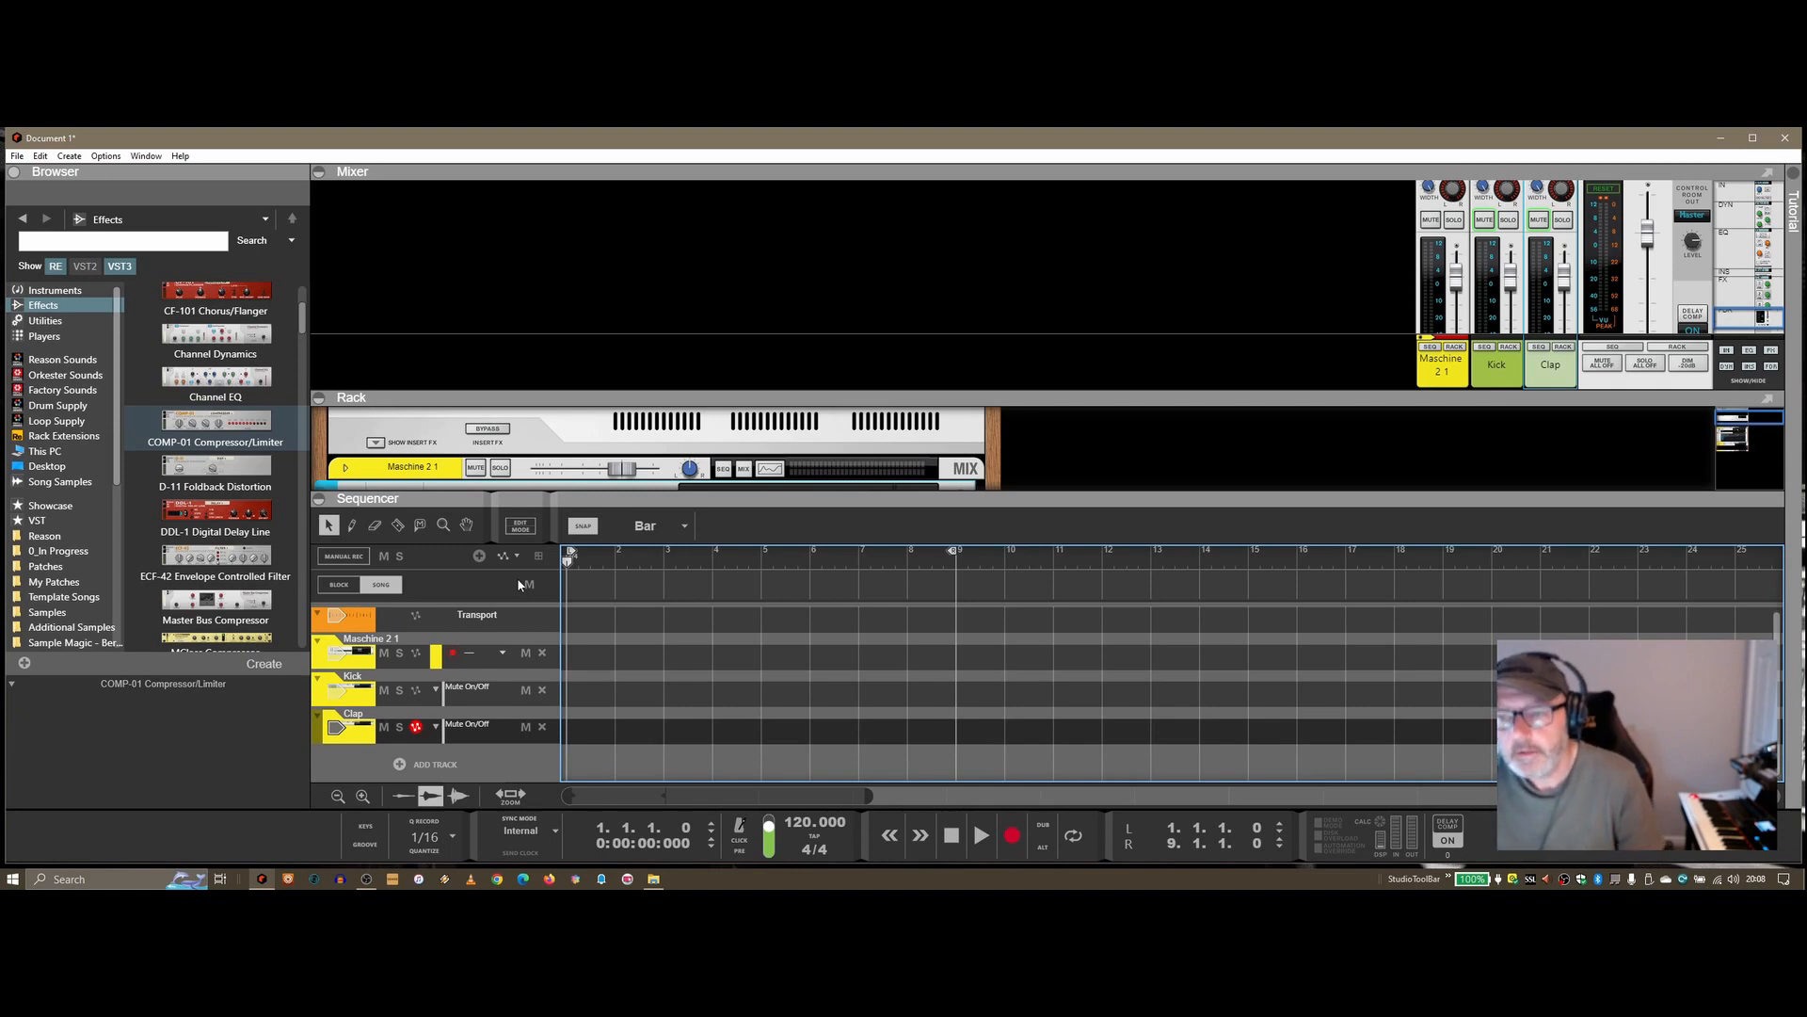
# Switch the sequencer to Blocks view, set the right loop locator to bar 9 and rename Block 1 as "All Elements".
pyautogui.click(339, 584)
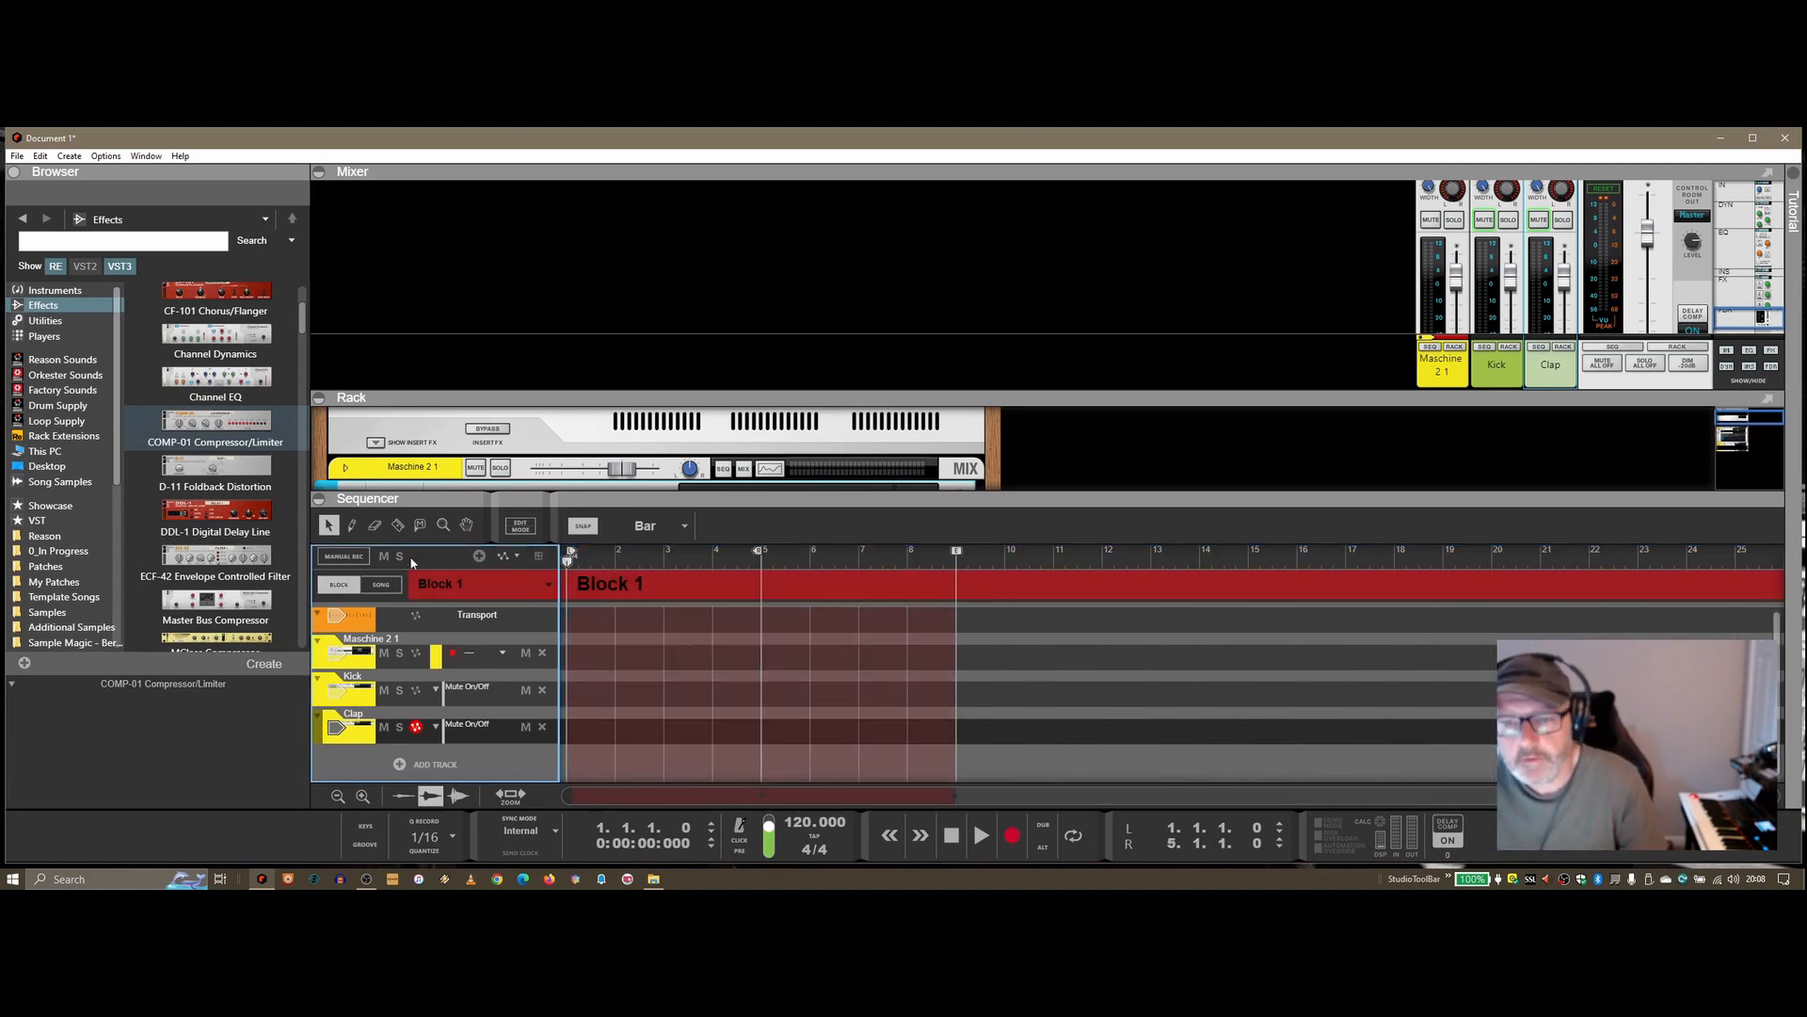
pyautogui.moveTo(759, 551); pyautogui.dragTo(946, 589)
pyautogui.doubleClick(620, 591)
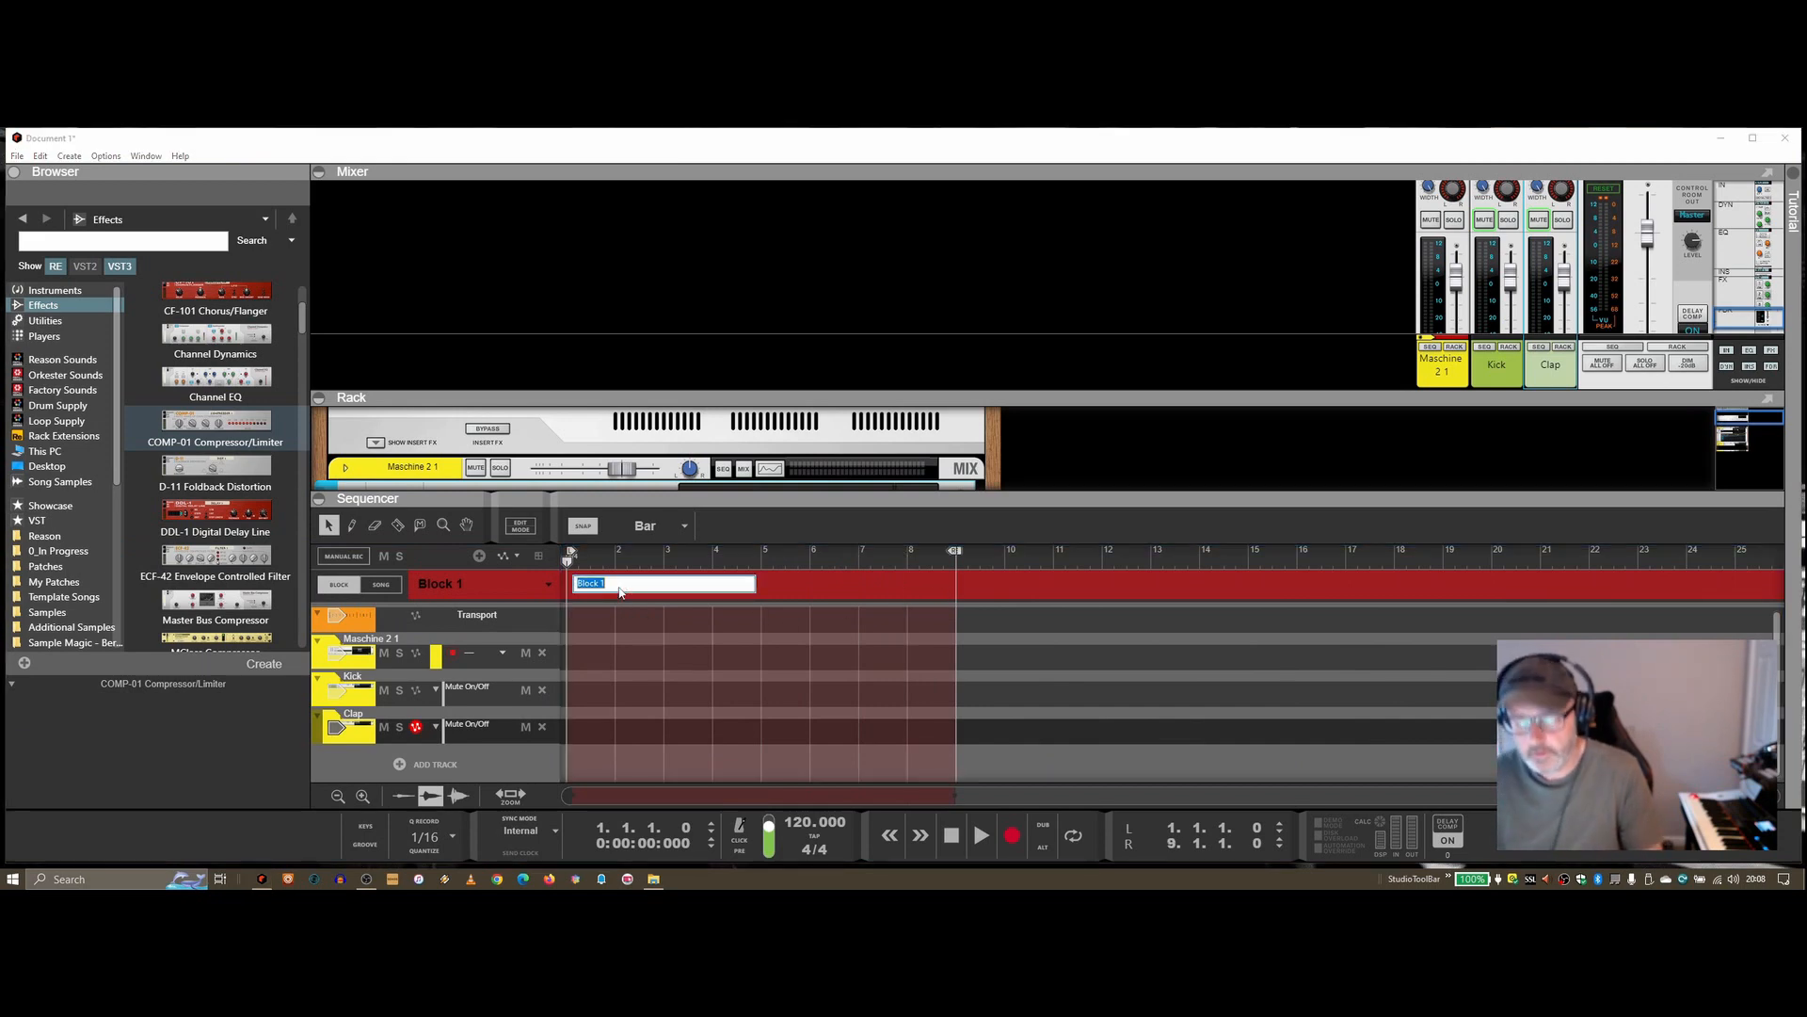
pyautogui.write('All Elements')
pyautogui.press('Return')
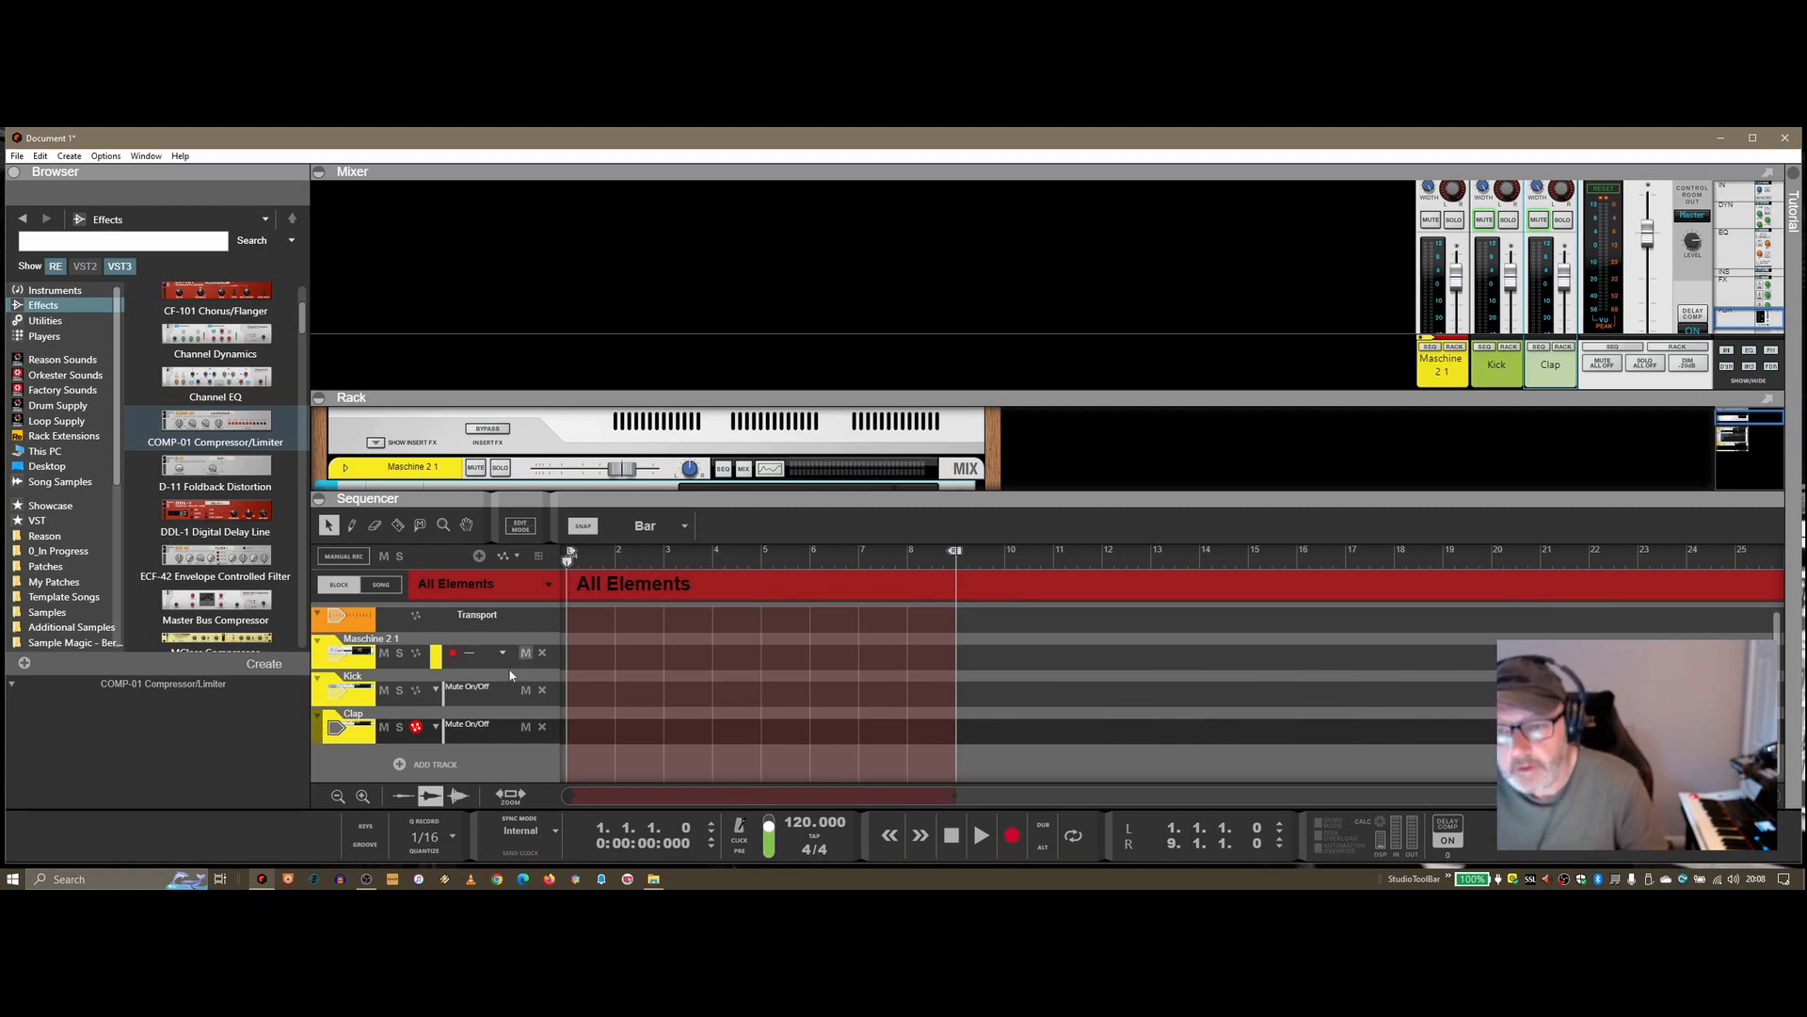
# Draw eight-bar unmuted automation clips on the Kick and Clap lanes of the All Elements block and play it back.
pyautogui.moveTo(578, 691); pyautogui.dragTo(955, 693)
pyautogui.doubleClick(702, 699)
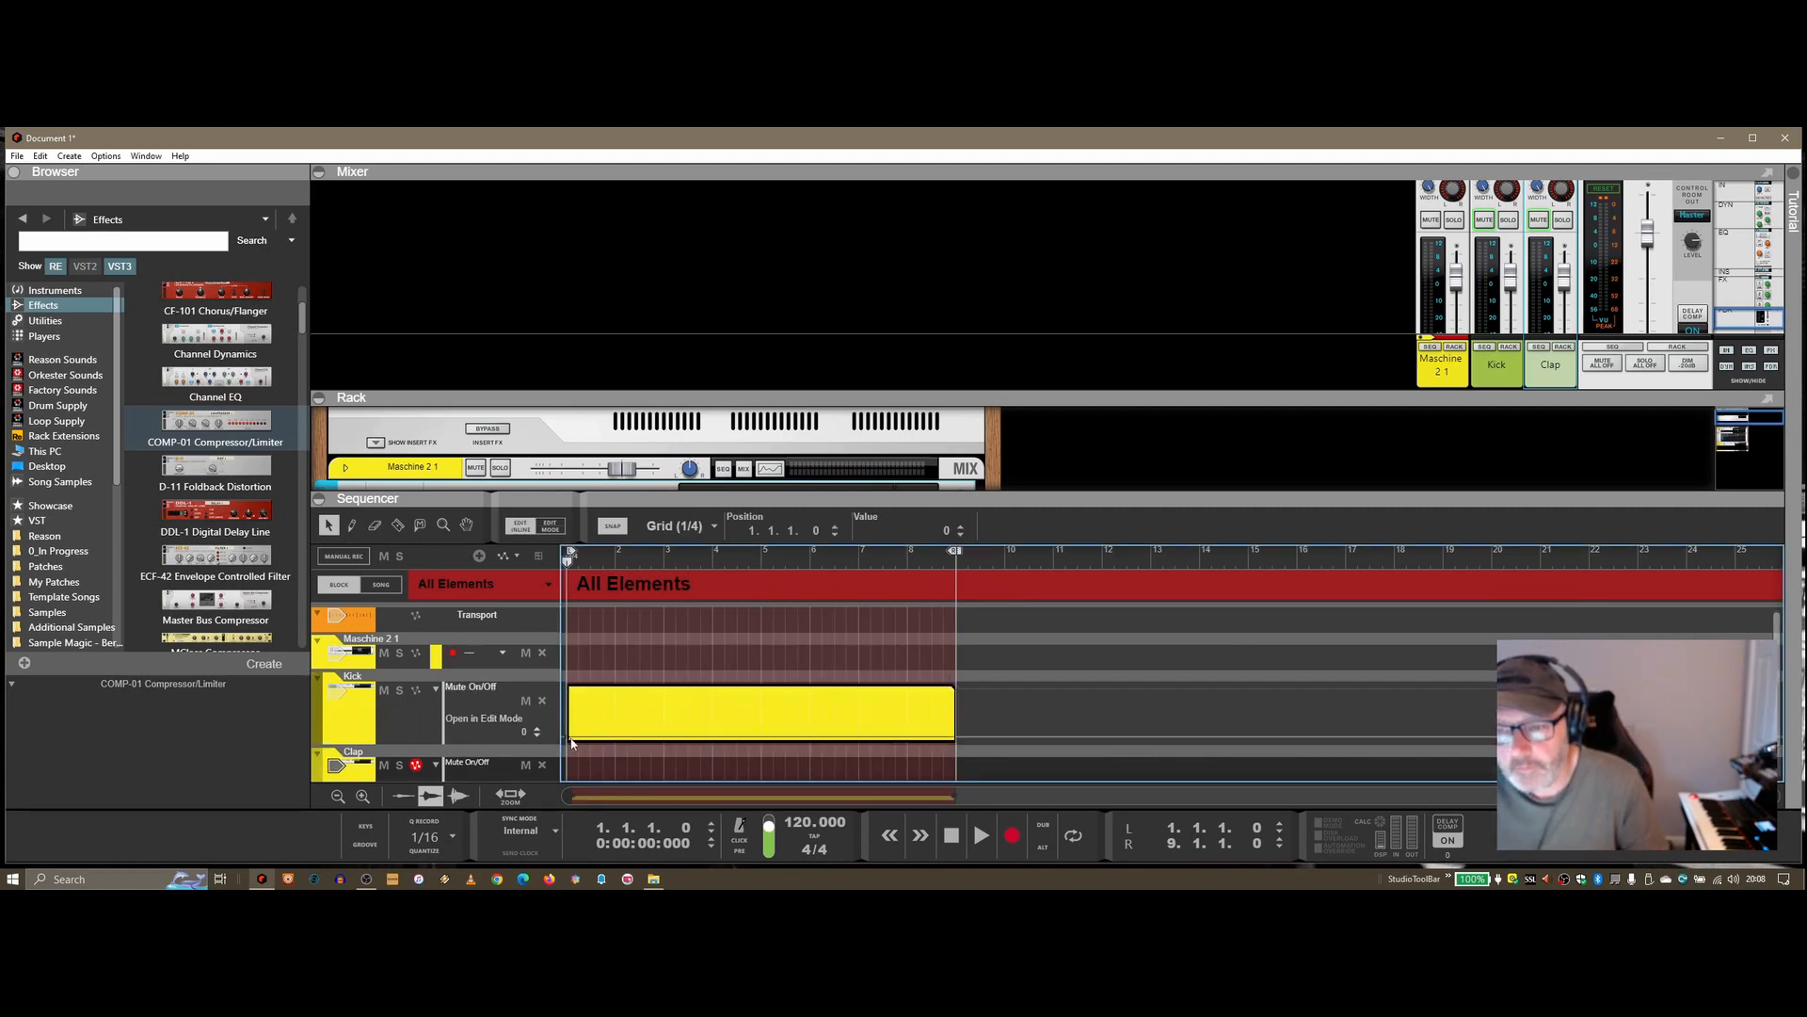
pyautogui.click(755, 664)
pyautogui.moveTo(724, 705); pyautogui.dragTo(734, 732)
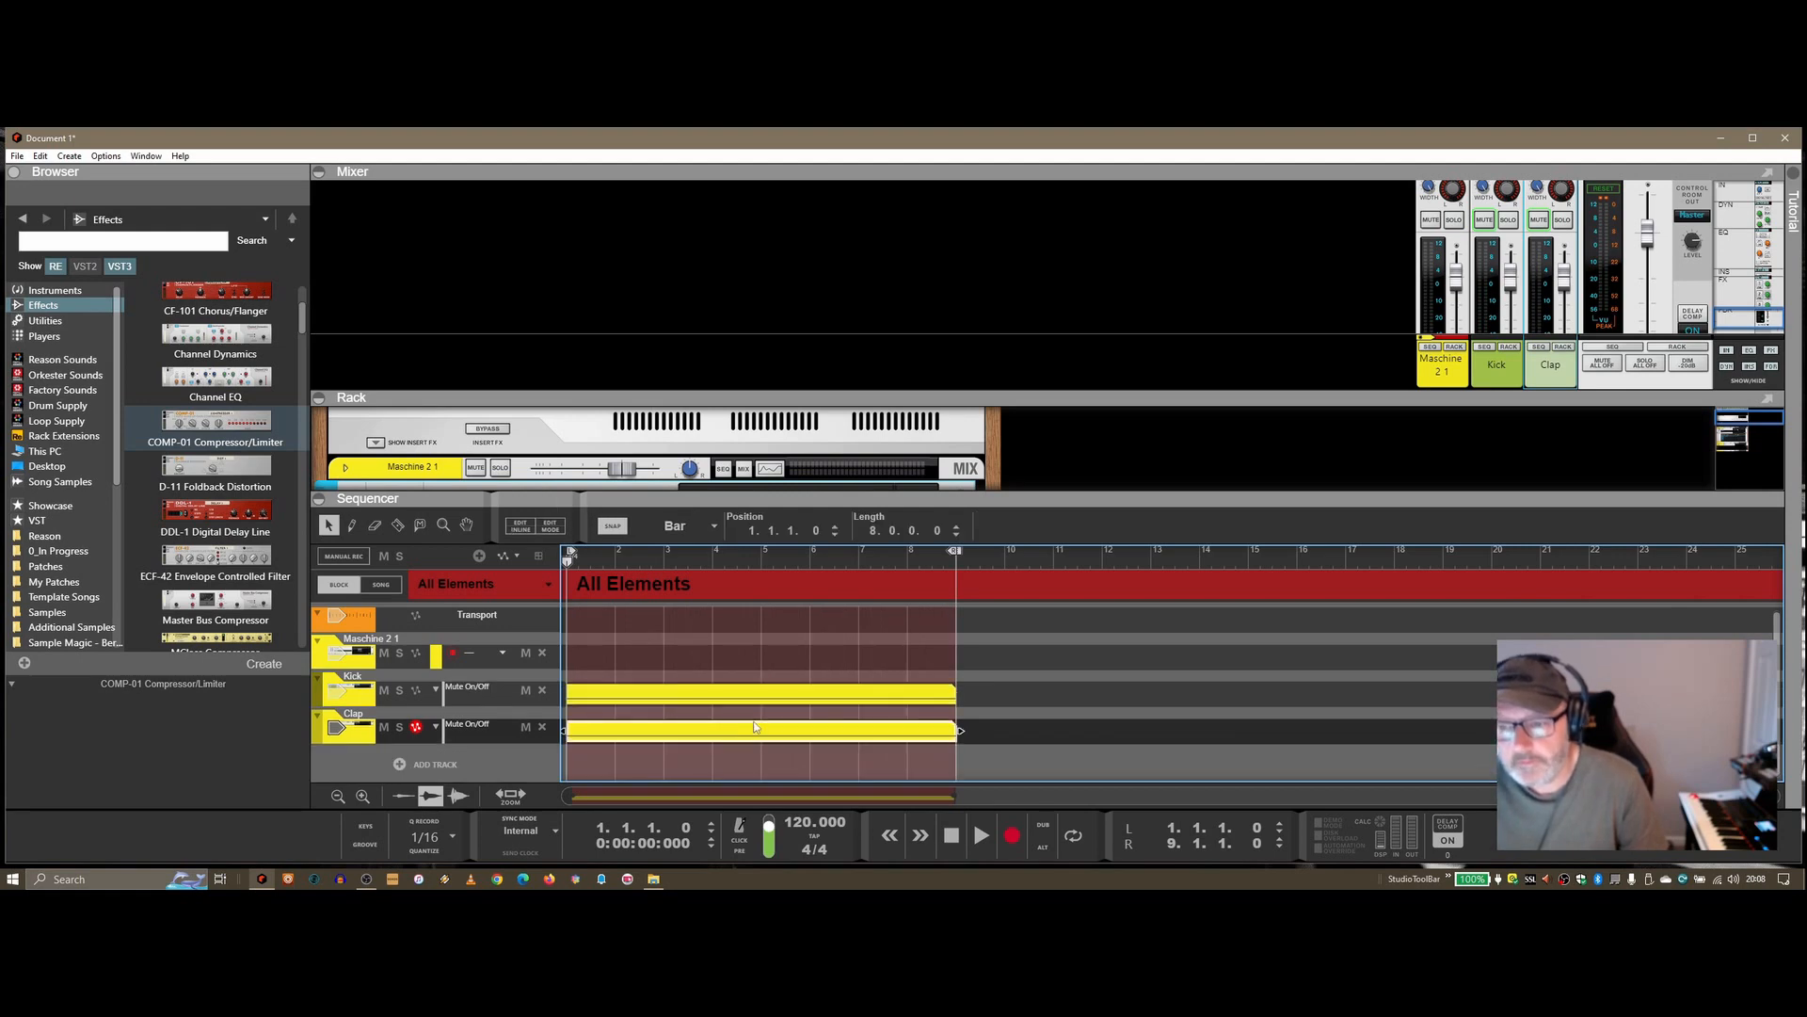
pyautogui.press('space')
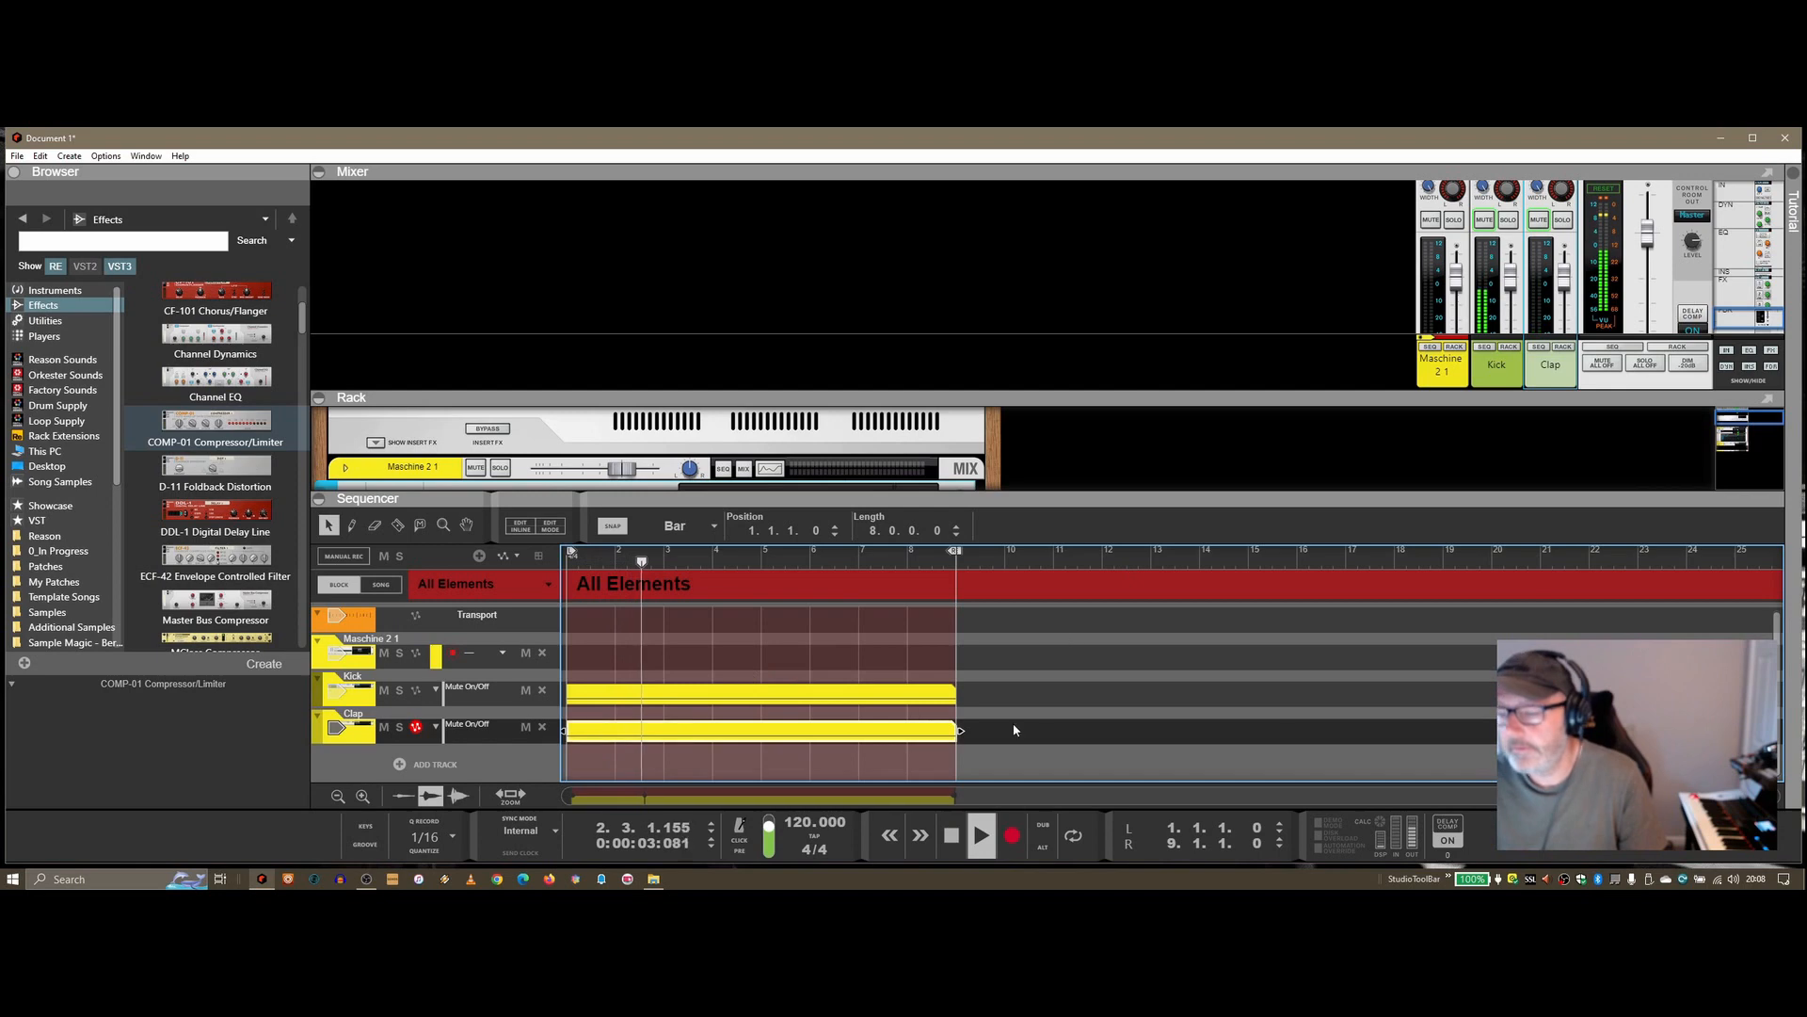
pyautogui.press('space')
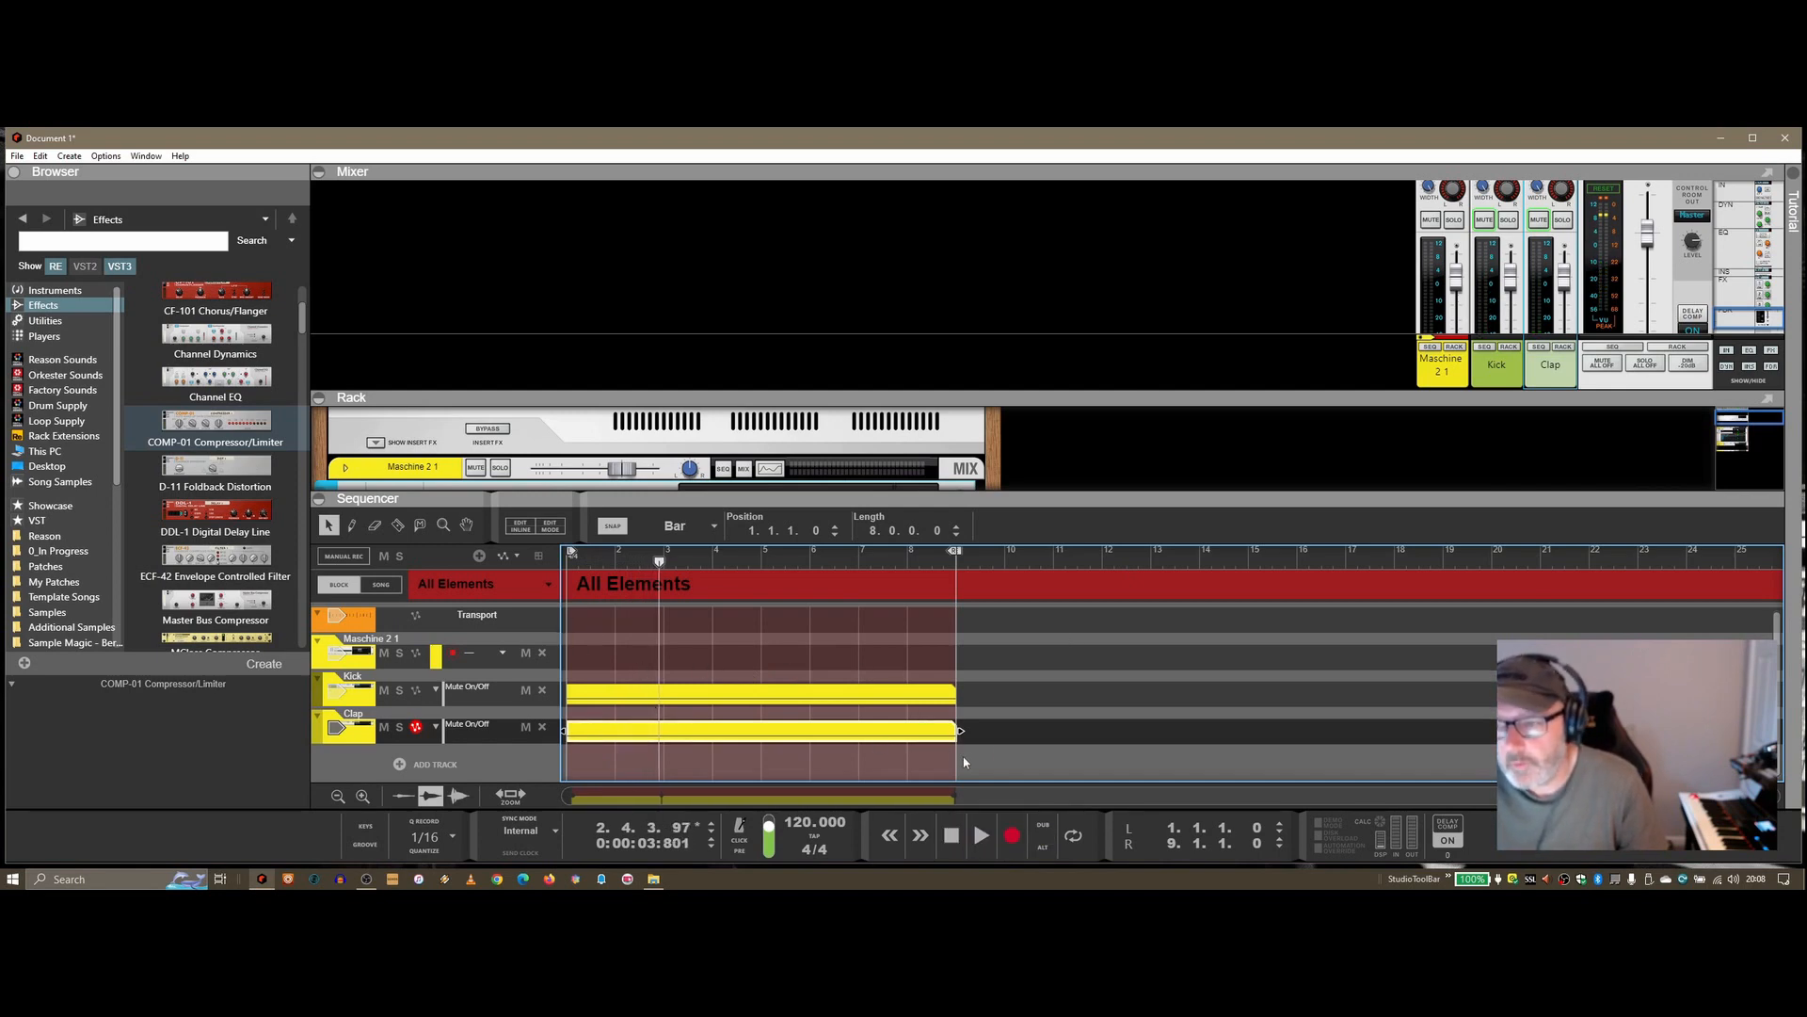
# Switch the sequencer to Block 2 and rename it as "Kick".
pyautogui.click(502, 583)
pyautogui.click(594, 392)
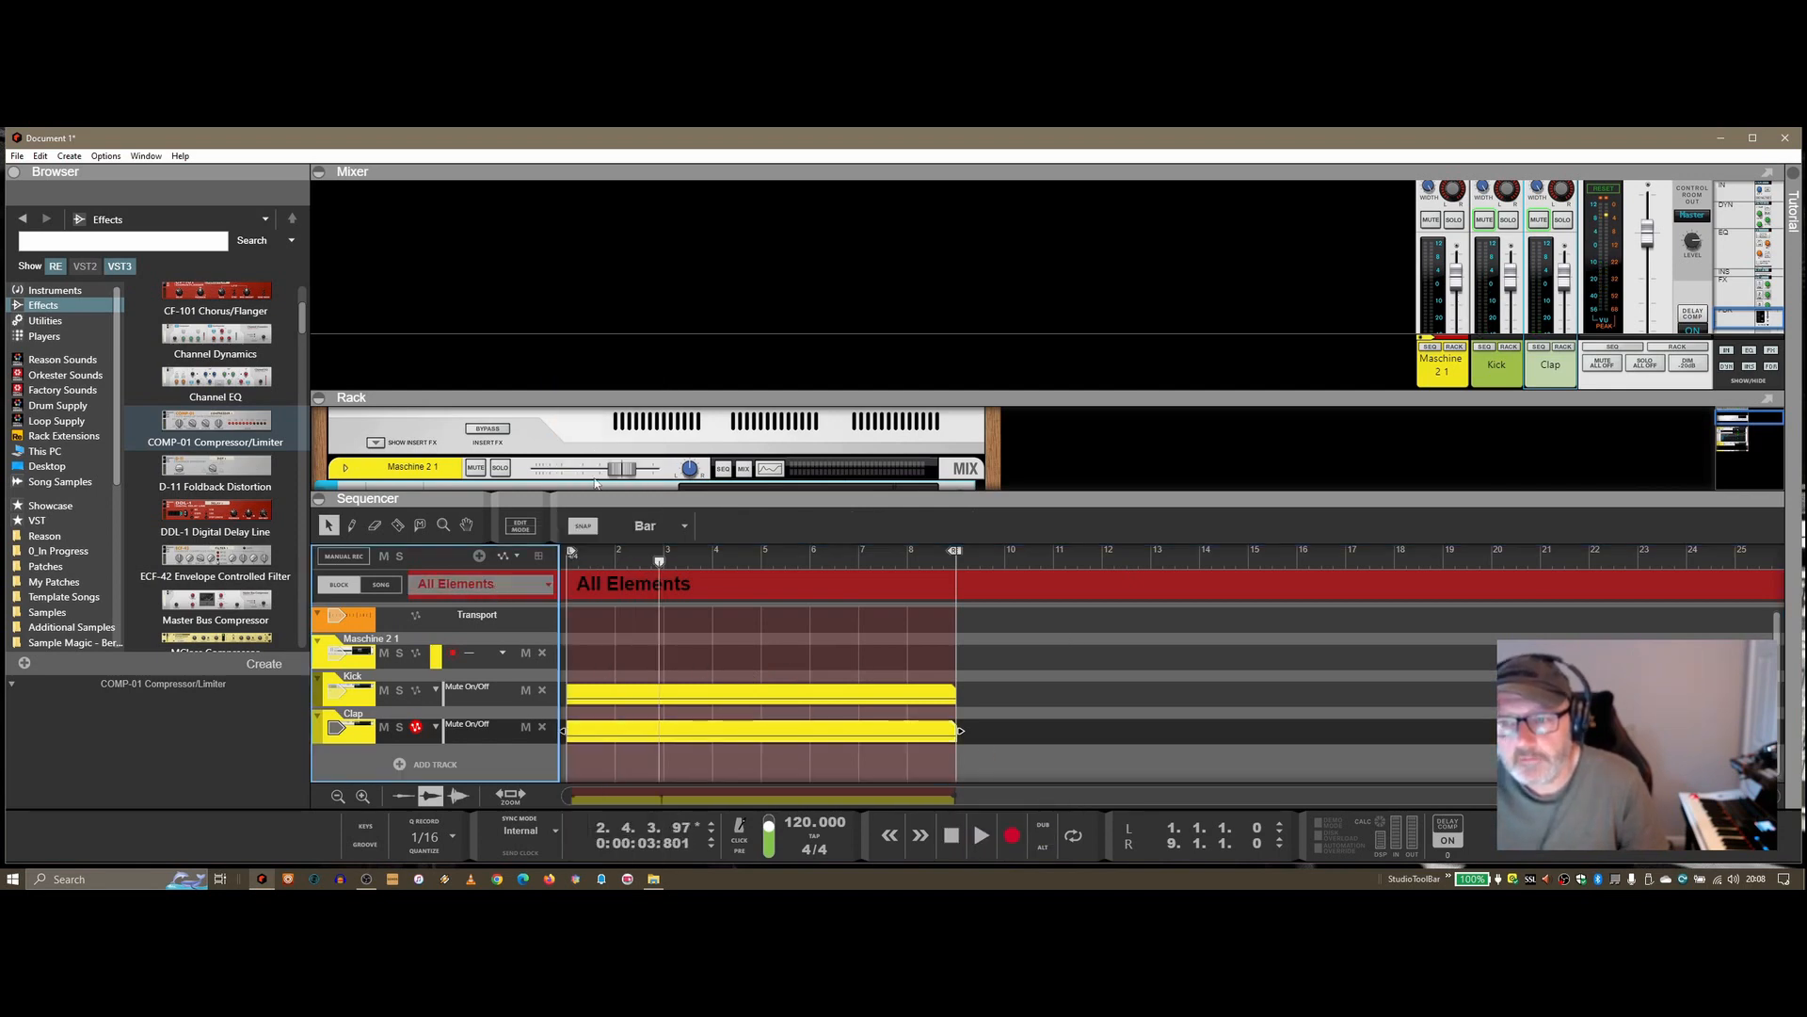
pyautogui.doubleClick(614, 584)
pyautogui.write('Kick')
pyautogui.press('Return')
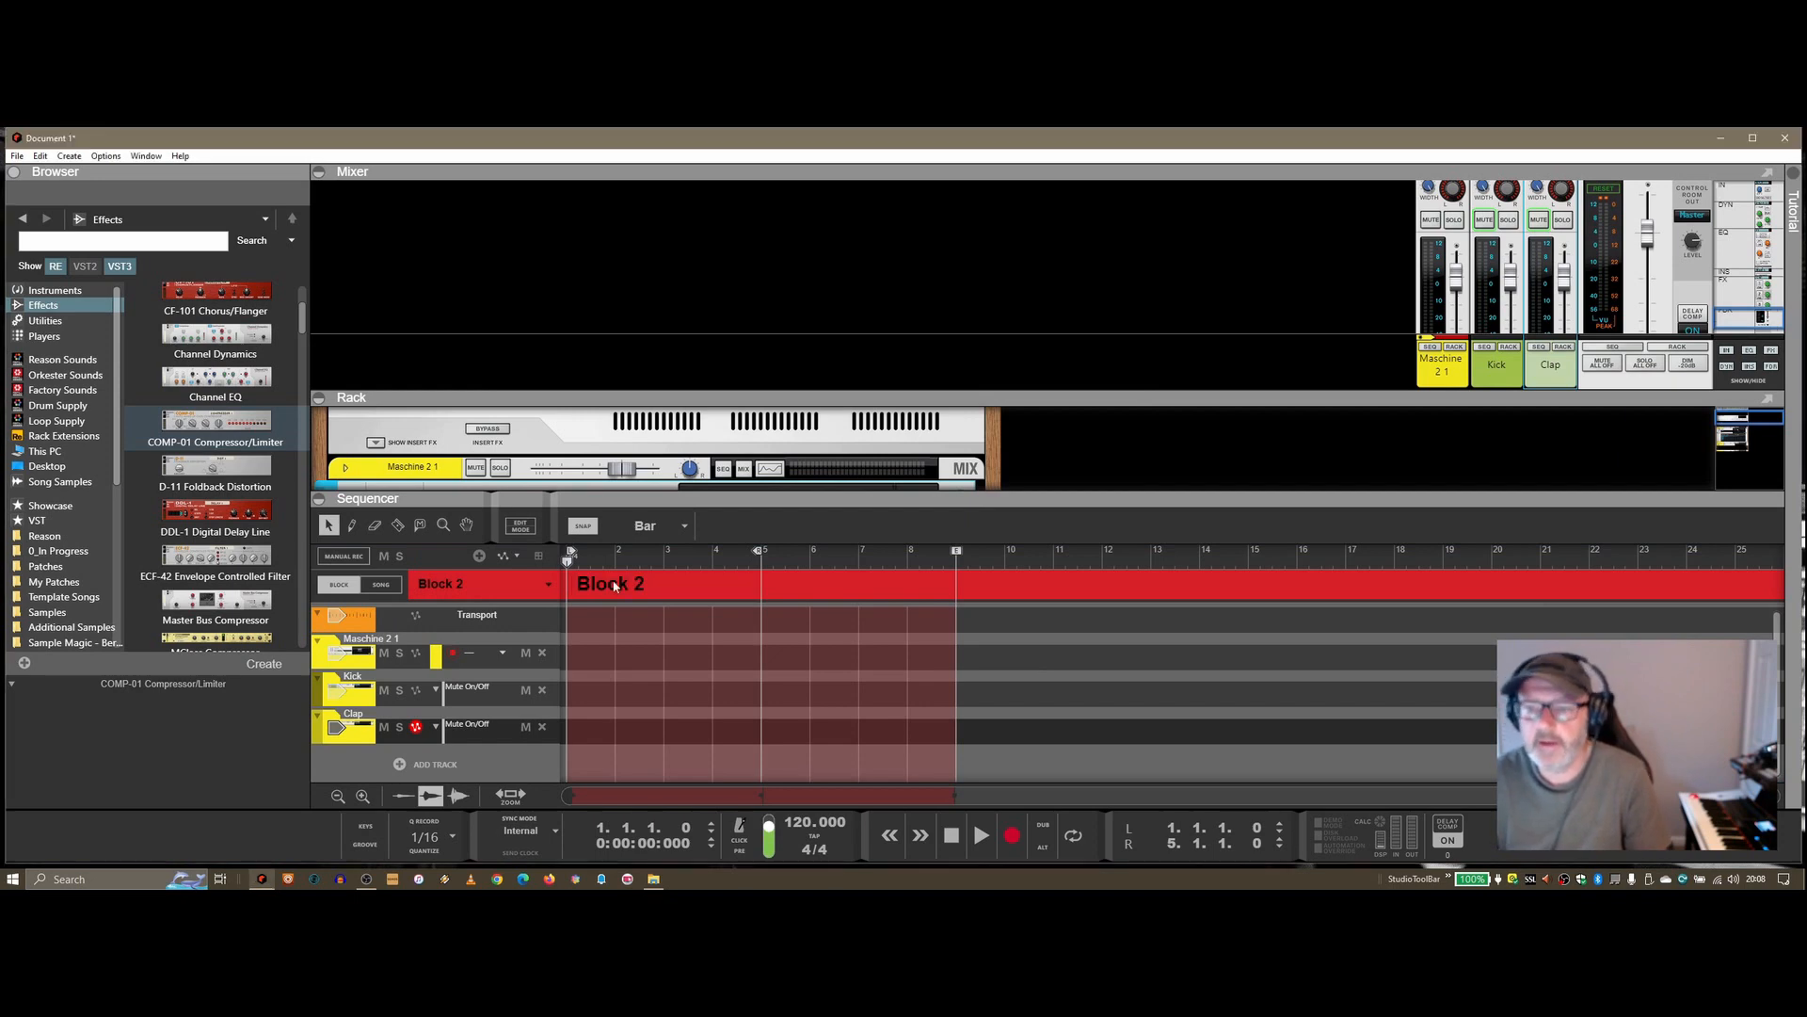
# Draw eight-bar Mute automation clips from bar 1 on the Clap and Kick lanes of the Kick block.
pyautogui.moveTo(599, 742); pyautogui.dragTo(948, 736)
pyautogui.doubleClick(897, 733)
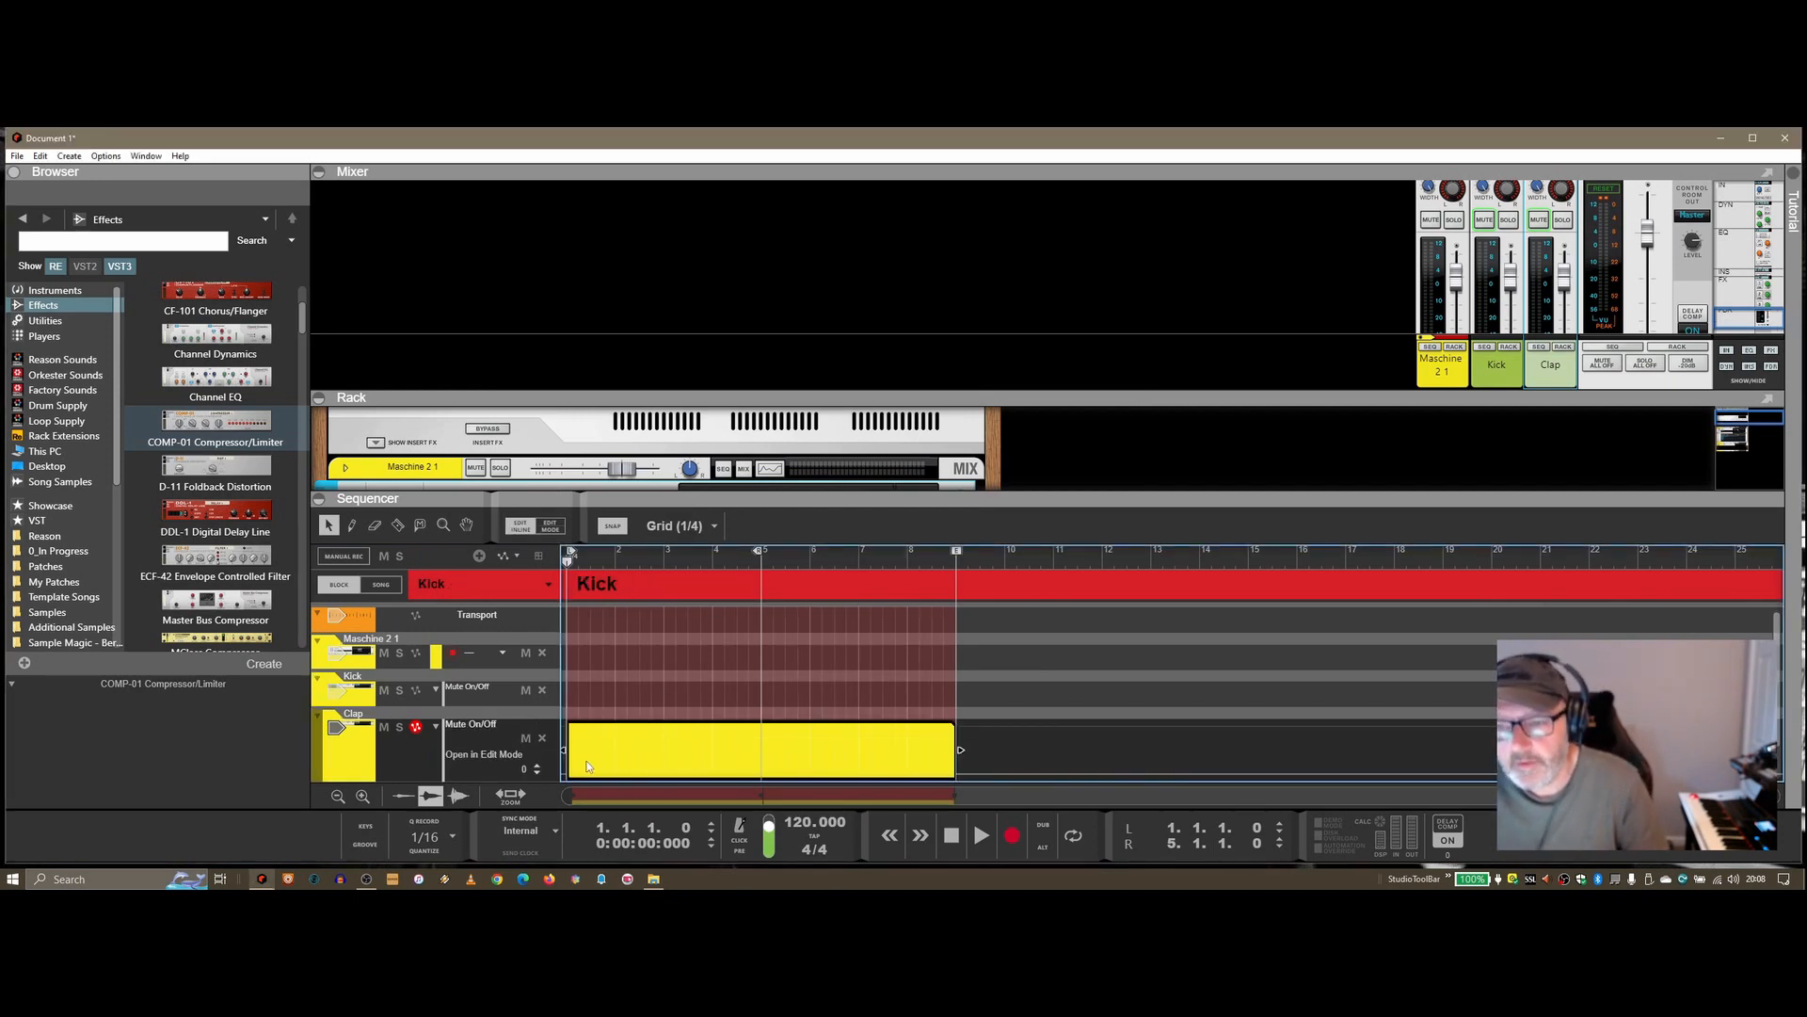
pyautogui.doubleClick(574, 778)
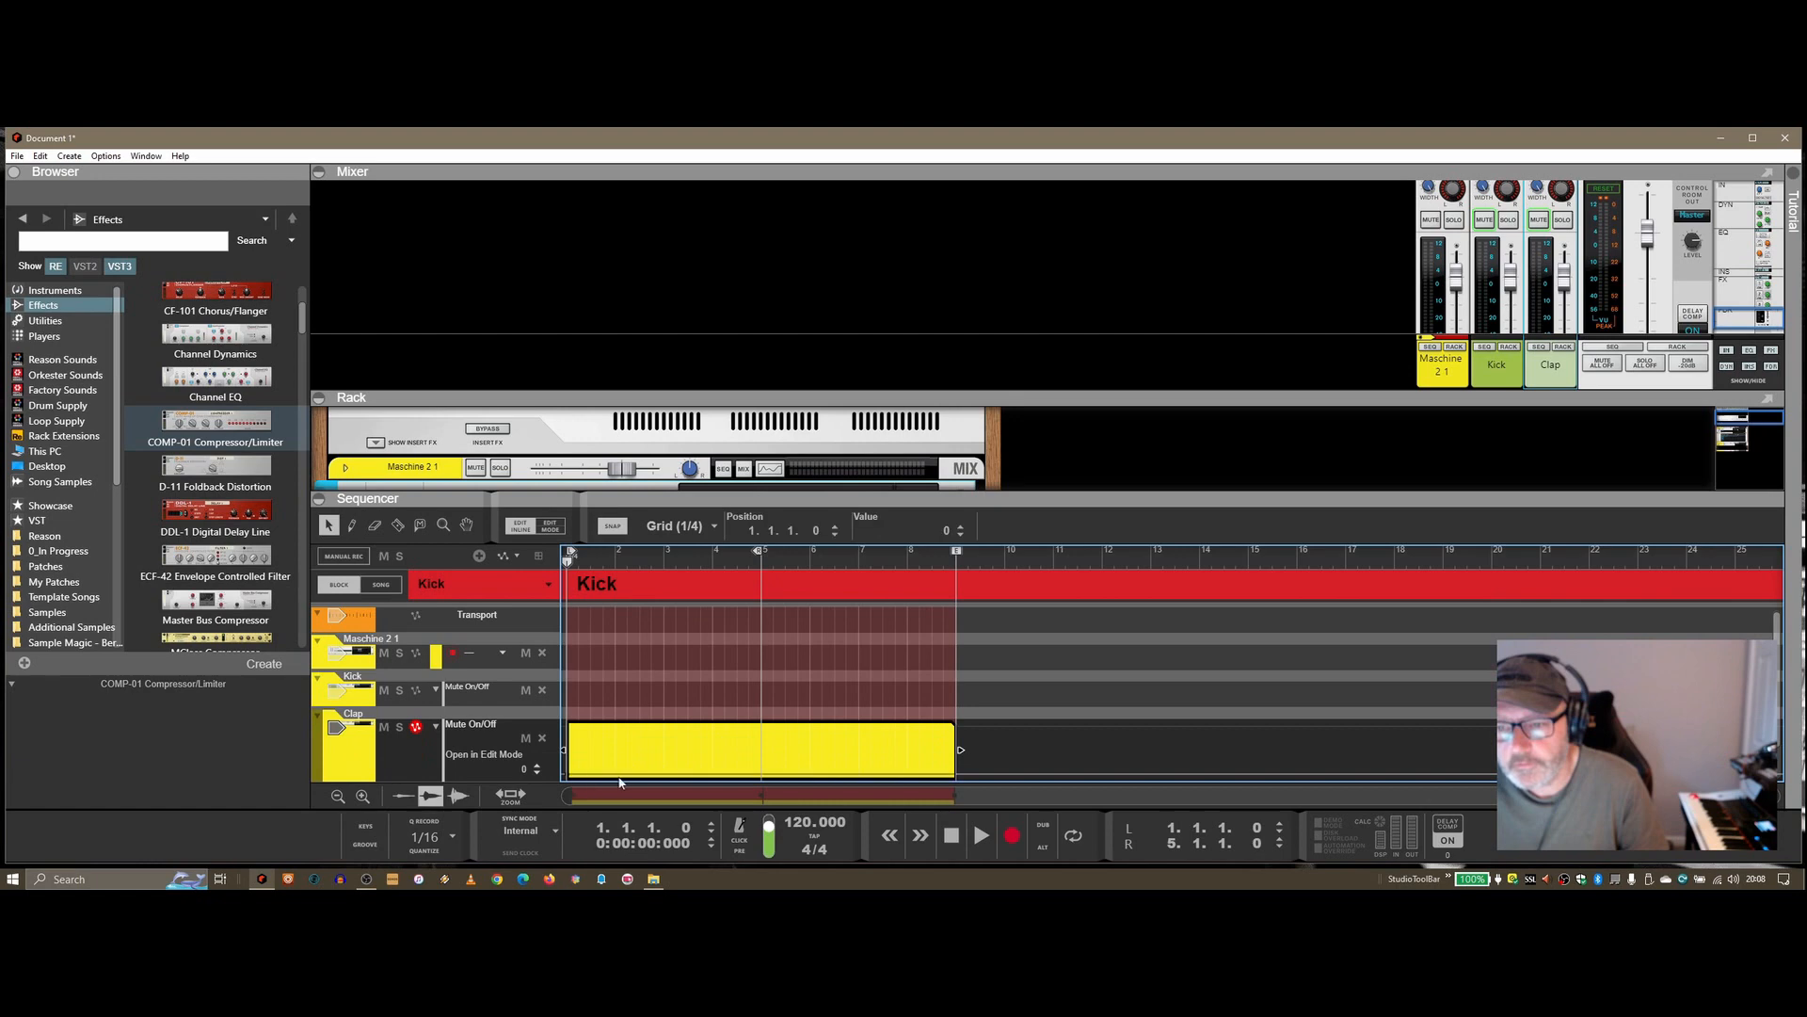
pyautogui.doubleClick(612, 694)
pyautogui.moveTo(614, 694); pyautogui.dragTo(955, 693)
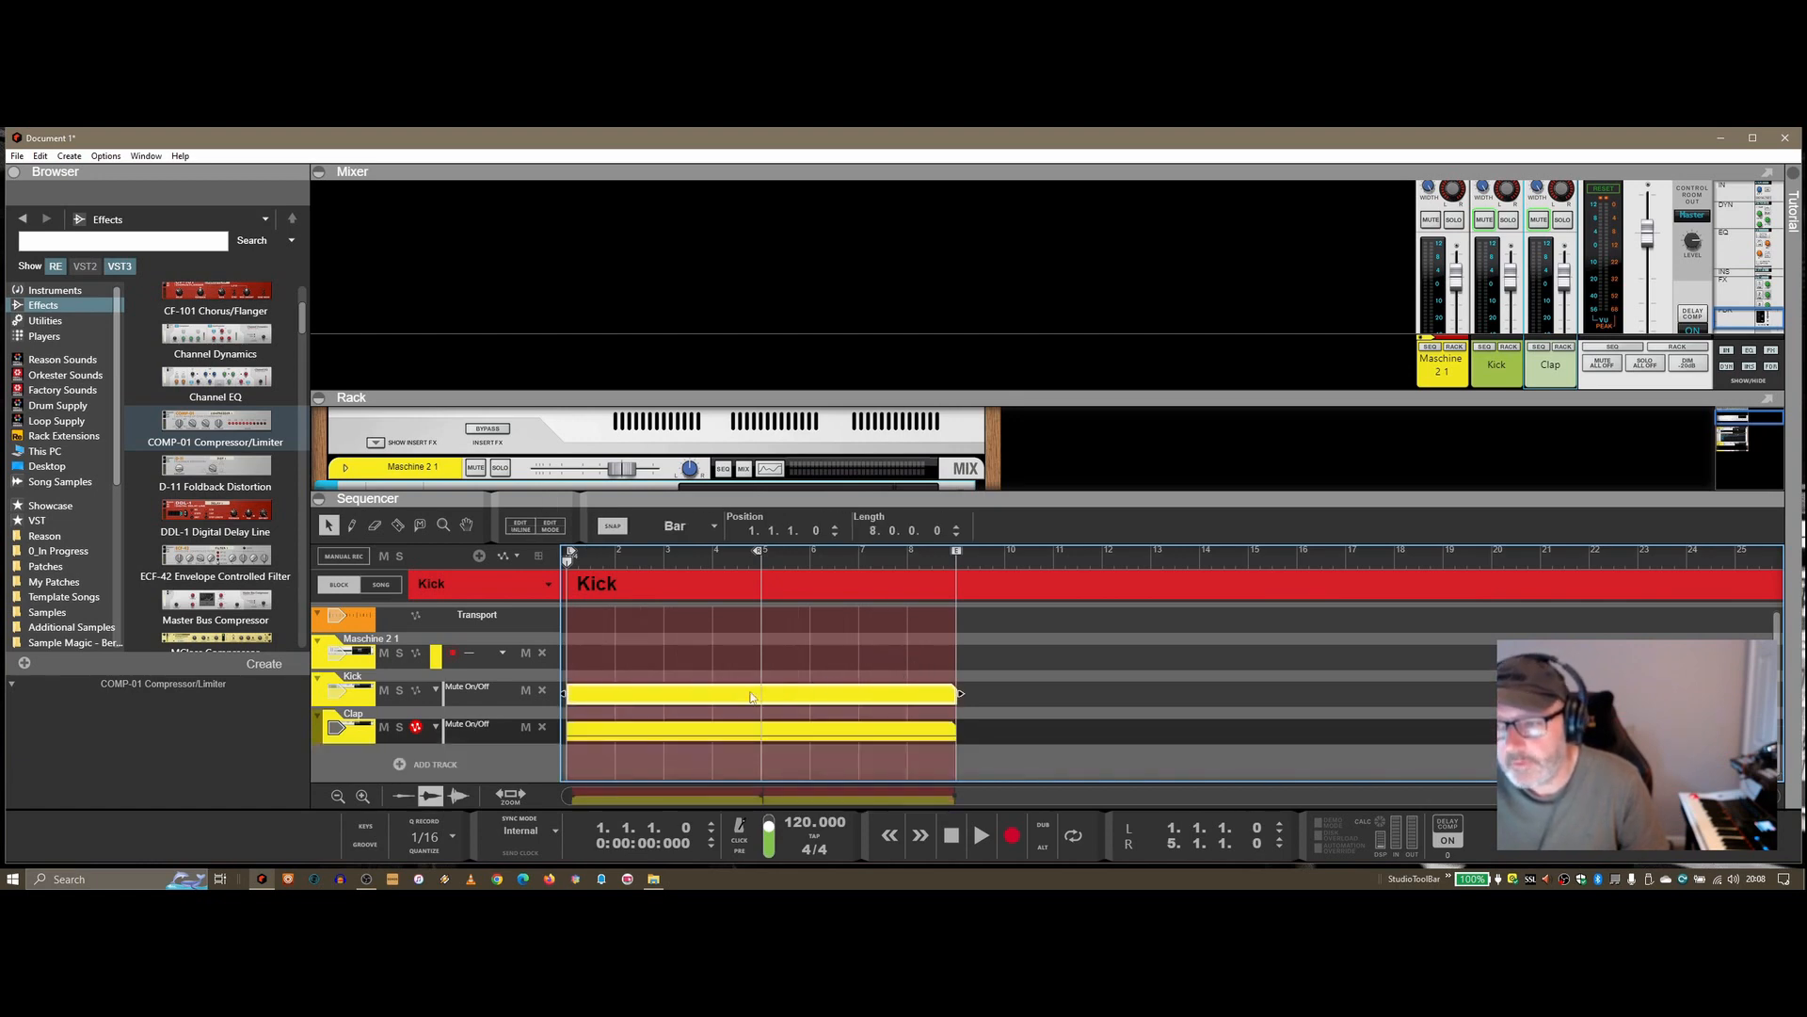
# Set the Kick block's mute automation to unmuted for Kick and muted (value 1) for Clap, and play it back.
pyautogui.doubleClick(748, 696)
pyautogui.doubleClick(571, 742)
pyautogui.doubleClick(725, 679)
pyautogui.doubleClick(714, 734)
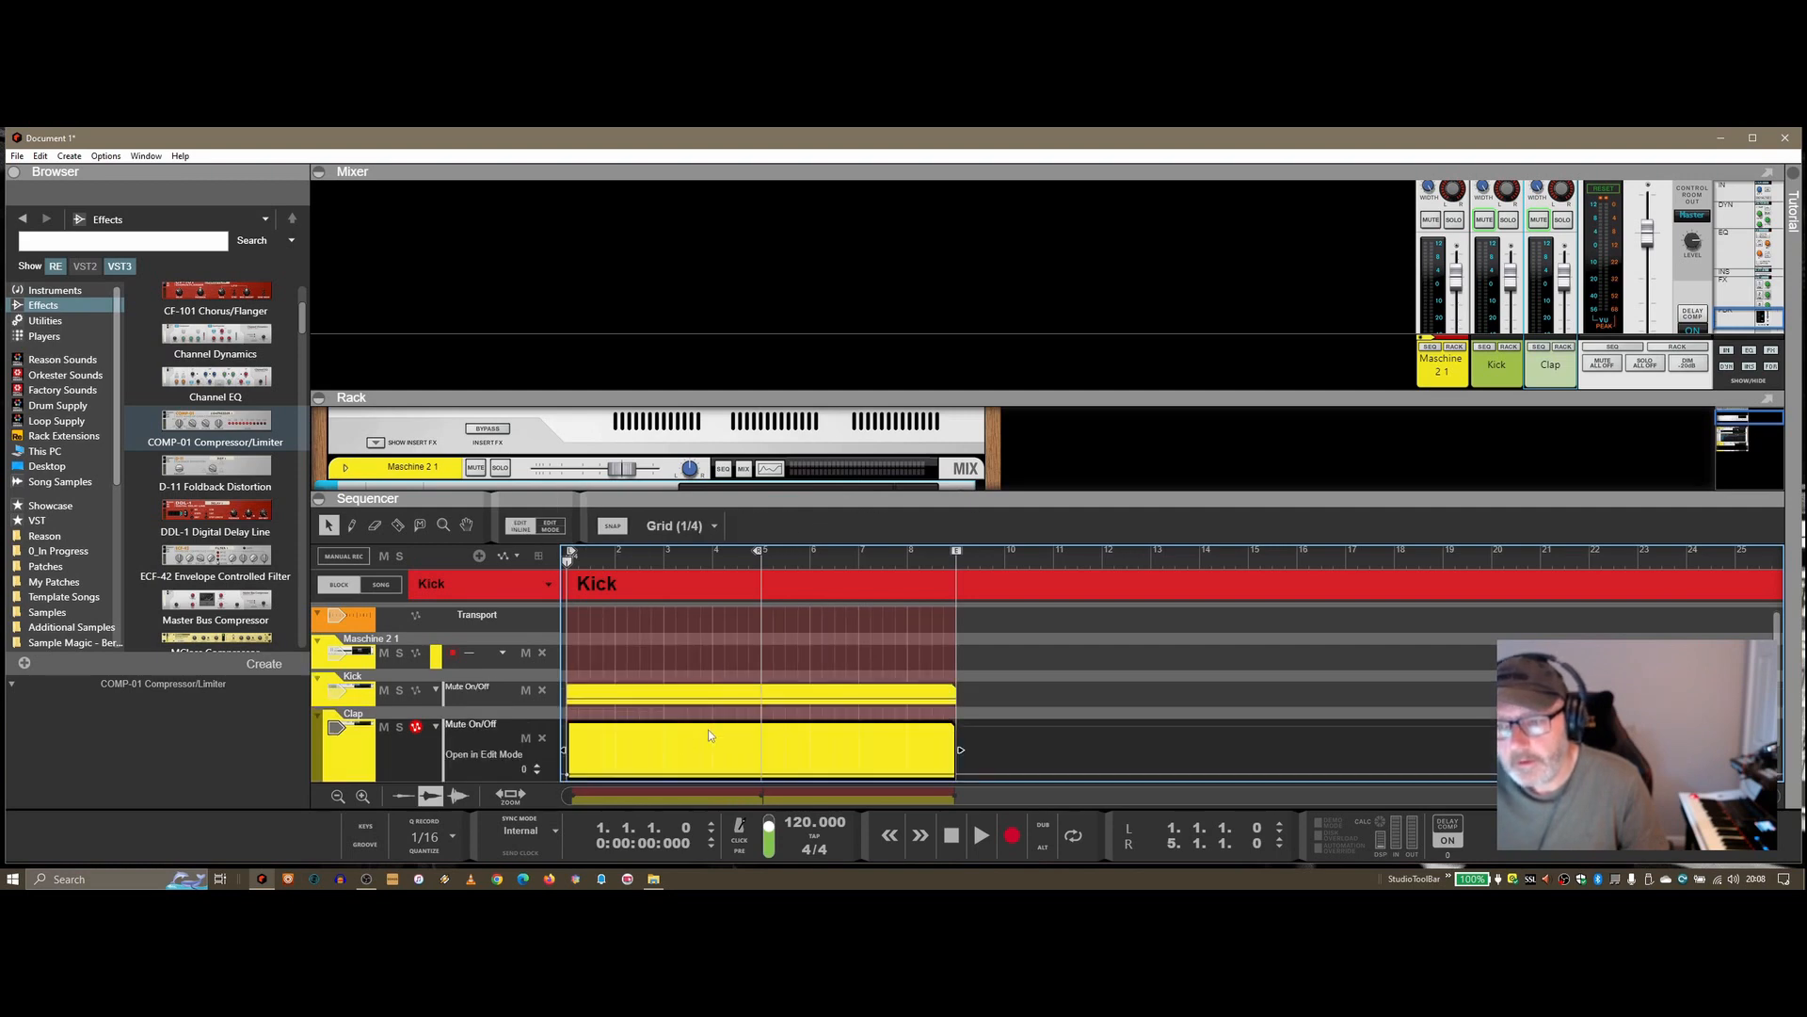
pyautogui.moveTo(571, 774); pyautogui.dragTo(578, 726)
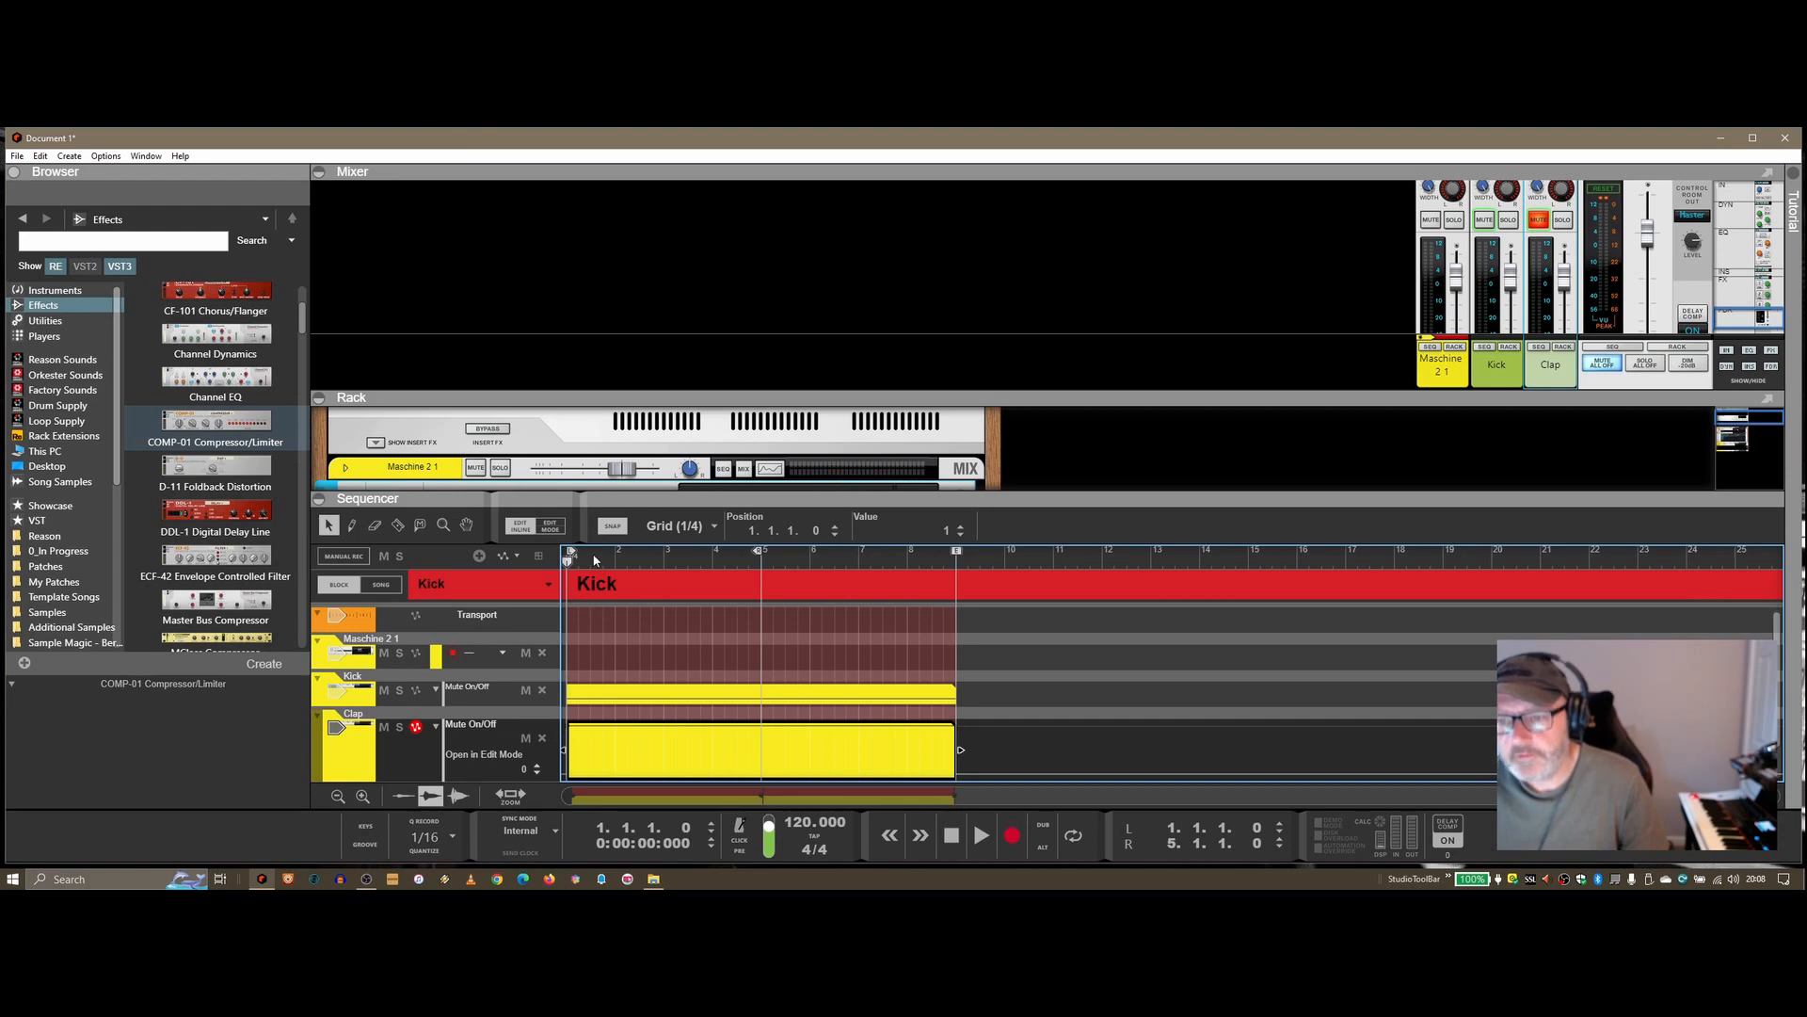
pyautogui.press('space')
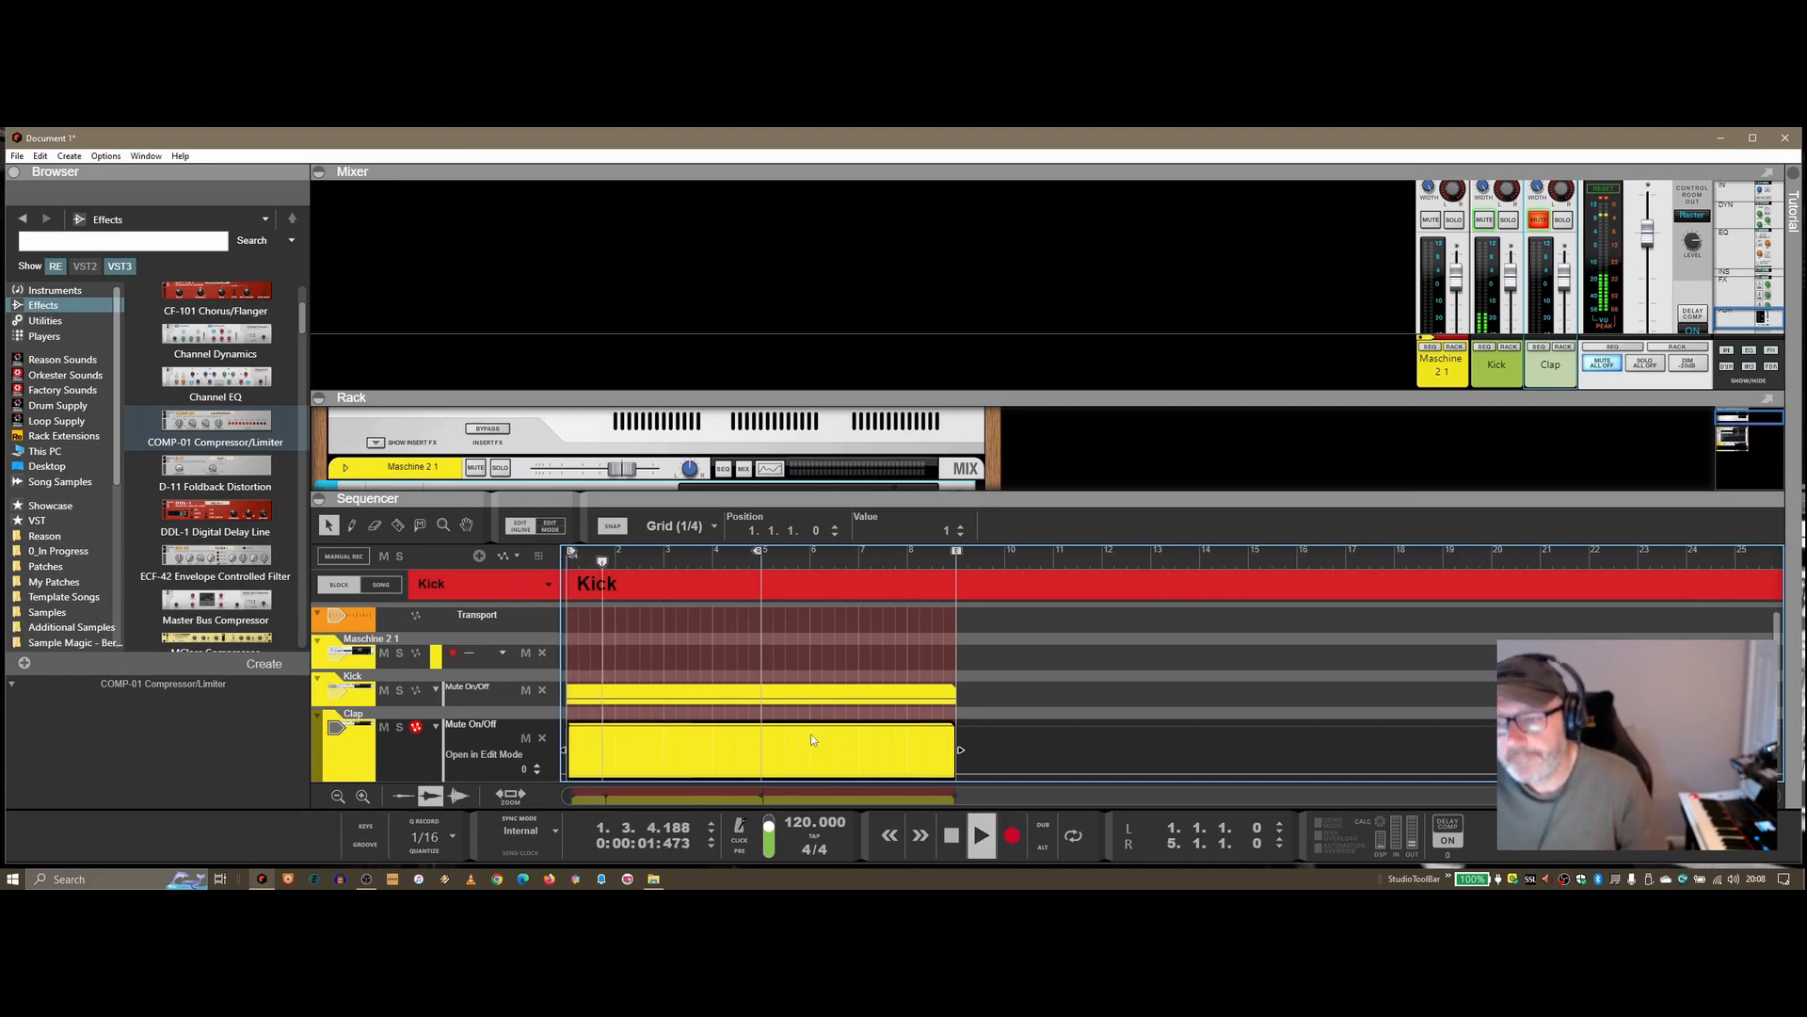
pyautogui.click(951, 834)
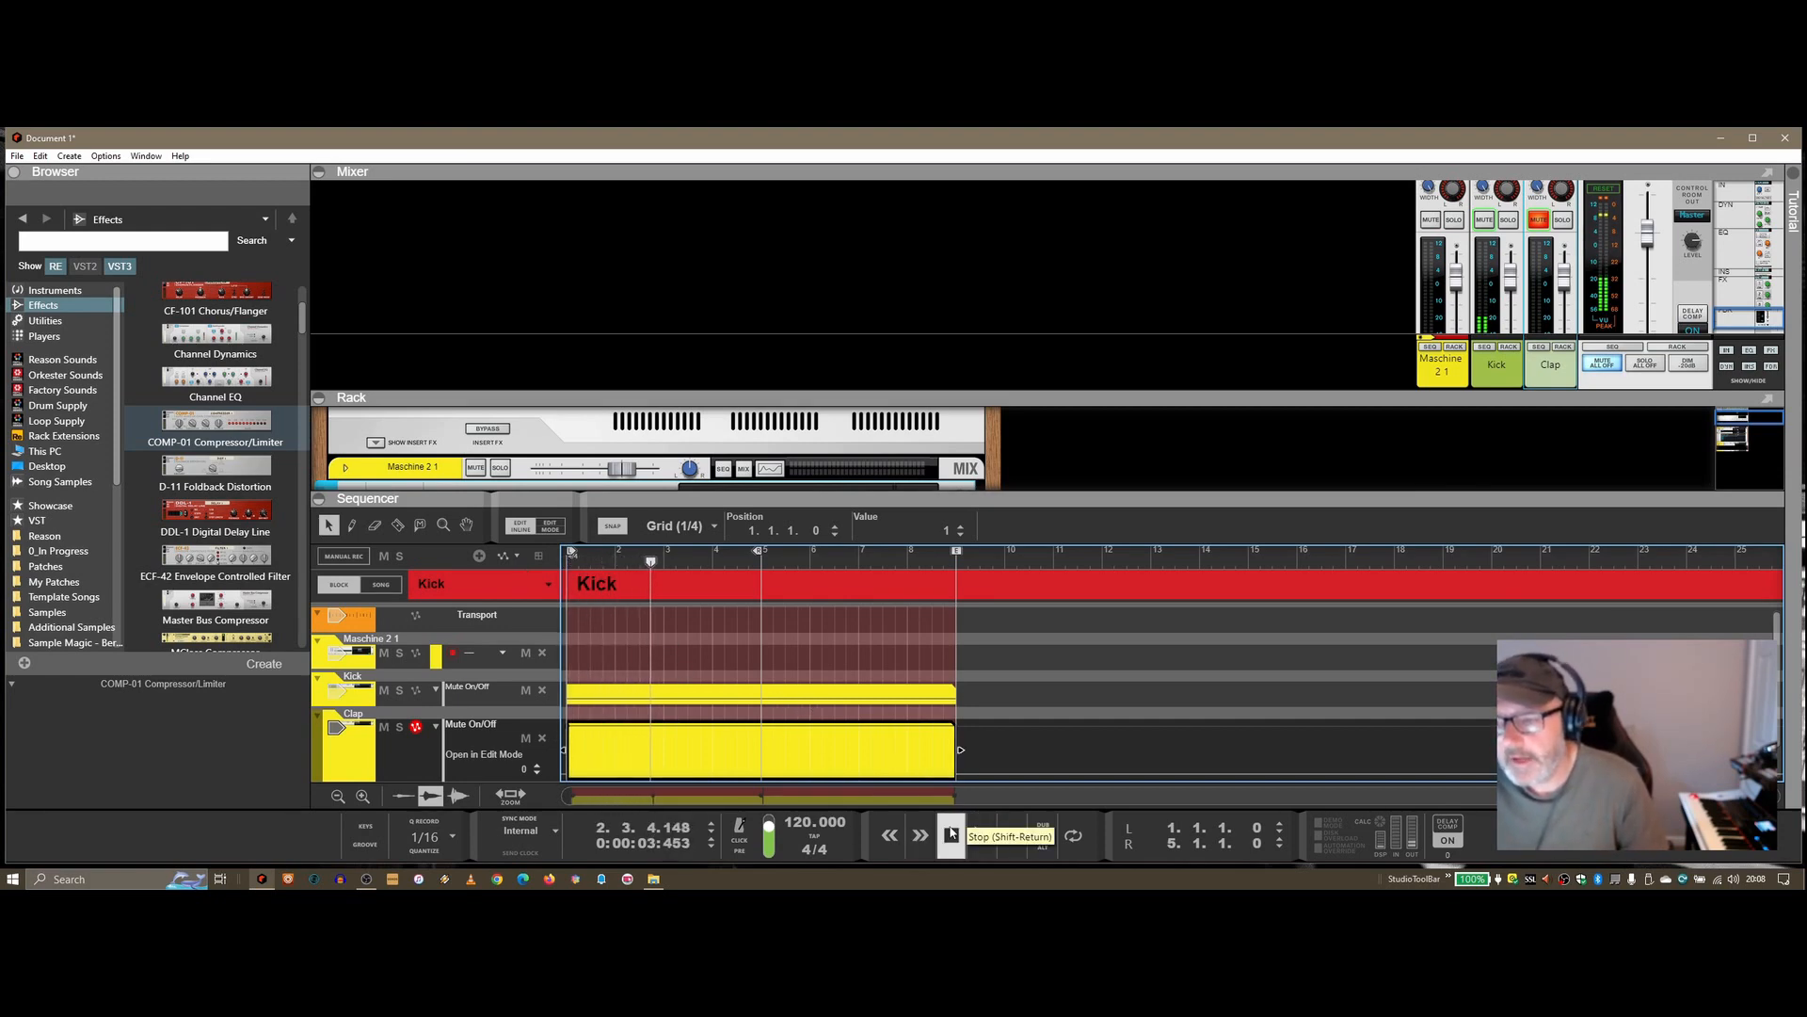
# Switch to Song view, draw an eight-bar block clip from bar 1 and assign it to the Kick block.
pyautogui.click(378, 586)
pyautogui.doubleClick(587, 587)
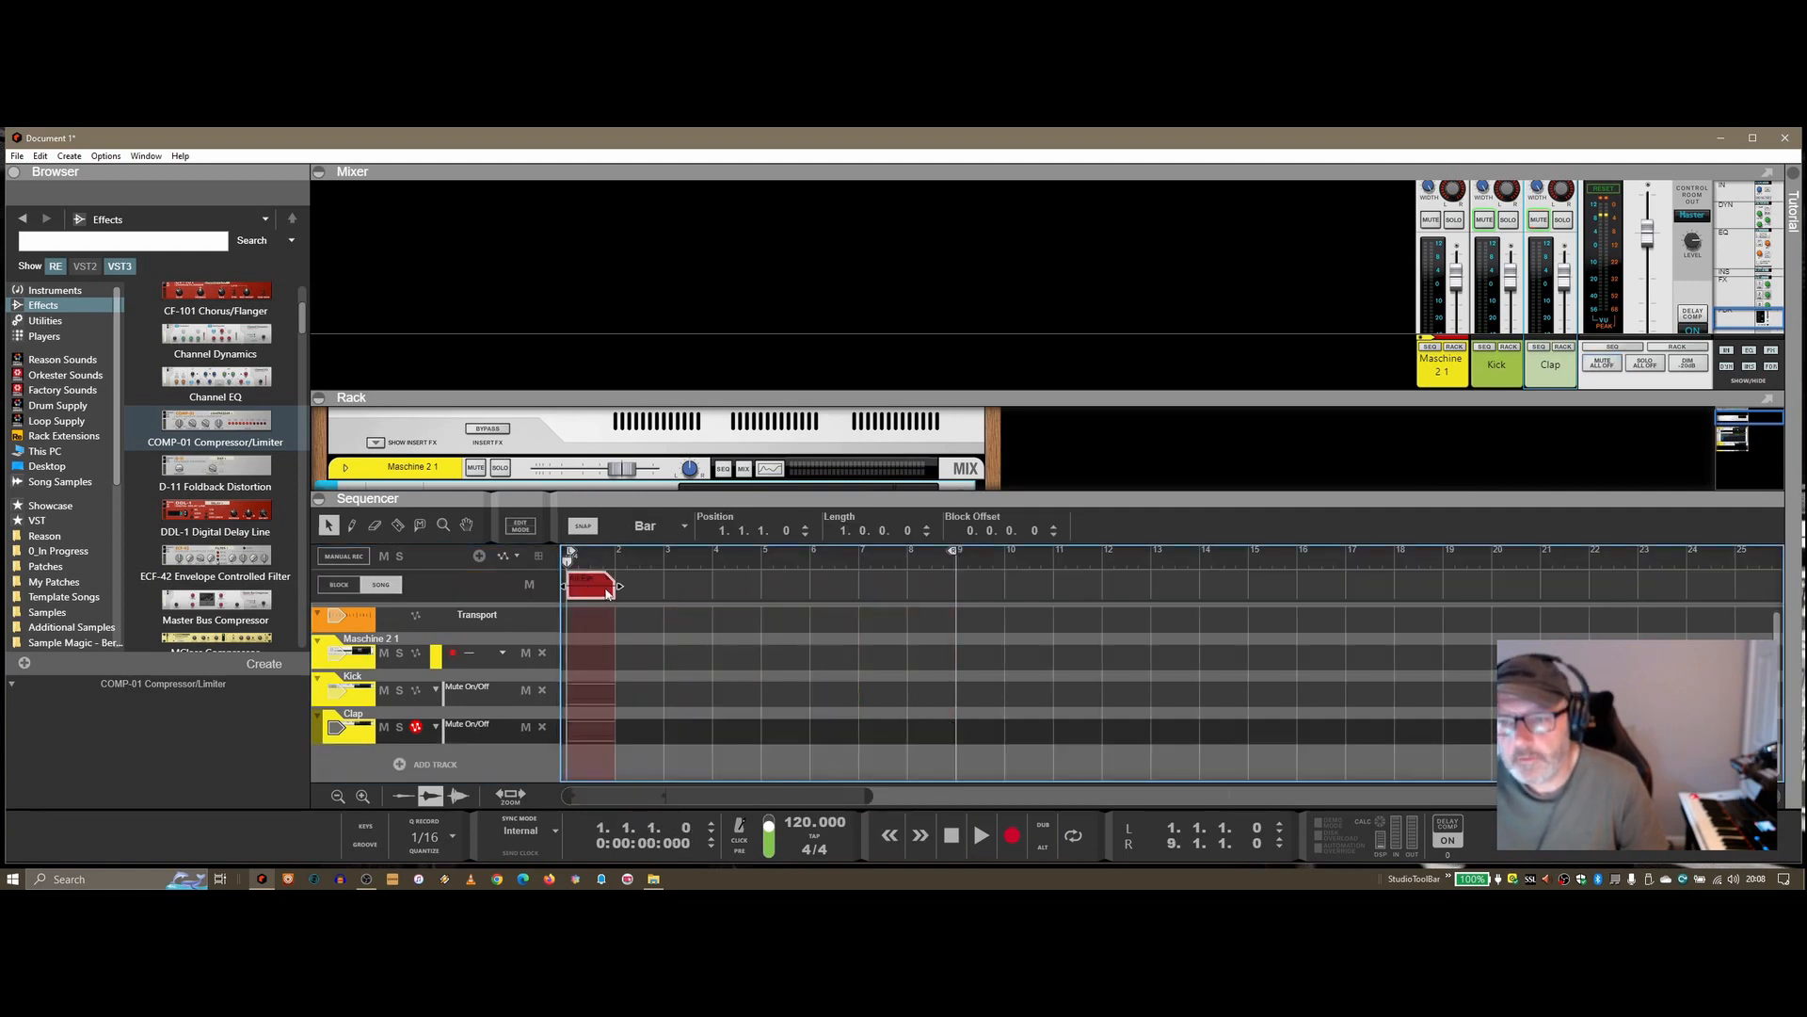
pyautogui.moveTo(614, 586); pyautogui.dragTo(956, 585)
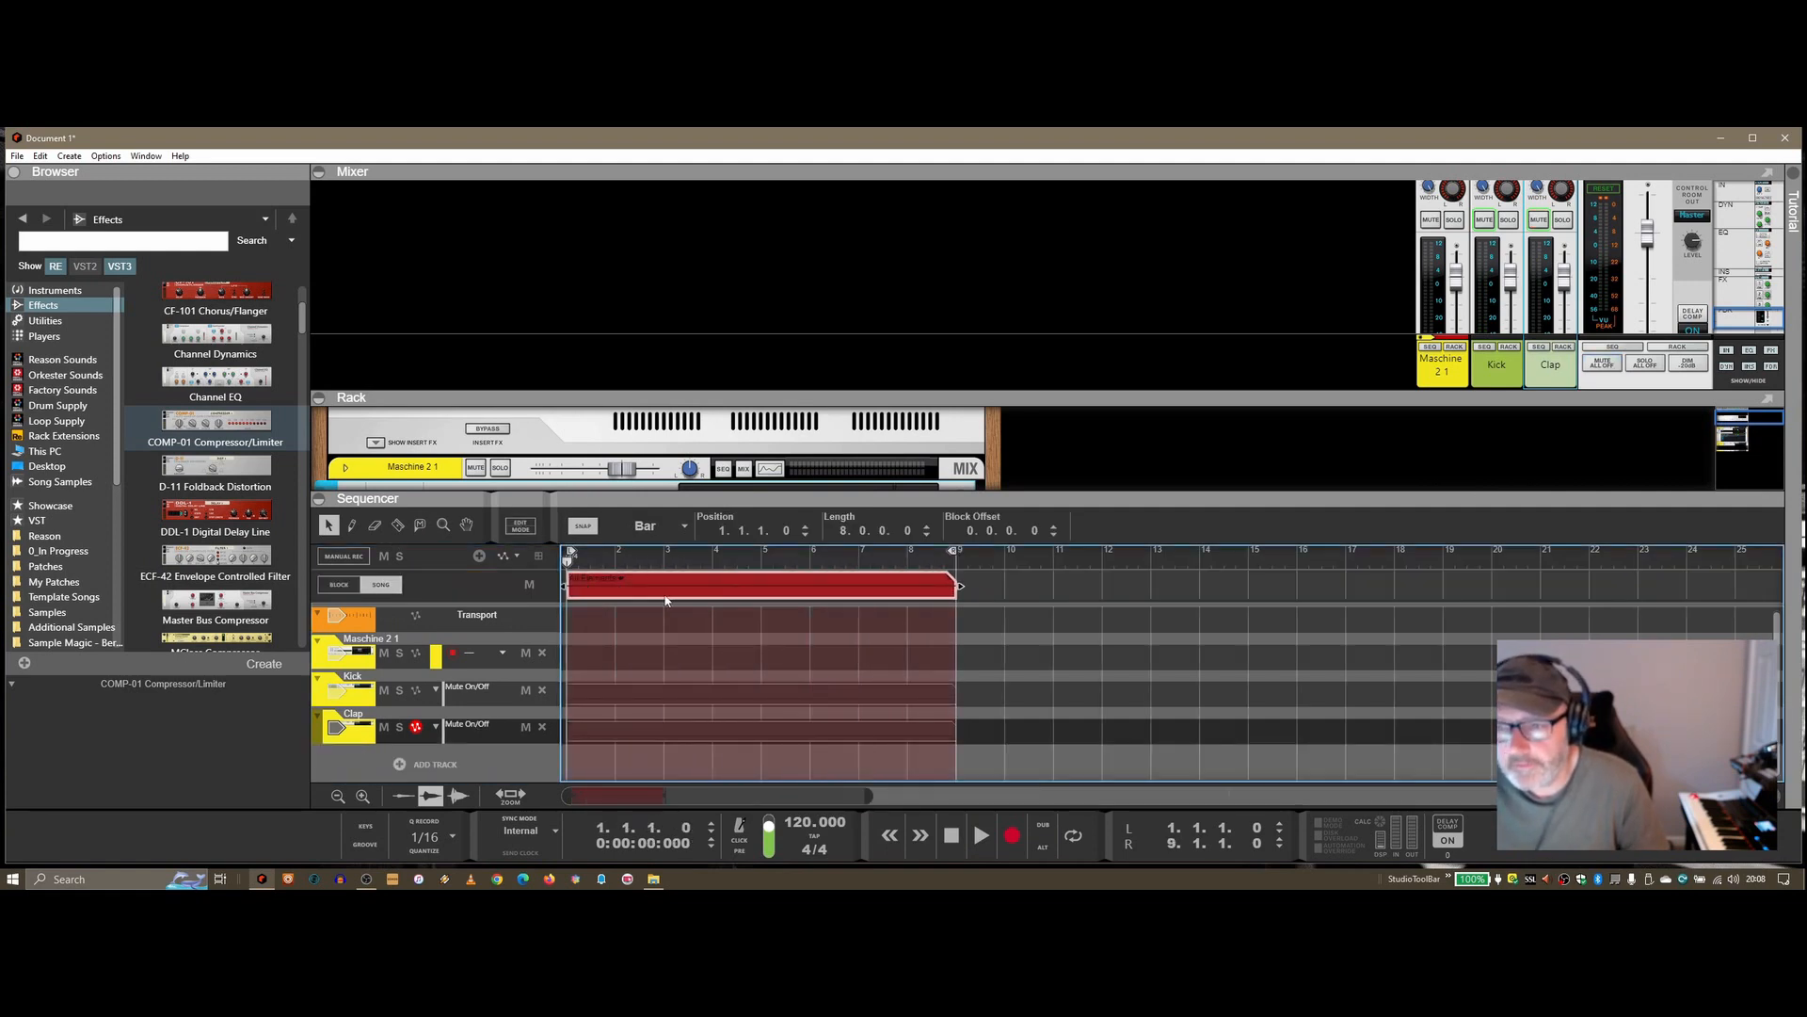
pyautogui.click(619, 578)
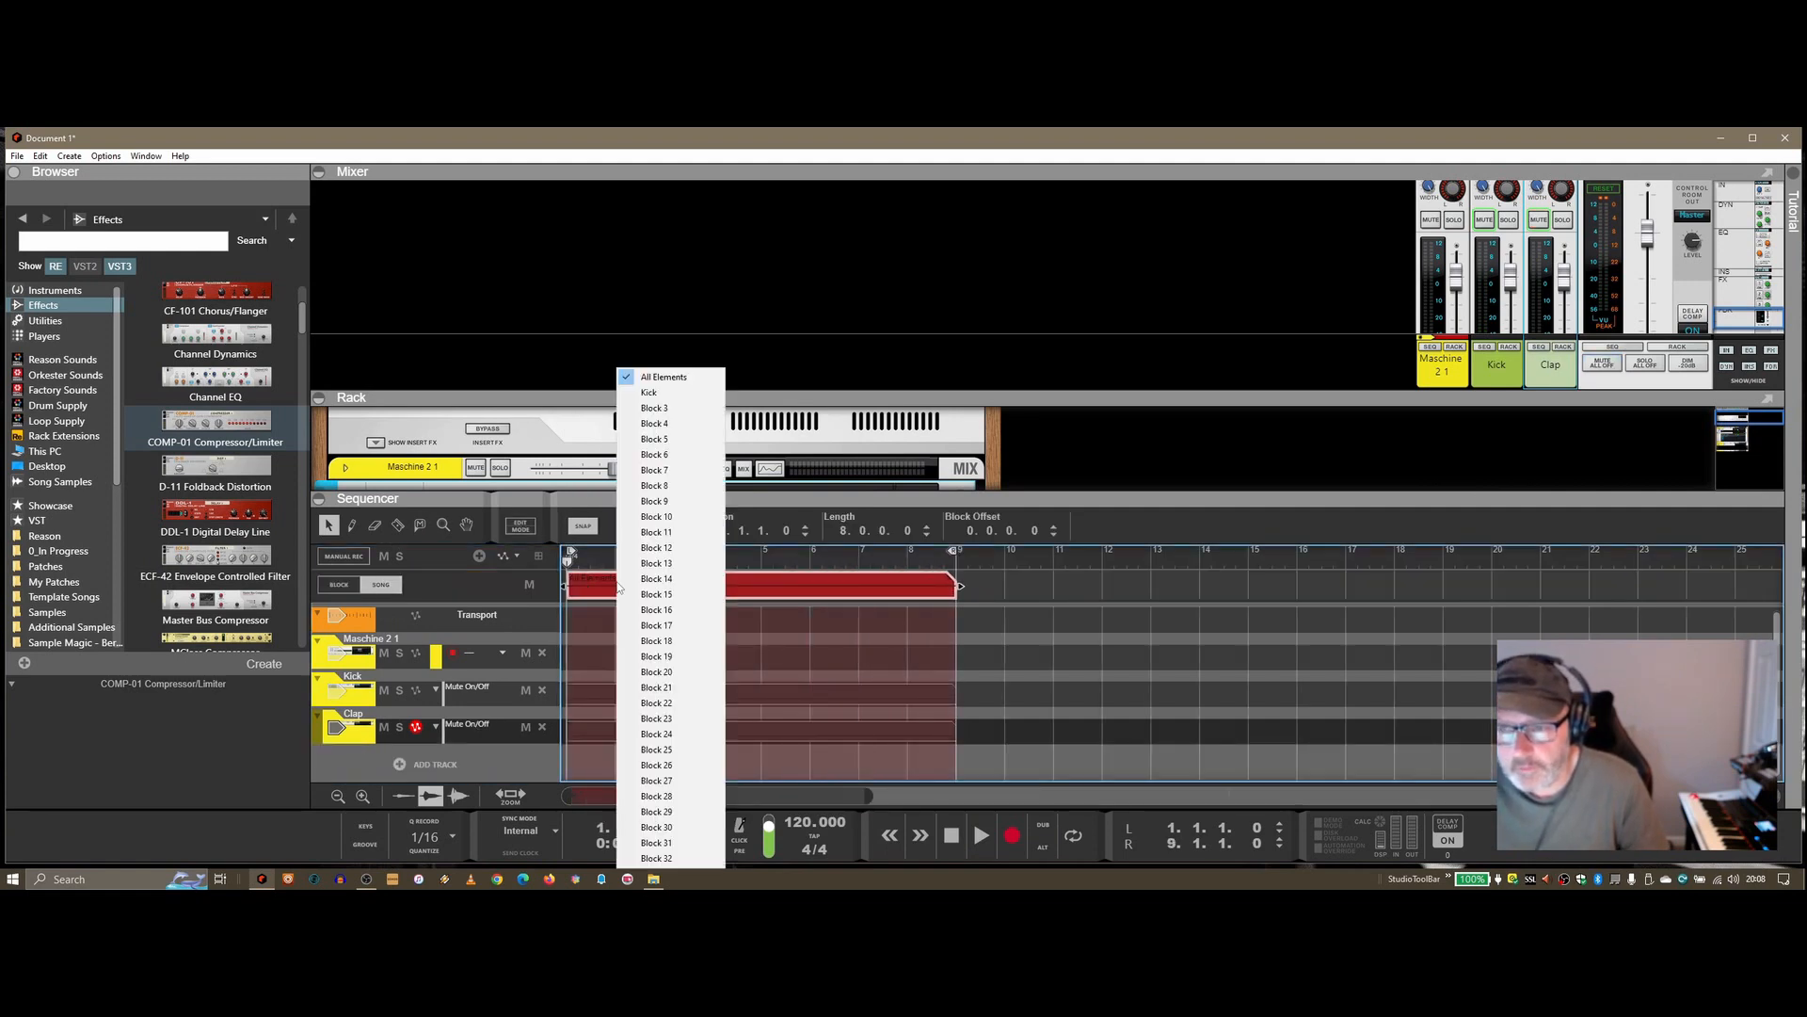
pyautogui.click(659, 394)
# Shorten the Kick block clip to four bars and add a four-bar All Elements clip starting at bar 5.
pyautogui.moveTo(957, 587); pyautogui.dragTo(761, 588)
pyautogui.doubleClick(787, 589)
pyautogui.click(795, 579)
pyautogui.press('Escape')
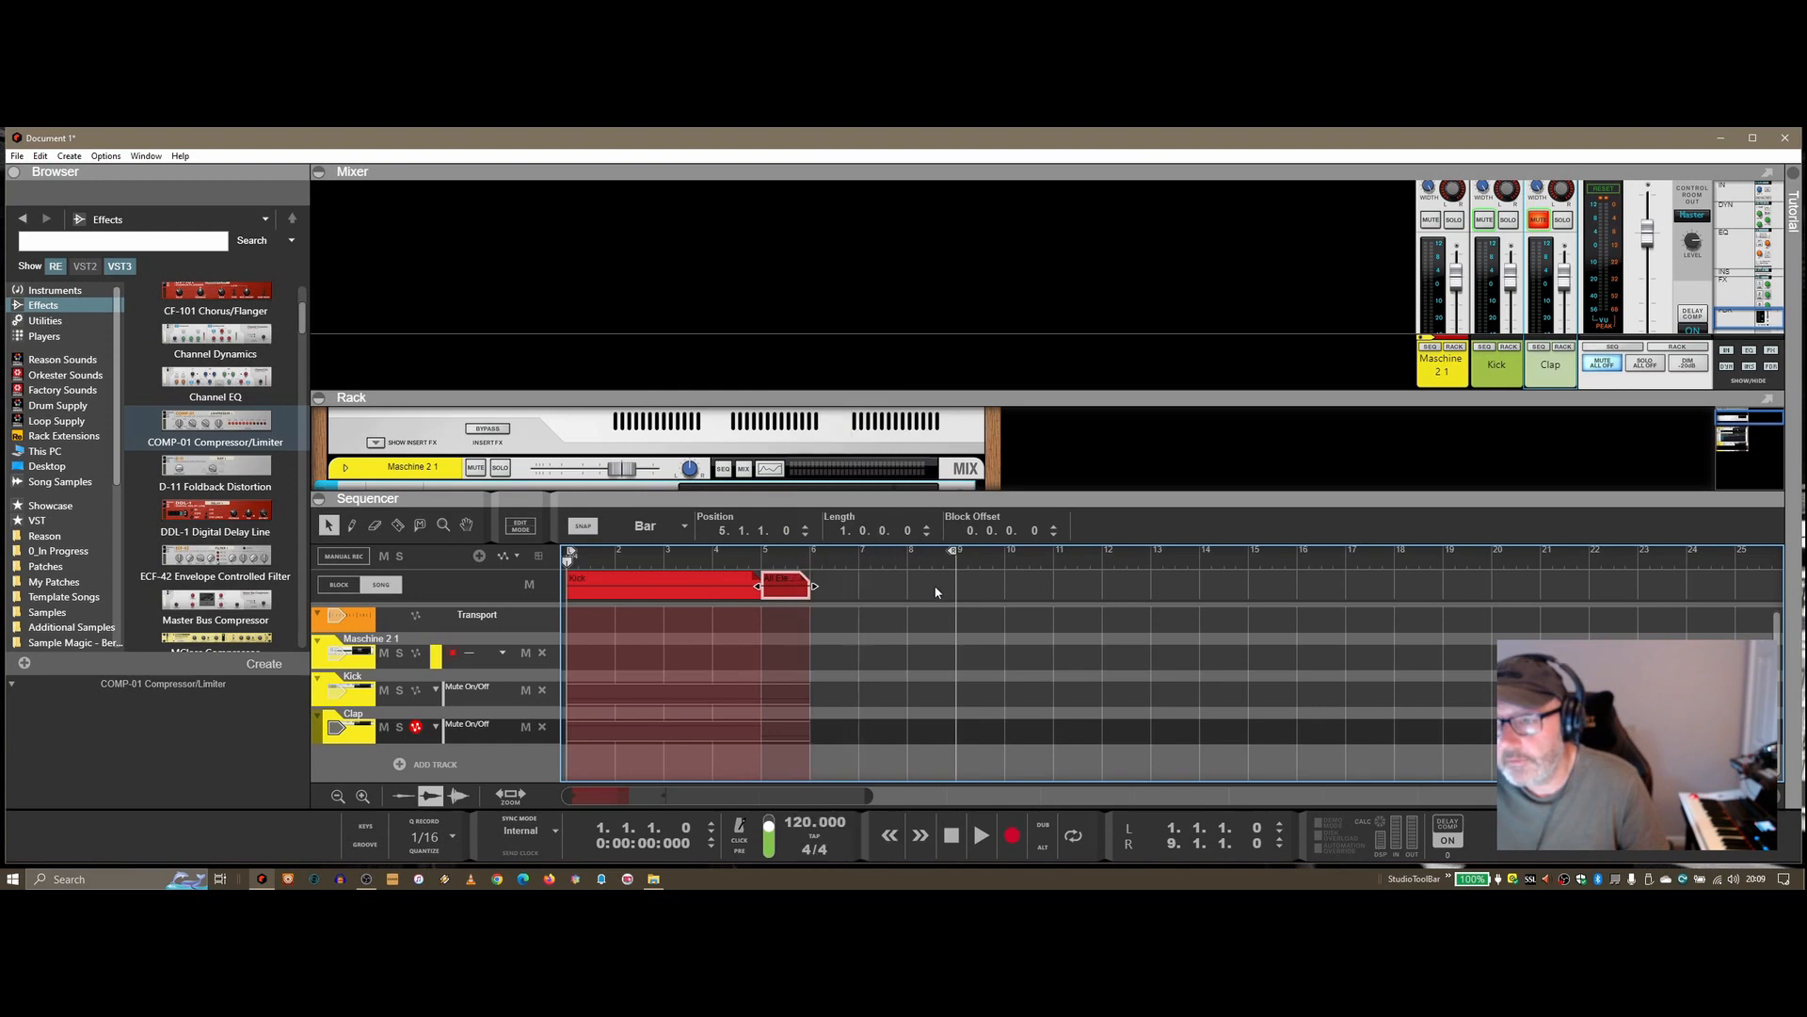
pyautogui.moveTo(787, 587); pyautogui.dragTo(957, 587)
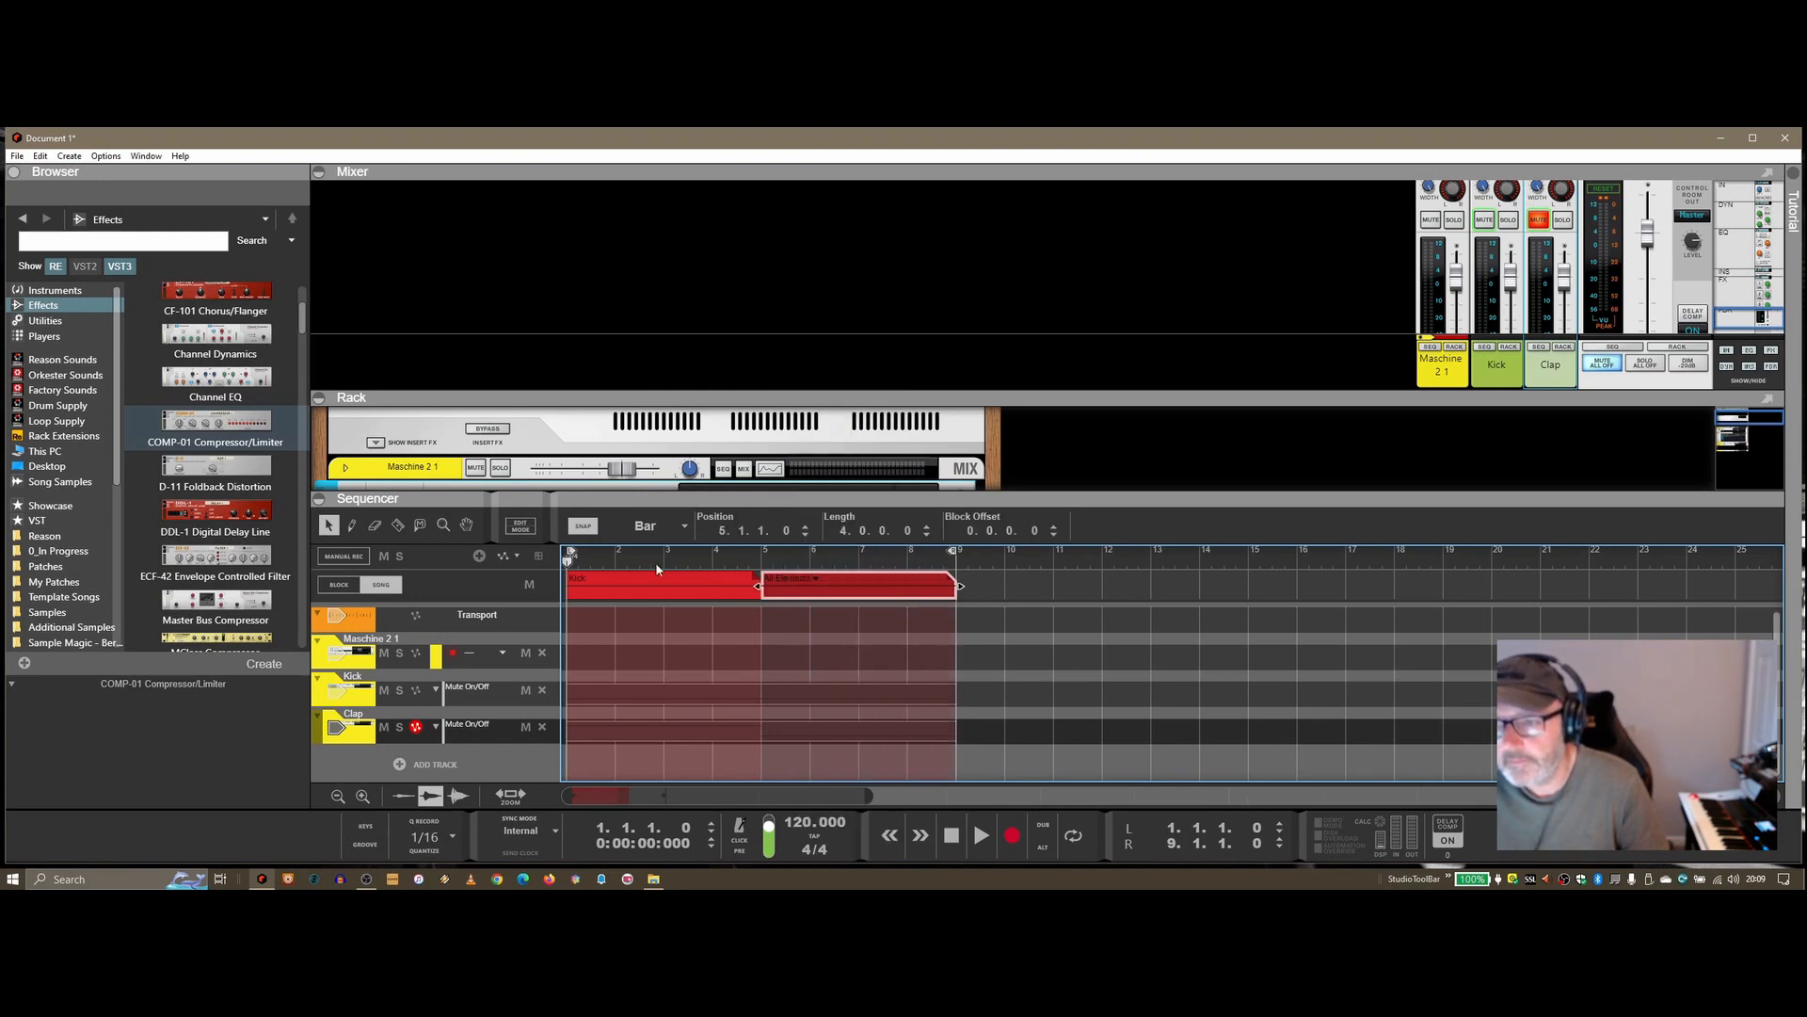
# Play back the song arrangement through the Kick and All Elements blocks.
pyautogui.click(715, 562)
pyautogui.click(980, 828)
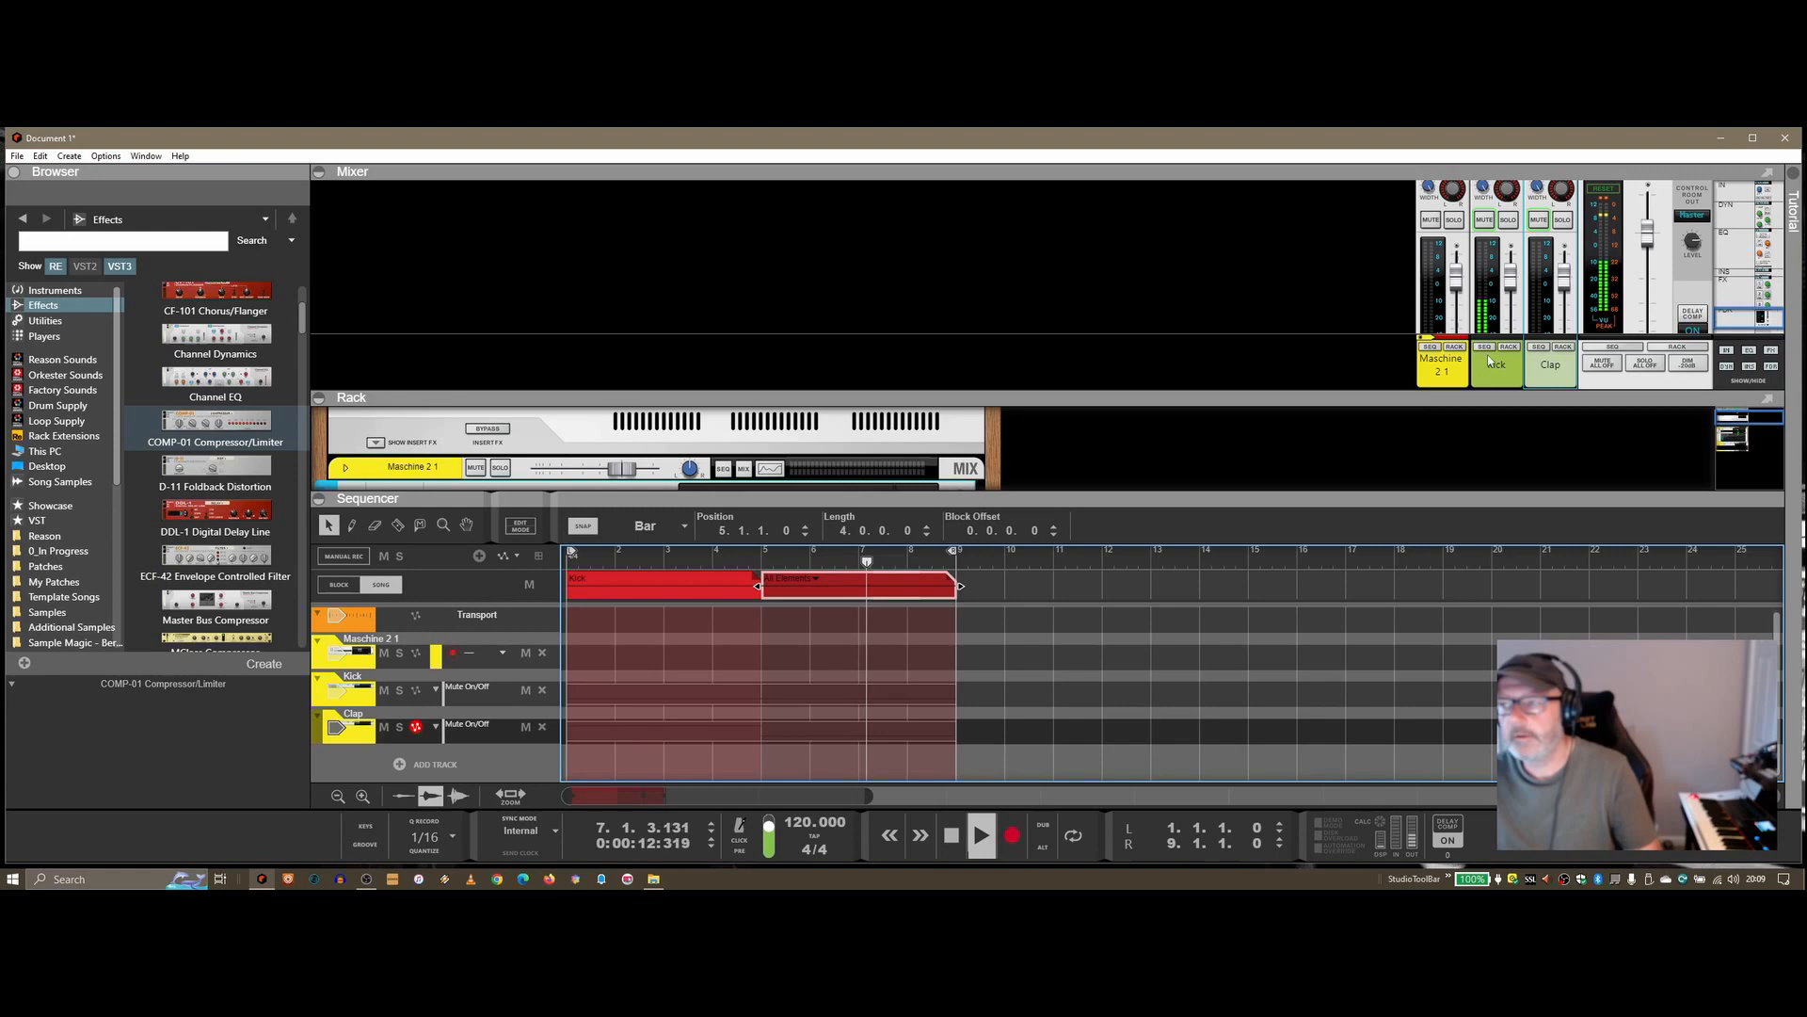
pyautogui.click(953, 835)
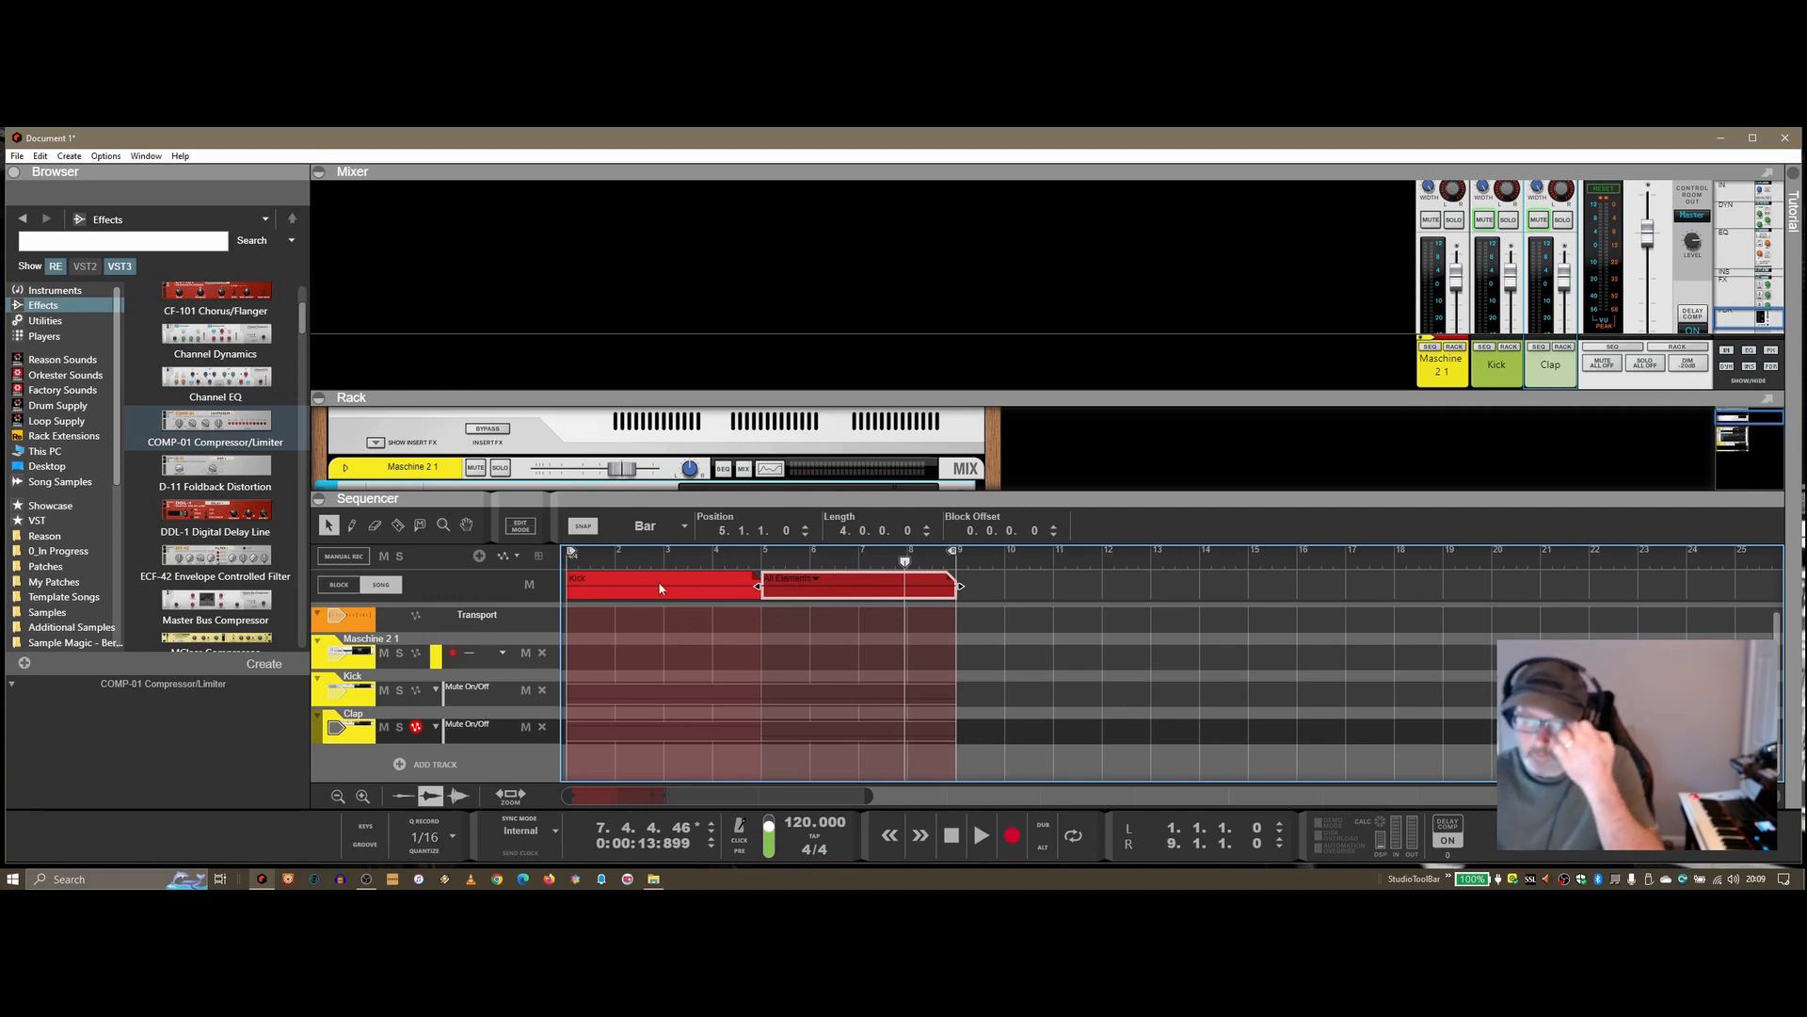
# Enlarge the rack, load the Athenian Kit in Maschine 2, close its window and play the song from bar 1.
pyautogui.moveTo(976, 496); pyautogui.dragTo(976, 663)
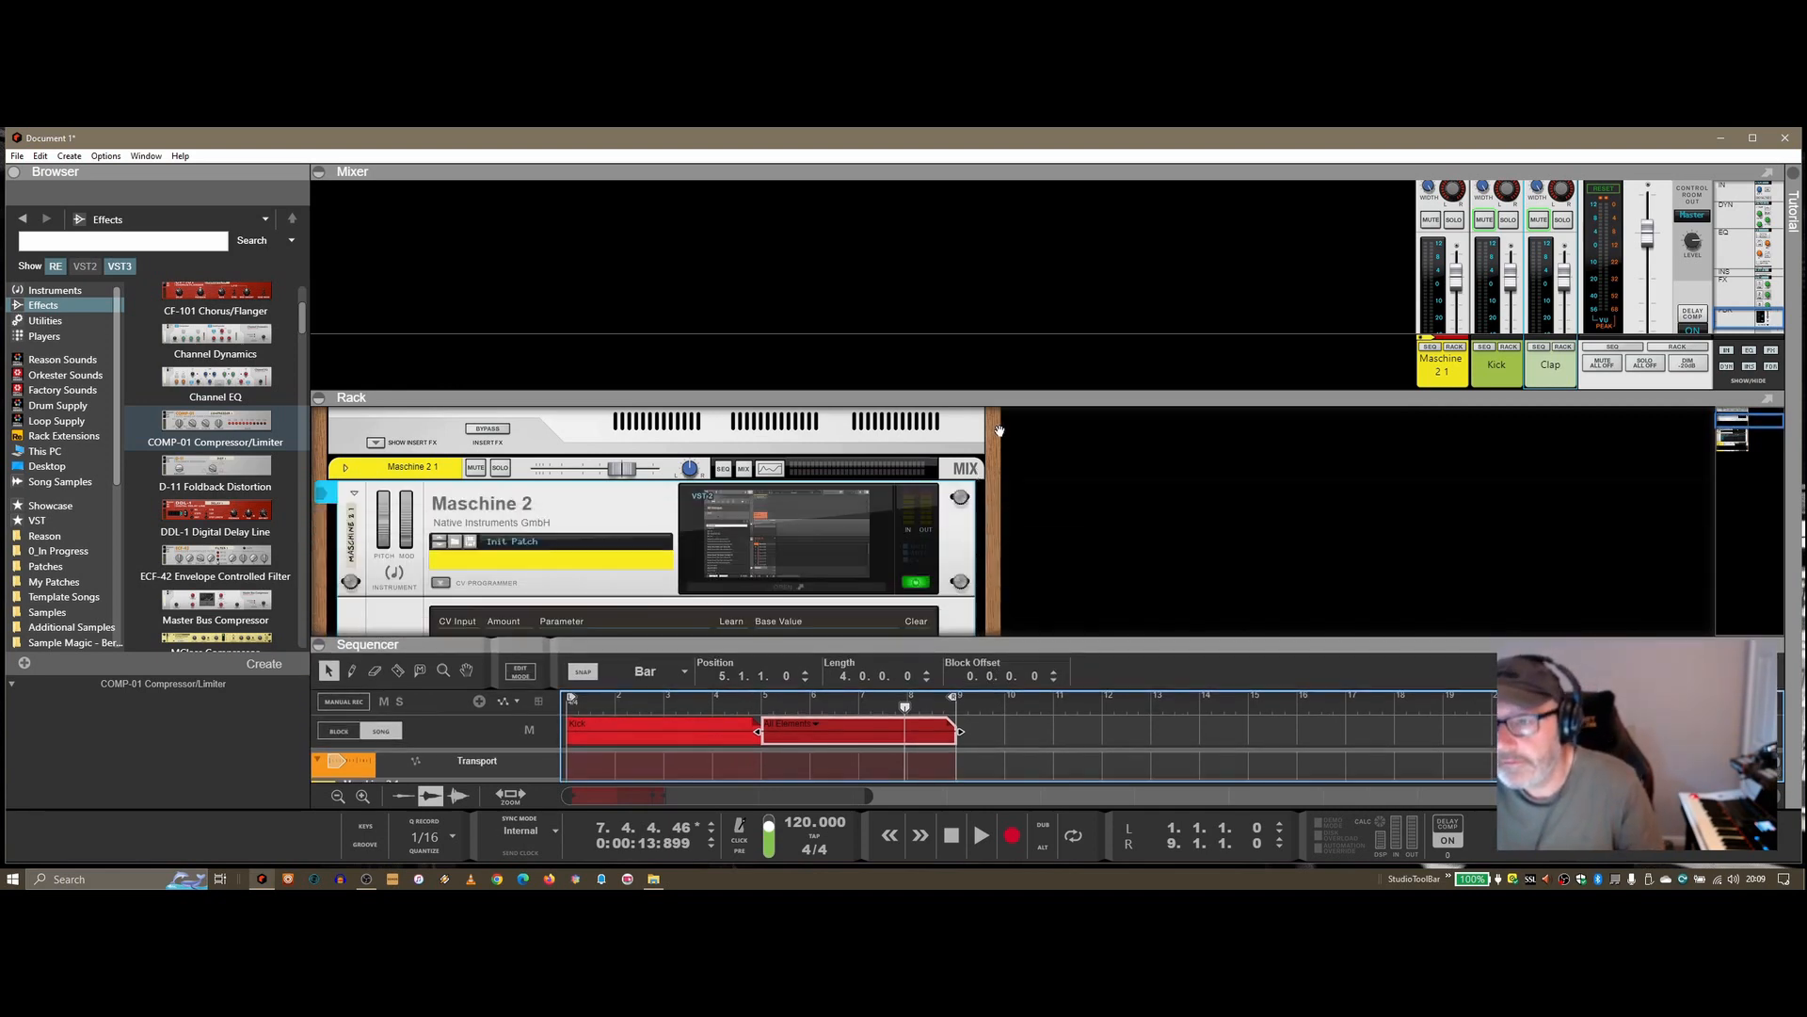
pyautogui.click(810, 530)
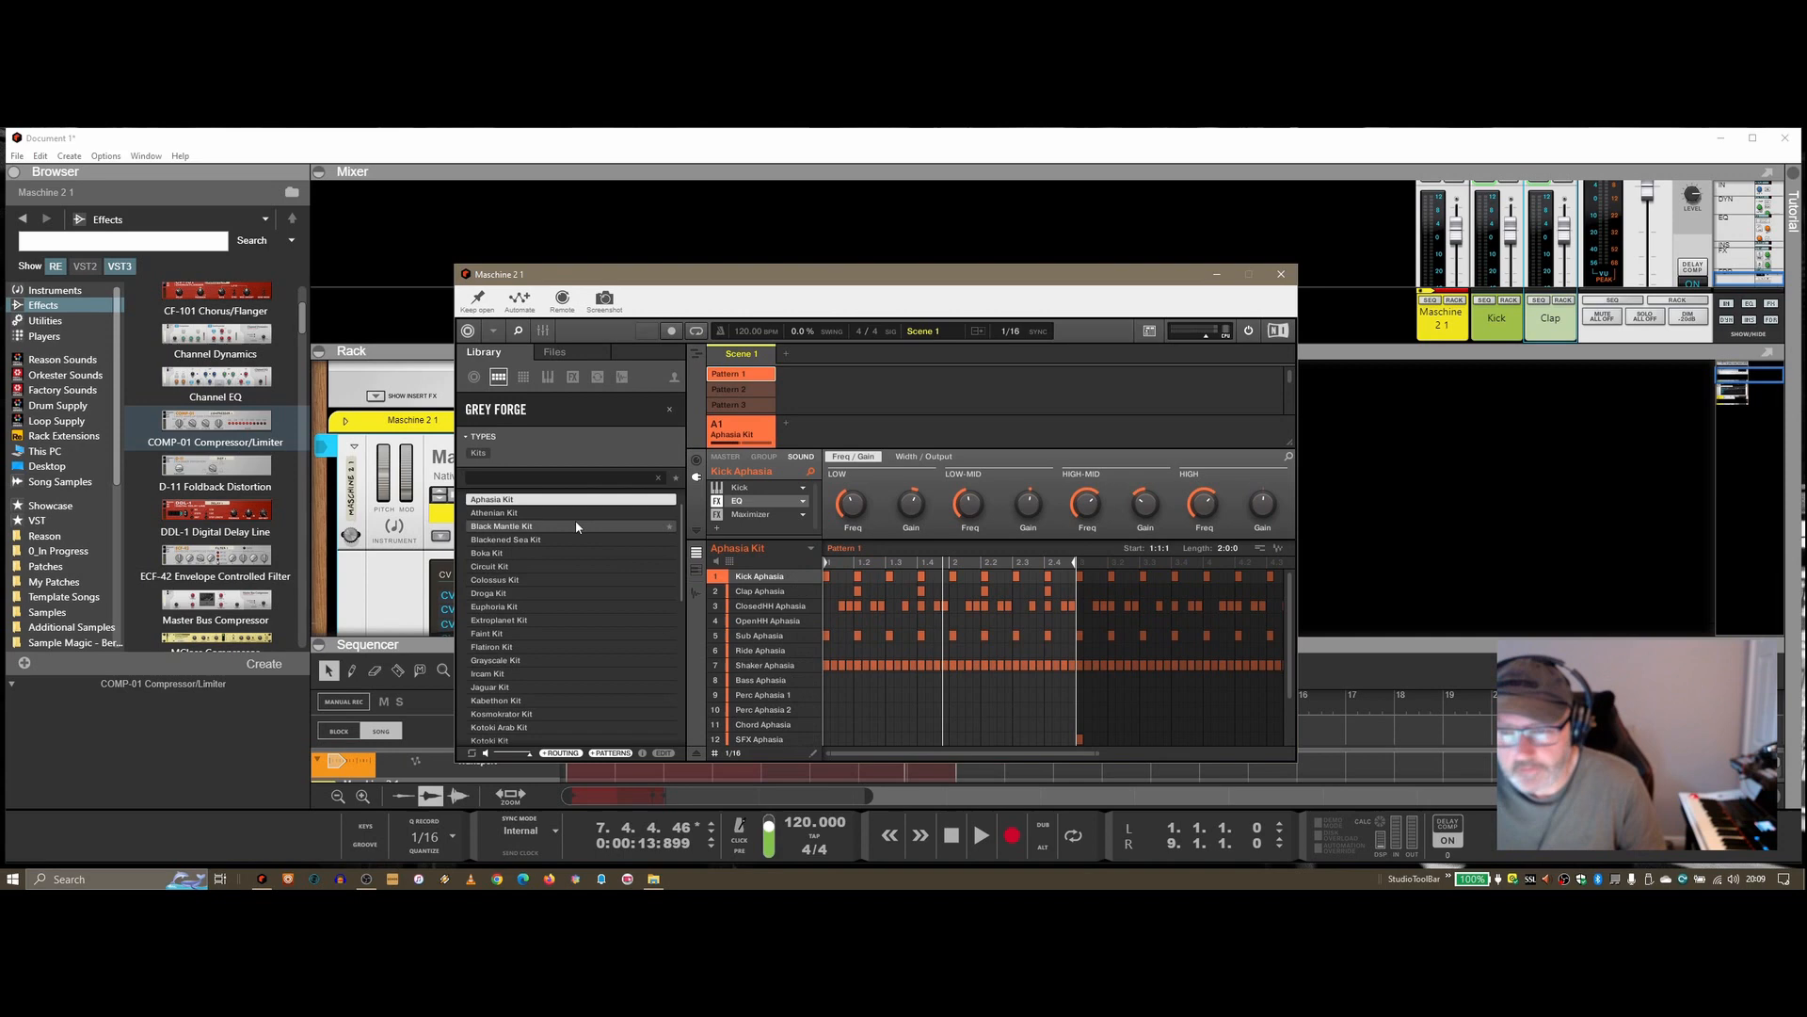
pyautogui.press('Down')
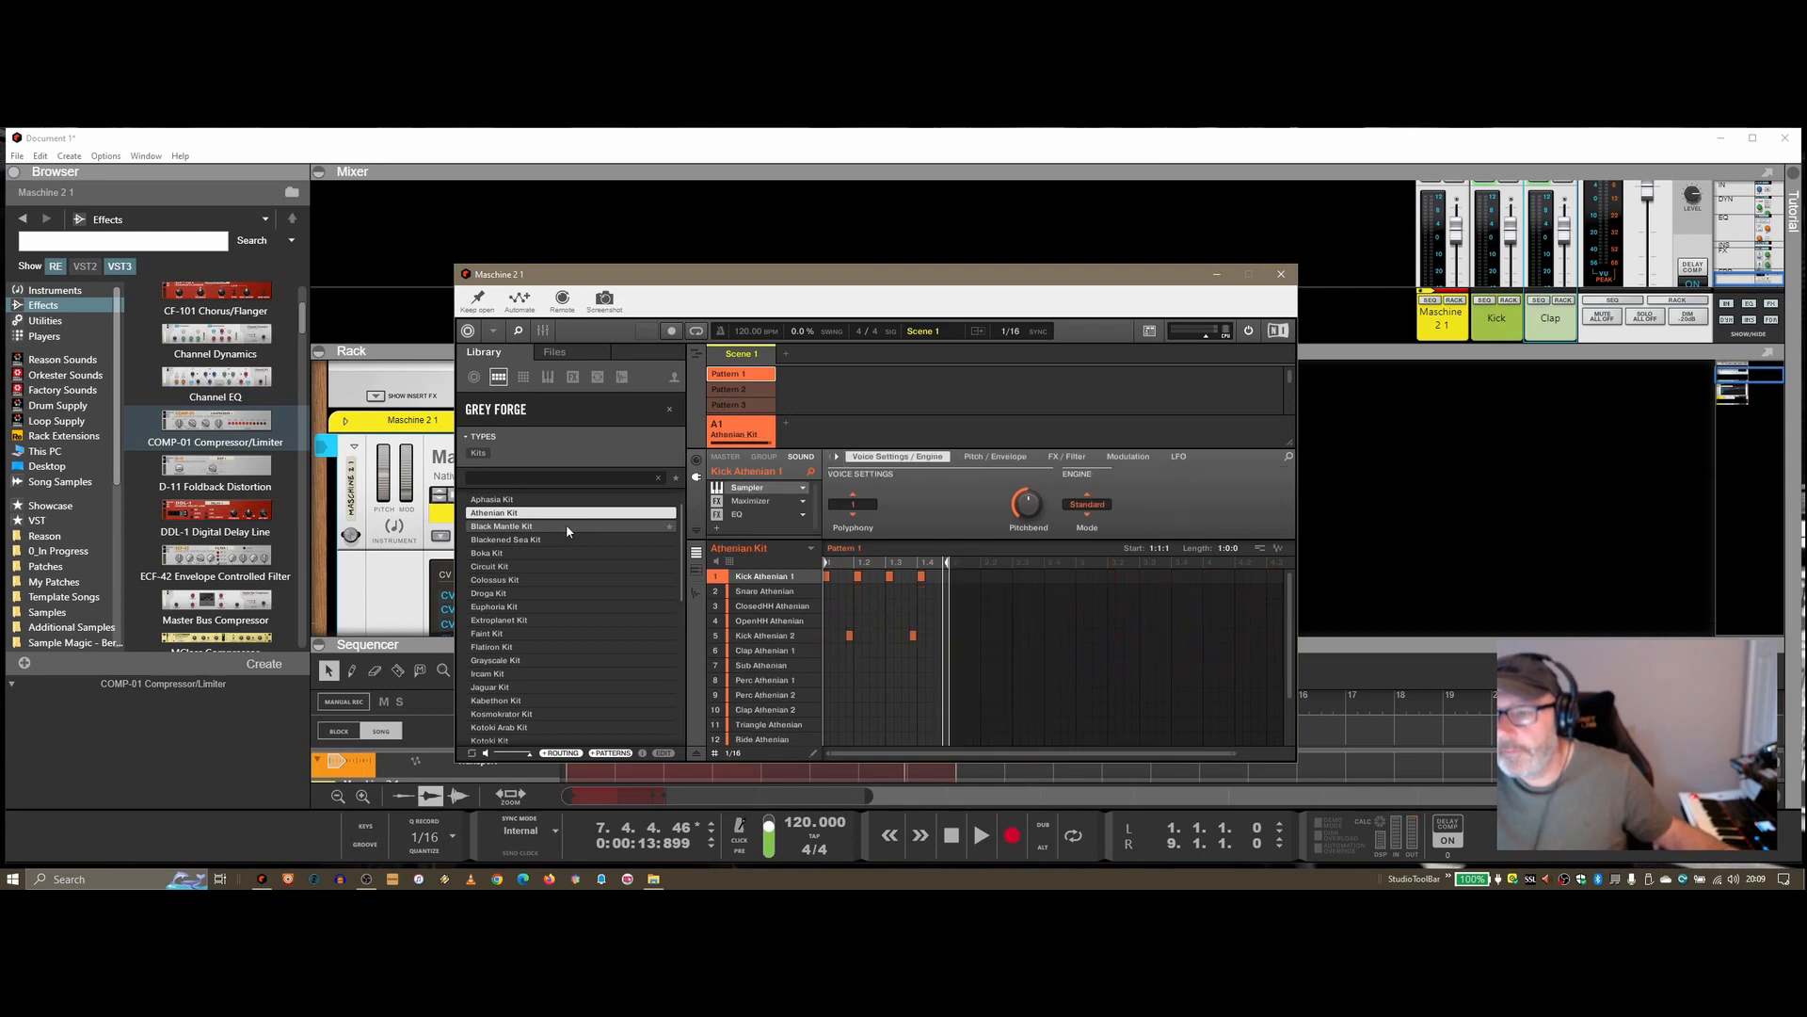
pyautogui.click(1281, 274)
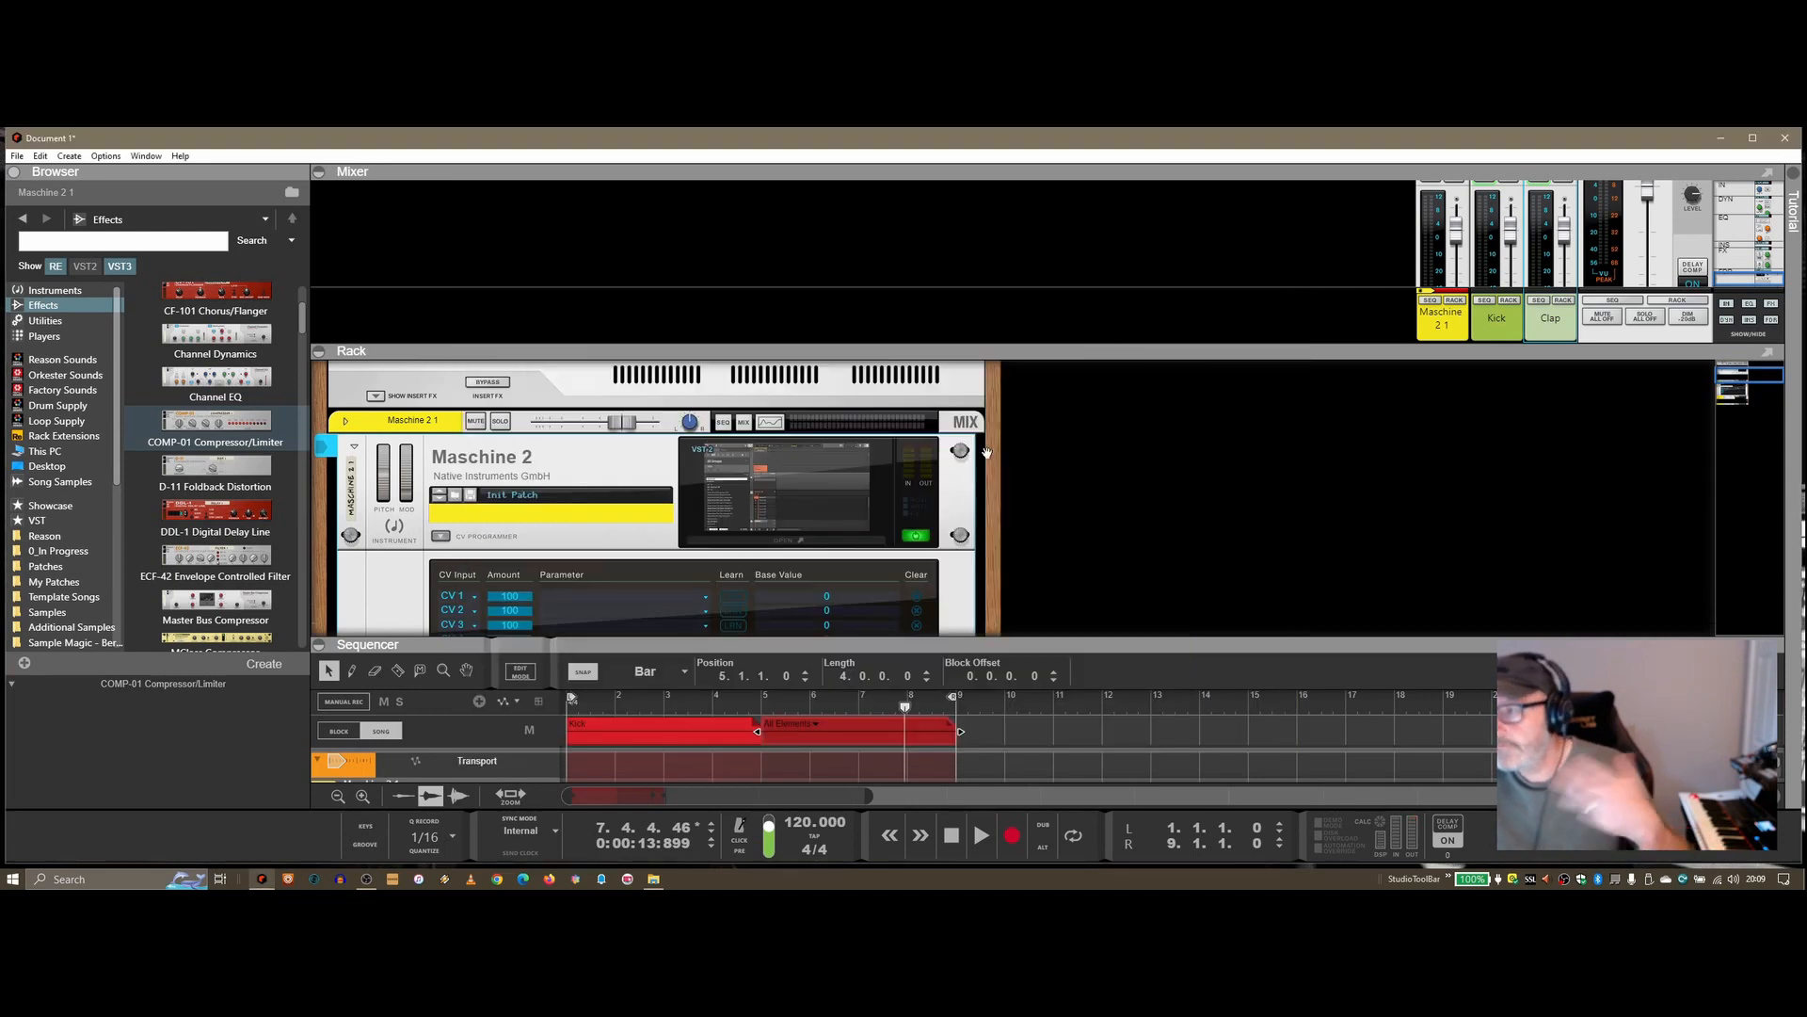
pyautogui.moveTo(905, 706); pyautogui.dragTo(527, 736)
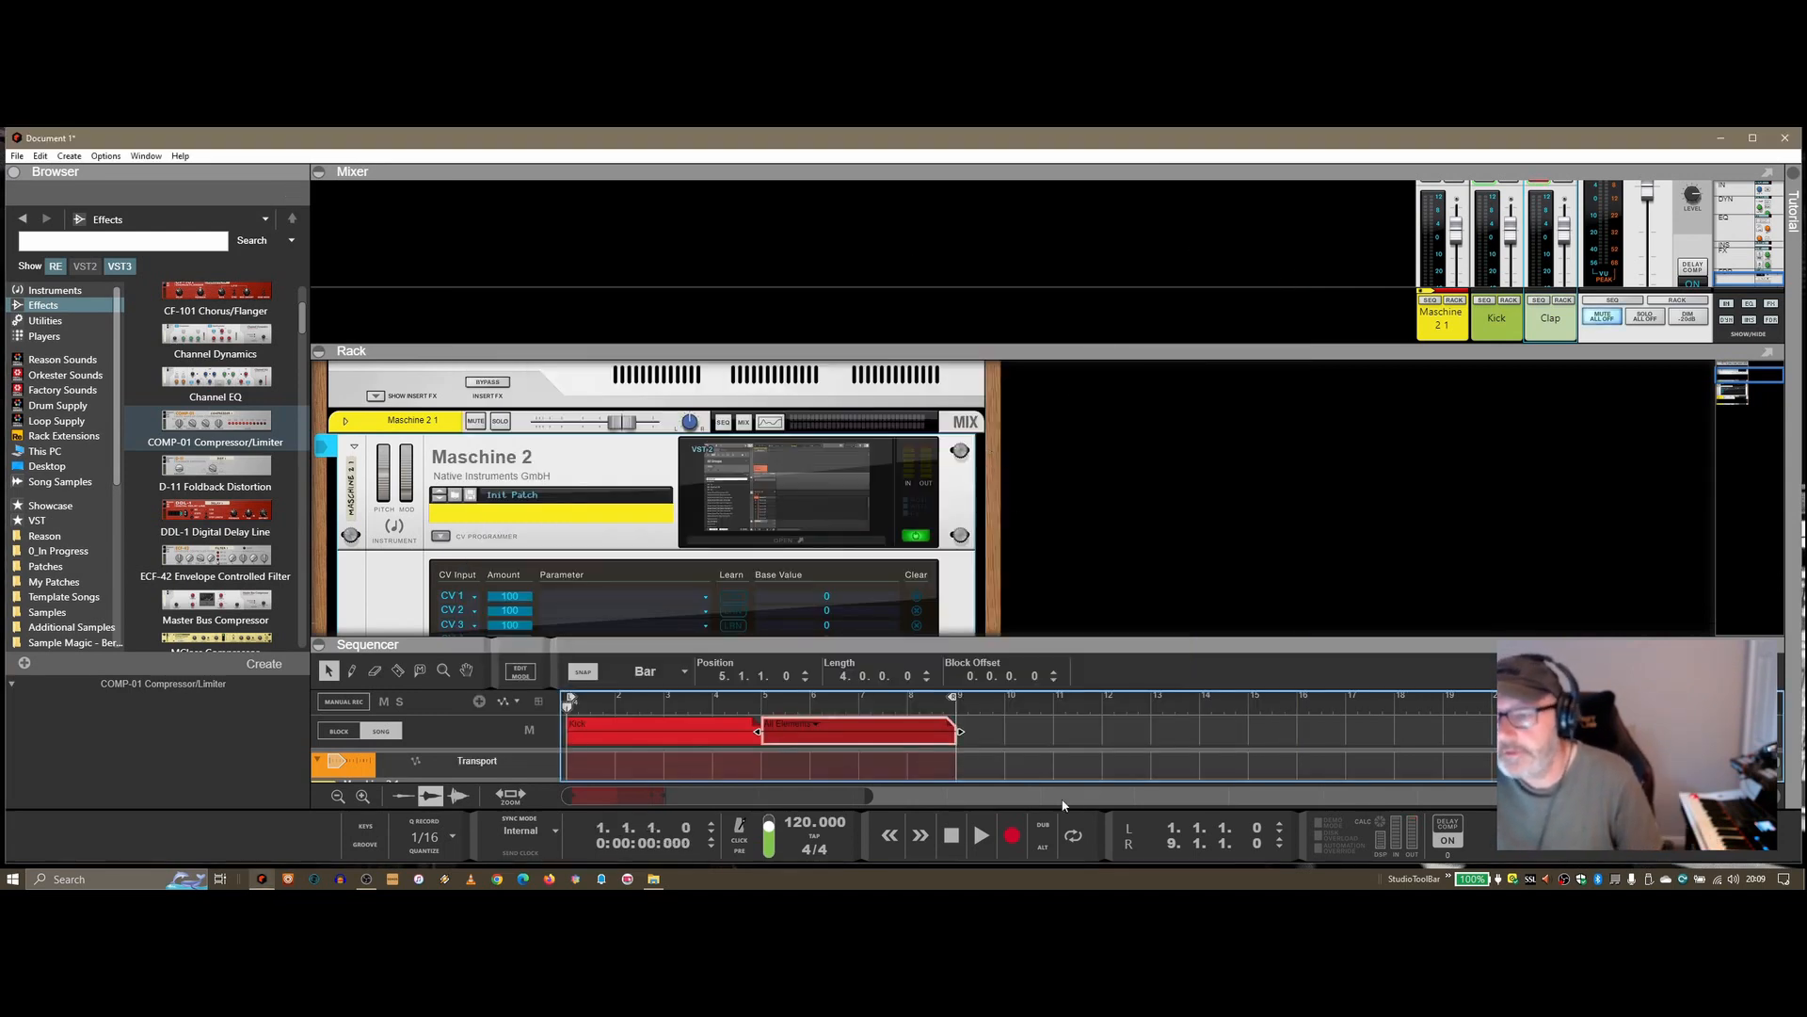
pyautogui.click(981, 836)
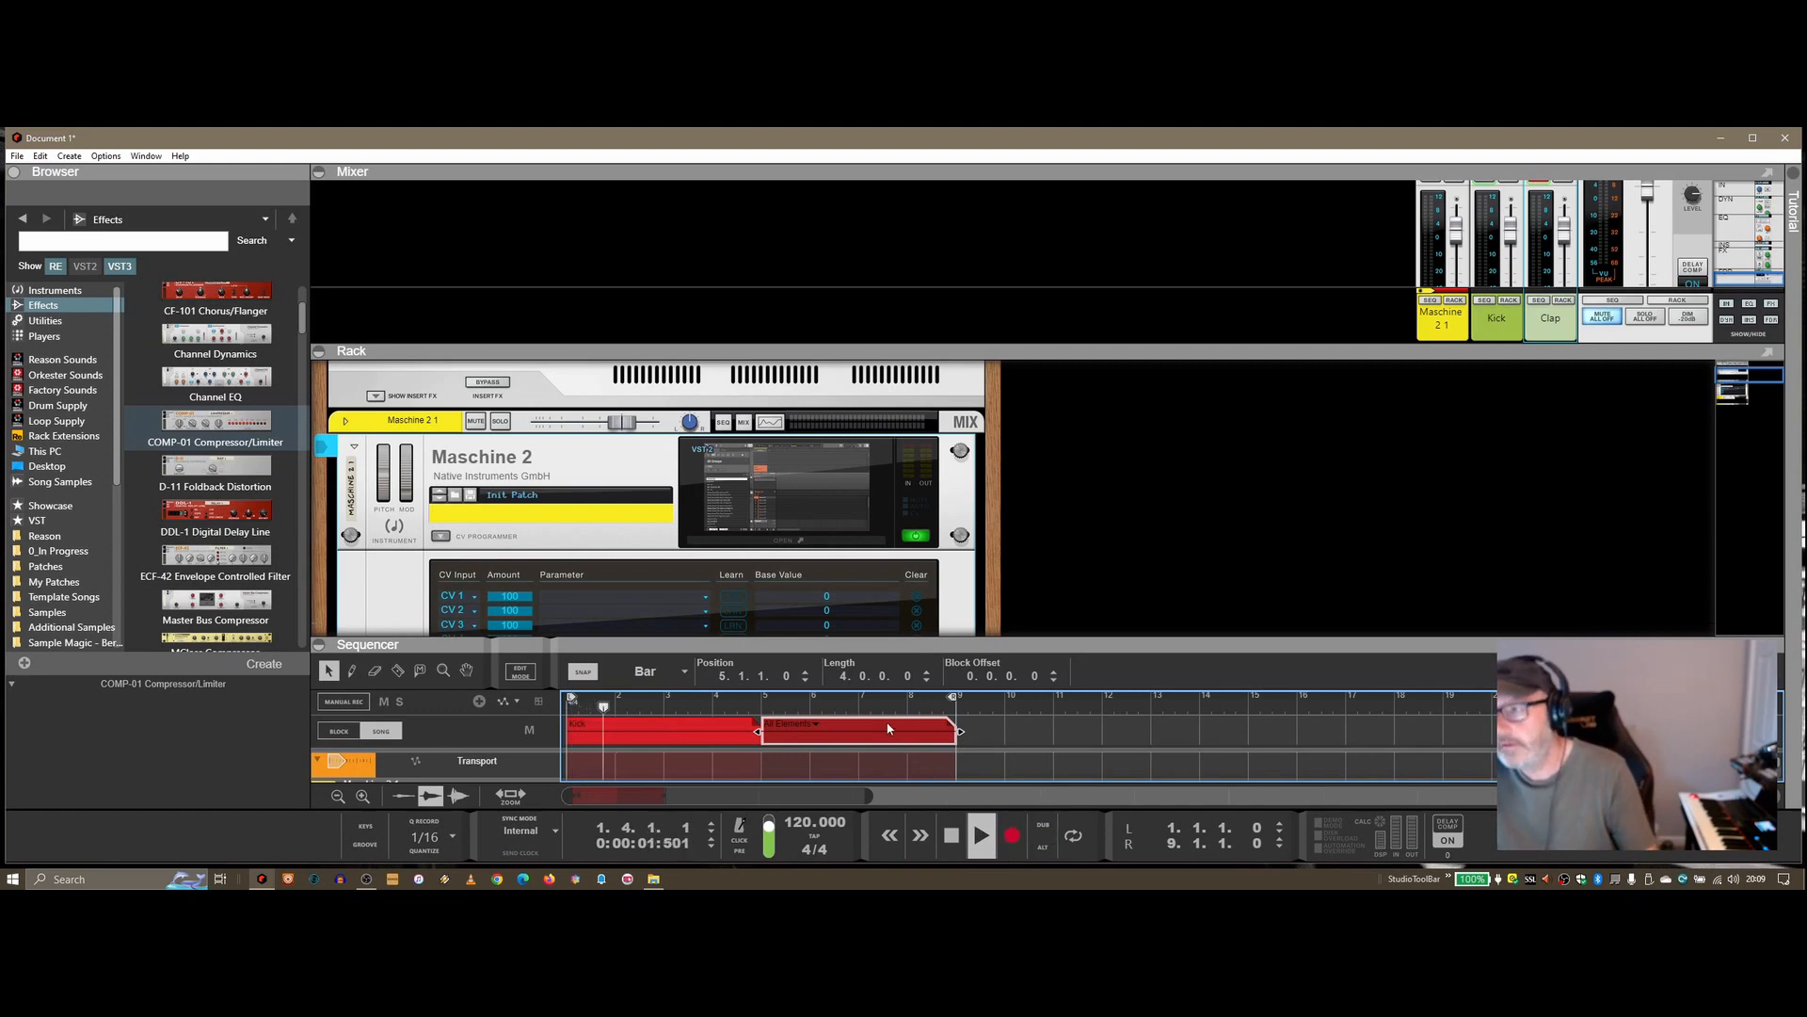
# Examine the cabling on the back of the rack from Maschine 2's optional outputs to the Kick and Clap mix channels.
pyautogui.click(1058, 558)
pyautogui.press('Tab')
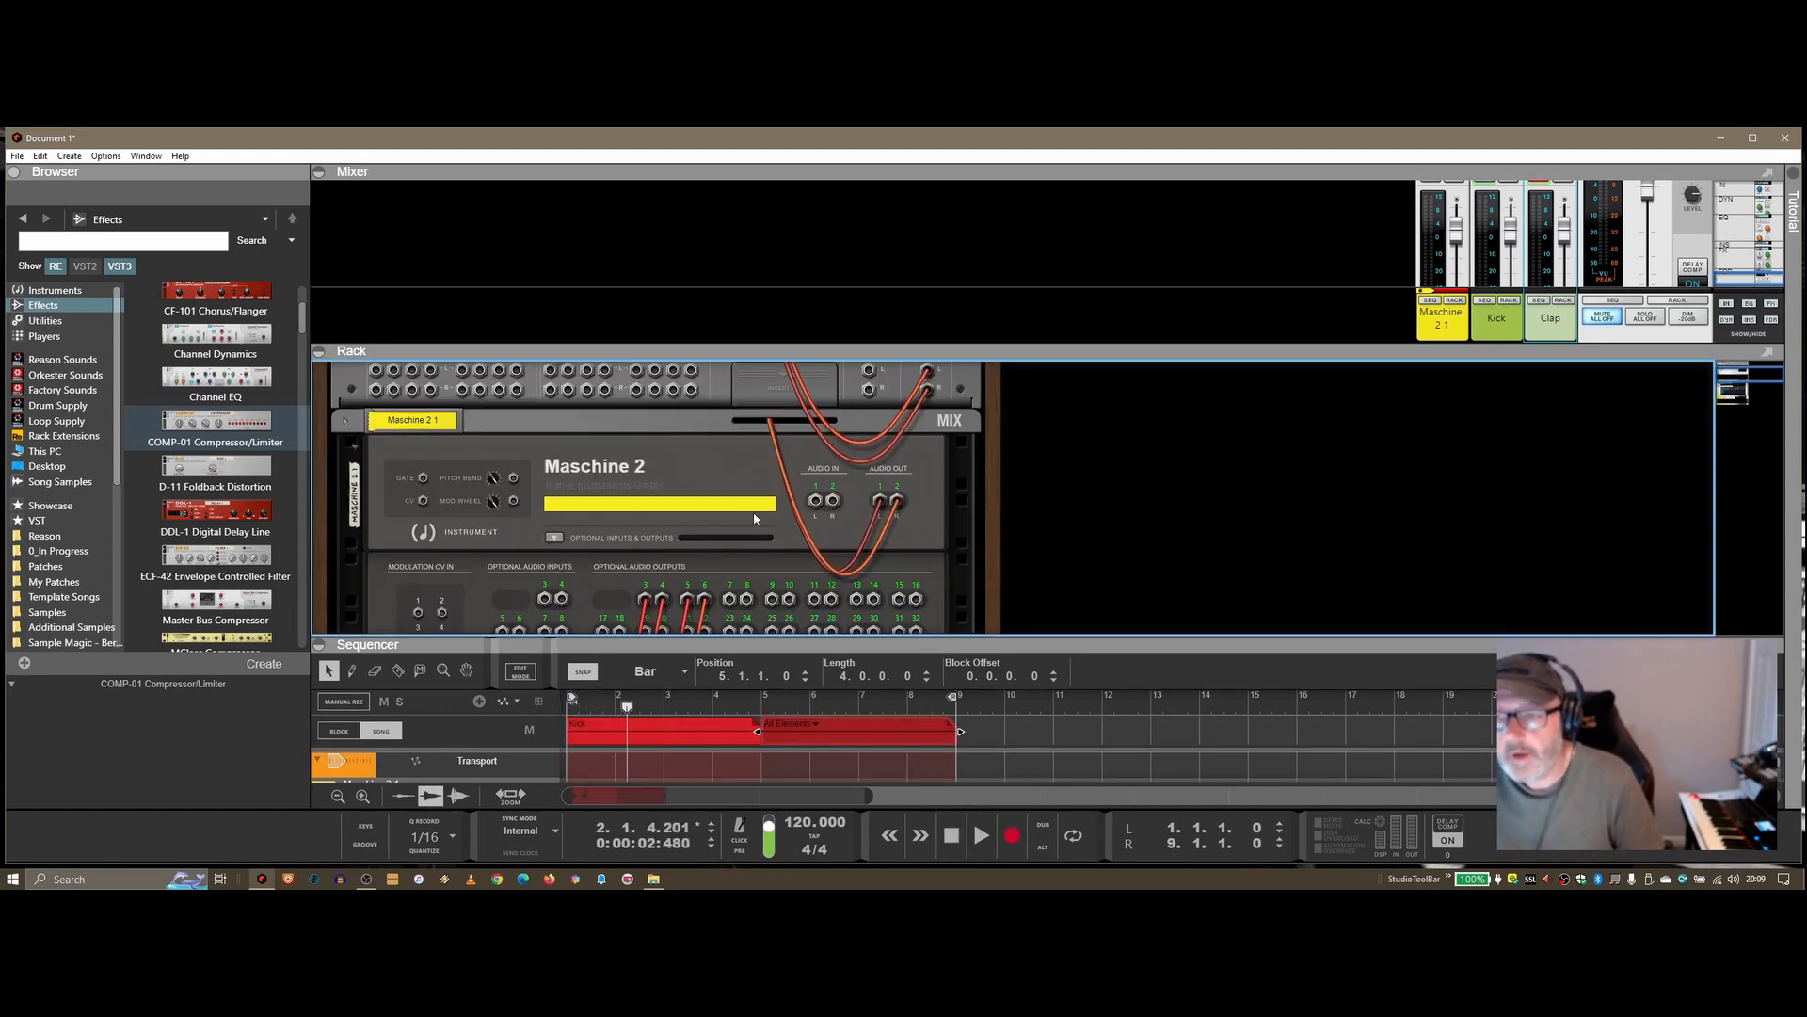
pyautogui.scroll(-5, 683, 596)
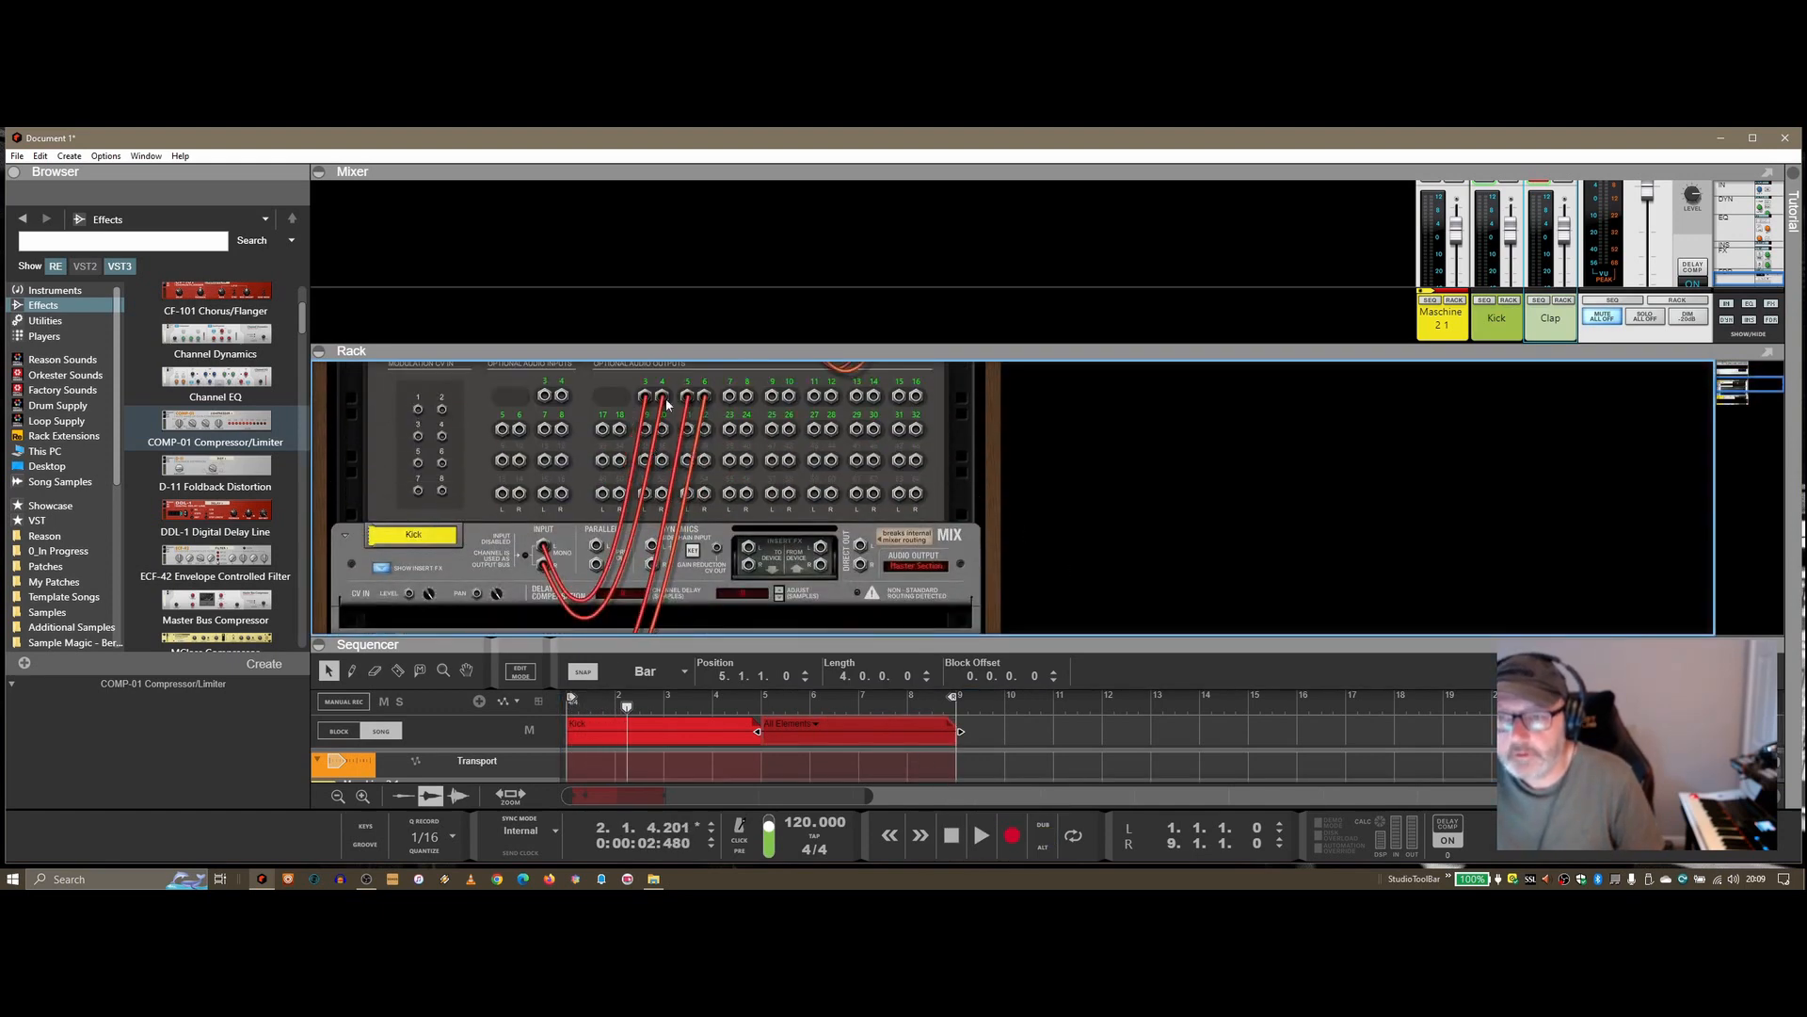
pyautogui.scroll(-2, 580, 475)
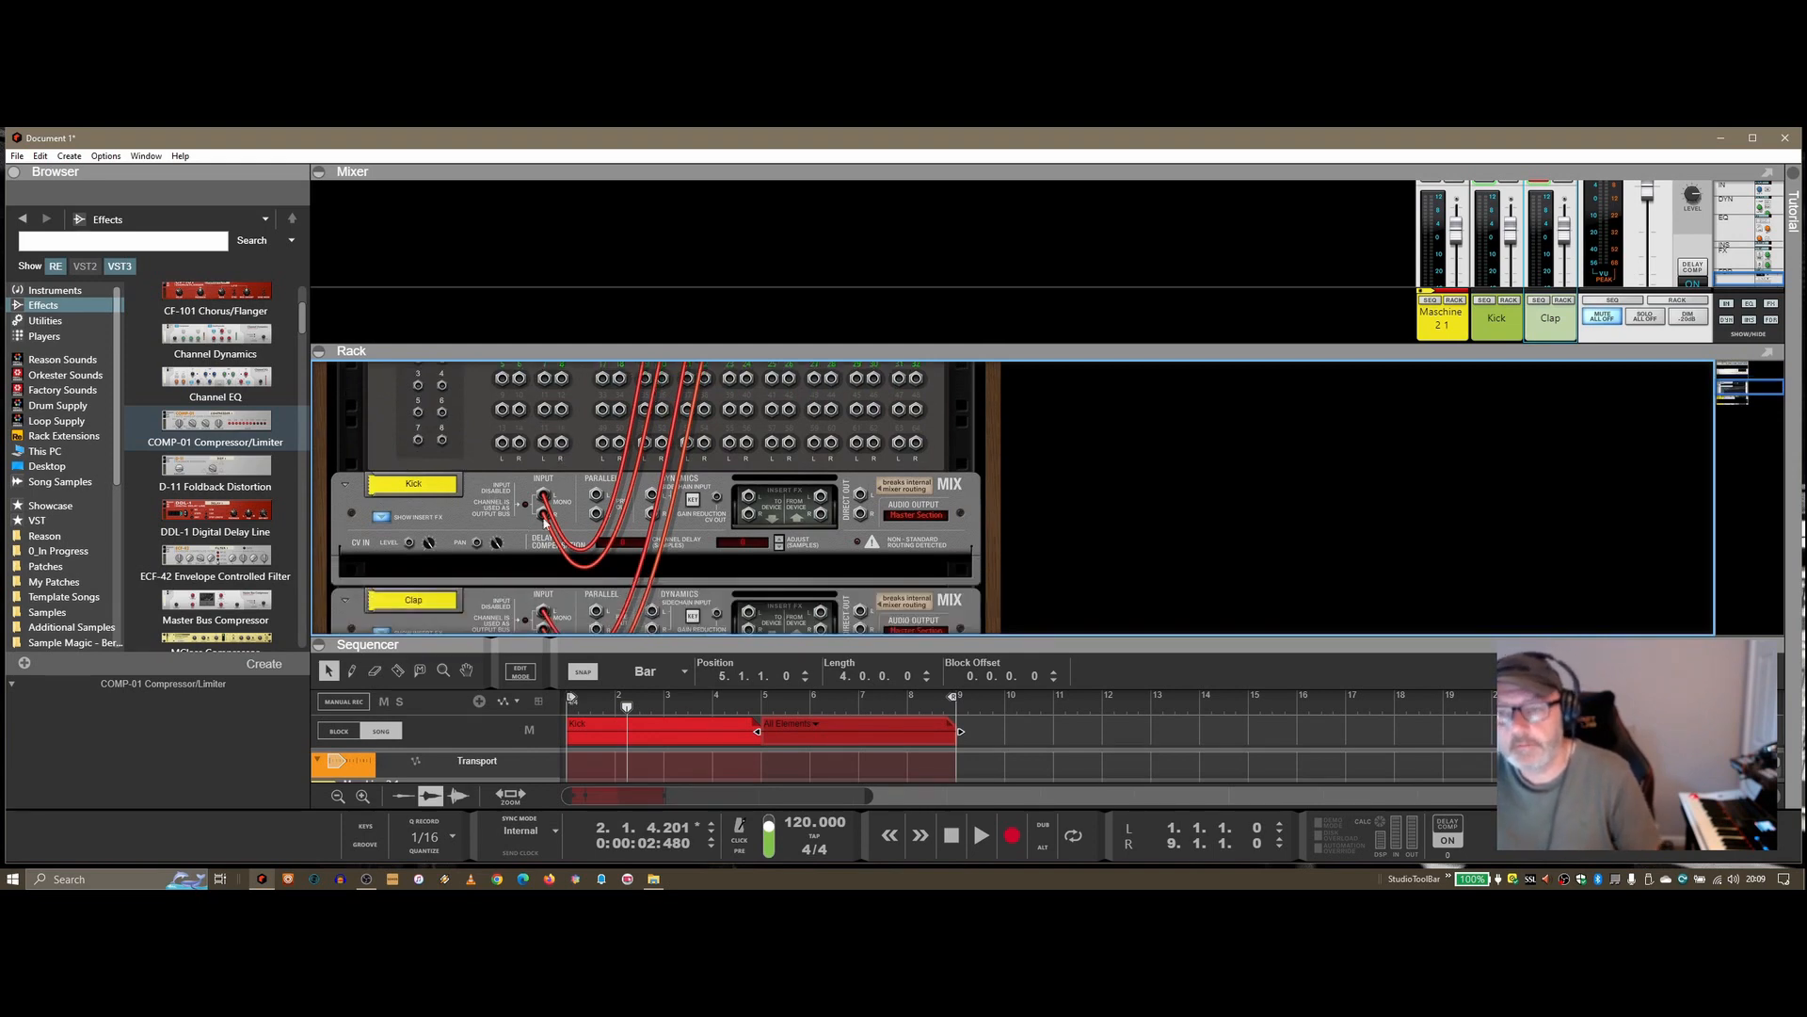
pyautogui.press('Tab')
pyautogui.scroll(7, 662, 492)
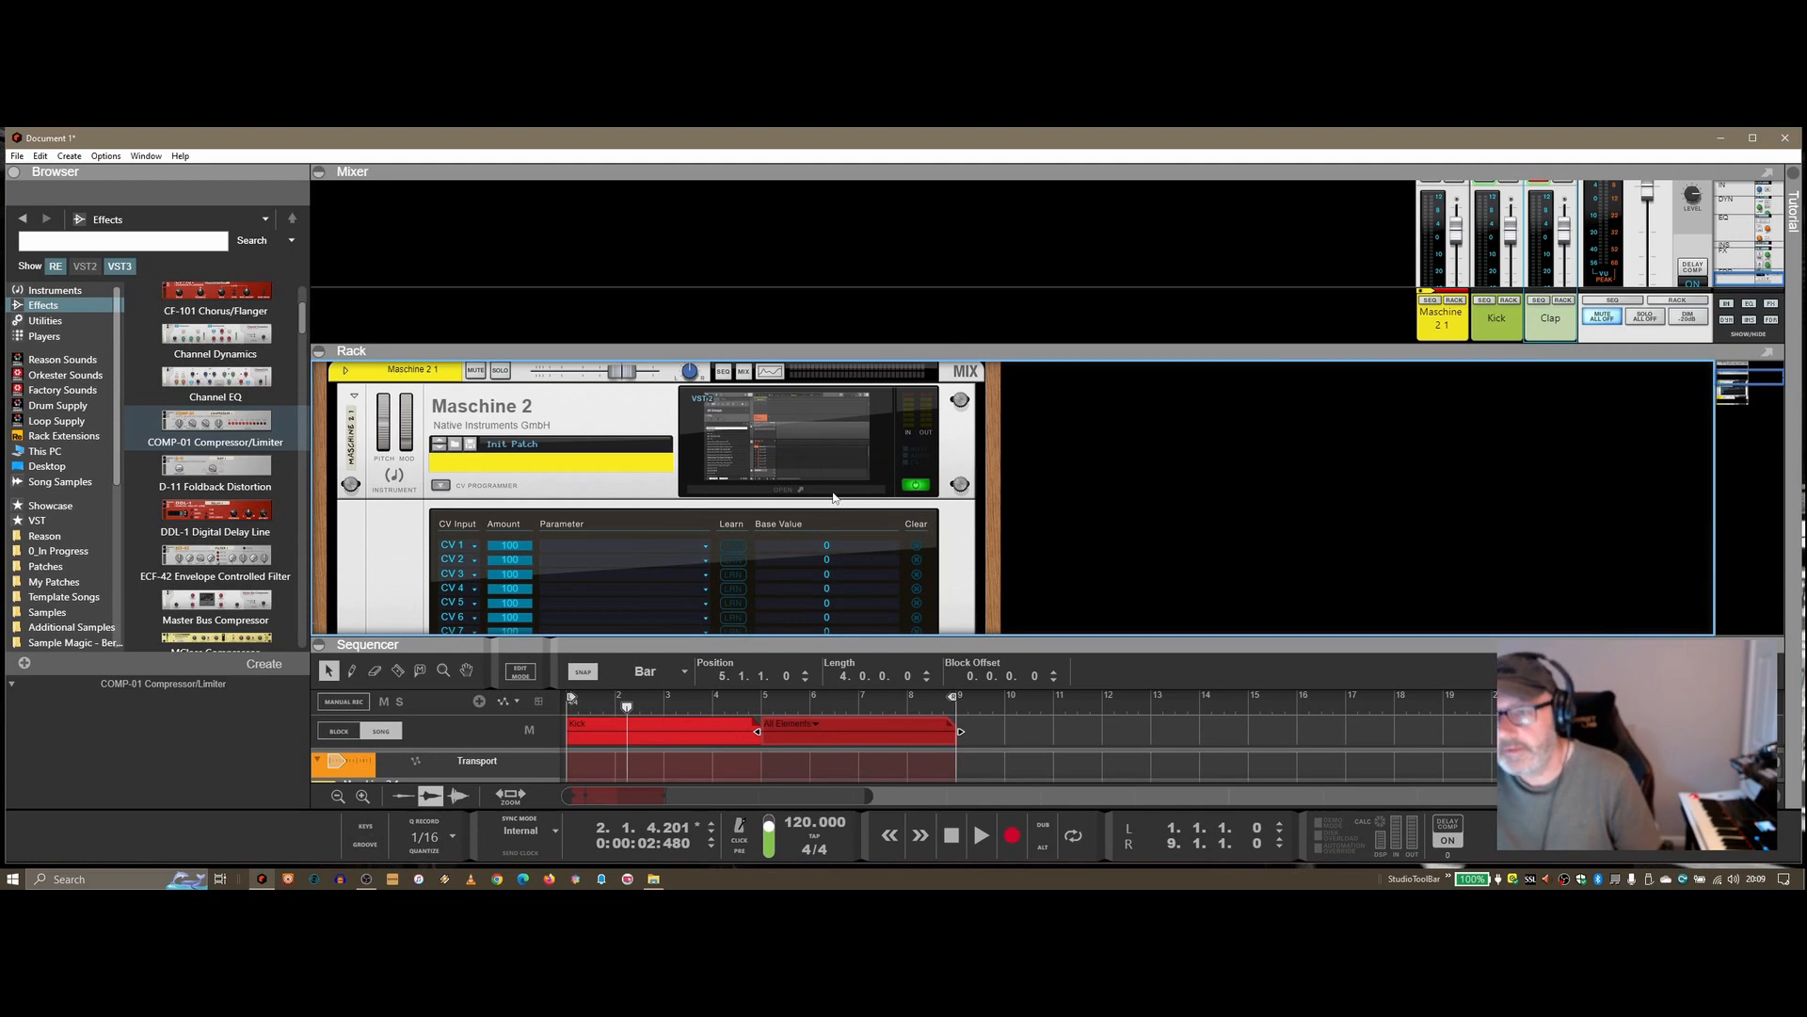
# Reopen Maschine 2 and set the audio output destination of Kick Athenian 1 and Snare Athenian to Ext. 2.
pyautogui.click(833, 490)
pyautogui.click(730, 585)
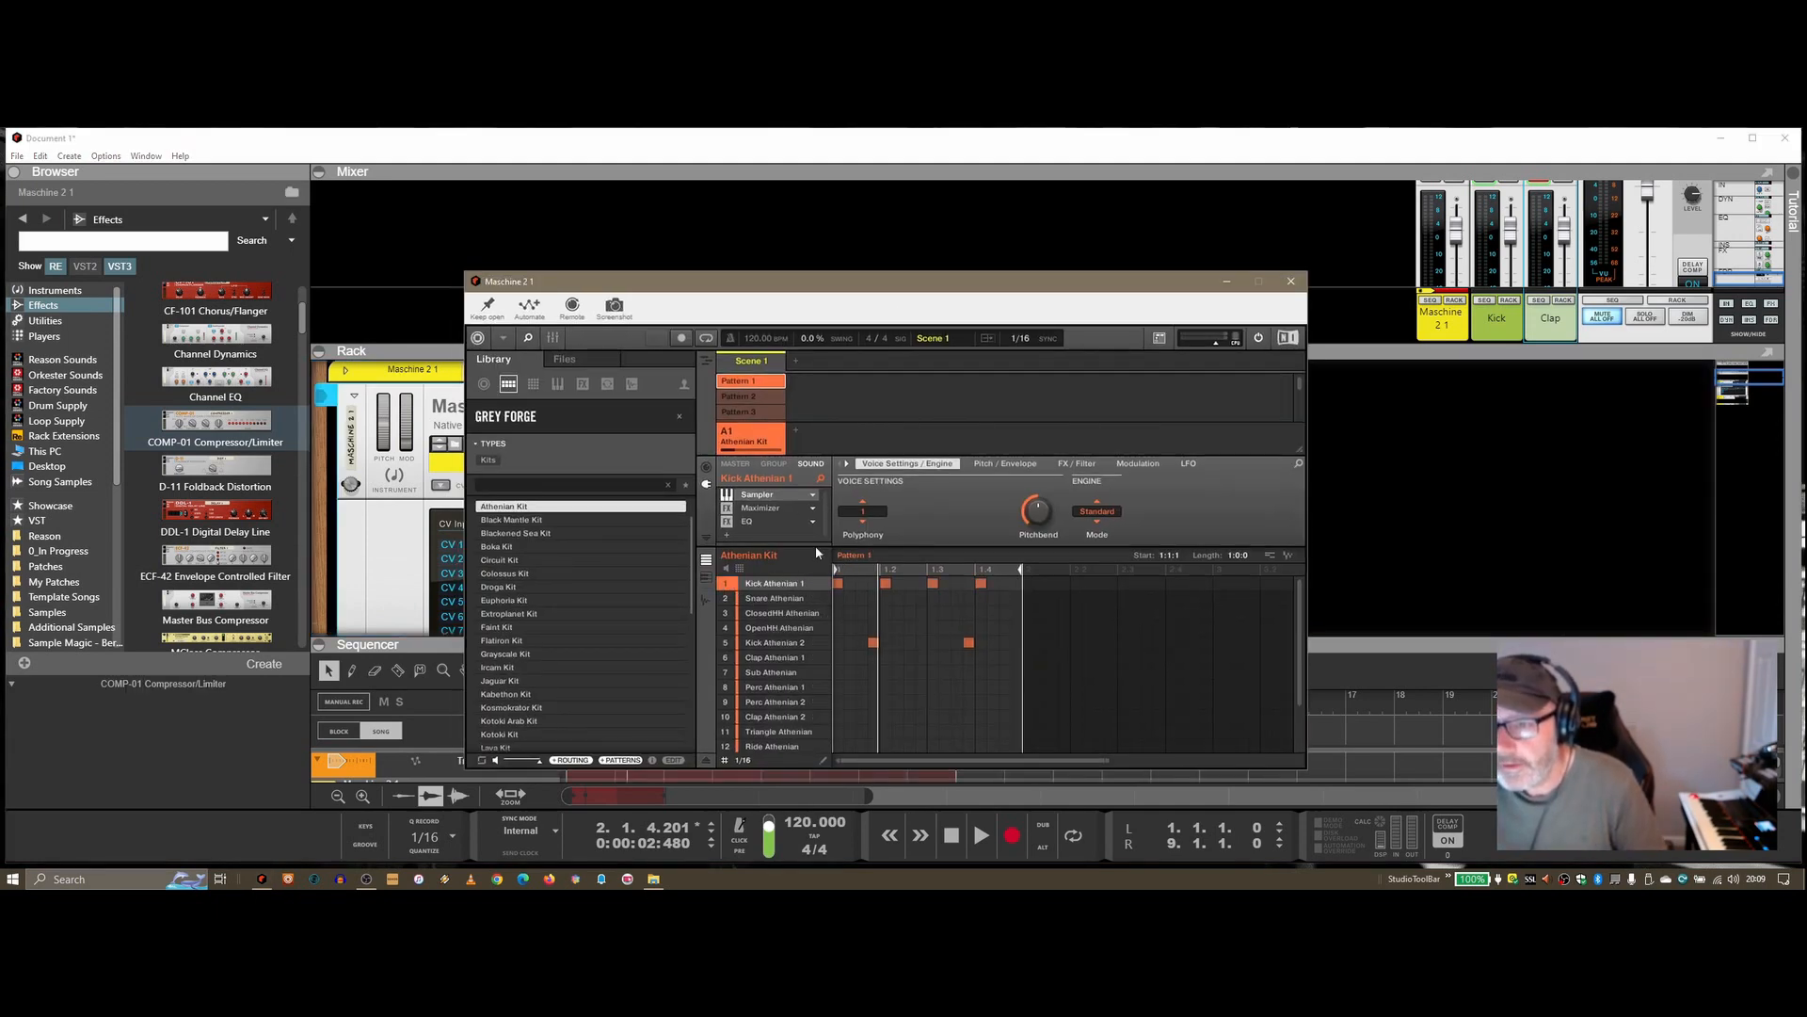
pyautogui.click(706, 467)
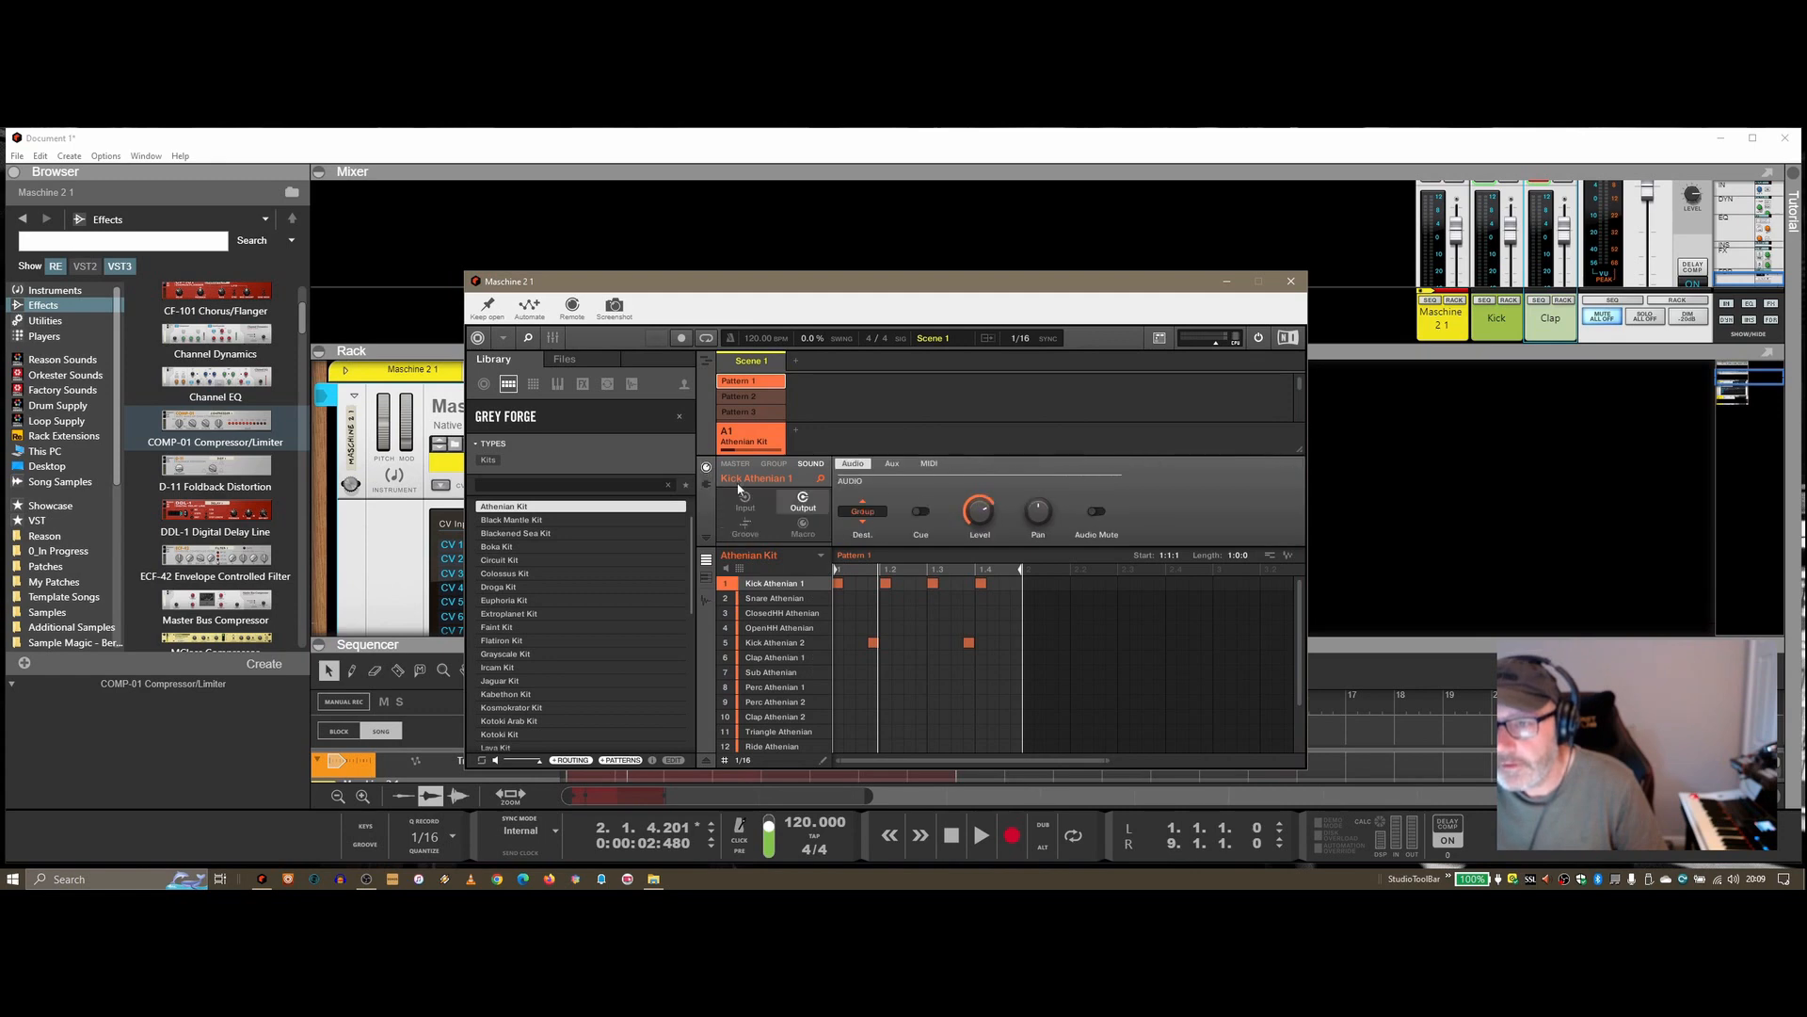
pyautogui.click(884, 517)
pyautogui.click(936, 549)
pyautogui.click(763, 599)
pyautogui.click(875, 516)
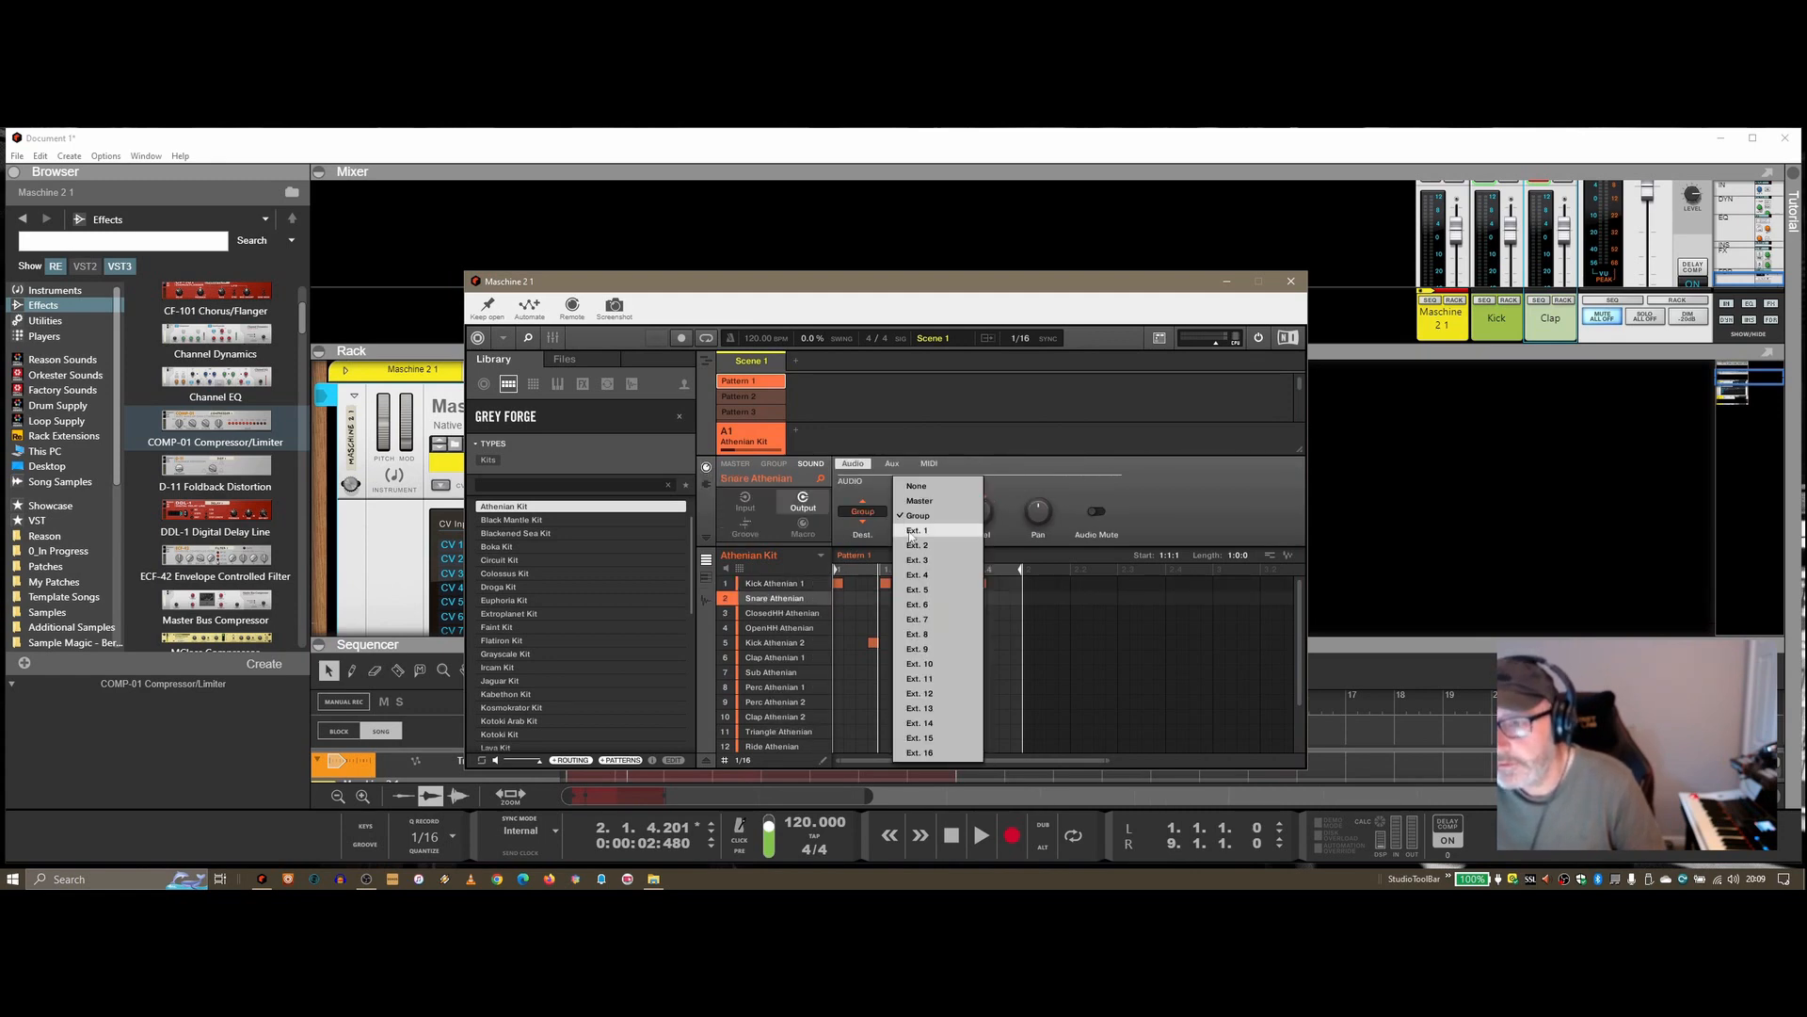
pyautogui.click(937, 549)
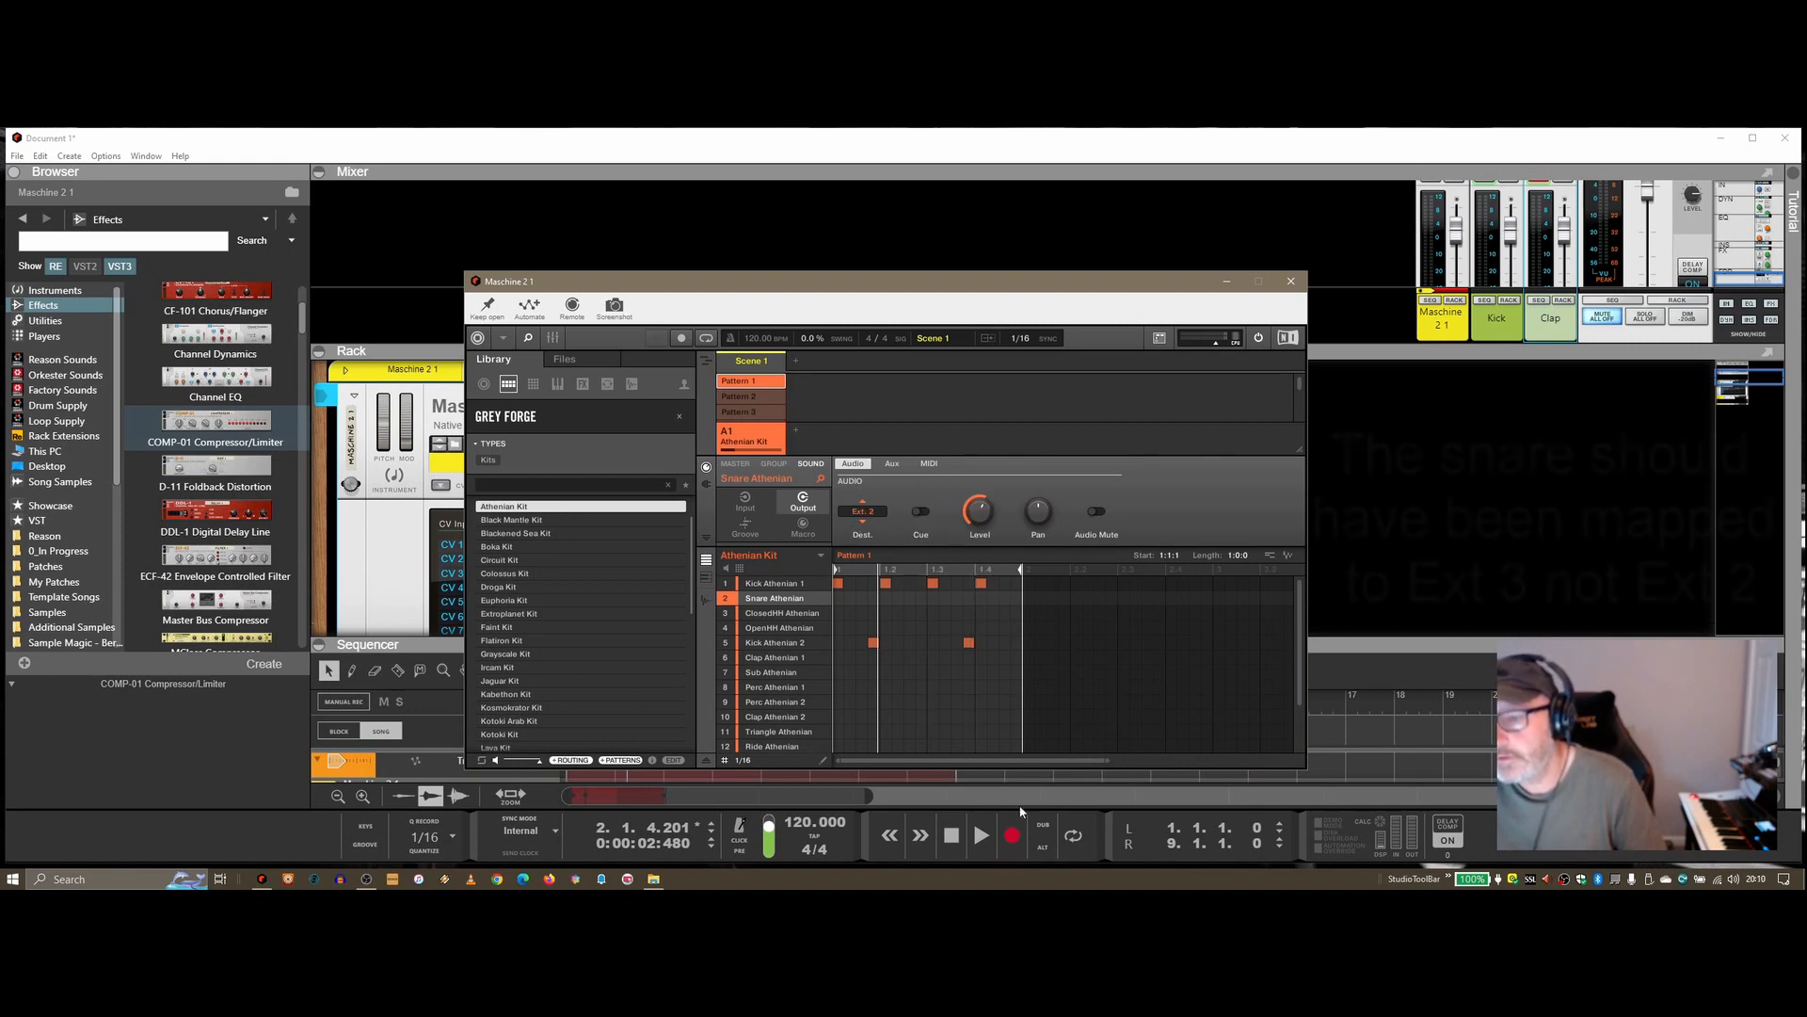
# Add Snare Athenian hits on beats 2 and 4 of Pattern 1 during playback, and stop the song.
pyautogui.click(951, 836)
pyautogui.click(980, 833)
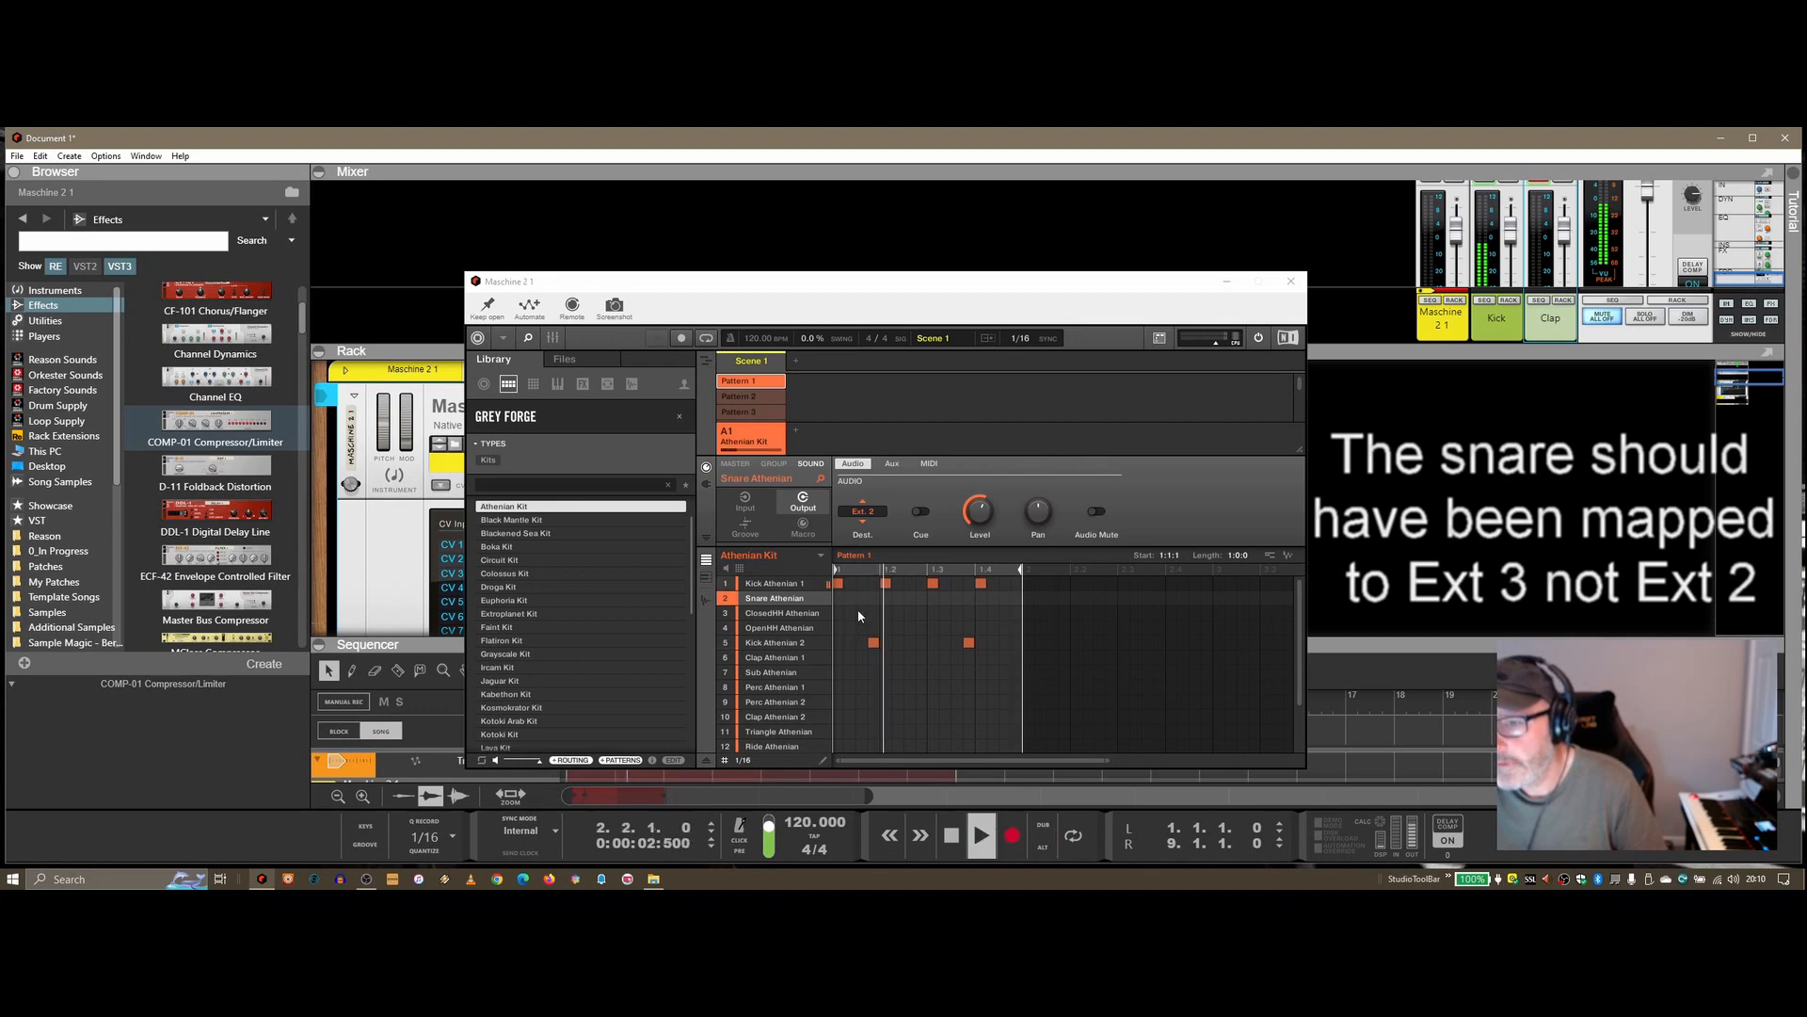
pyautogui.click(885, 597)
pyautogui.click(982, 597)
pyautogui.click(952, 836)
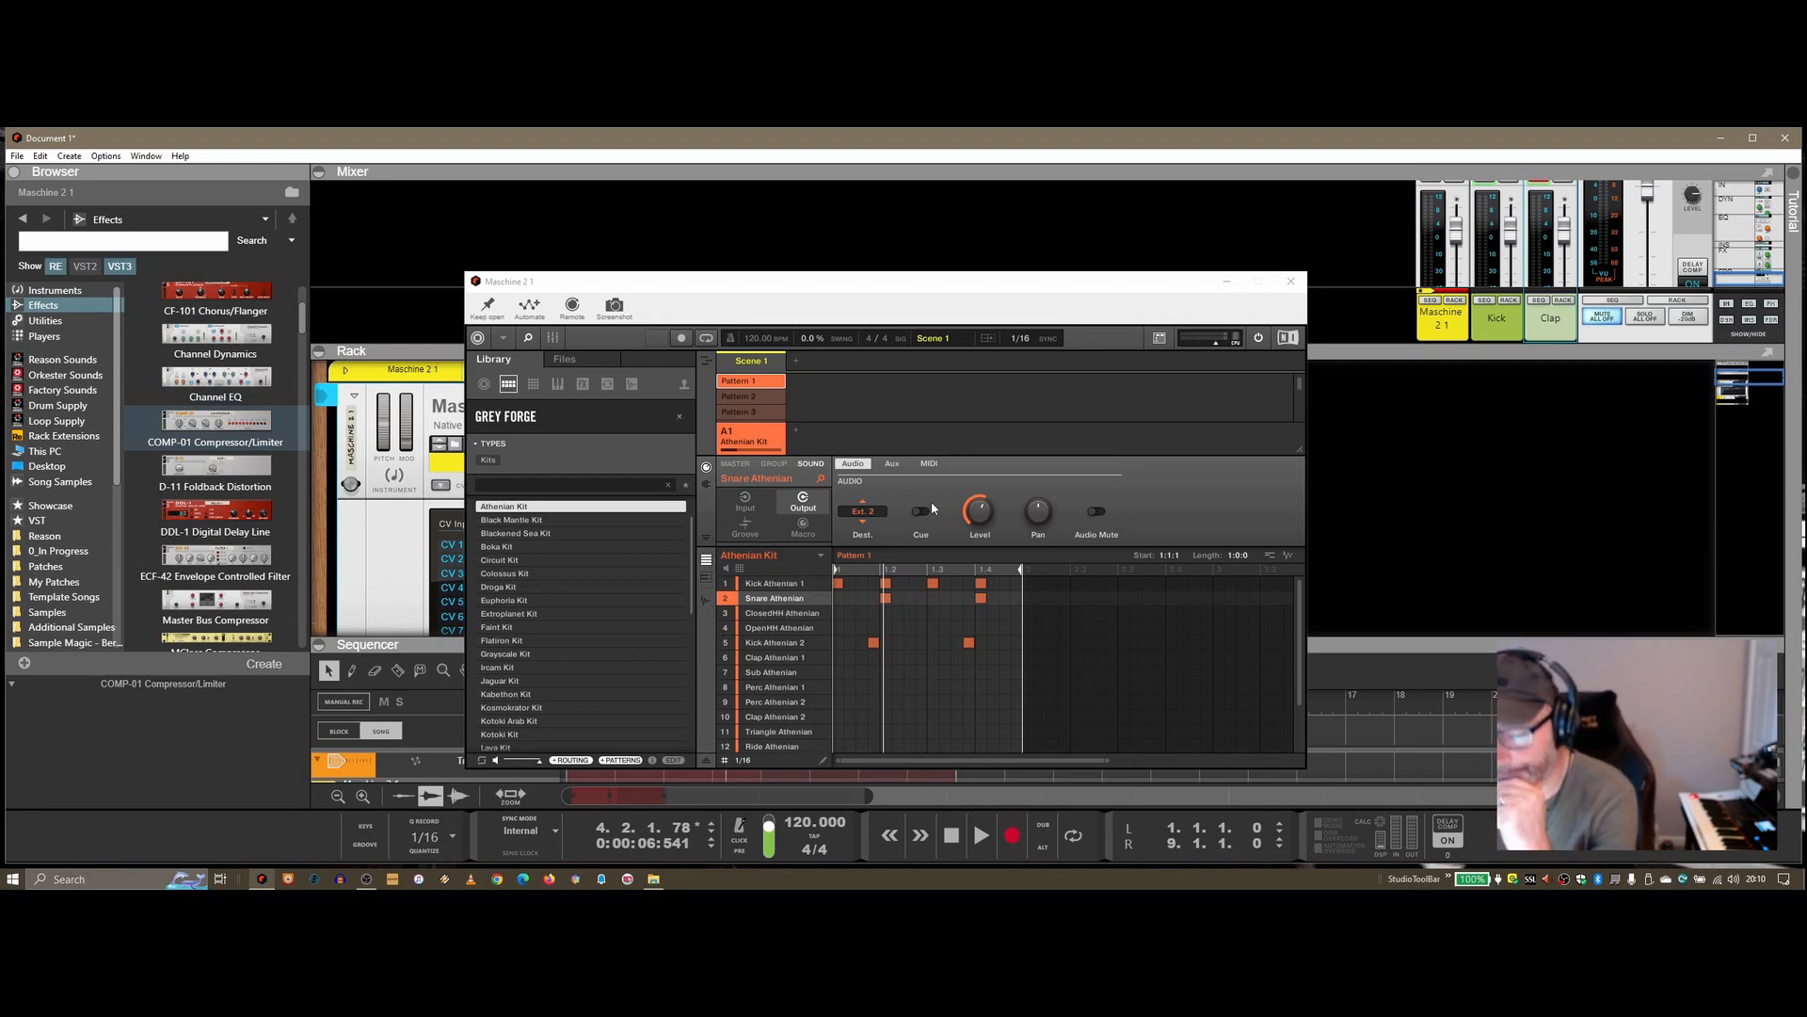
# Close the Maschine 2 window, show the Kick and Clap mix channels in the rack and slightly enlarge the sequencer.
pyautogui.click(1290, 281)
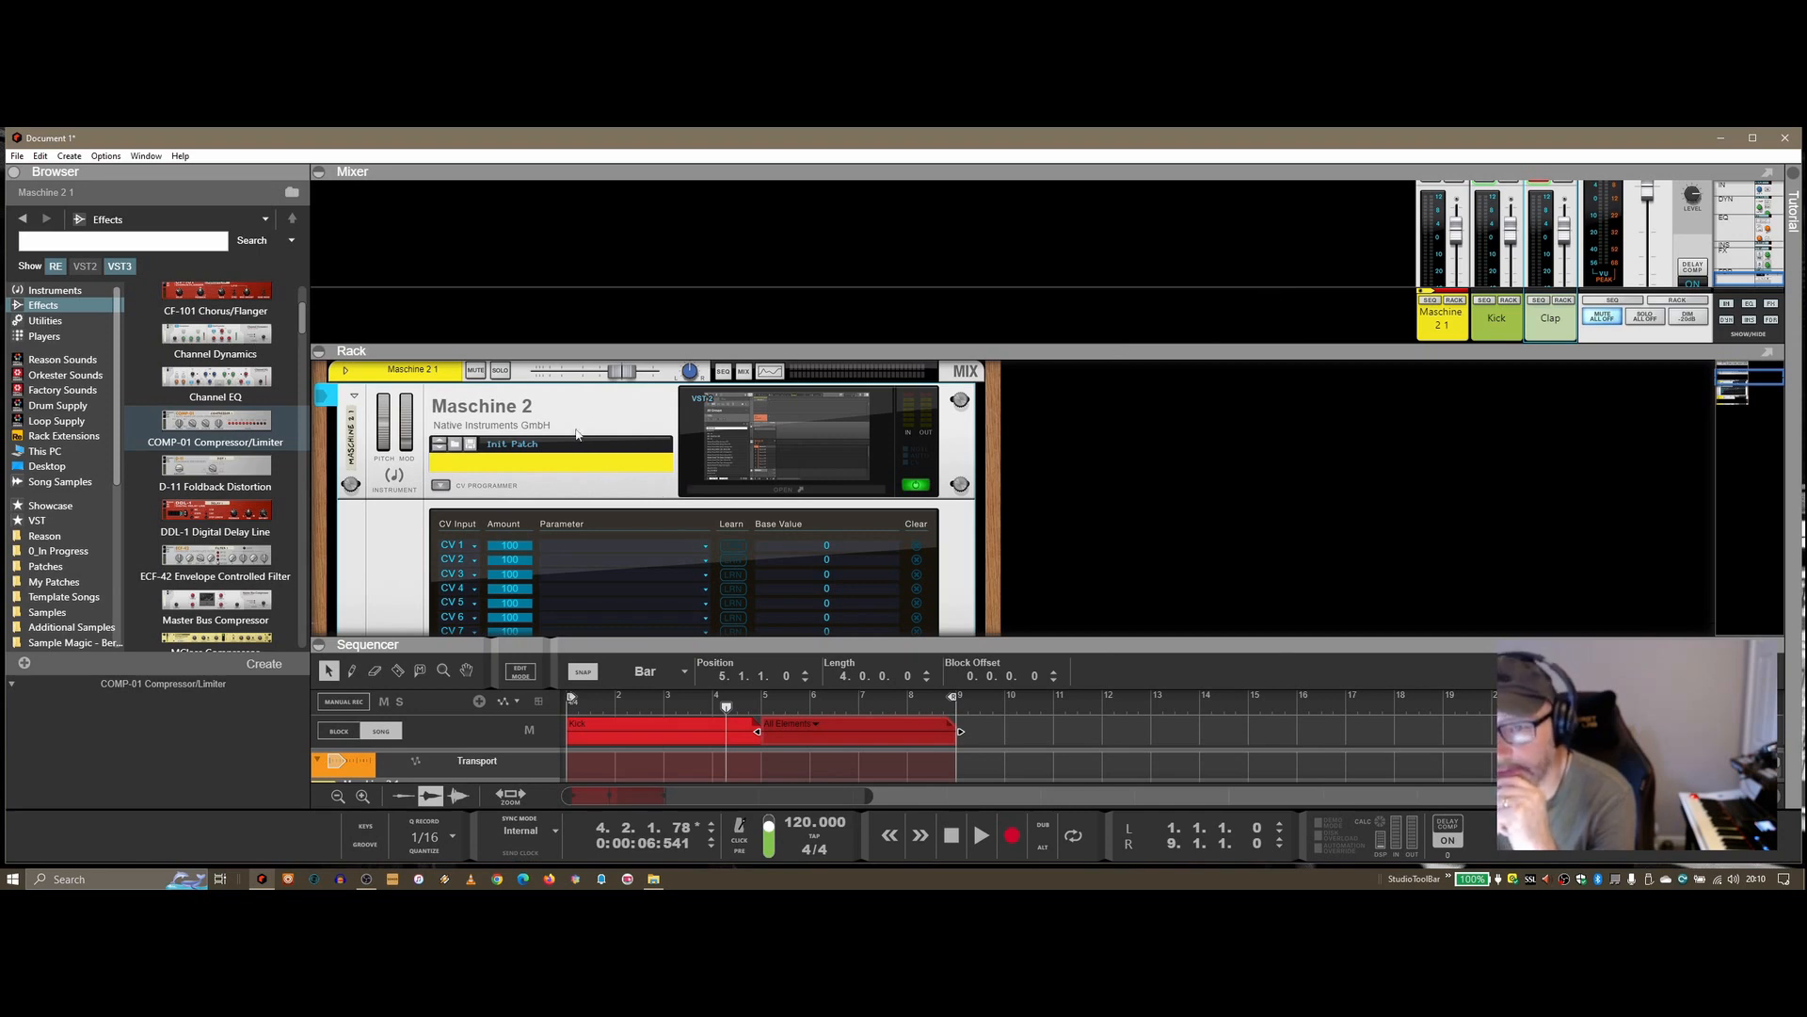
pyautogui.scroll(-5, 578, 434)
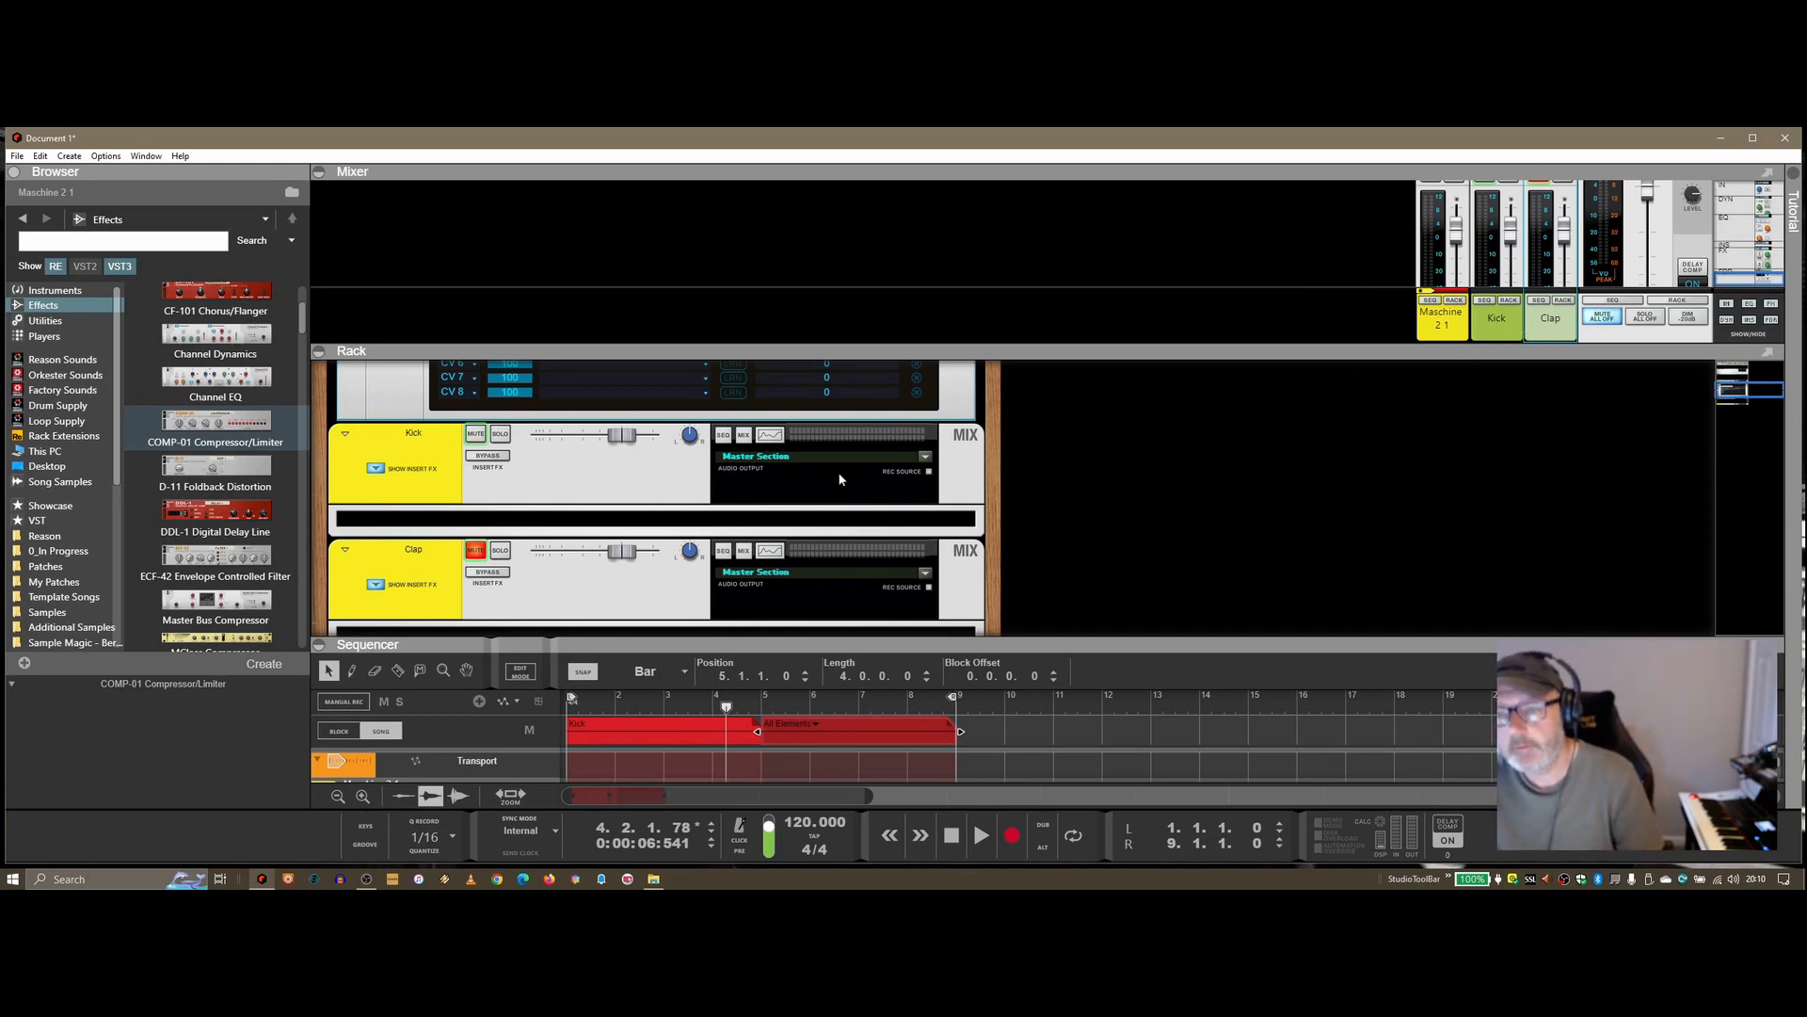
pyautogui.moveTo(844, 648); pyautogui.dragTo(837, 628)
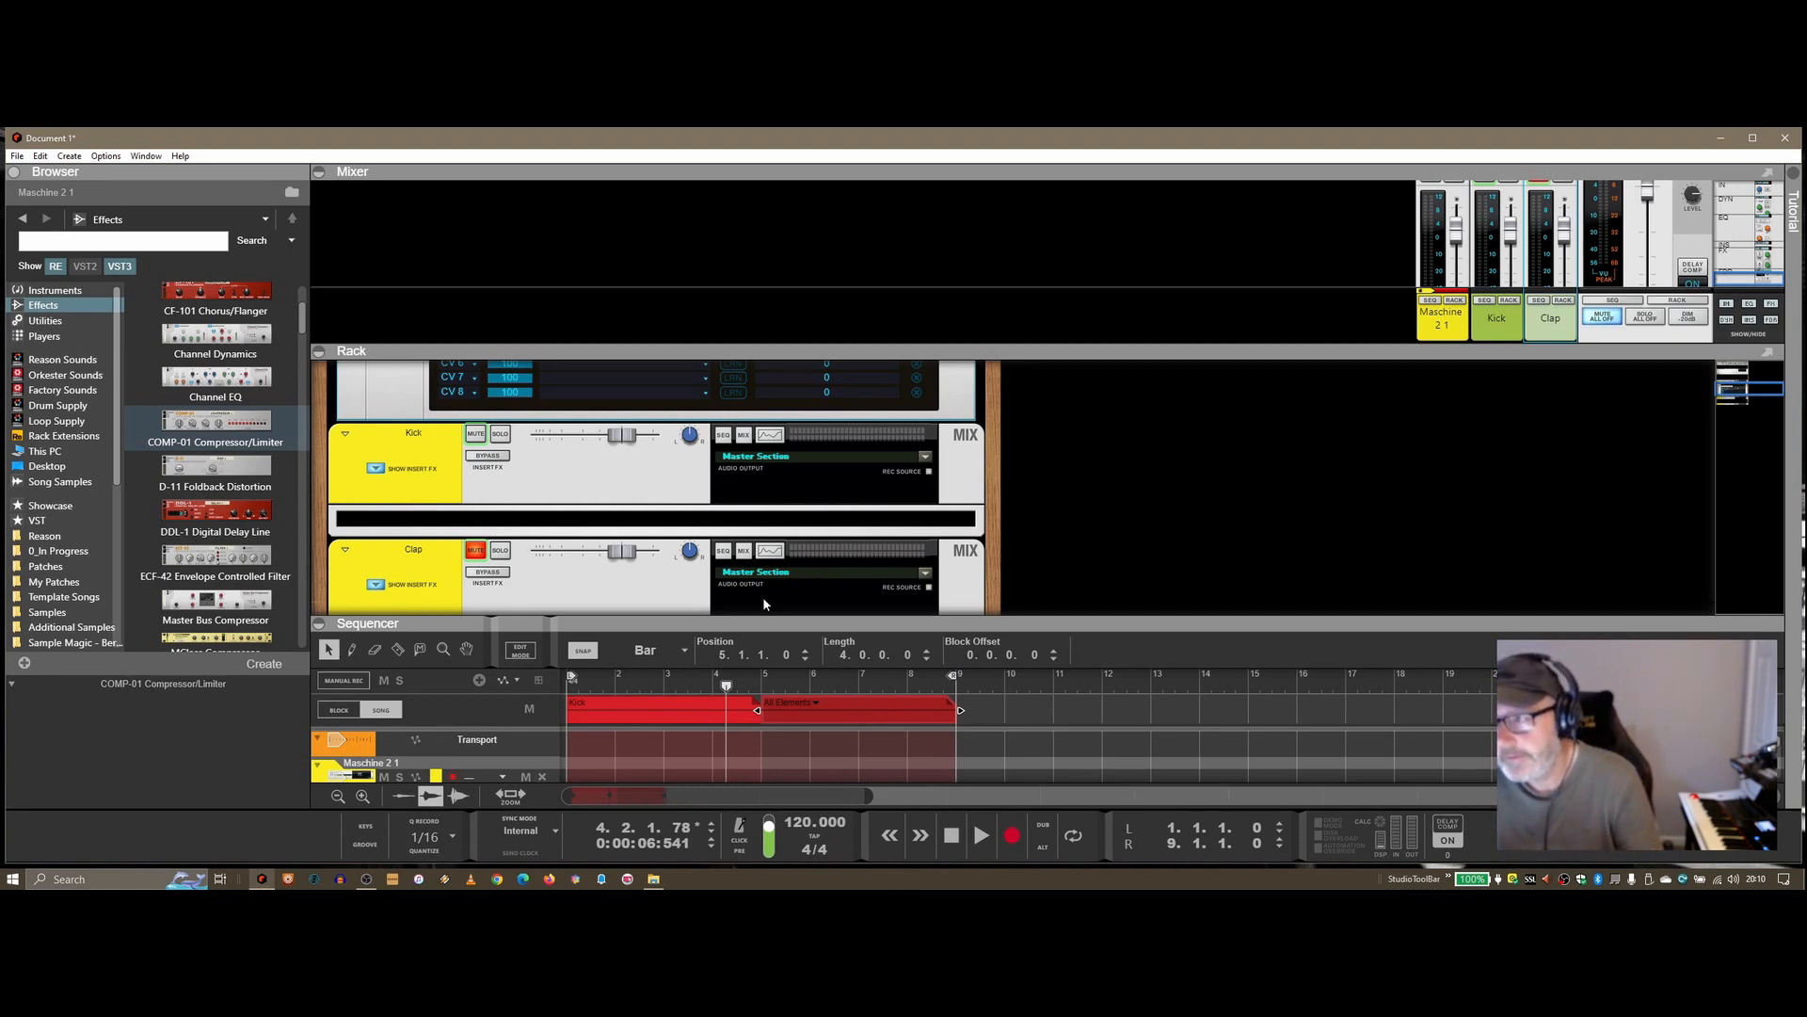
# Open the first Maschine 2 to monitor the Athenian Kit pattern, return the song to its start and close the plugin window.
pyautogui.scroll(5, 763, 602)
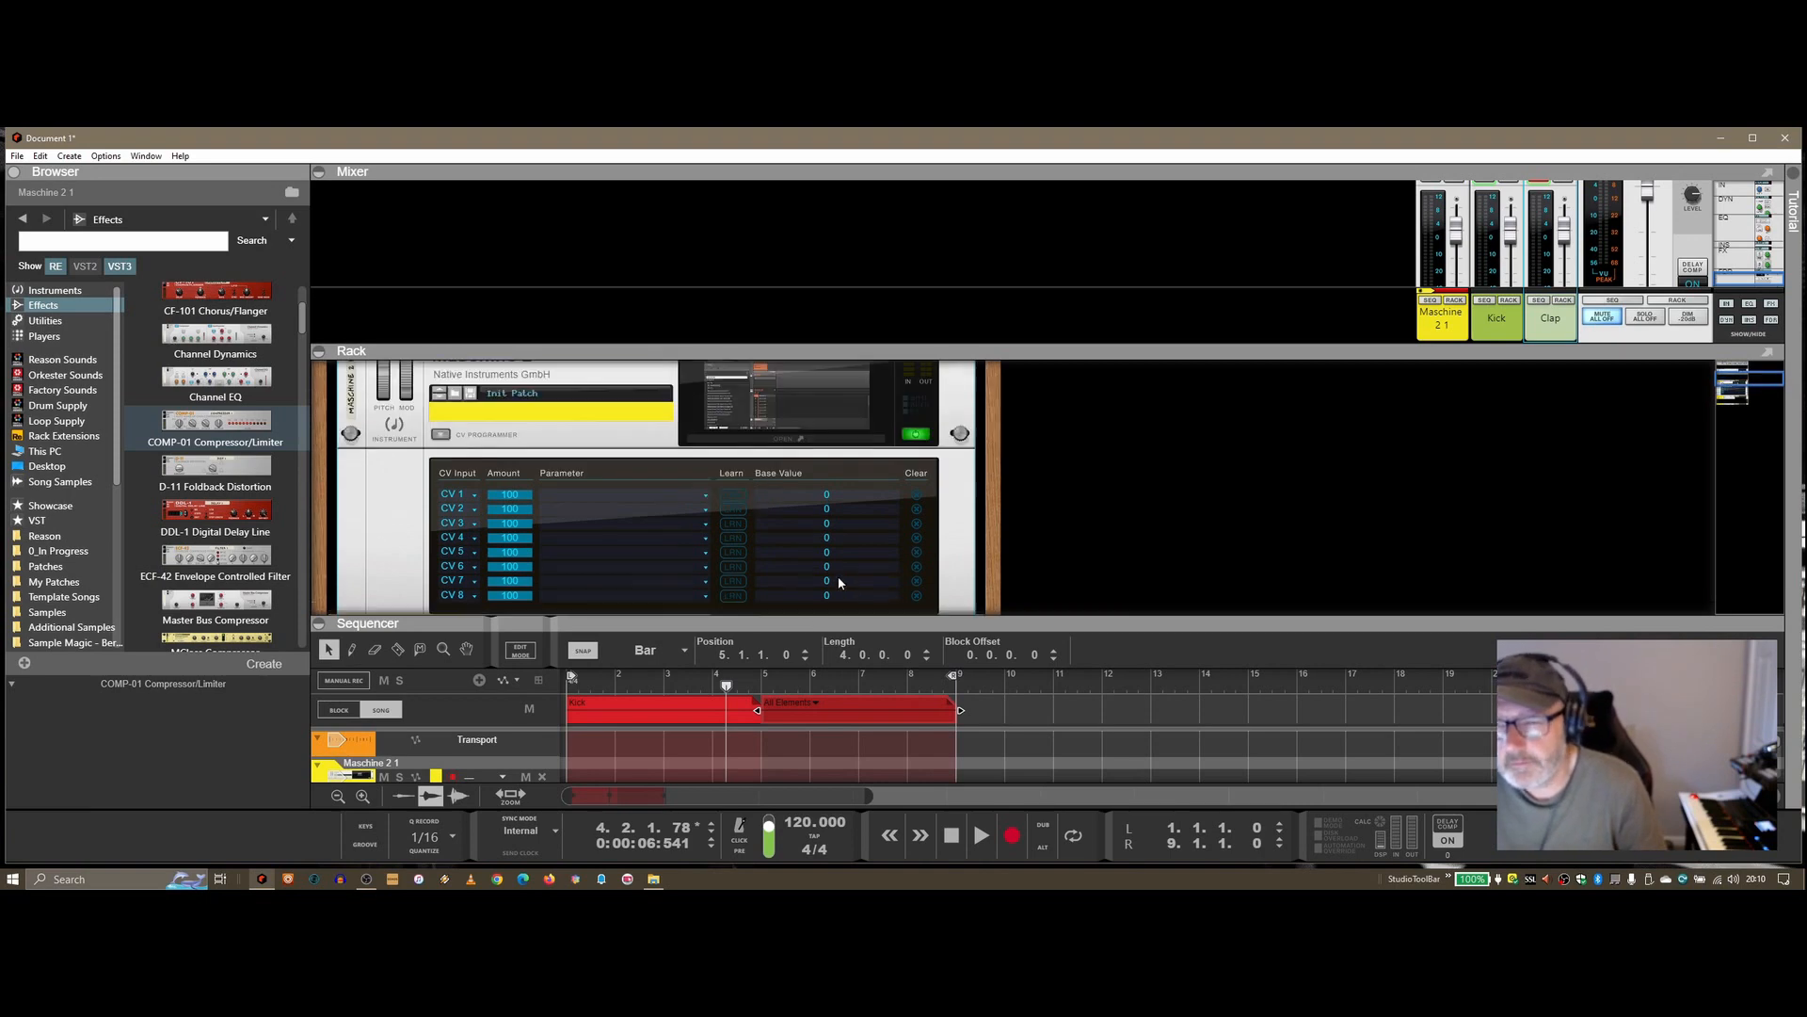
pyautogui.click(789, 491)
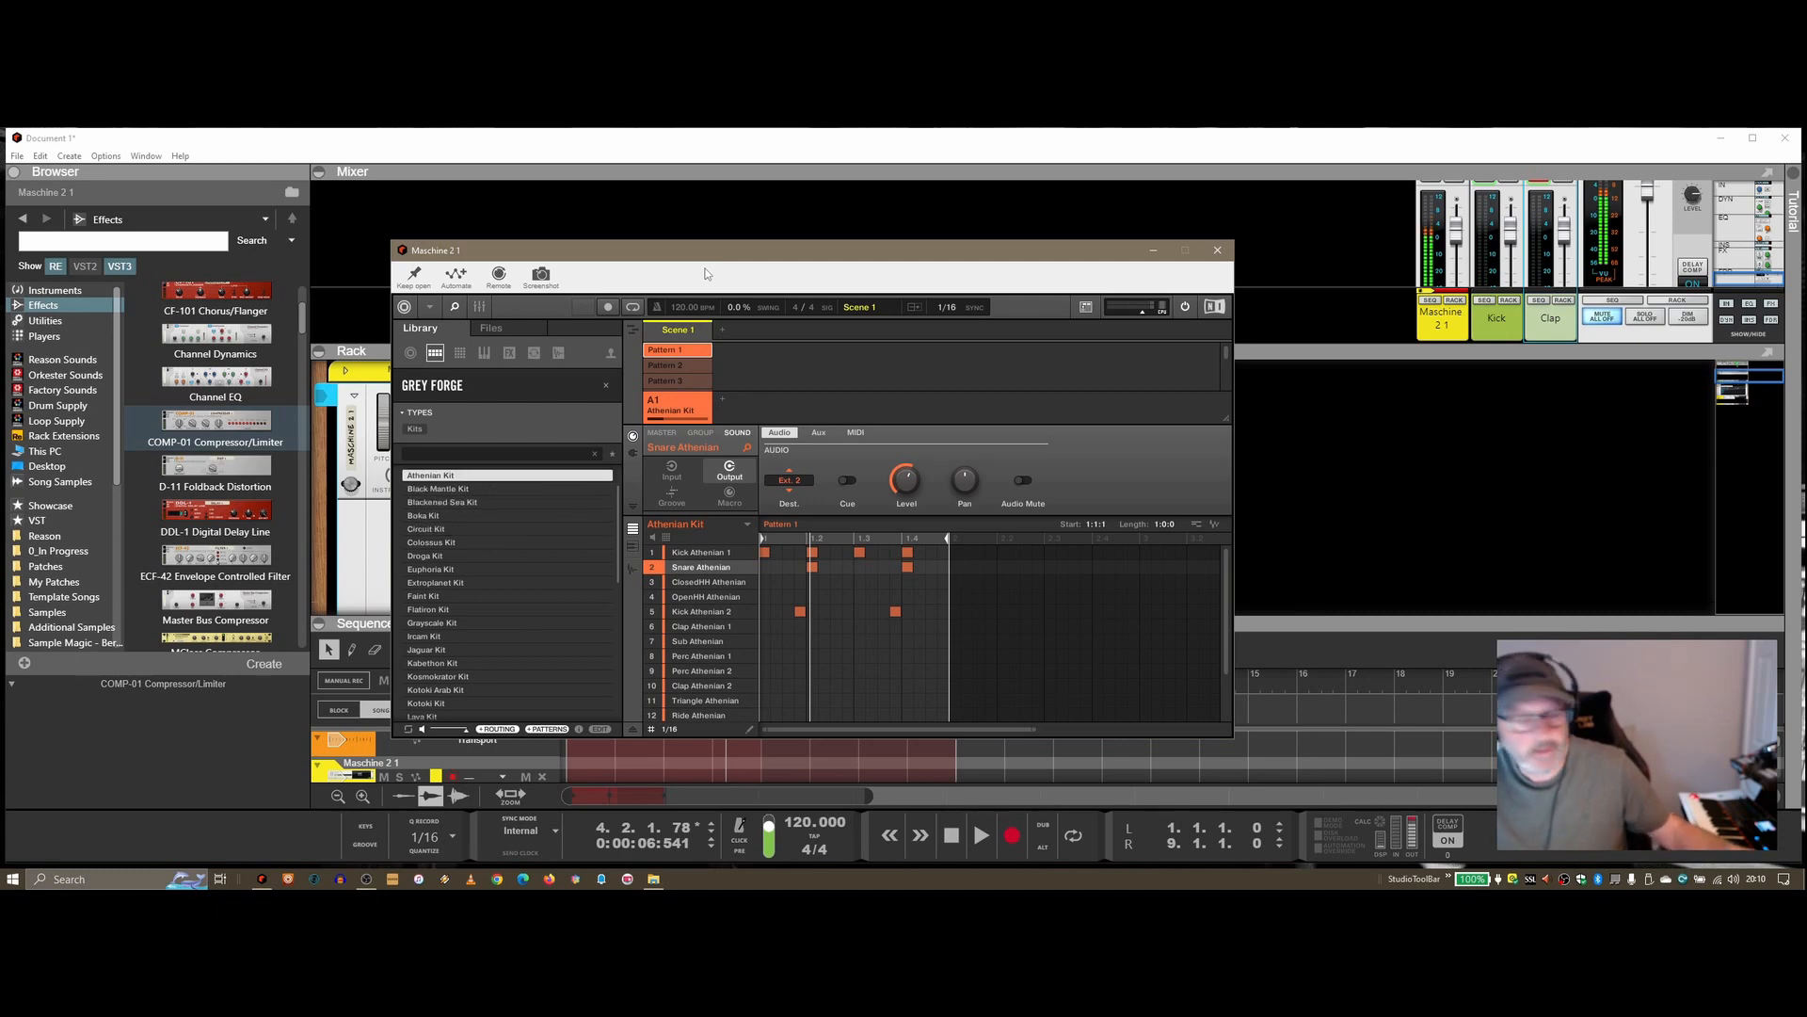
pyautogui.click(955, 832)
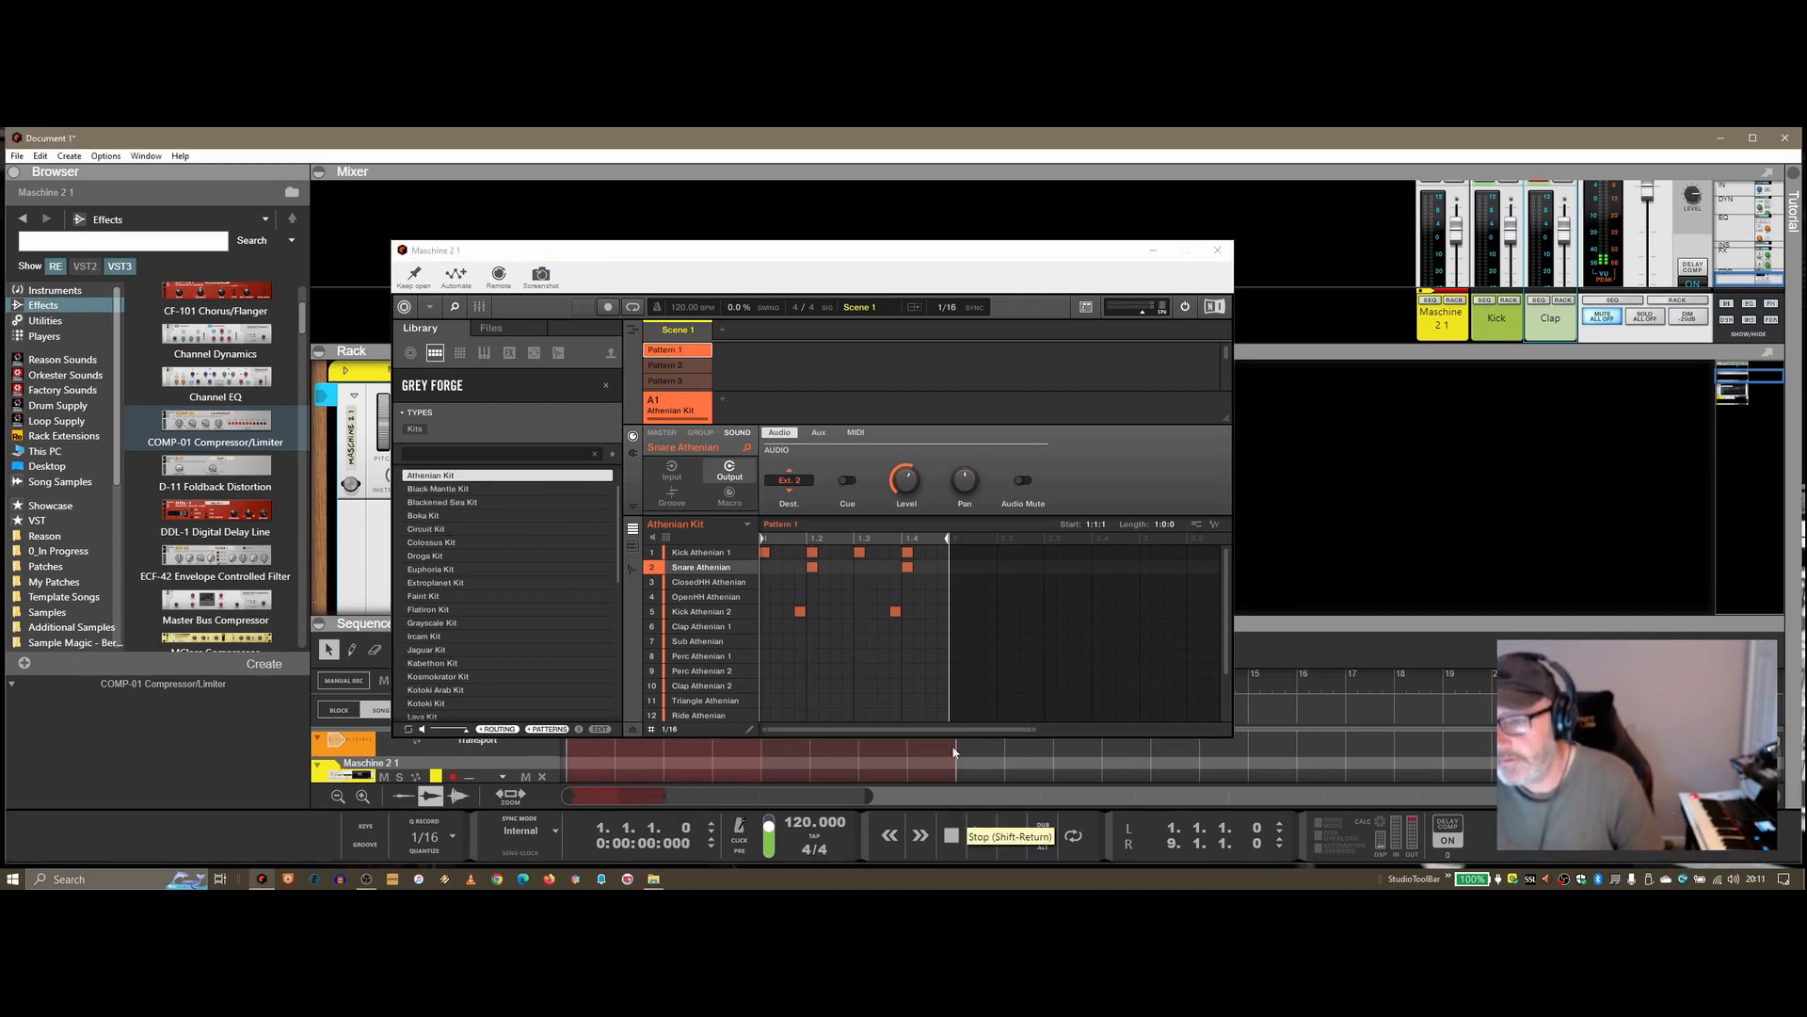
pyautogui.click(1217, 250)
# Add a second Maschine 2 from the VST favourites to the empty rack column and check its plugin window.
pyautogui.click(37, 519)
pyautogui.scroll(-1, 231, 498)
pyautogui.moveTo(207, 489); pyautogui.dragTo(1303, 509)
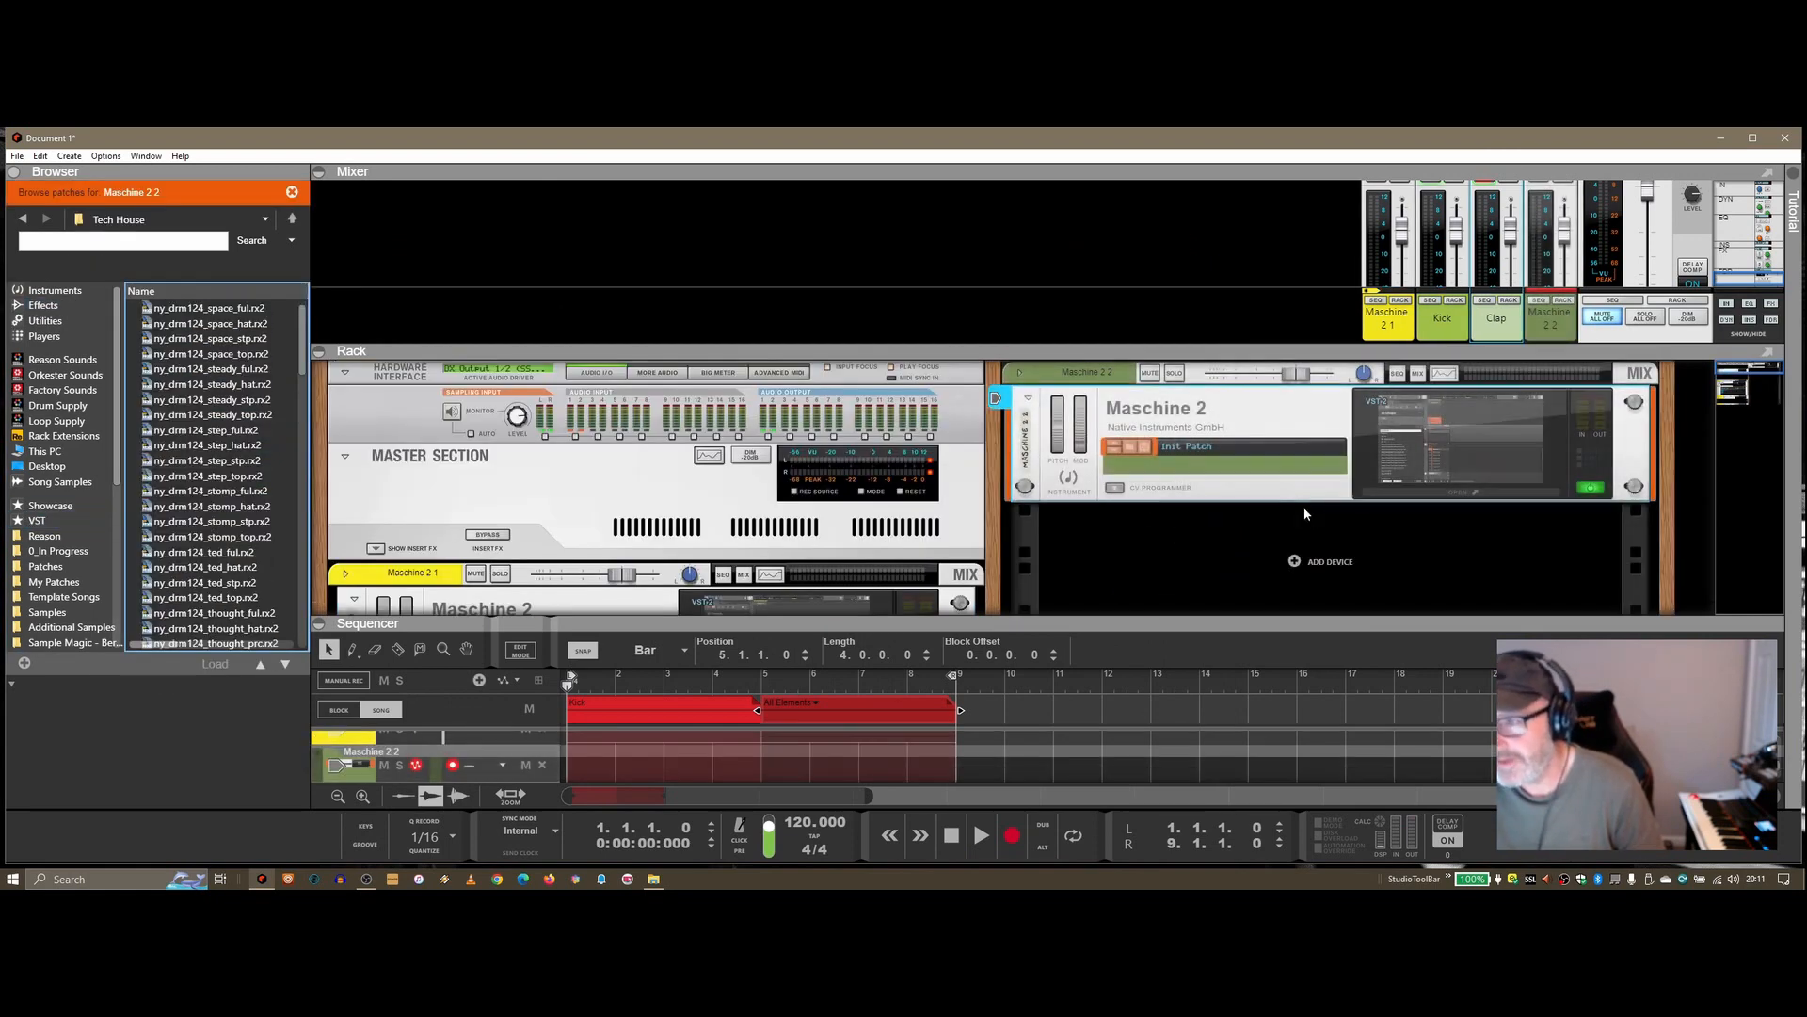
pyautogui.click(1432, 492)
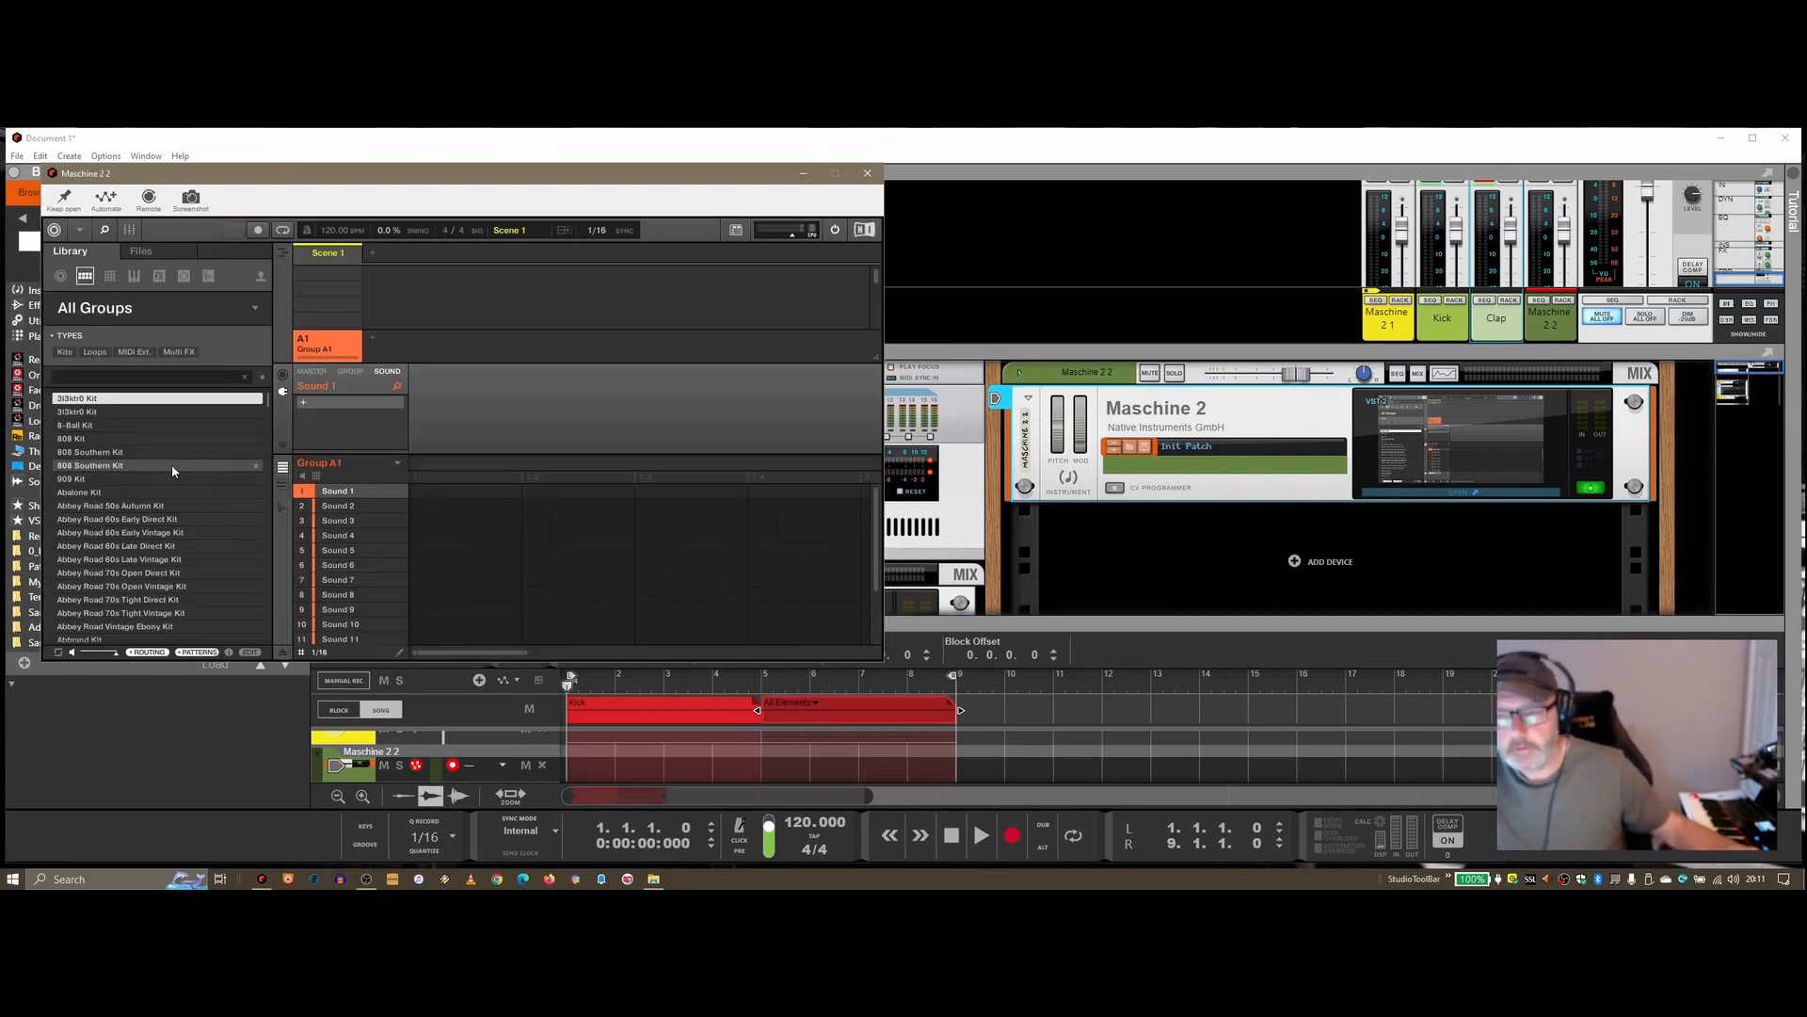
pyautogui.click(867, 175)
# Lock the Maschine MK3 controller to the second Maschine 2 and reopen its plugin window.
pyautogui.click(1018, 403)
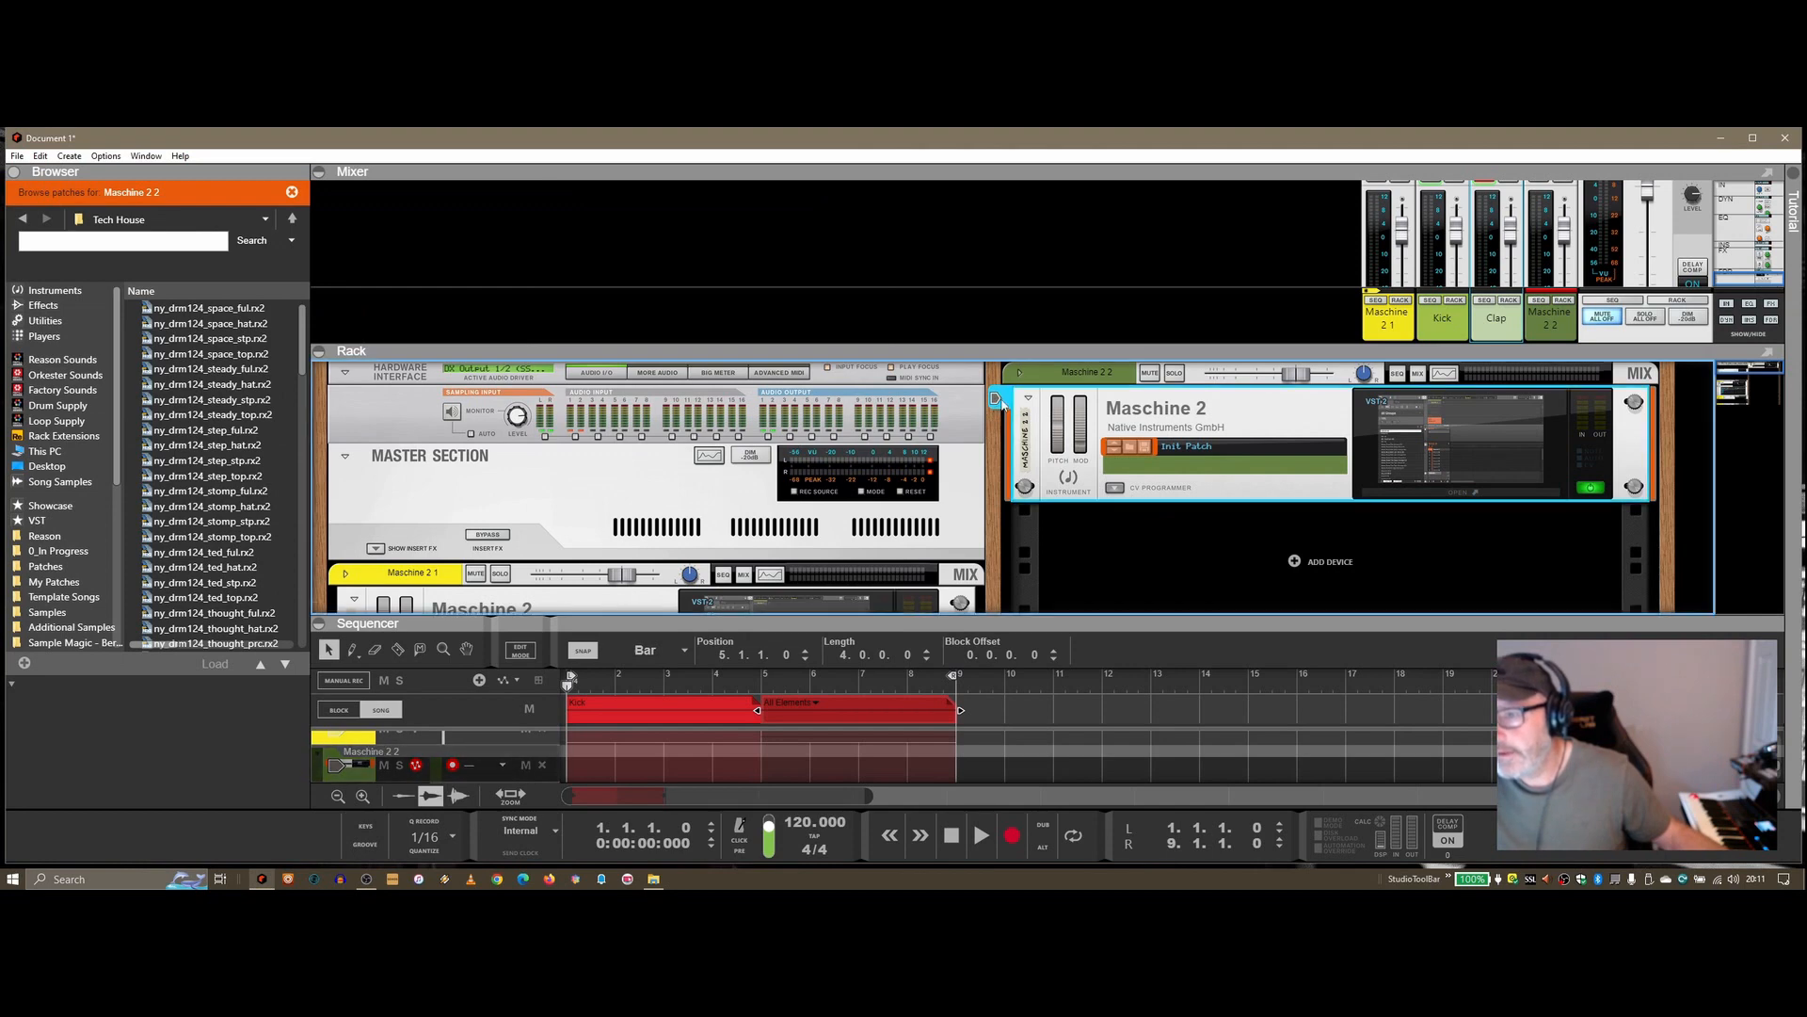
pyautogui.rightClick(1194, 470)
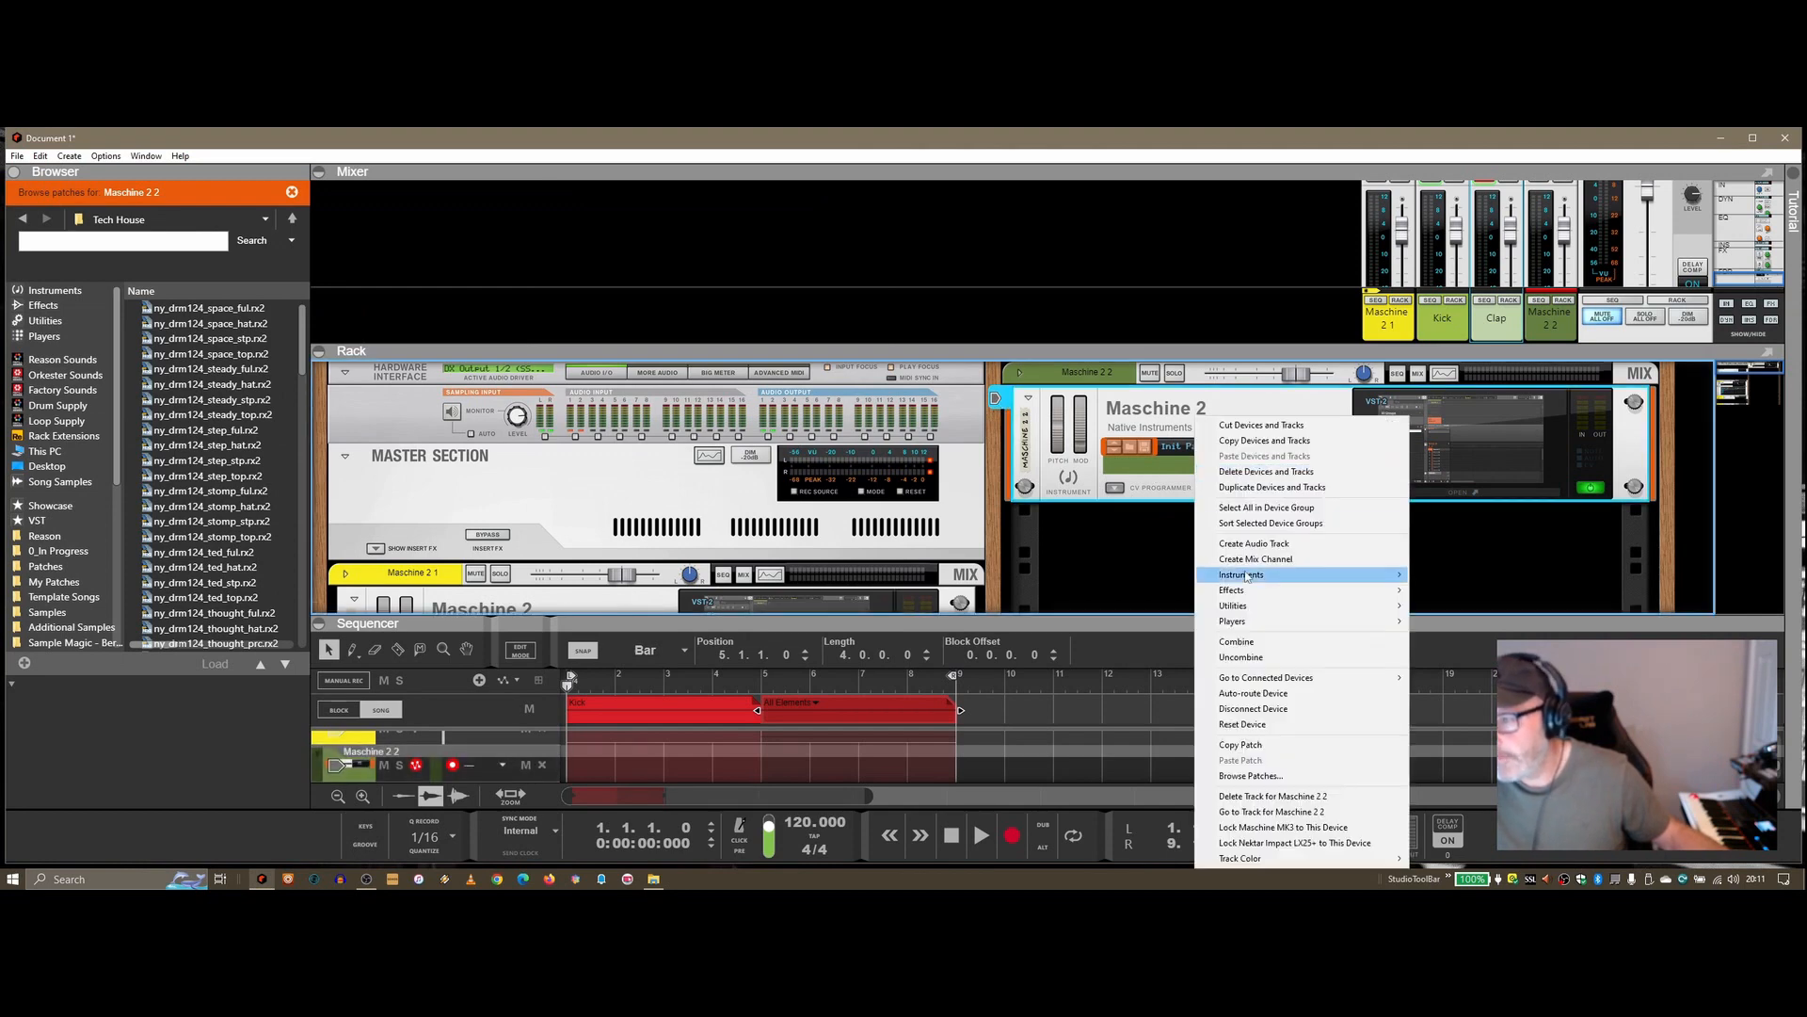
pyautogui.click(1284, 829)
pyautogui.click(1459, 491)
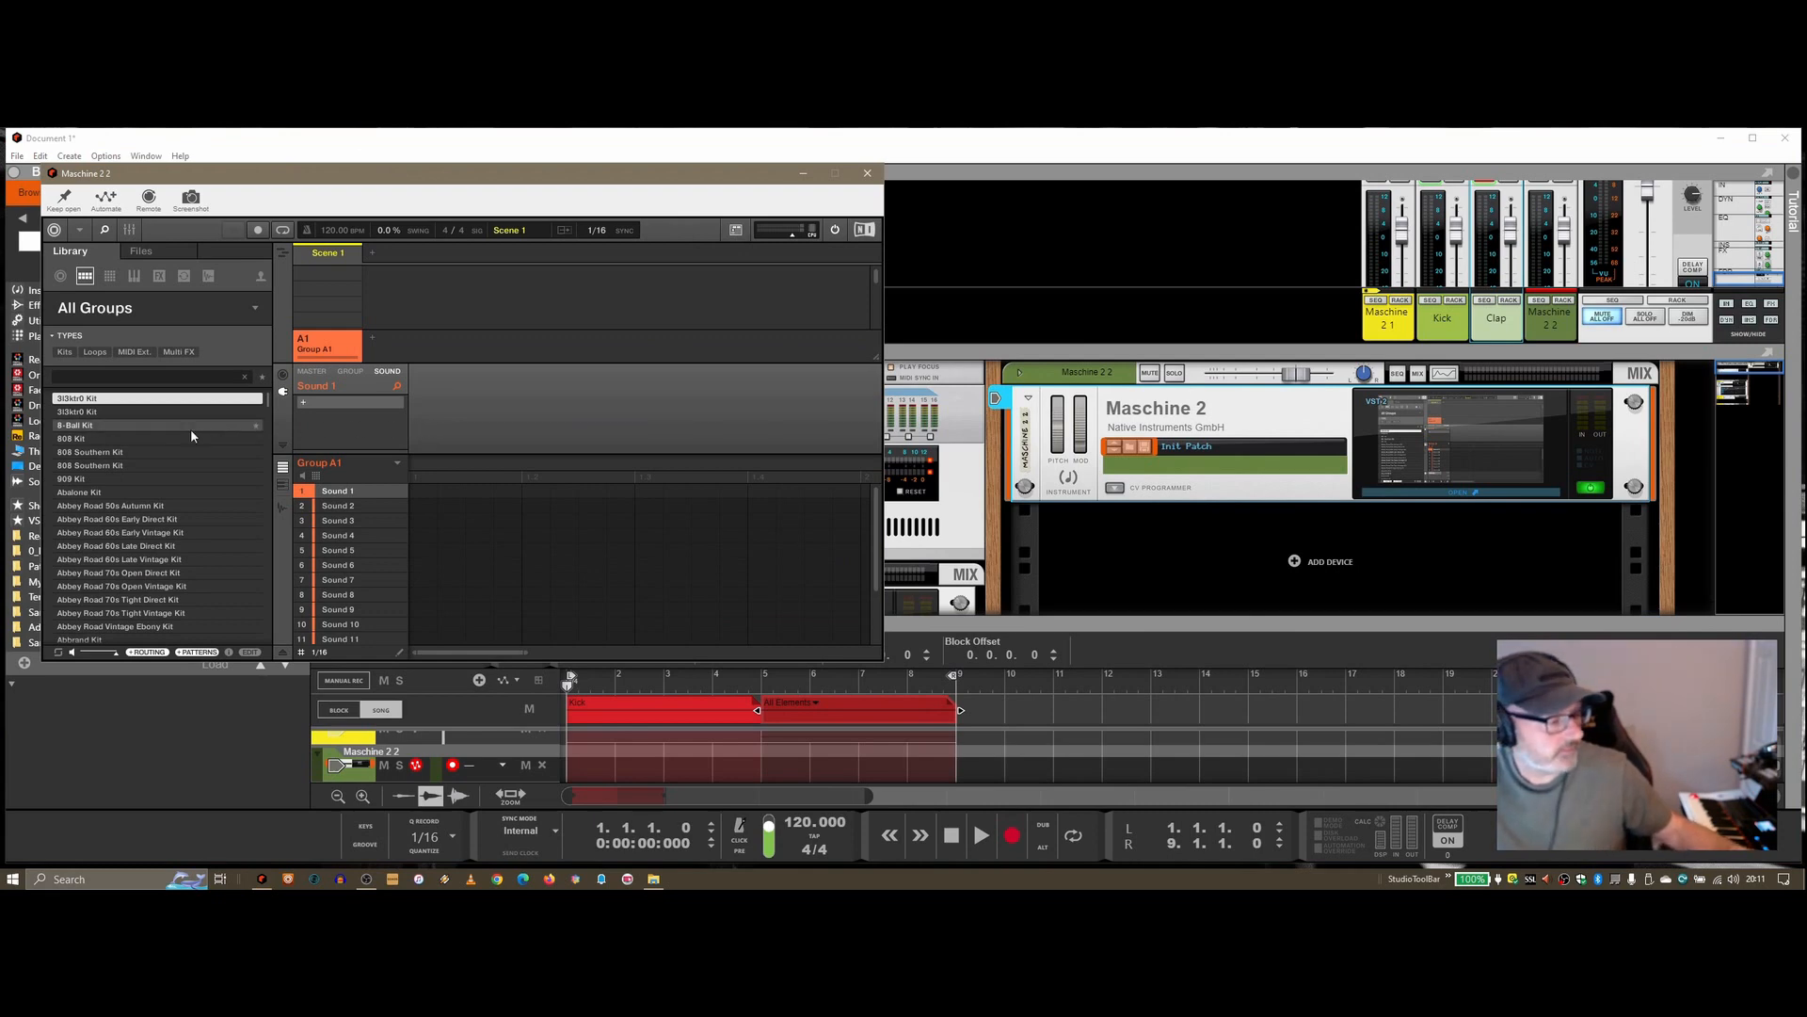
# Audition the 808 Kit and 808 Southern Kit in the second Maschine 2's library and close its window.
pyautogui.click(187, 452)
pyautogui.click(187, 441)
pyautogui.click(958, 837)
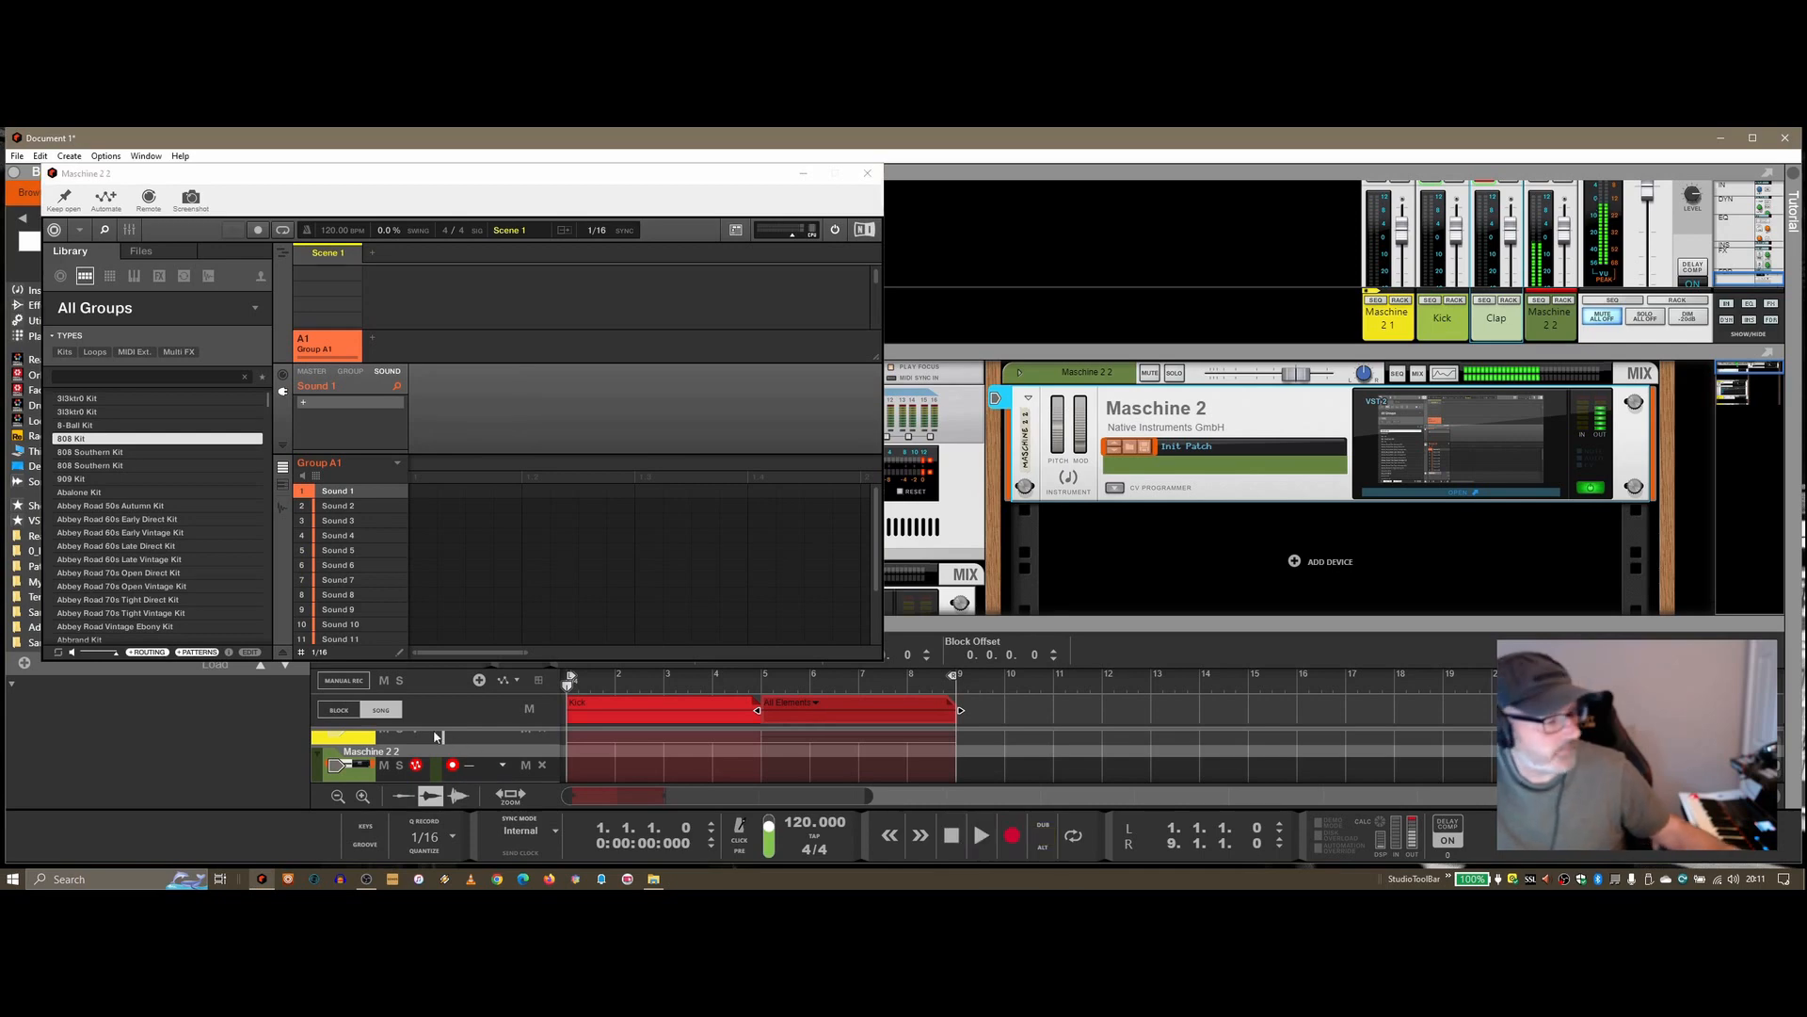
pyautogui.press('Down')
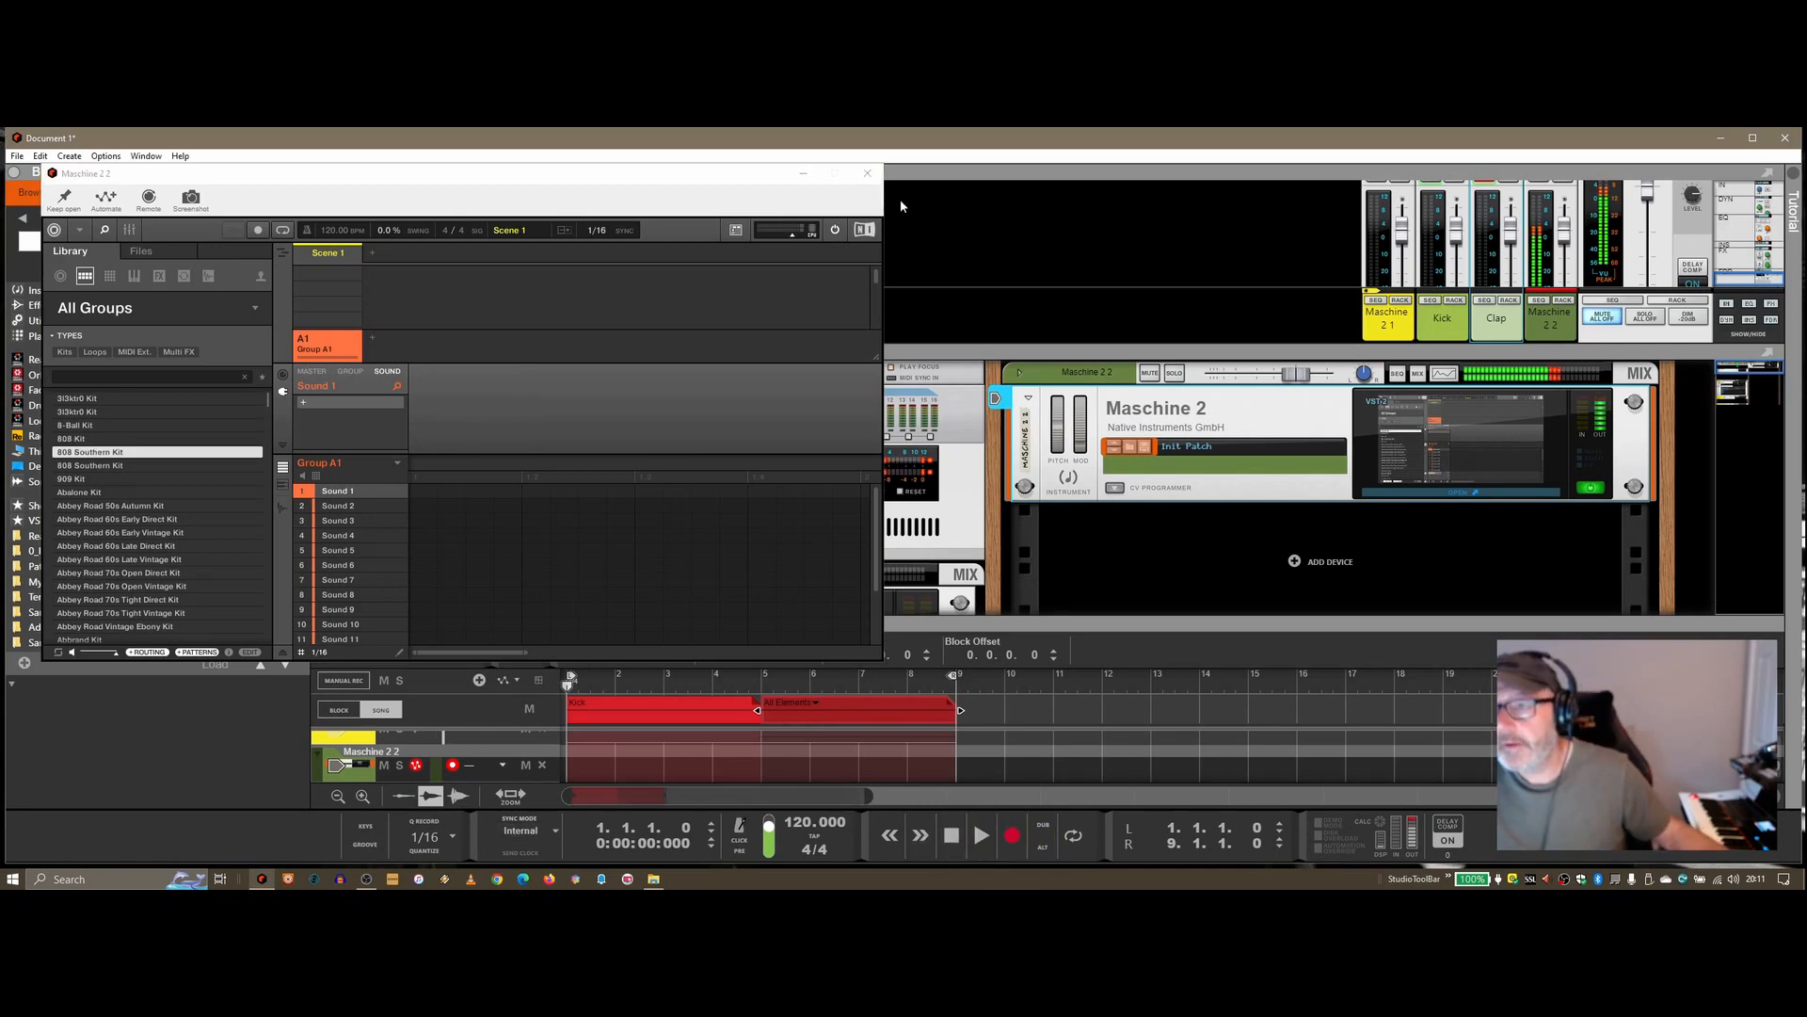
pyautogui.click(867, 172)
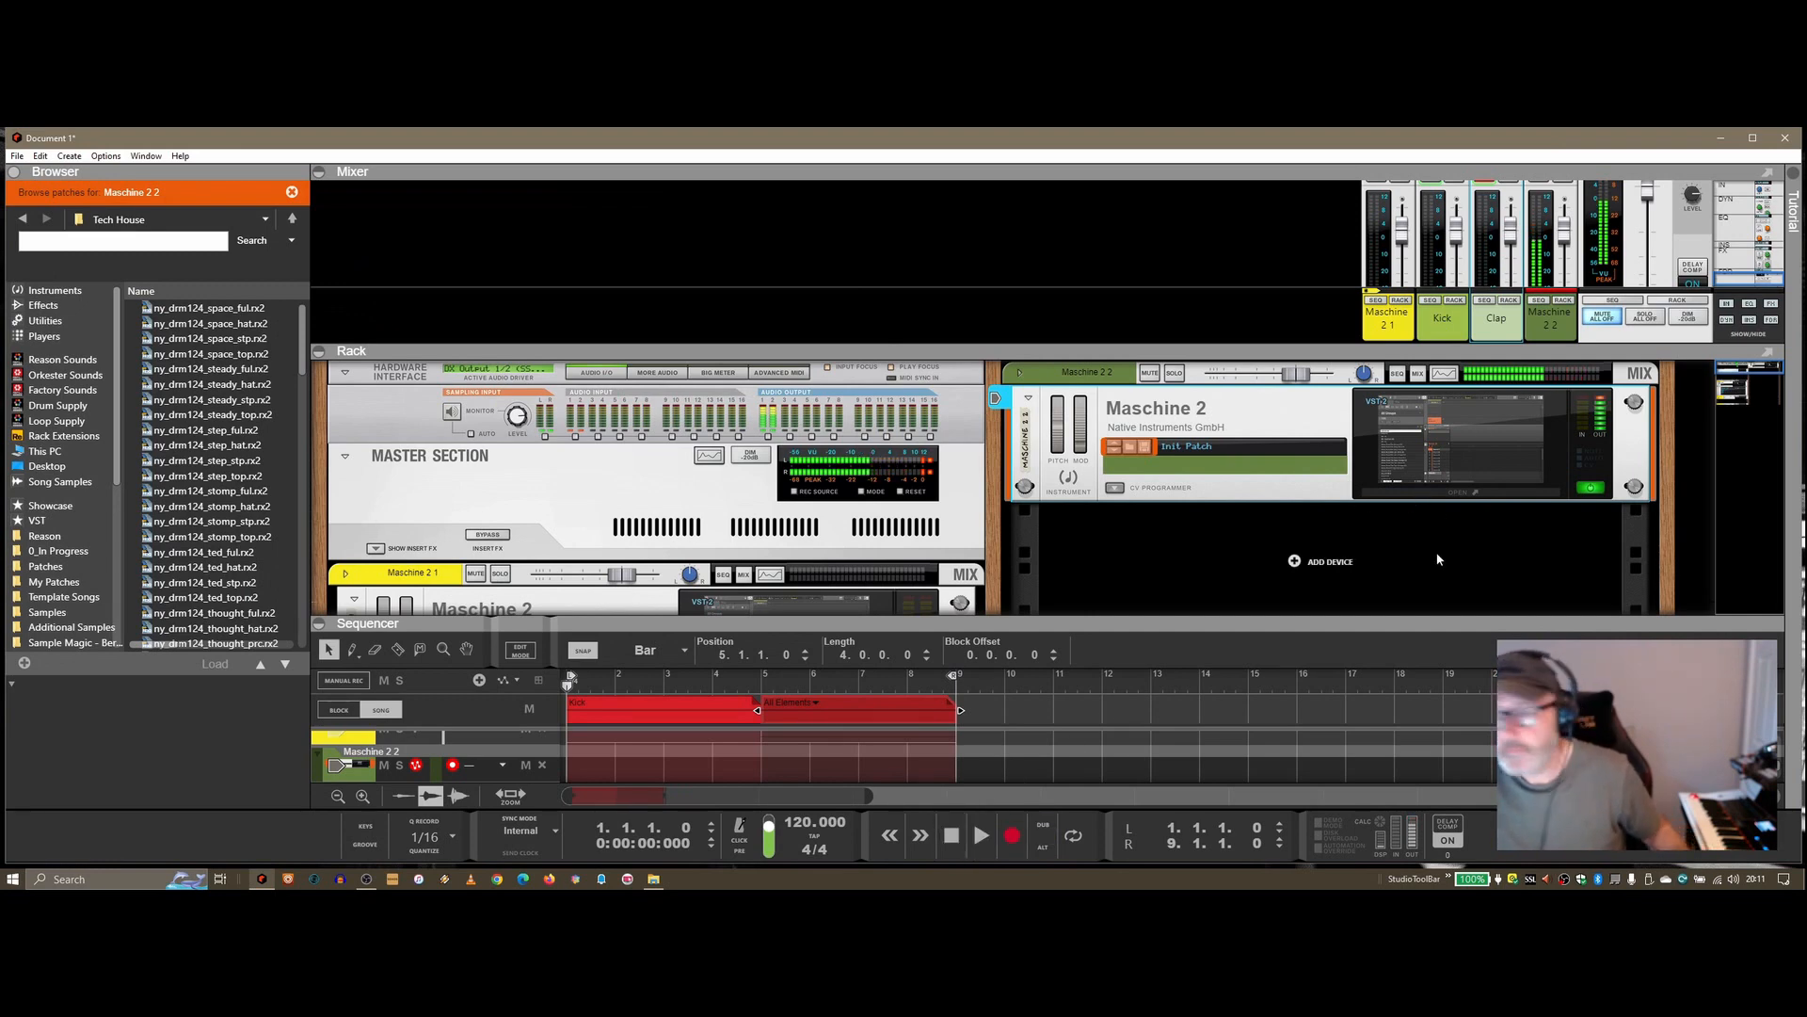
pyautogui.click(1459, 491)
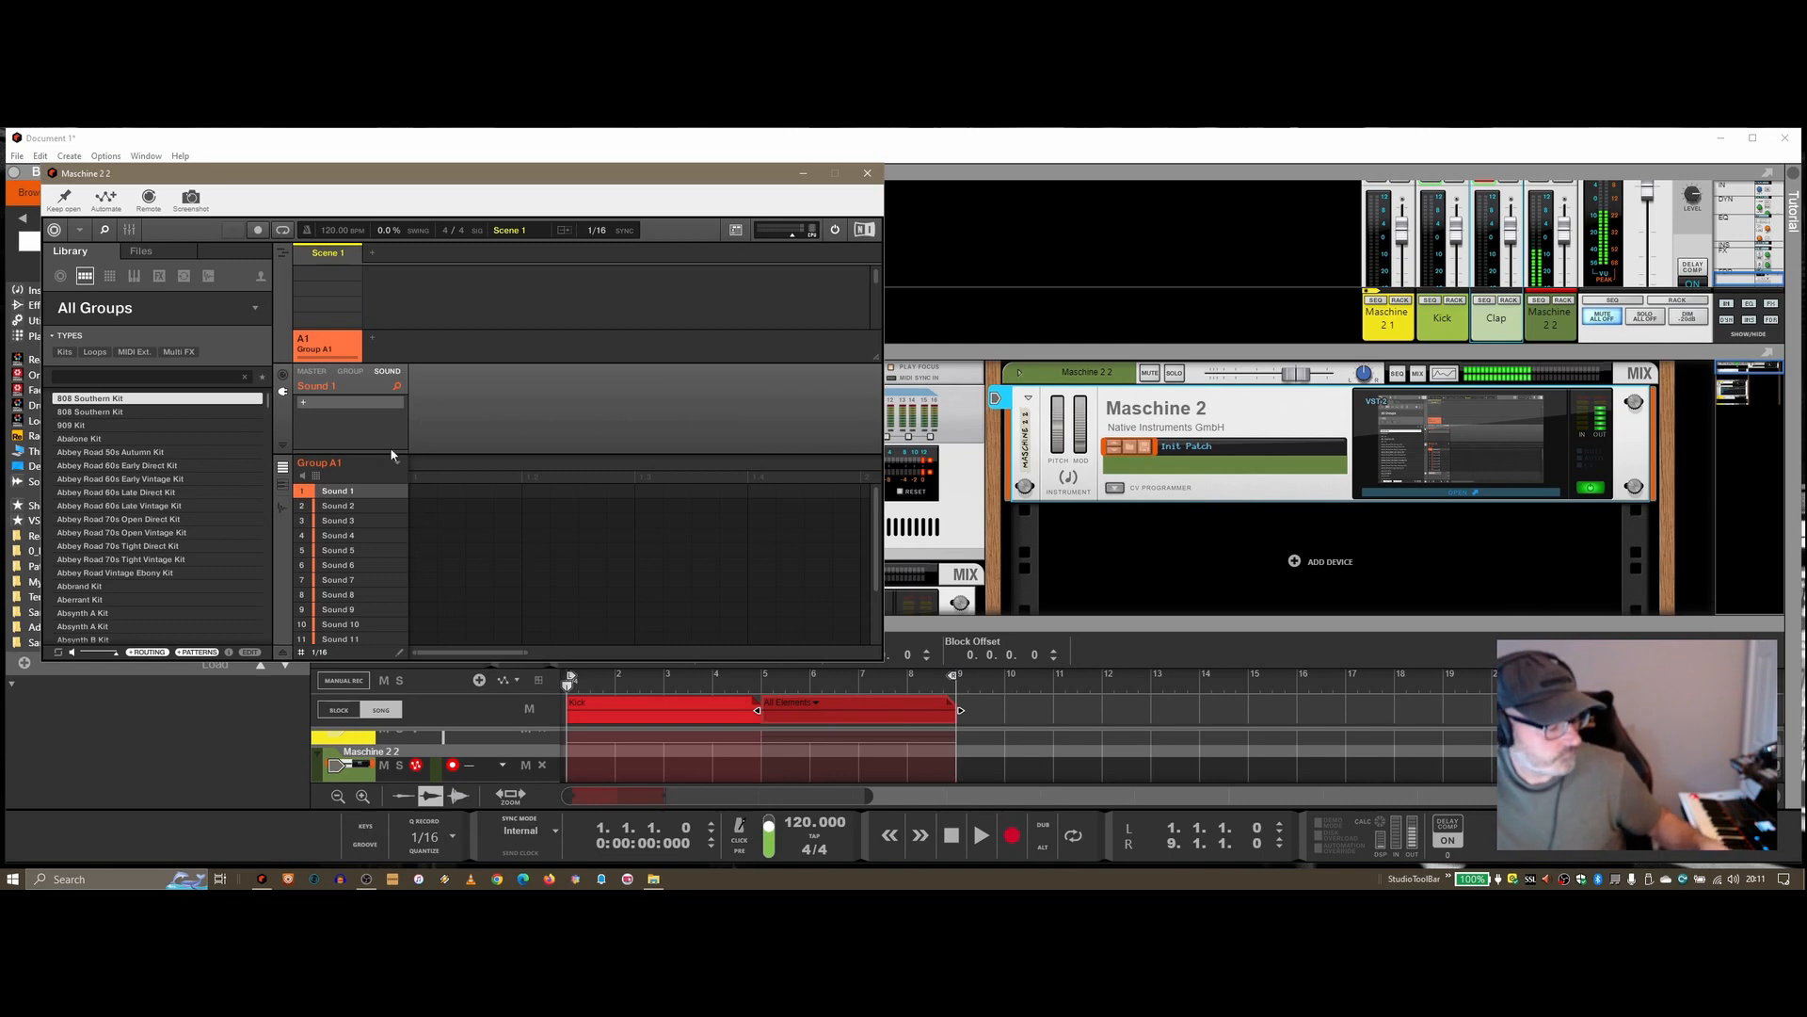
pyautogui.click(867, 173)
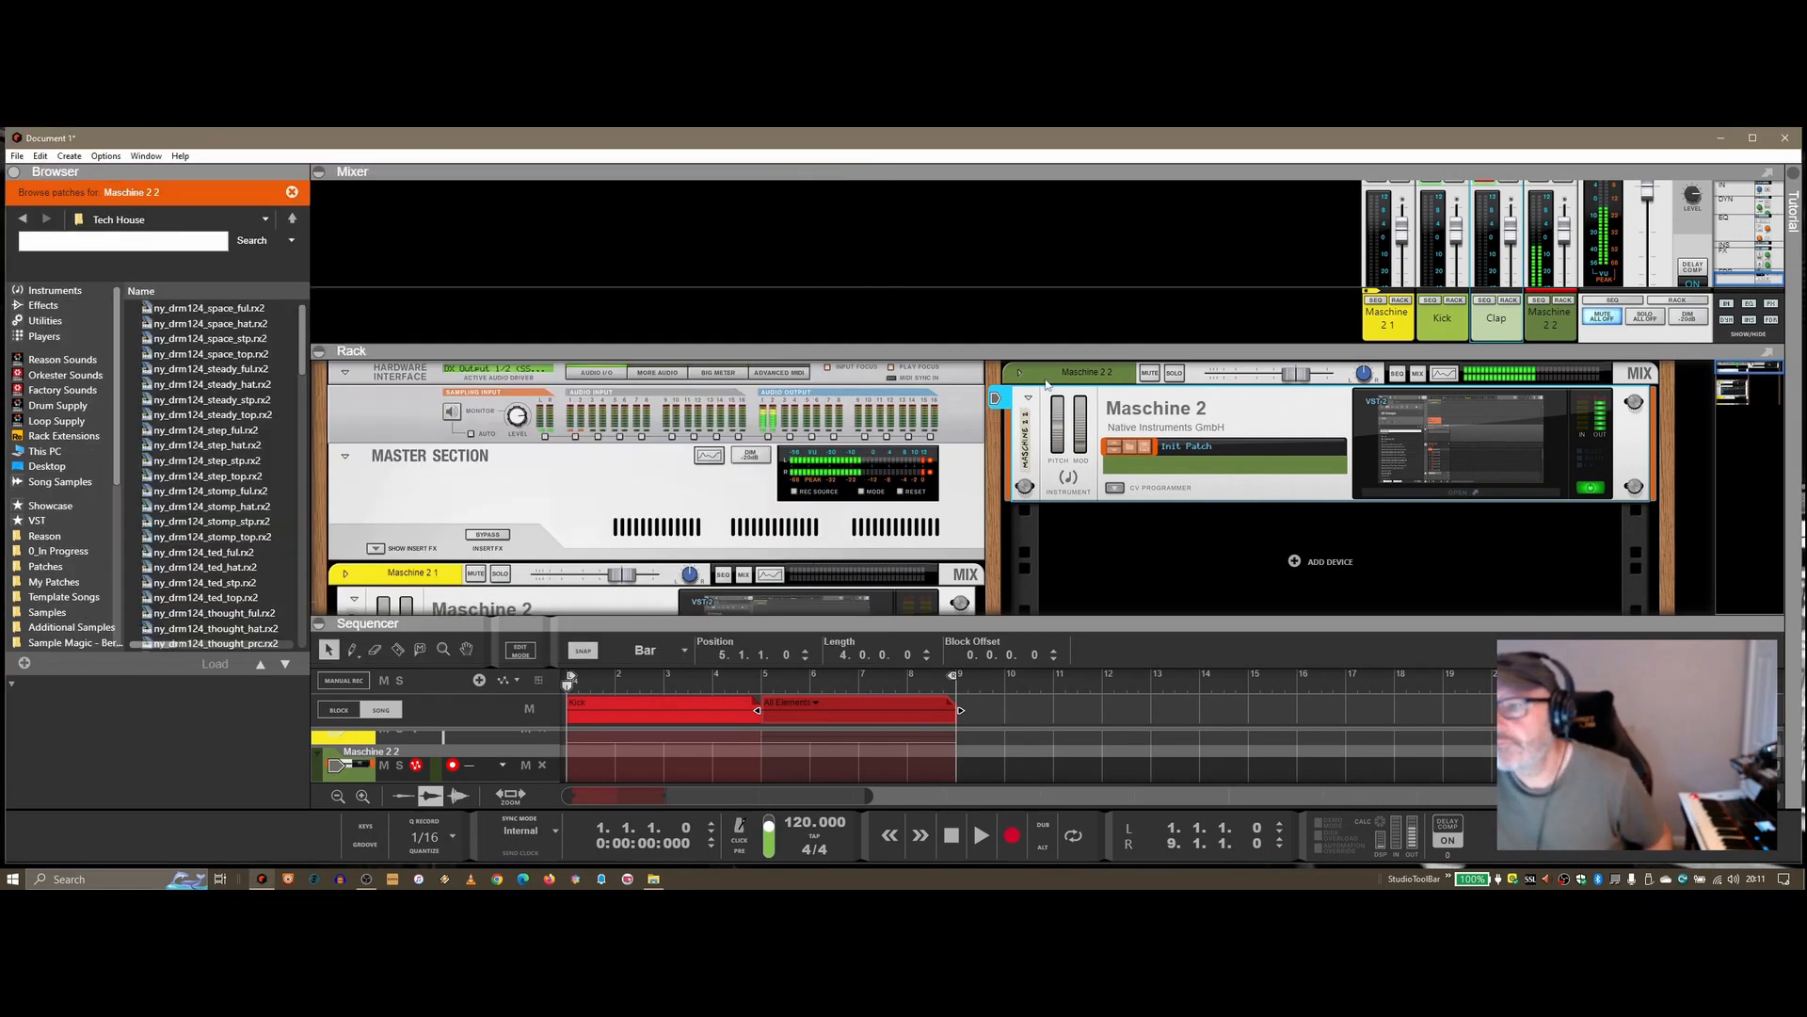
# Delete the second Maschine 2's mix channel together with everything in its device group.
pyautogui.rightClick(1063, 368)
pyautogui.click(1132, 419)
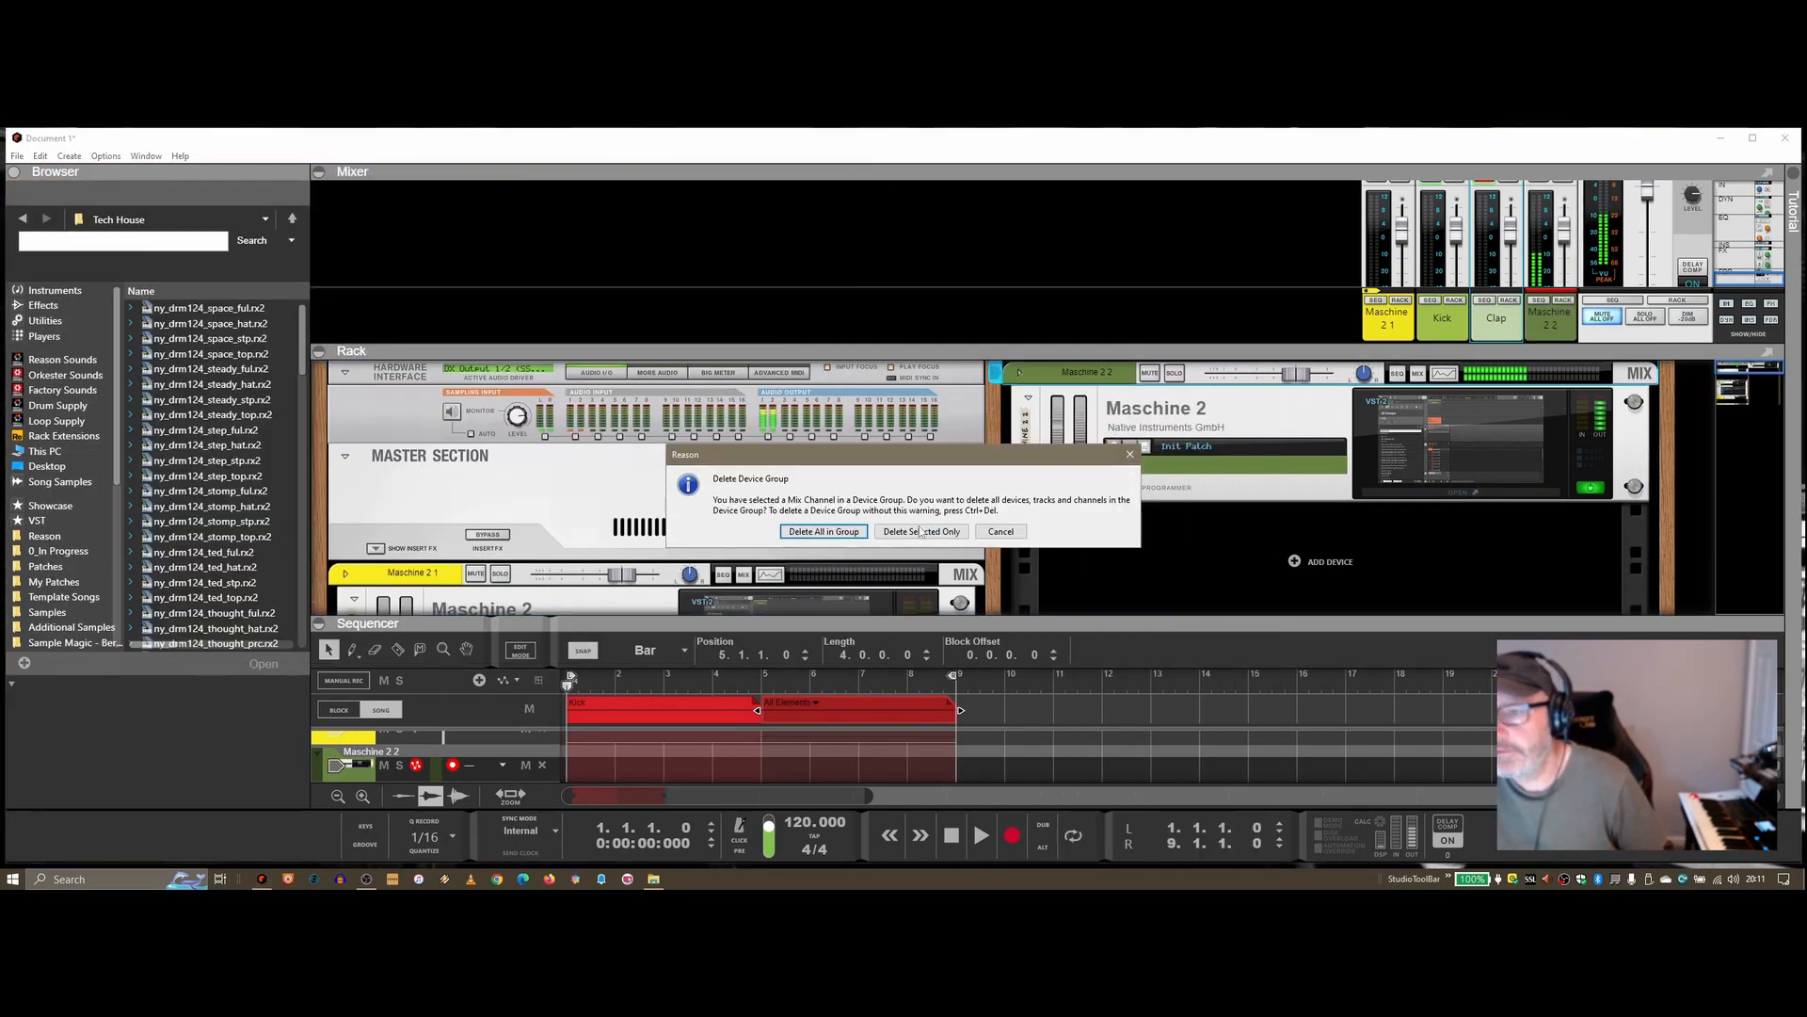
pyautogui.click(825, 535)
# Add a fresh second Maschine 2 from the VST favourites beside the existing rack column and open its plugin window.
pyautogui.click(37, 535)
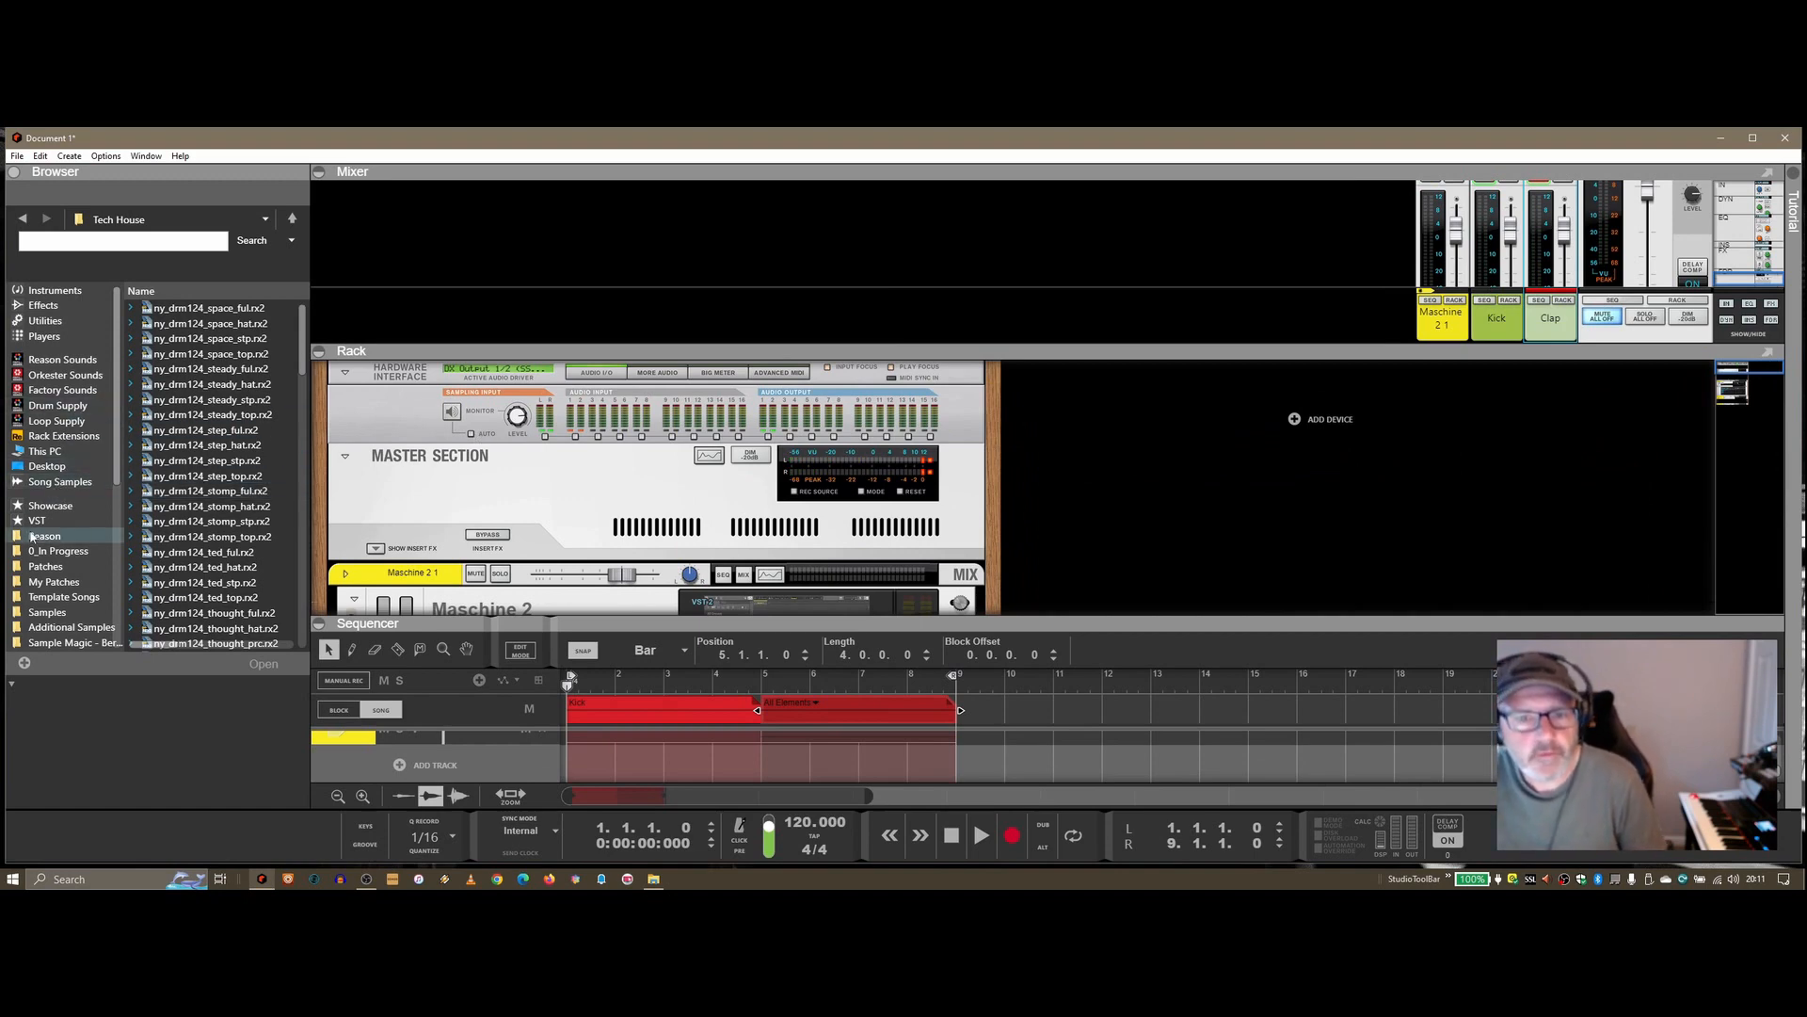
pyautogui.click(35, 520)
pyautogui.moveTo(215, 532); pyautogui.dragTo(1173, 463)
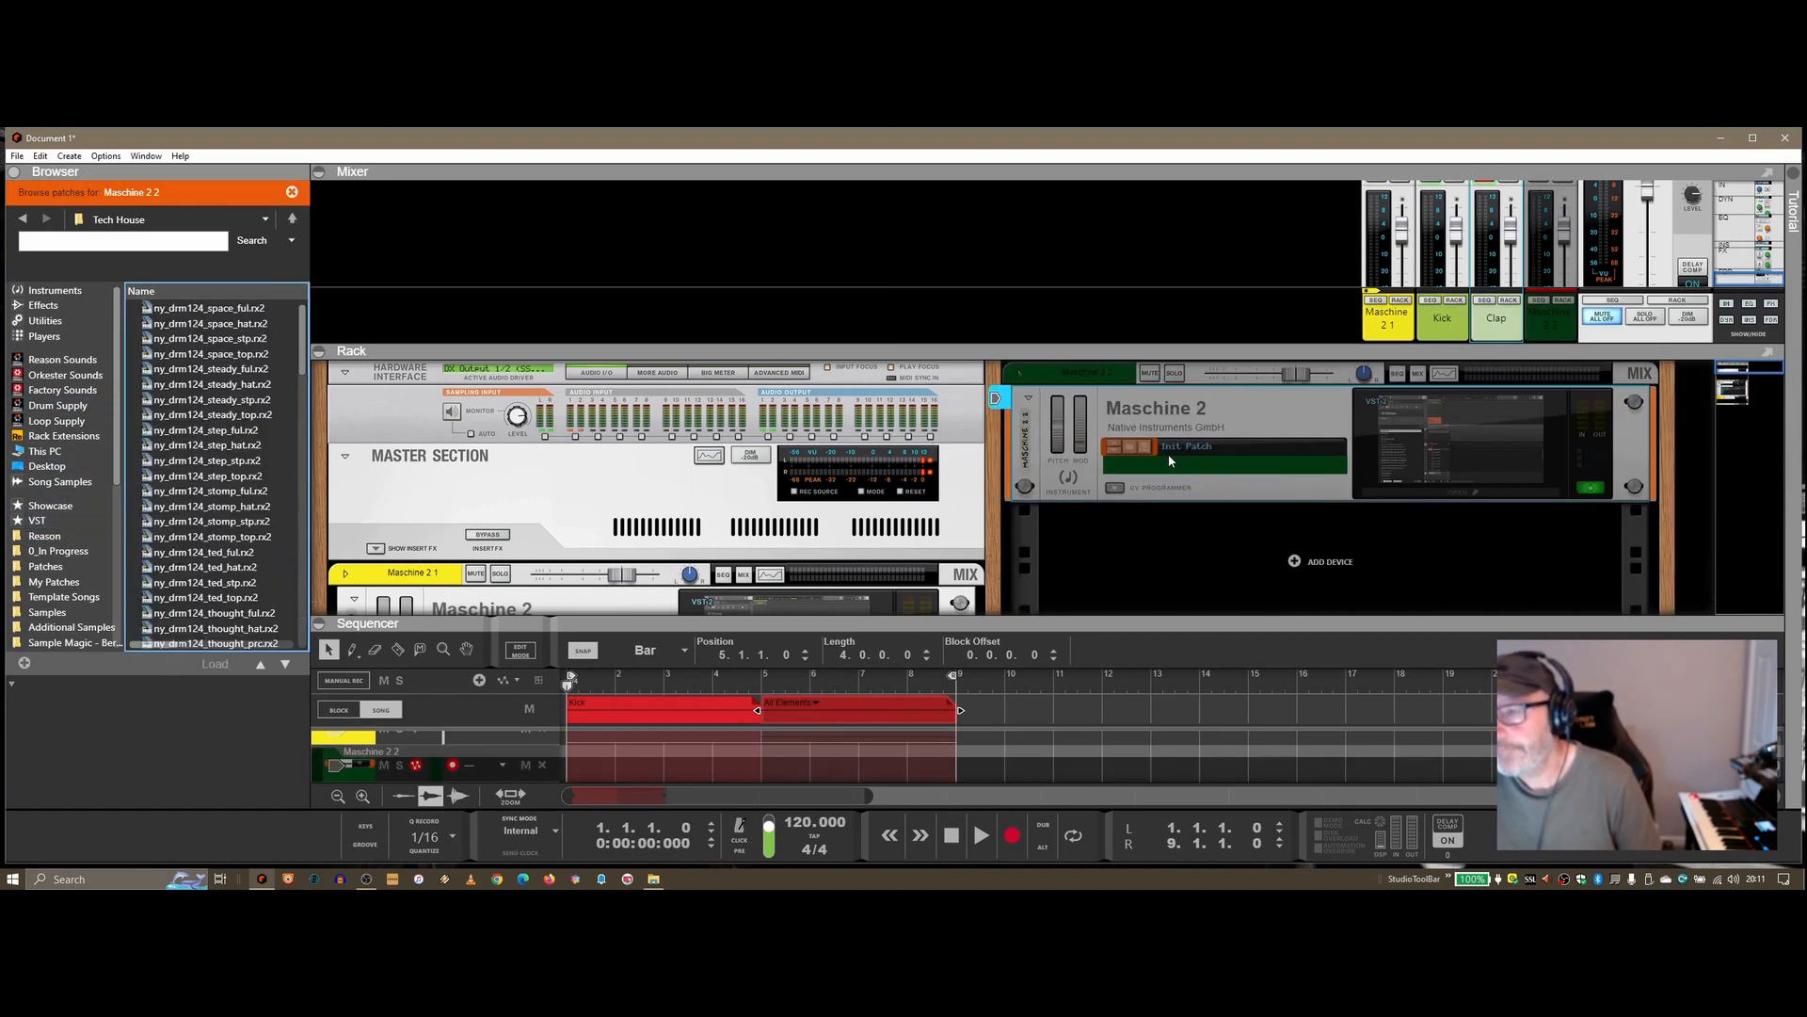
pyautogui.click(1412, 497)
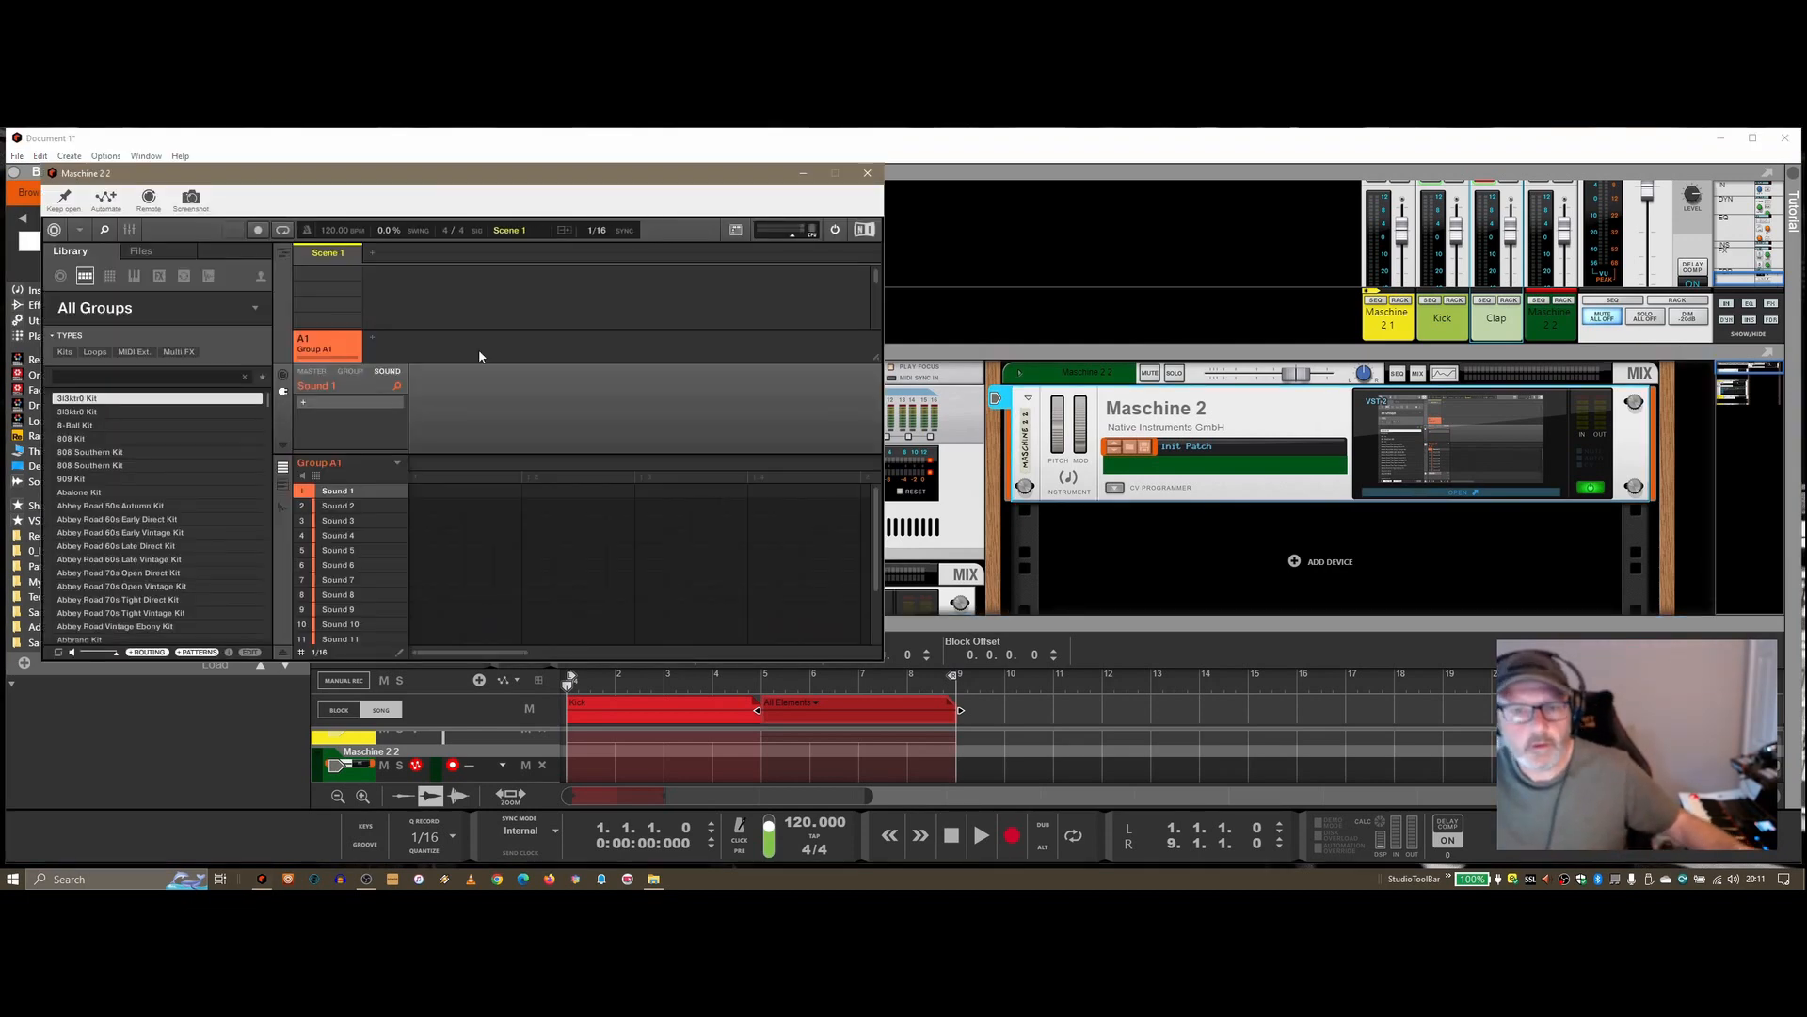
# Audition several group kits in the new Maschine 2's library, moving down and back up the list, and close its window.
pyautogui.press('Down')
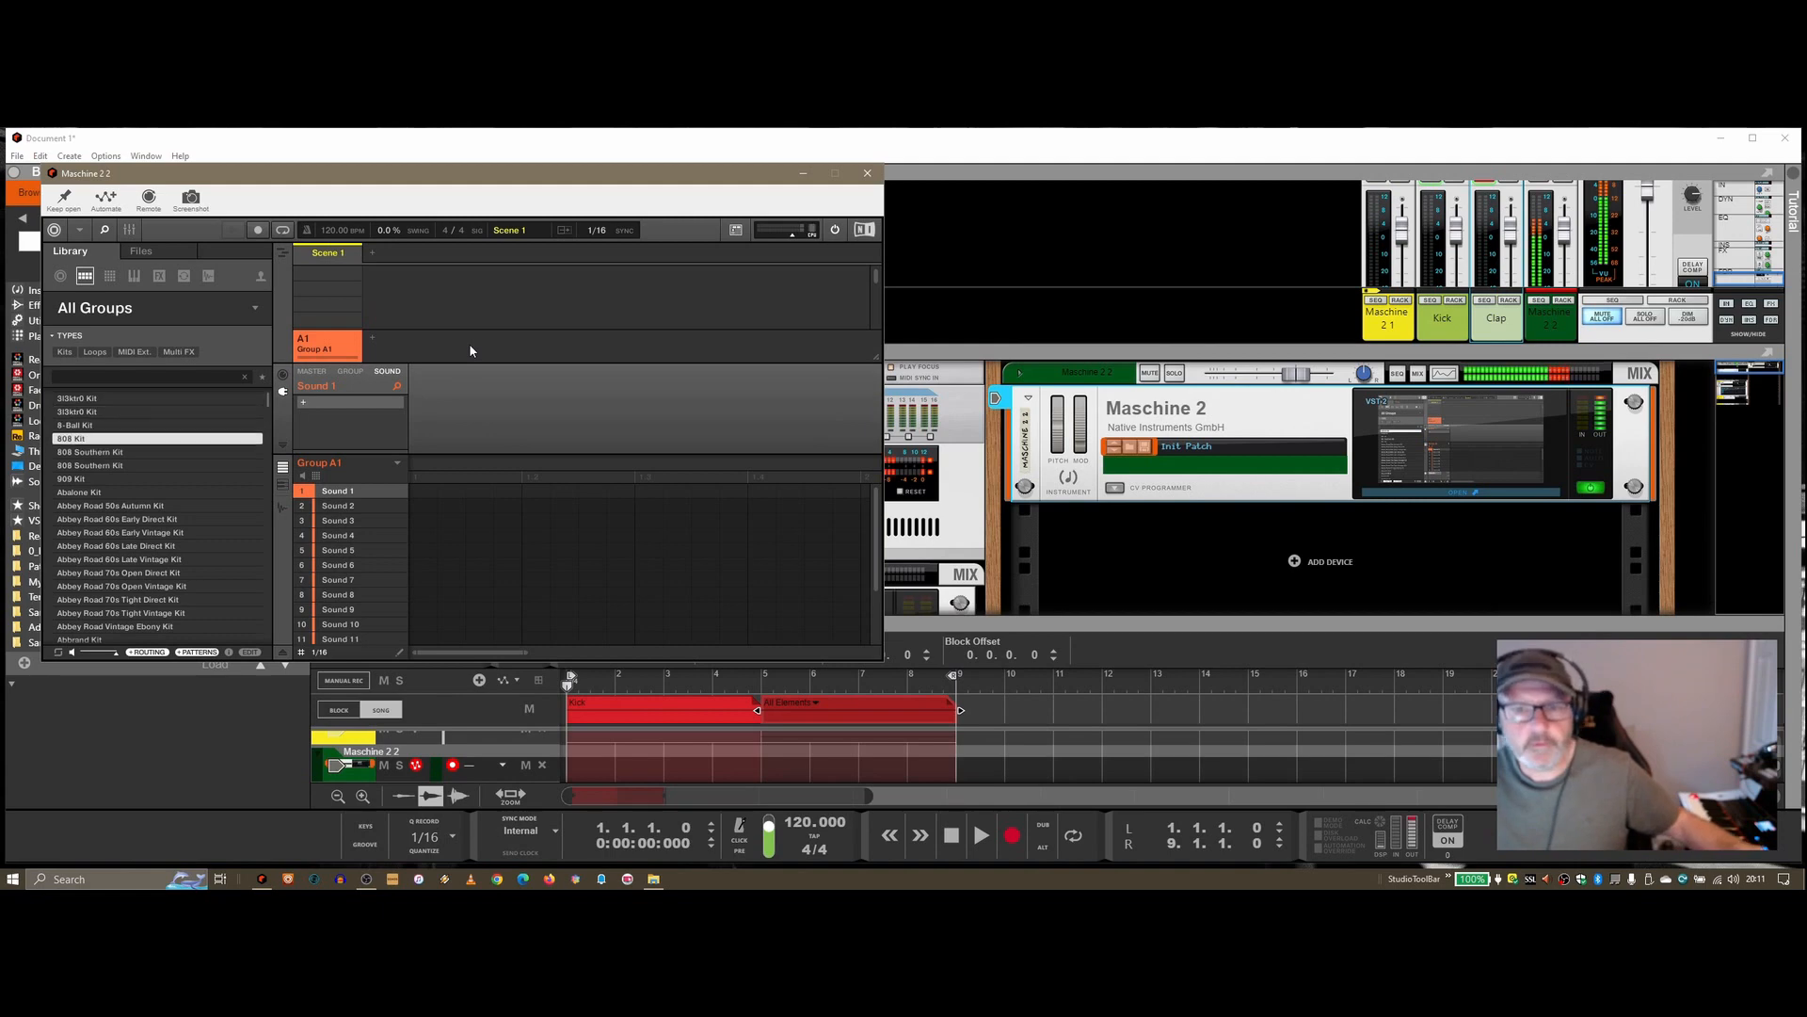
pyautogui.press('Down')
pyautogui.press('Down')
pyautogui.press('Up')
pyautogui.press('Up')
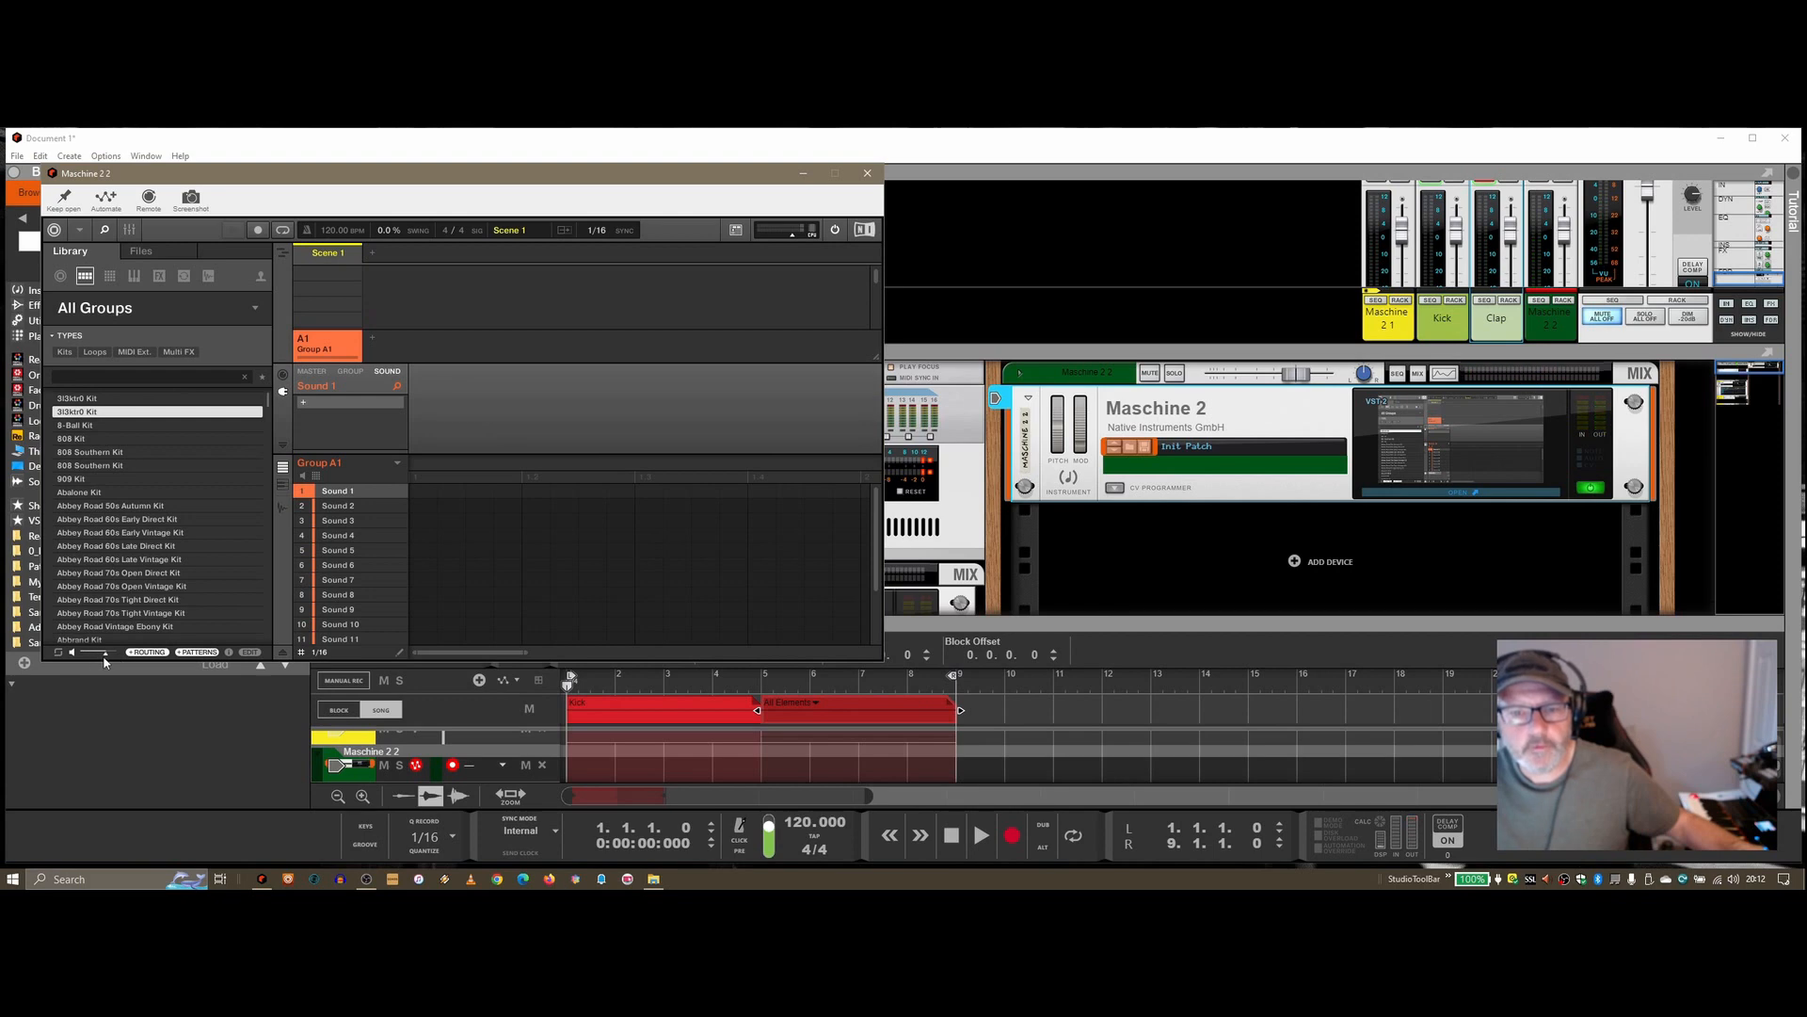
pyautogui.click(867, 172)
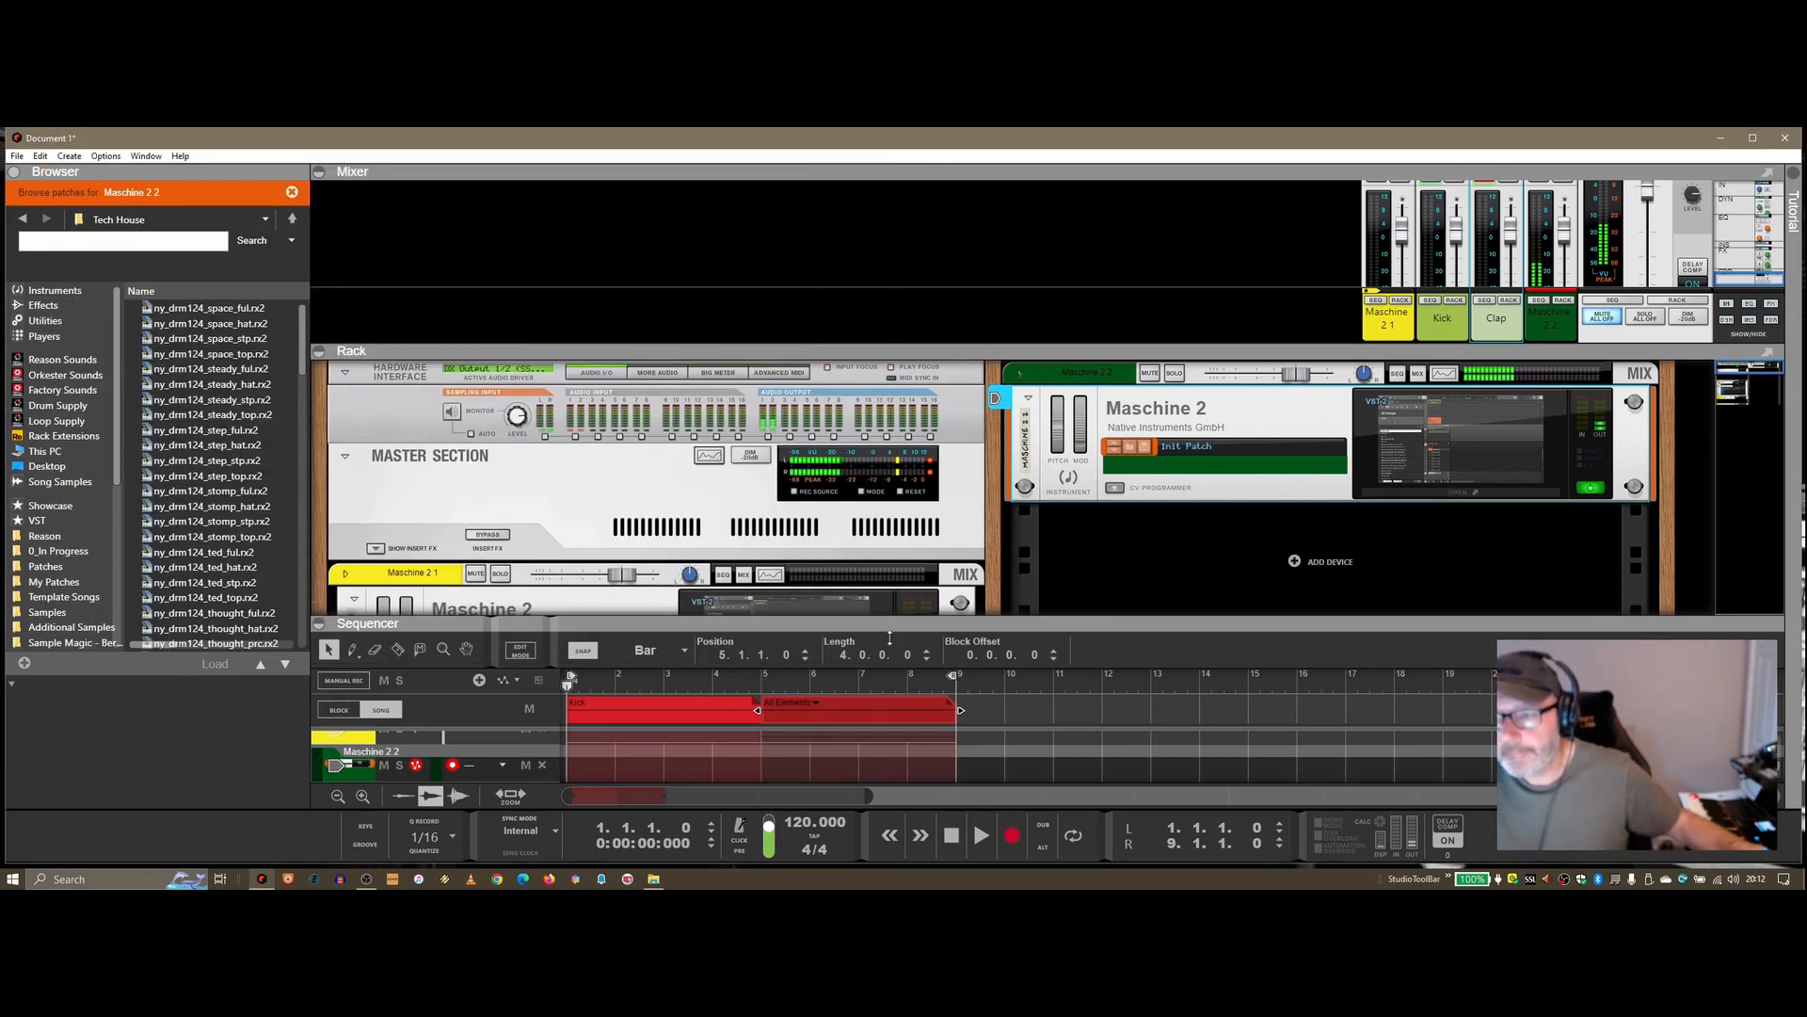
# Slightly enlarge the rack area and check the Athenian Kit and its Snare output settings in the first Maschine 2.
pyautogui.moveTo(941, 623); pyautogui.dragTo(927, 644)
pyautogui.scroll(-2, 872, 568)
pyautogui.click(870, 568)
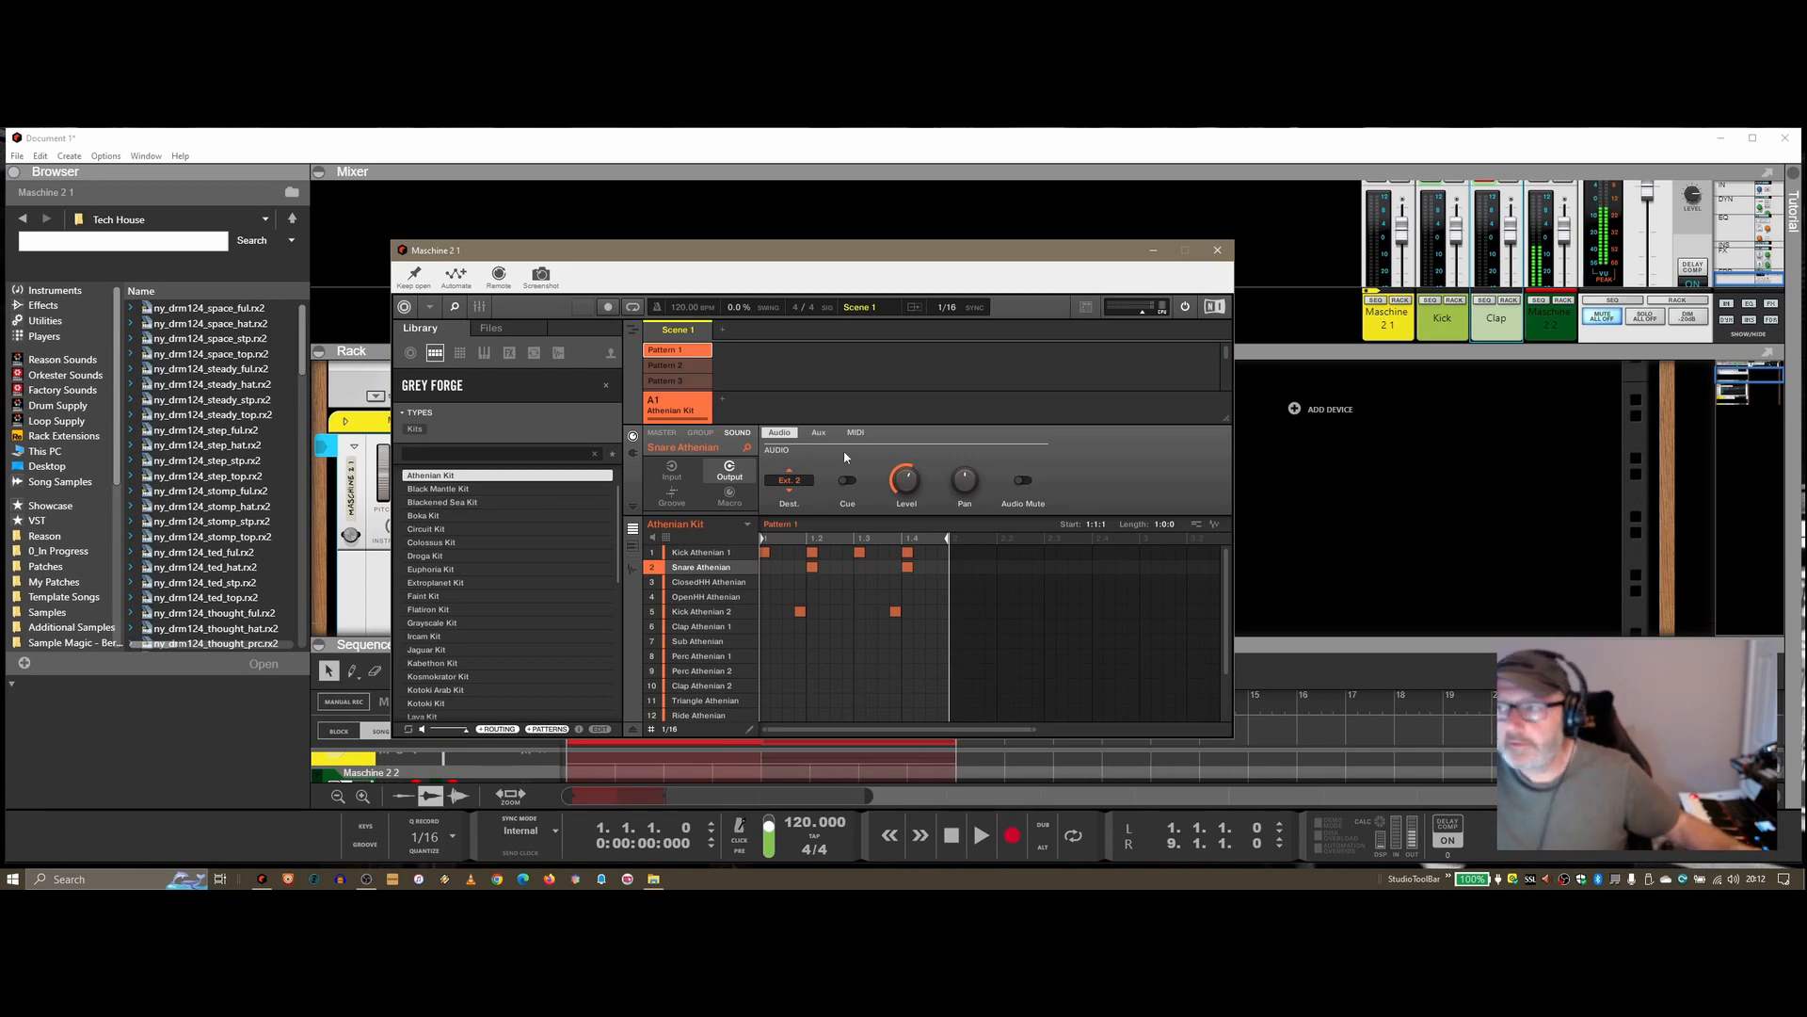
pyautogui.click(1217, 250)
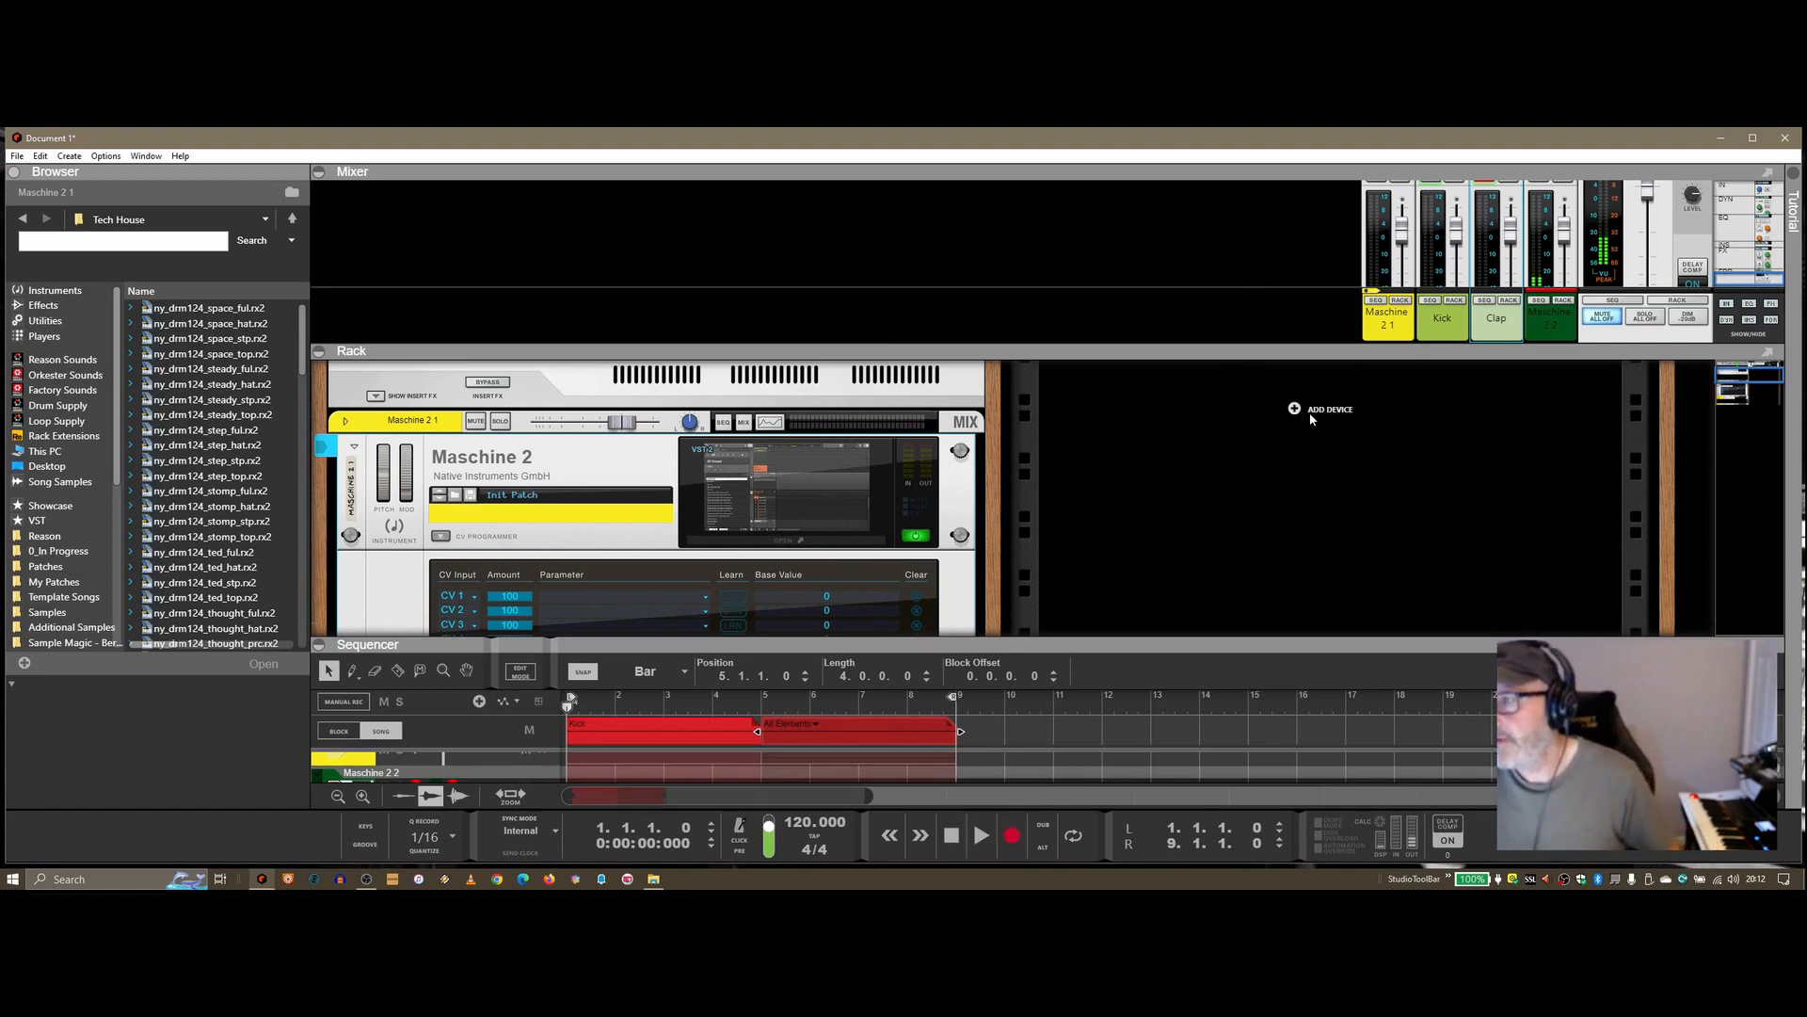
# Delete the newly added second Maschine 2 and its mix channel as a whole device group.
pyautogui.scroll(3, 1313, 423)
pyautogui.rightClick(1107, 371)
pyautogui.click(1137, 421)
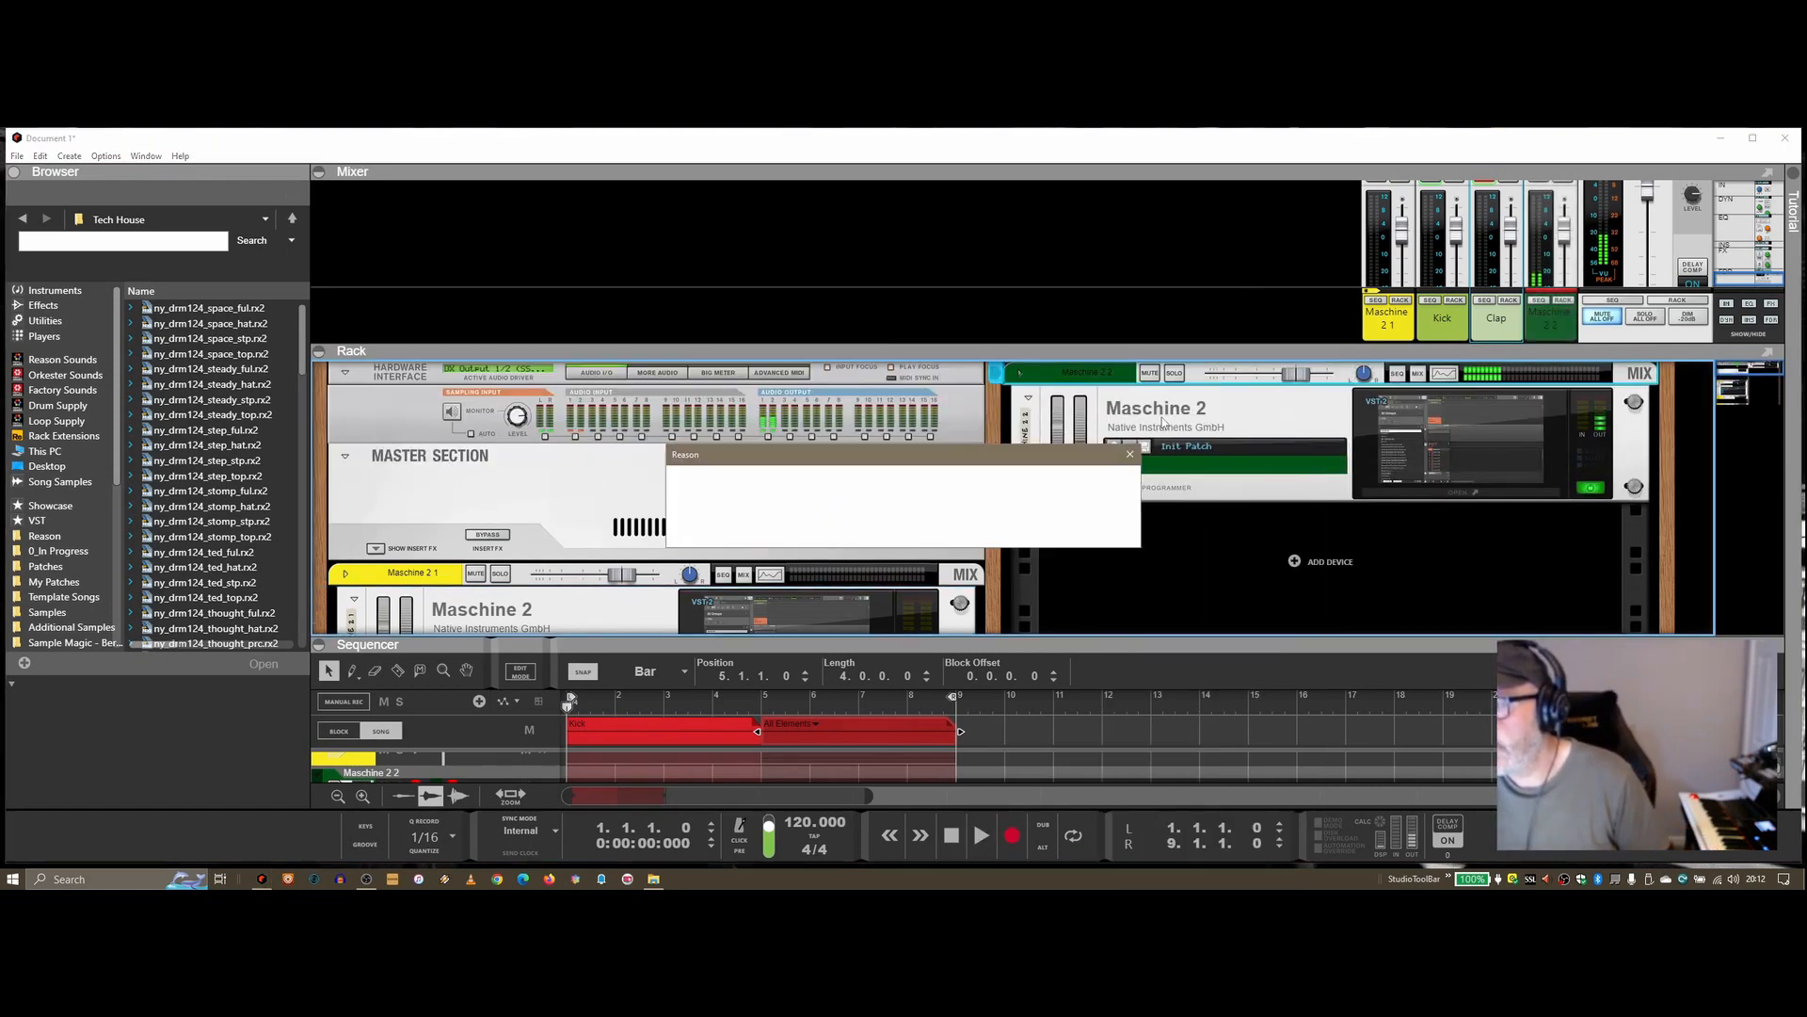
pyautogui.click(880, 533)
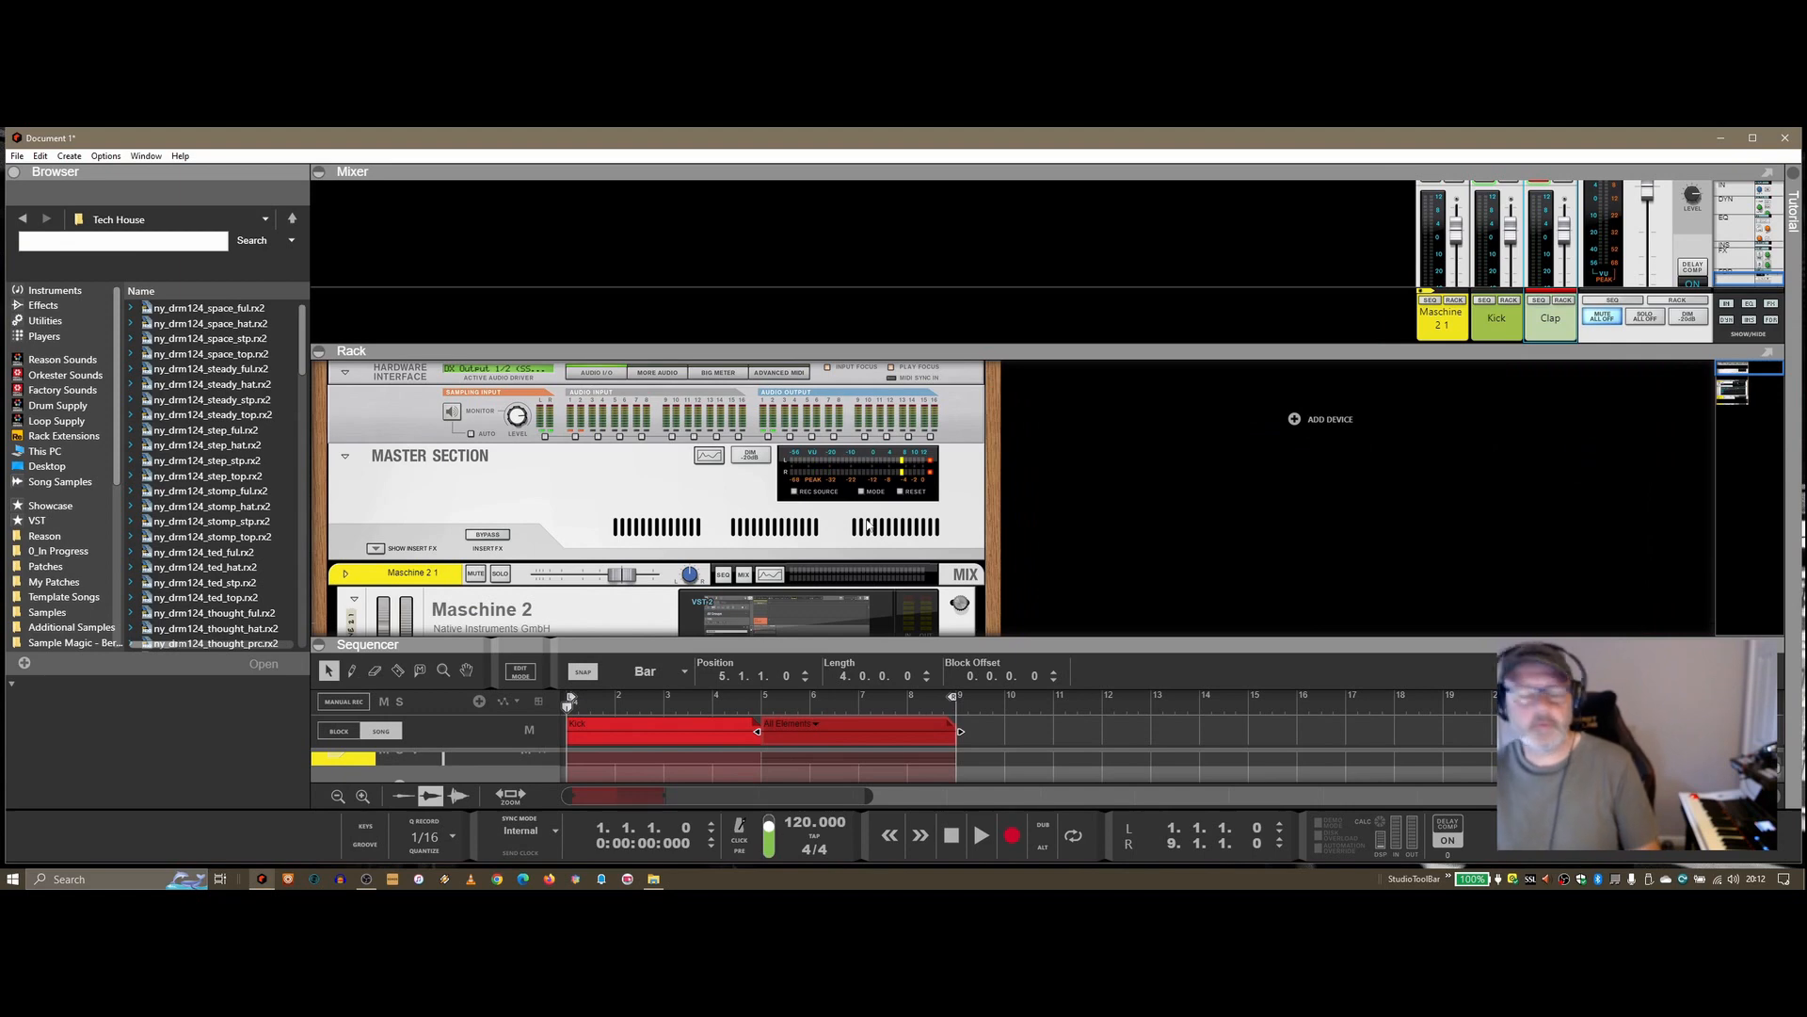